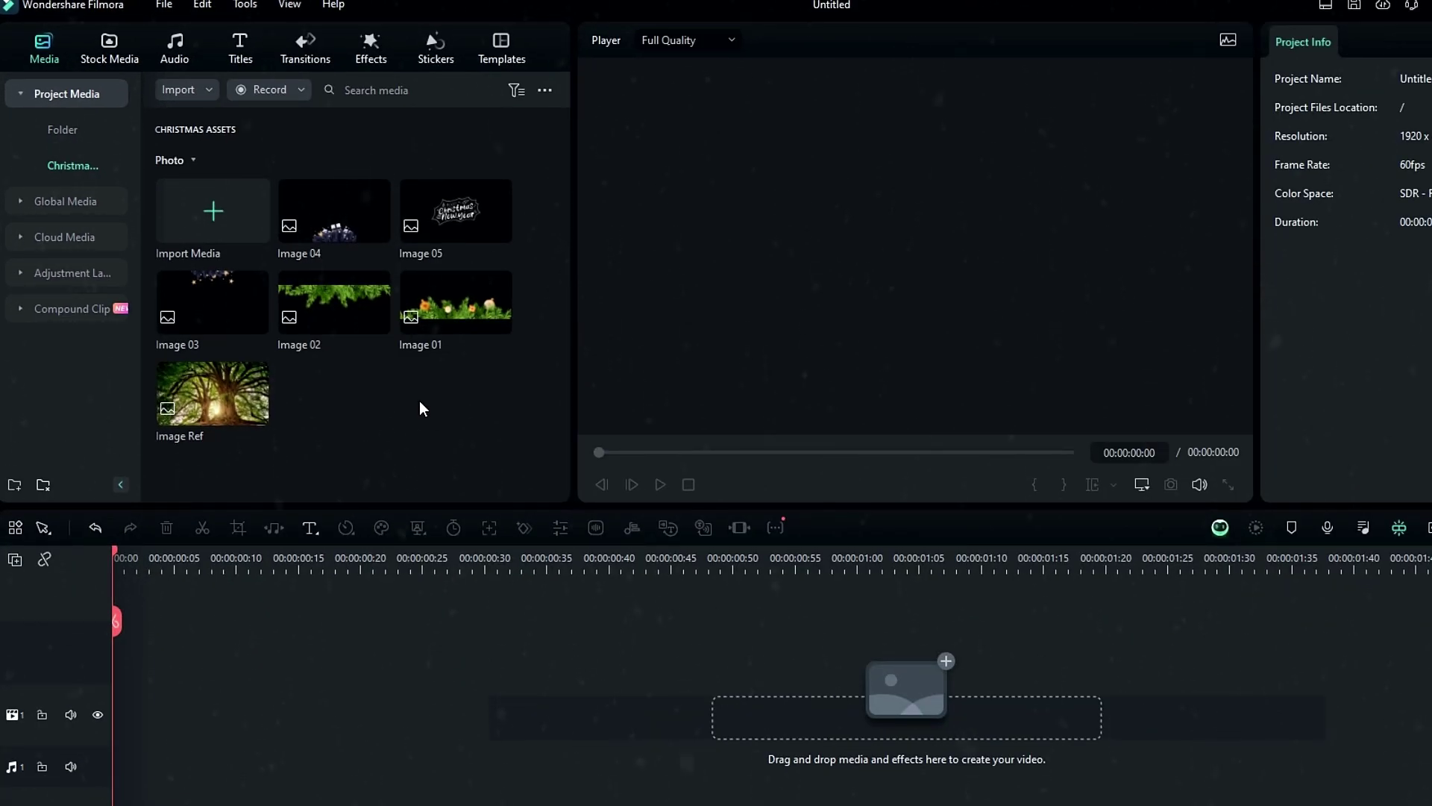
Add the Default Title to the first video track at the start of the timeline
left_click(240, 50)
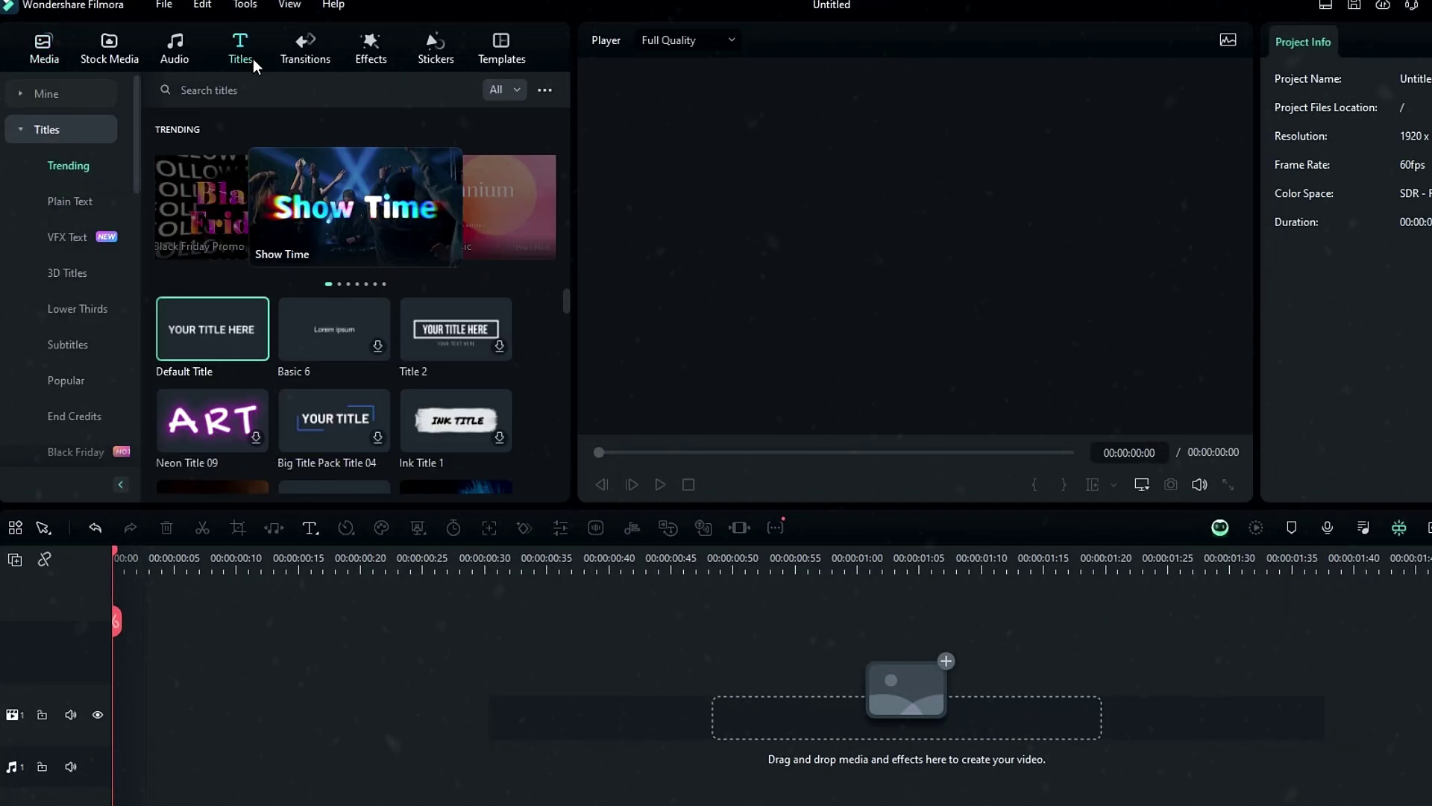
left_click_drag(226, 316, 115, 714)
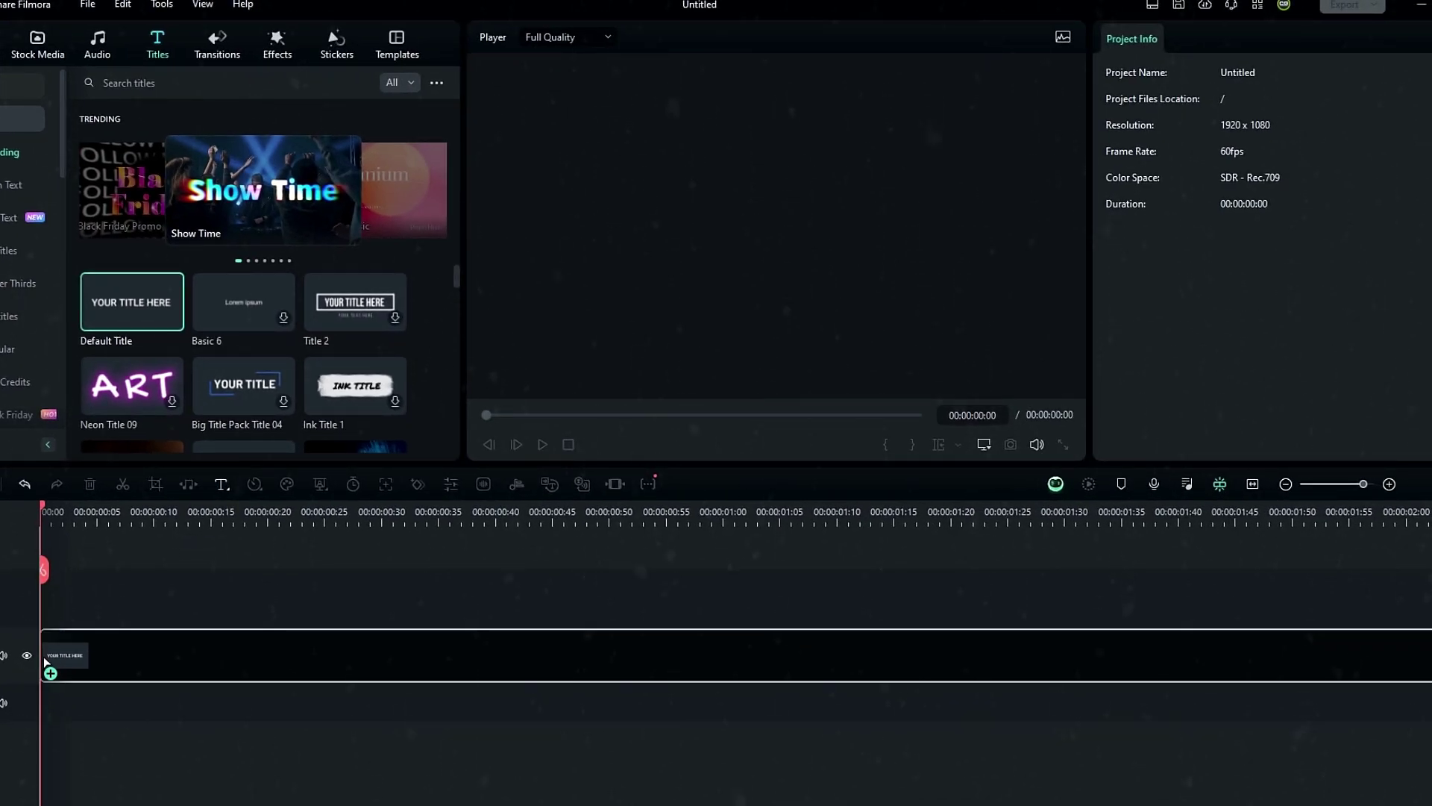
left_click(1221, 490)
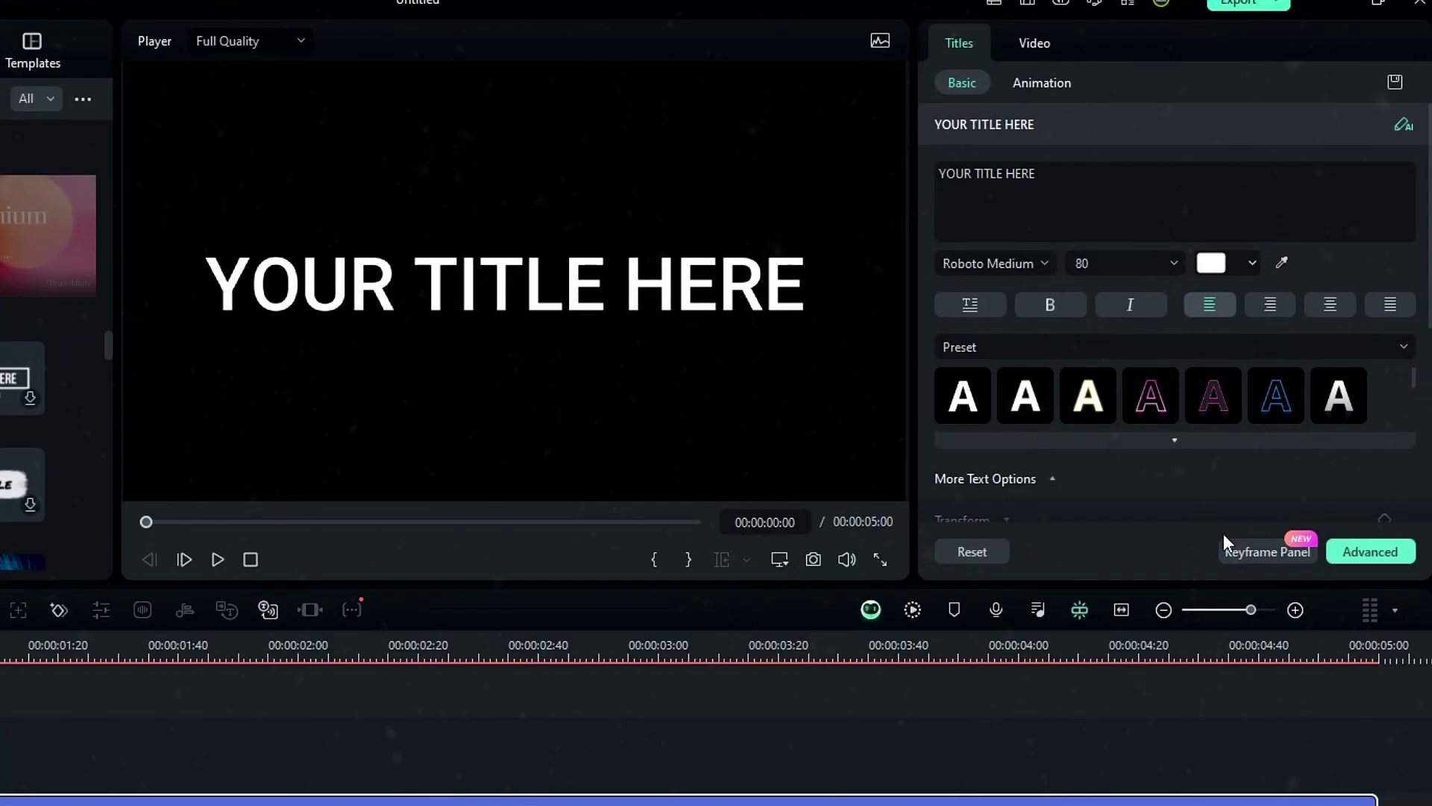
Replace the title's placeholder text with "Merry Christmas"
left_click(1247, 162)
key("ctrl+a")
type("MErry")
key("BackSpace")
key("BackSpace")
key("BackSpace")
key("BackSpace")
type("erry Christmas")
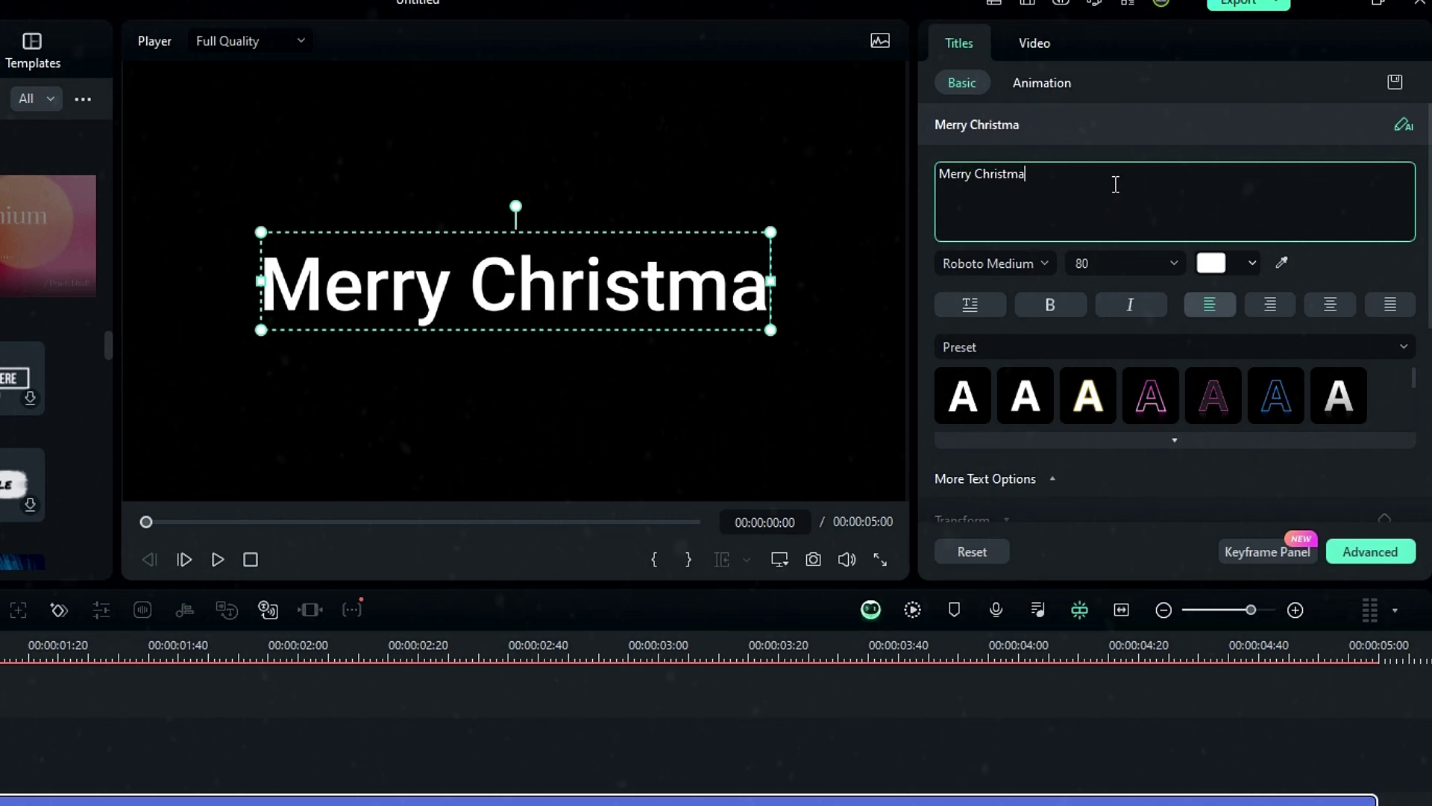
Set the Merry Christmas title's font to &Matchmaker and its size to 100
left_click(1024, 260)
left_click(1042, 358)
double_click(1098, 263)
type("100")
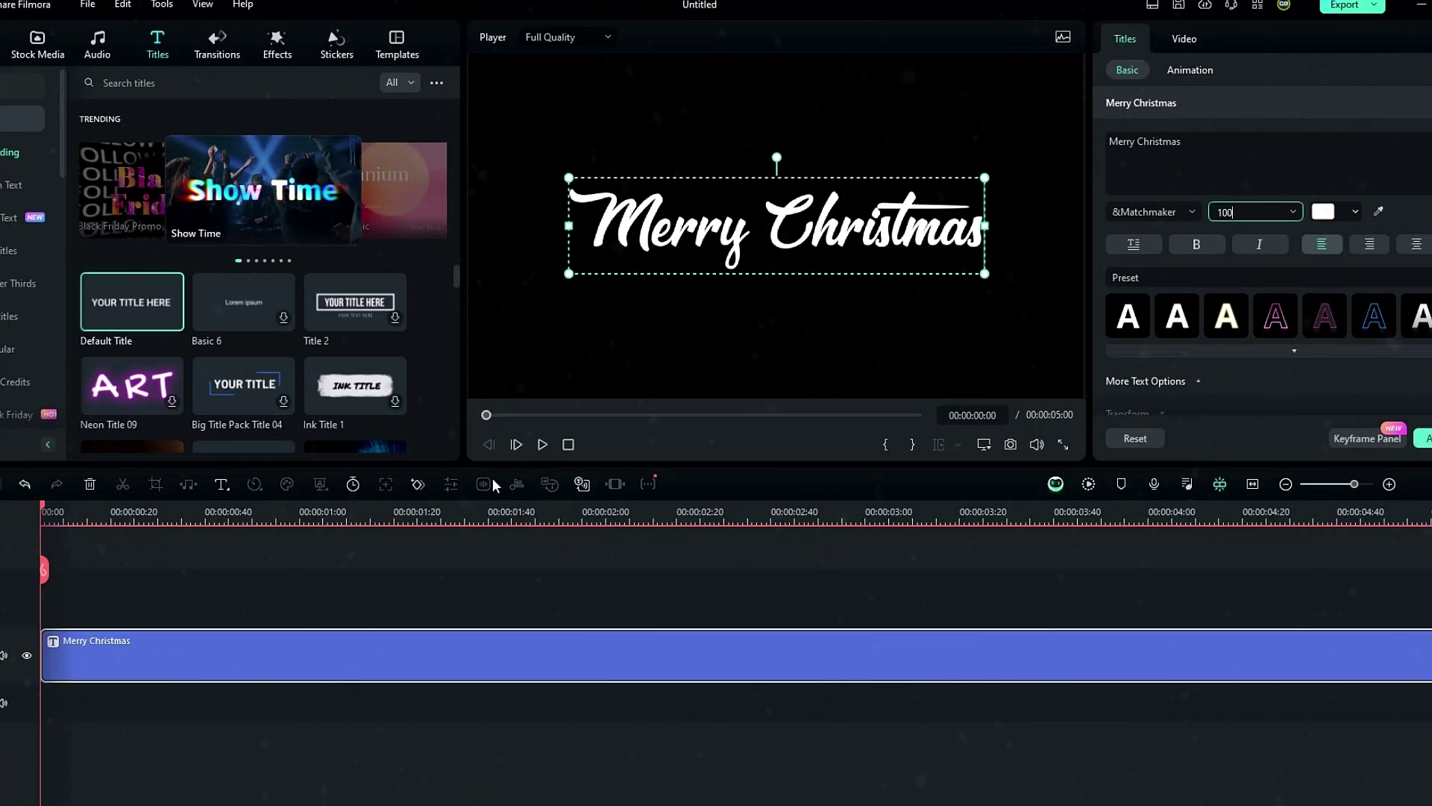
Hide the Merry Christmas title's track and place Image Ref on the track above it at the timeline start
left_click_drag(484, 515, 640, 529)
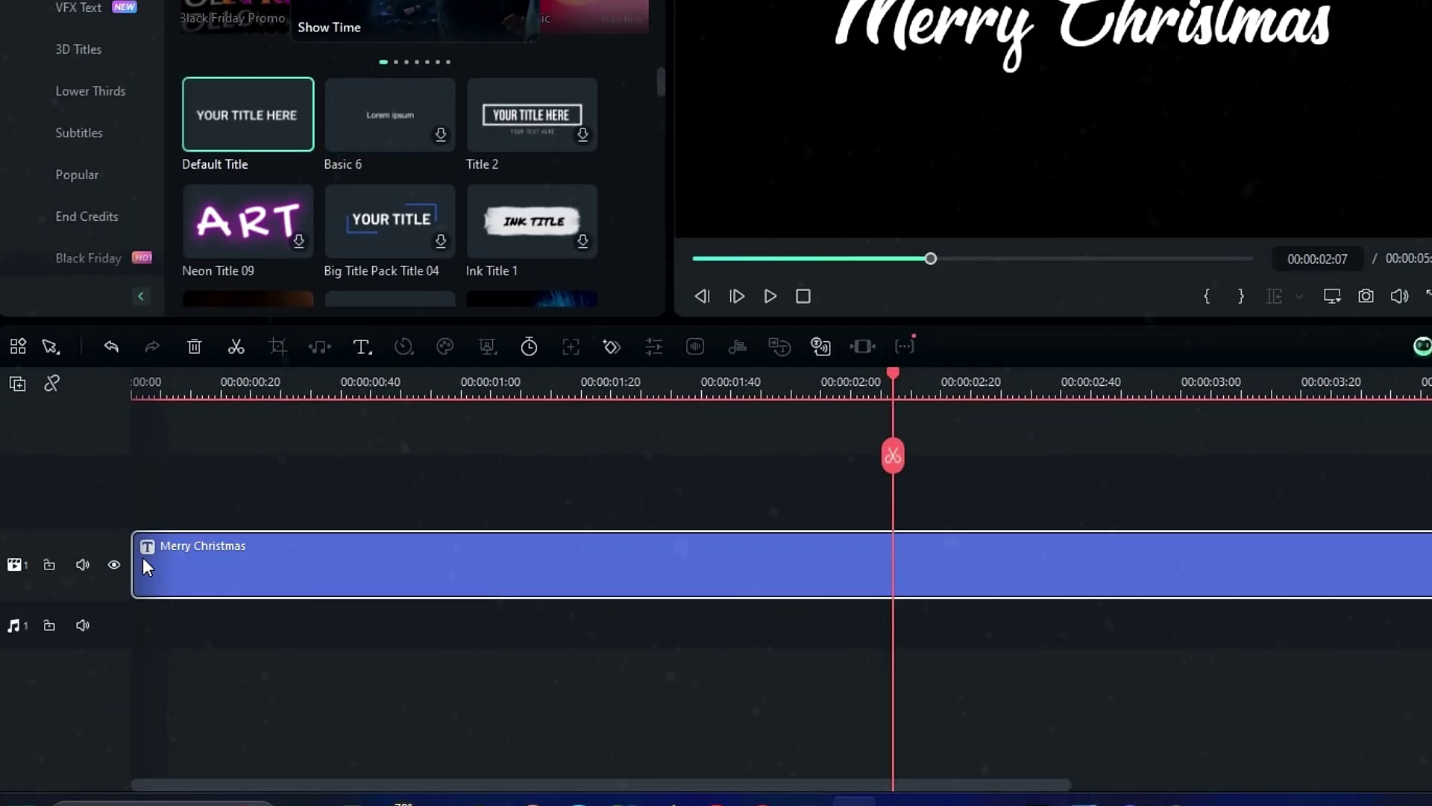
left_click(114, 564)
left_click(48, 68)
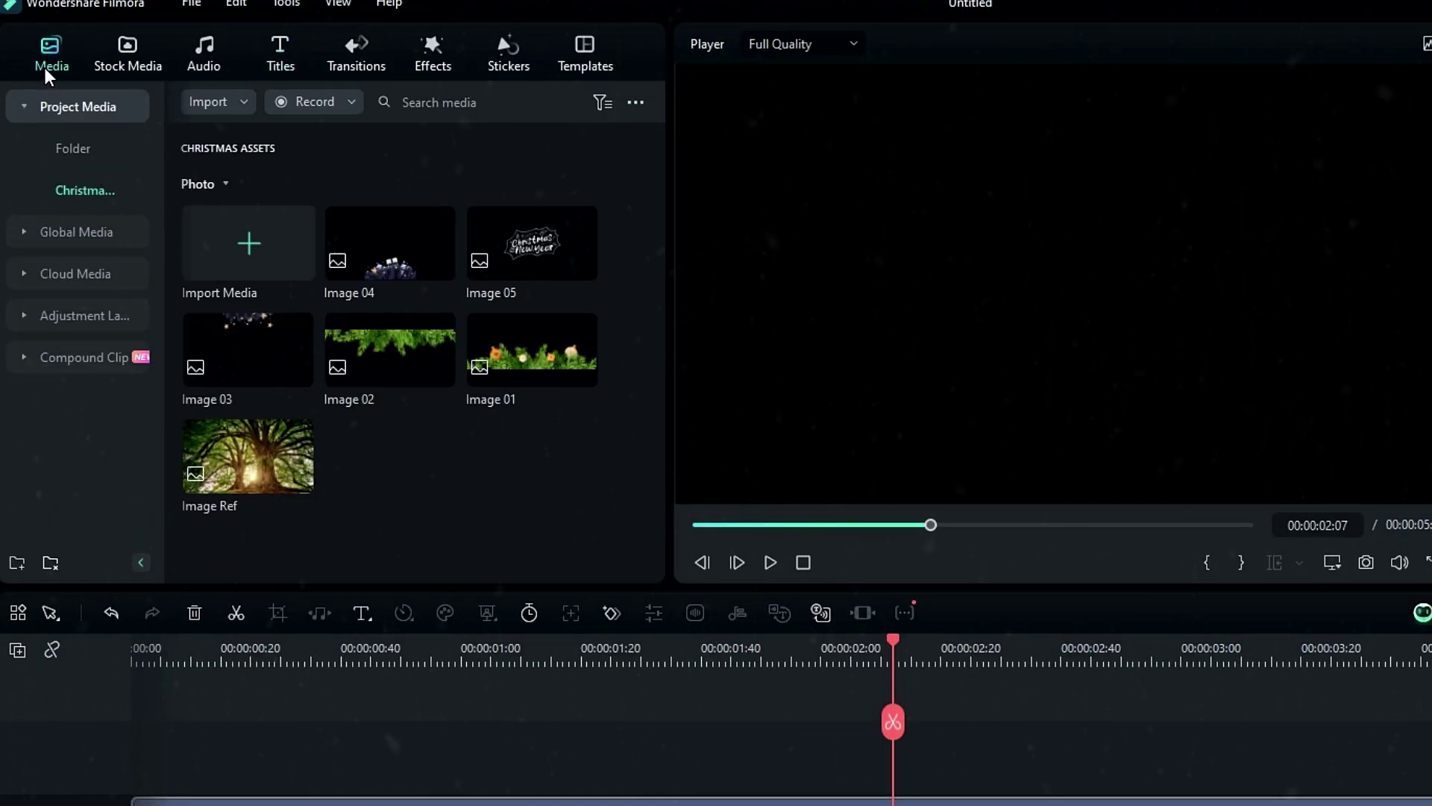
left_click_drag(253, 467, 138, 805)
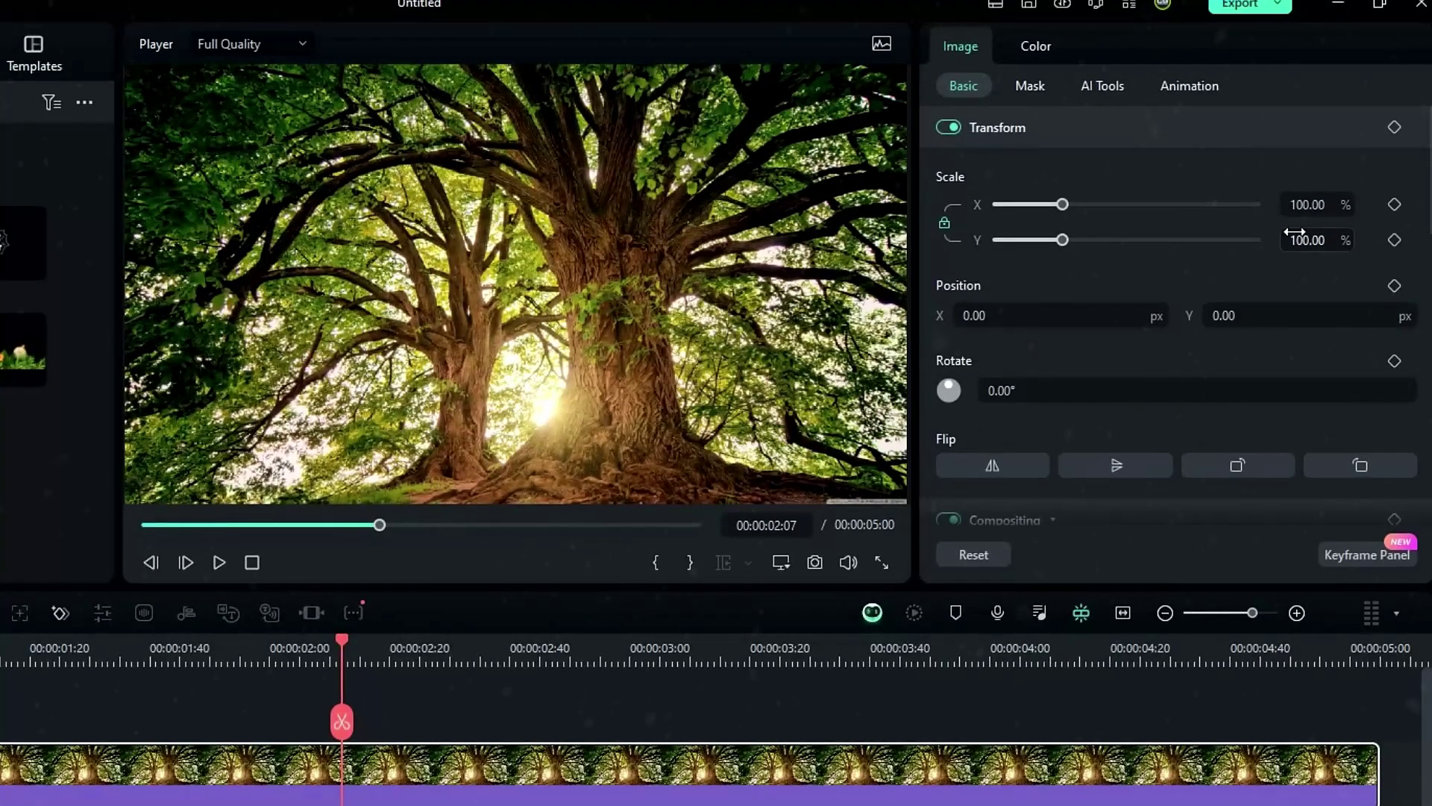
Scale Image Ref to 50% and move it to the left half of the frame, at X -480 px
double_click(1406, 165)
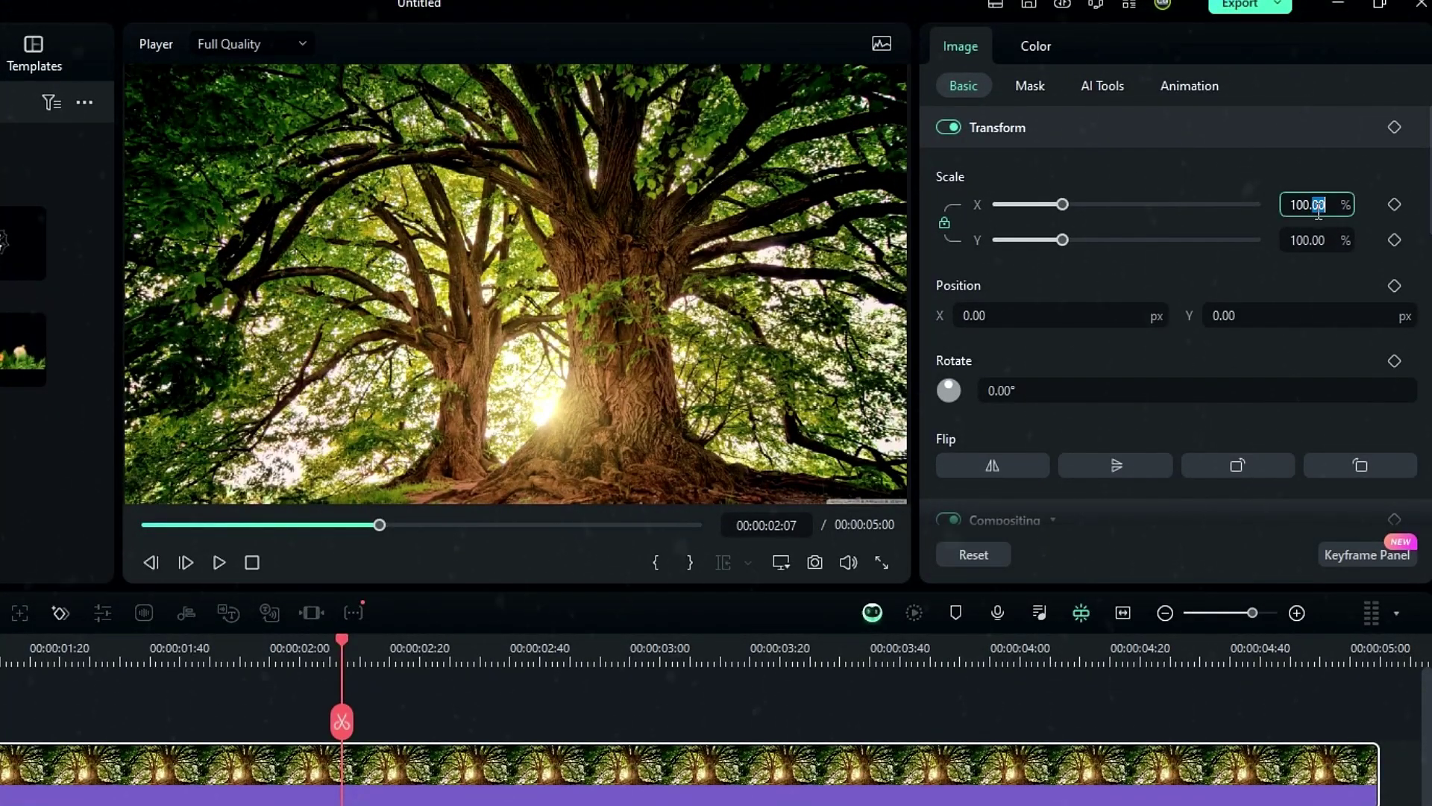
type("50")
key("Return")
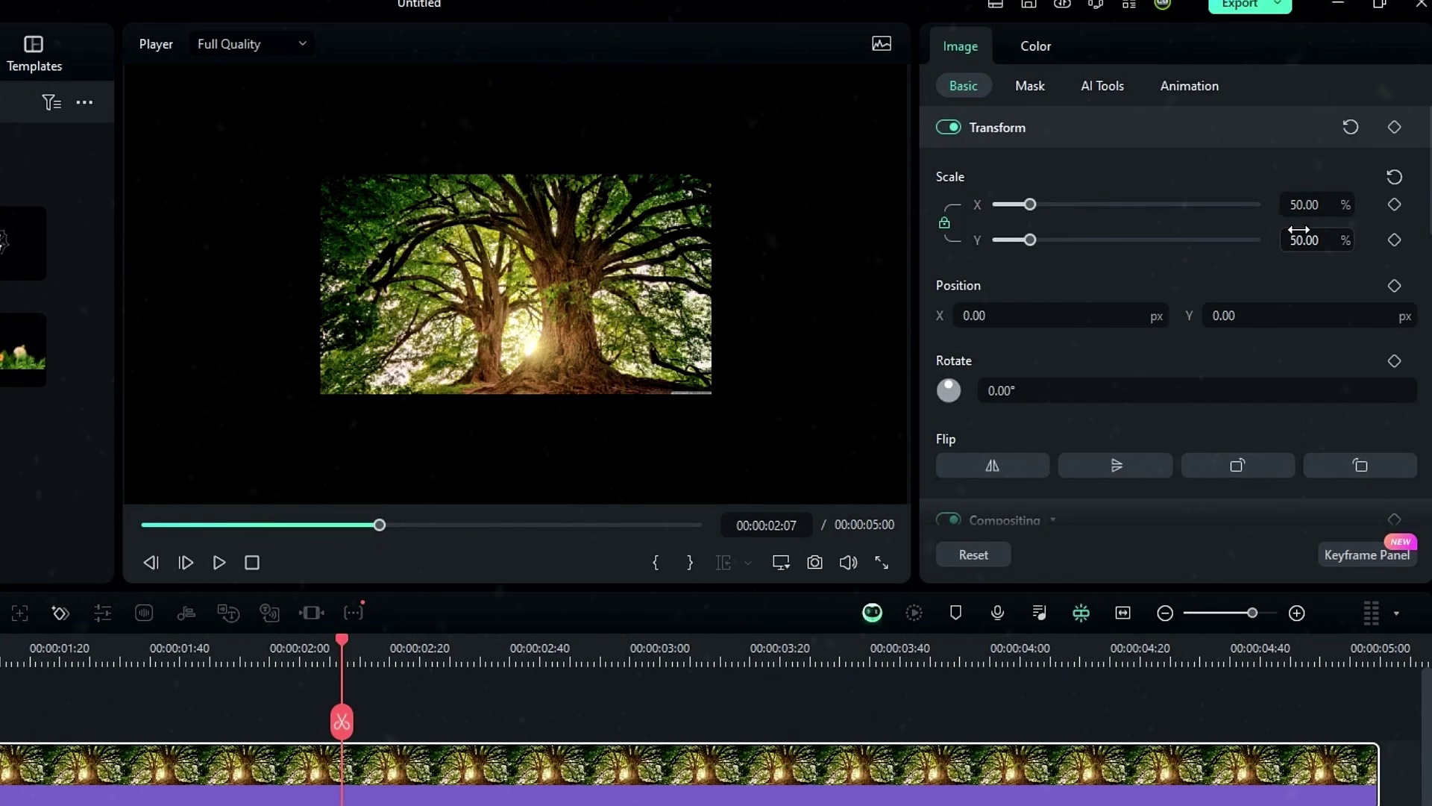
mouse_move(540, 282)
left_mouse_down()
mouse_move(372, 281)
mouse_move(537, 282)
left_mouse_up()
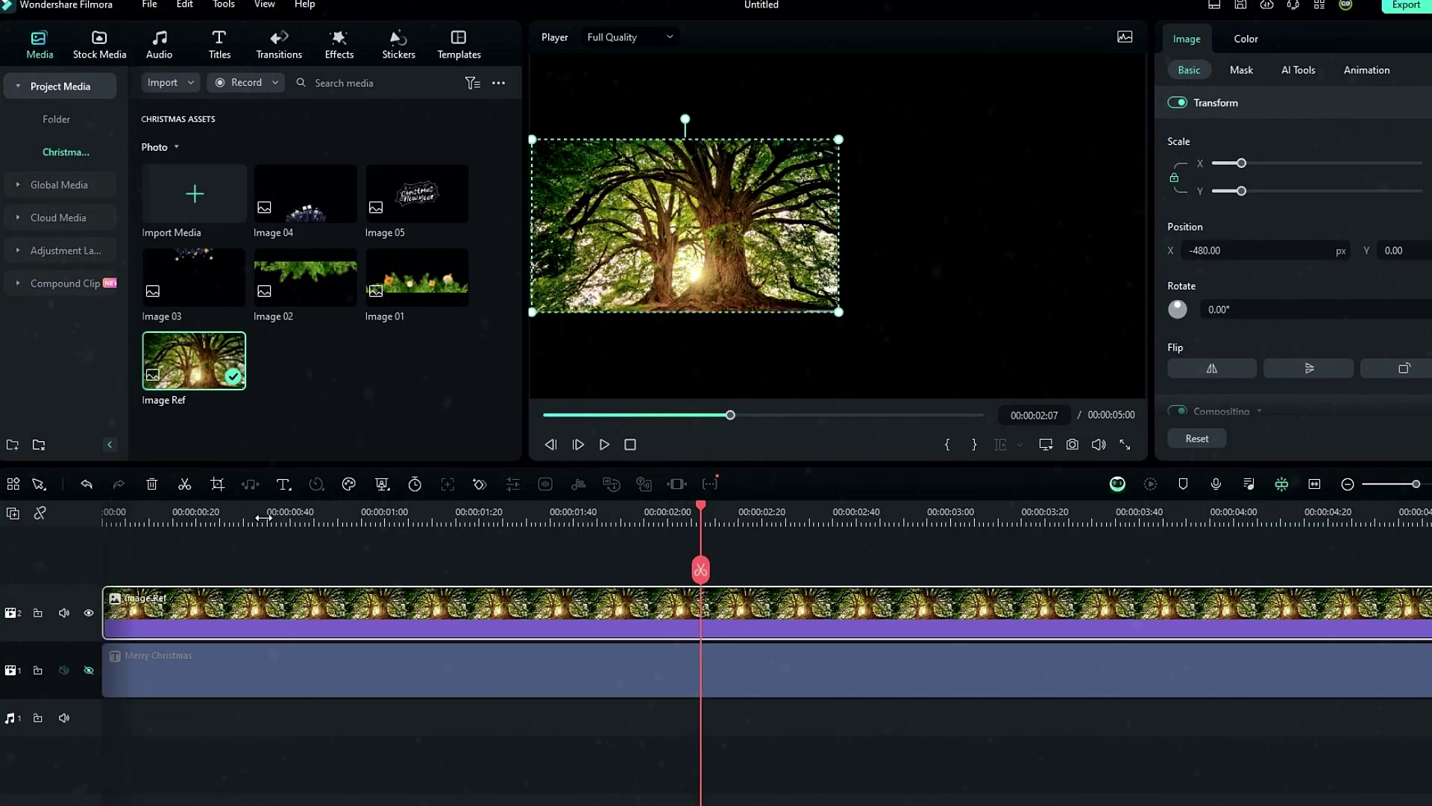
Duplicate the scaled Image Ref clip onto the track above, starting at the beginning of the timeline
key("Home")
key("ctrl+v")
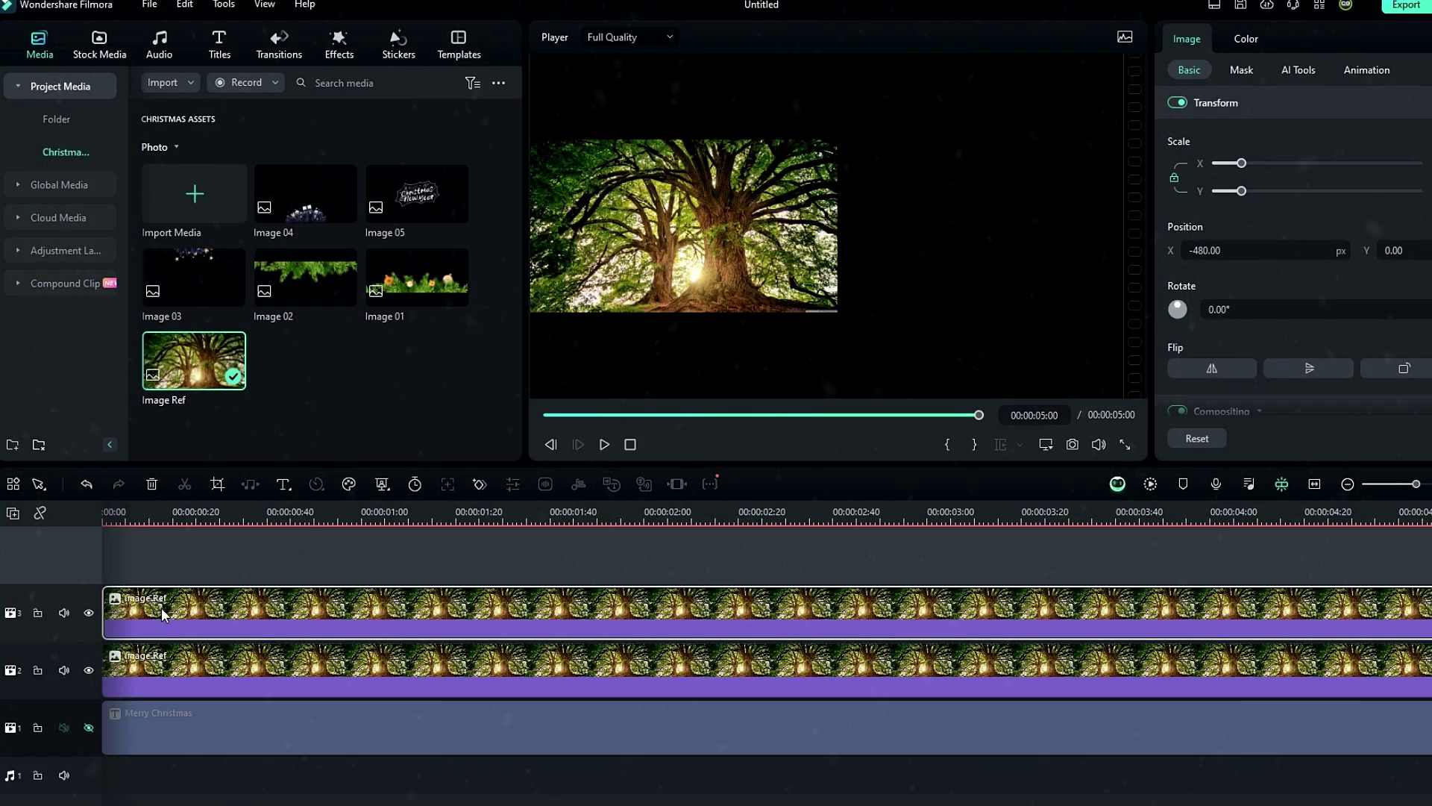
left_click(445, 535)
left_click(469, 522)
left_click(537, 605)
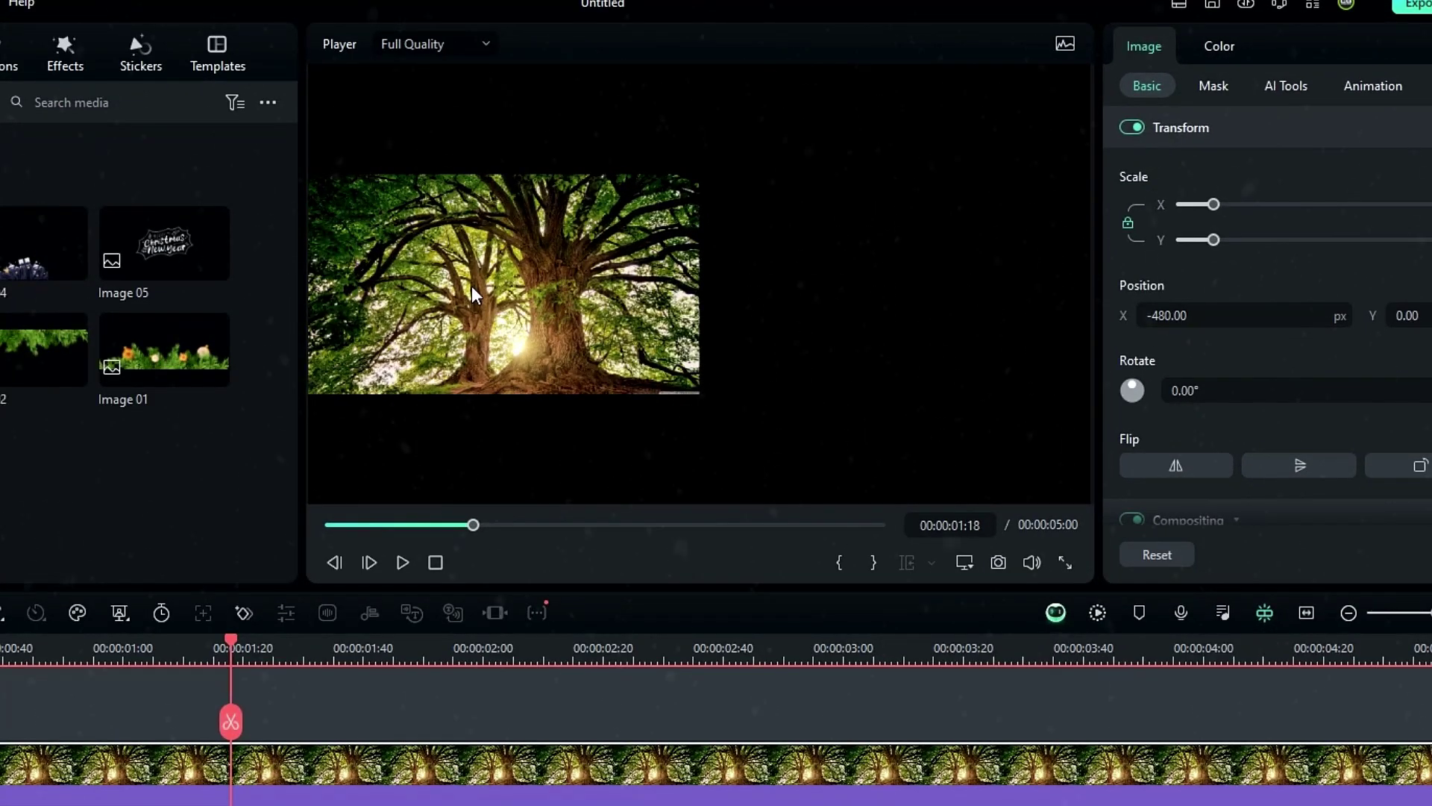
Move the duplicate Image Ref to the right half of the frame, X about 476 px, and flip it horizontally
left_click_drag(474, 293, 866, 296)
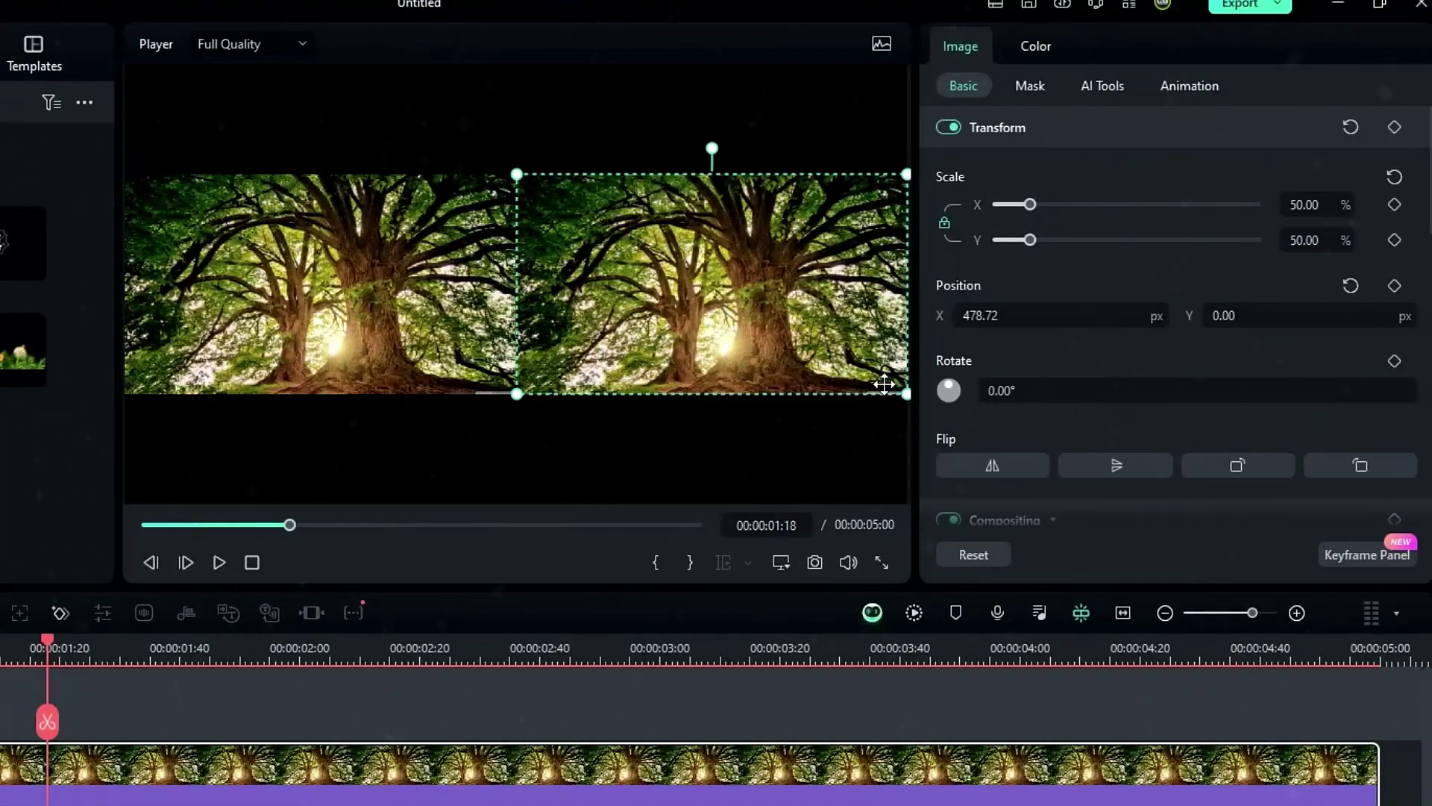
left_click(983, 463)
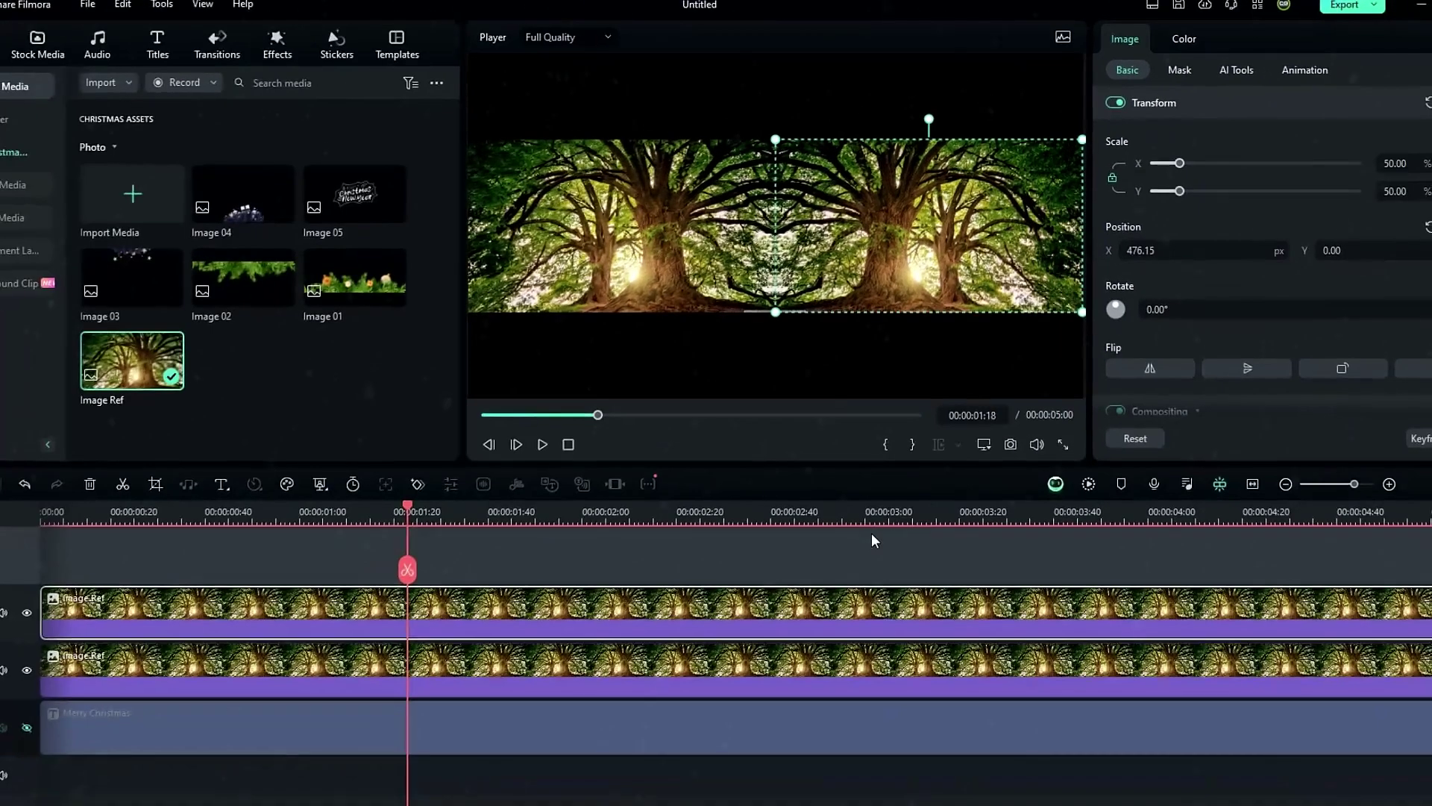
left_click(821, 674)
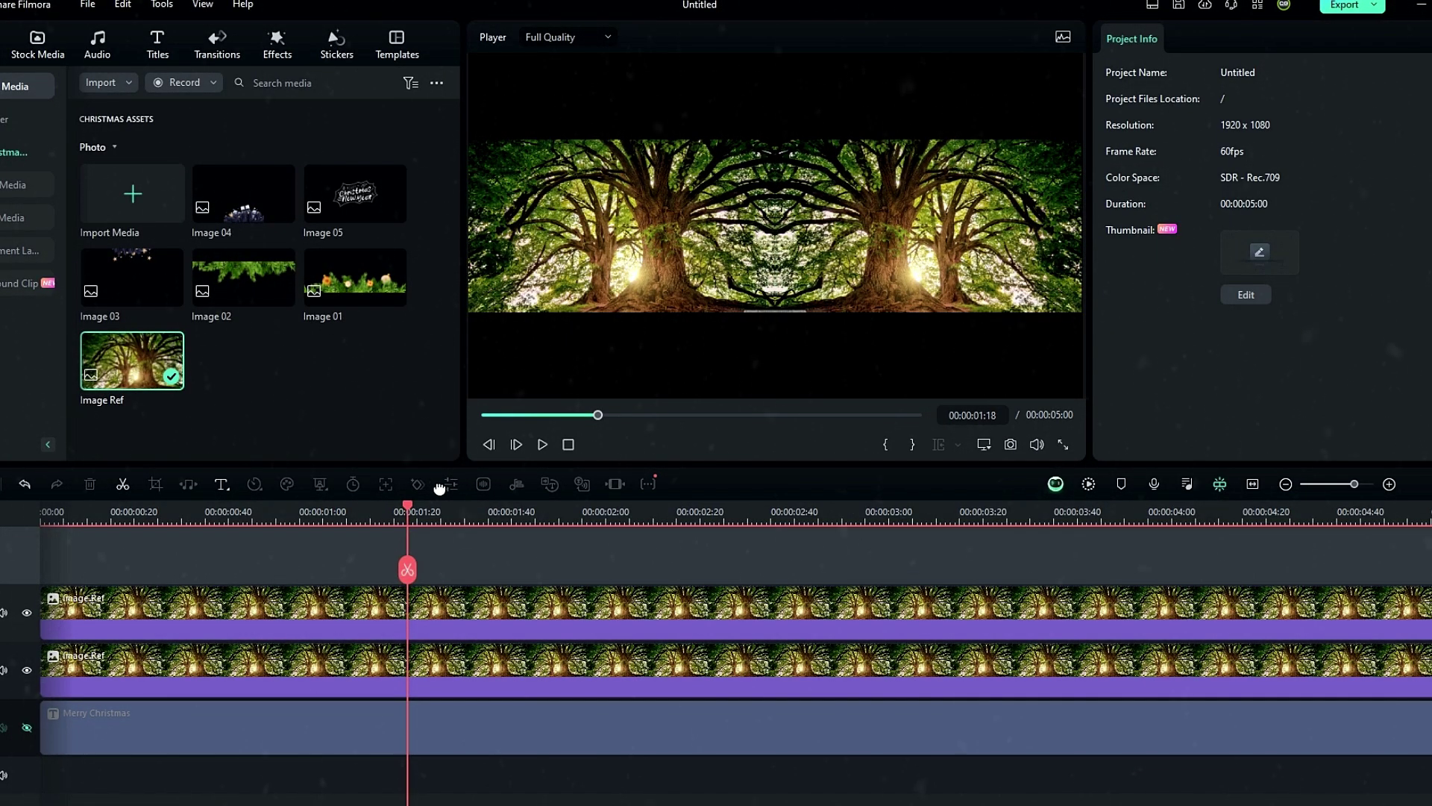
Add the trending Square Blur effect on a track above both Image Ref clips
left_click_drag(414, 497, 483, 510)
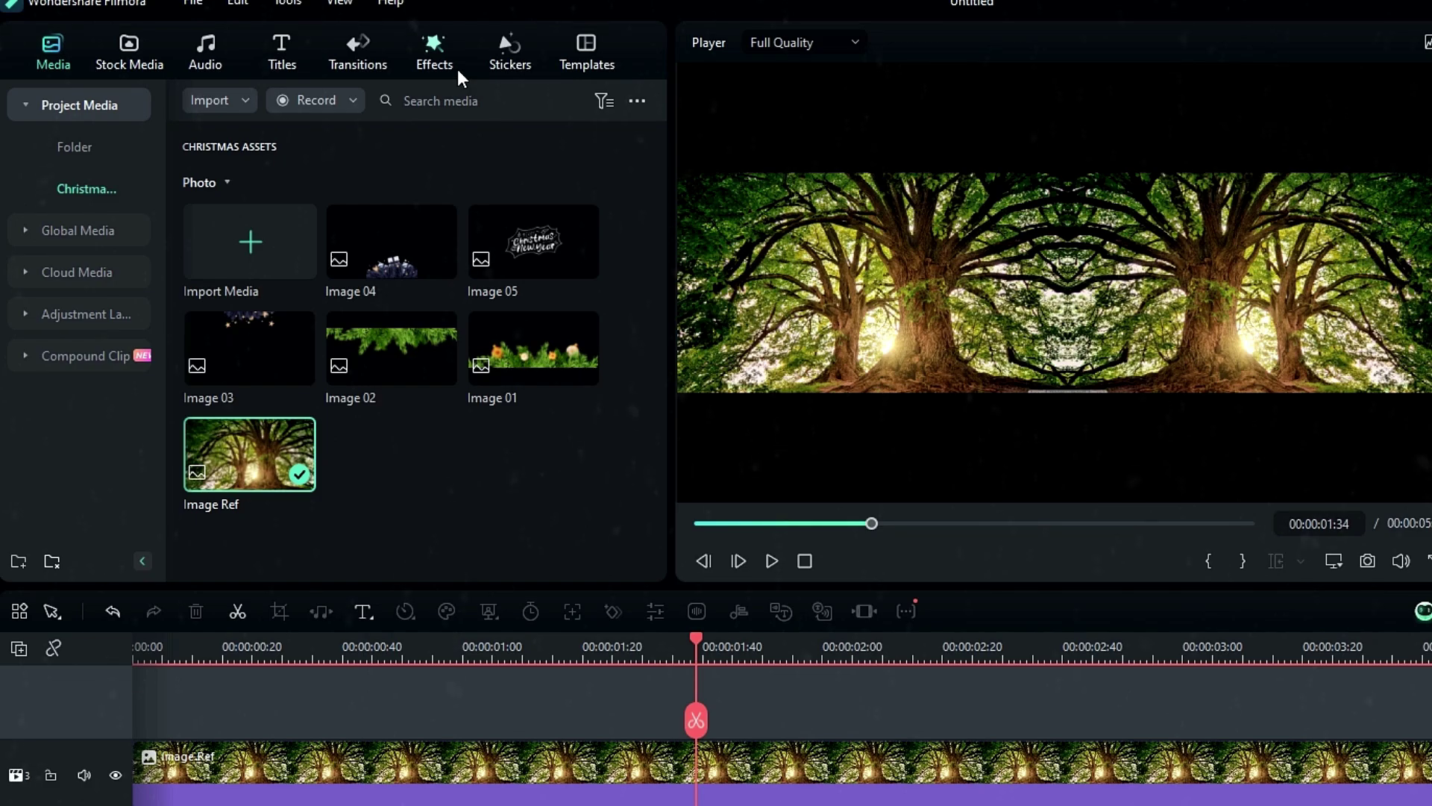
left_click(280, 46)
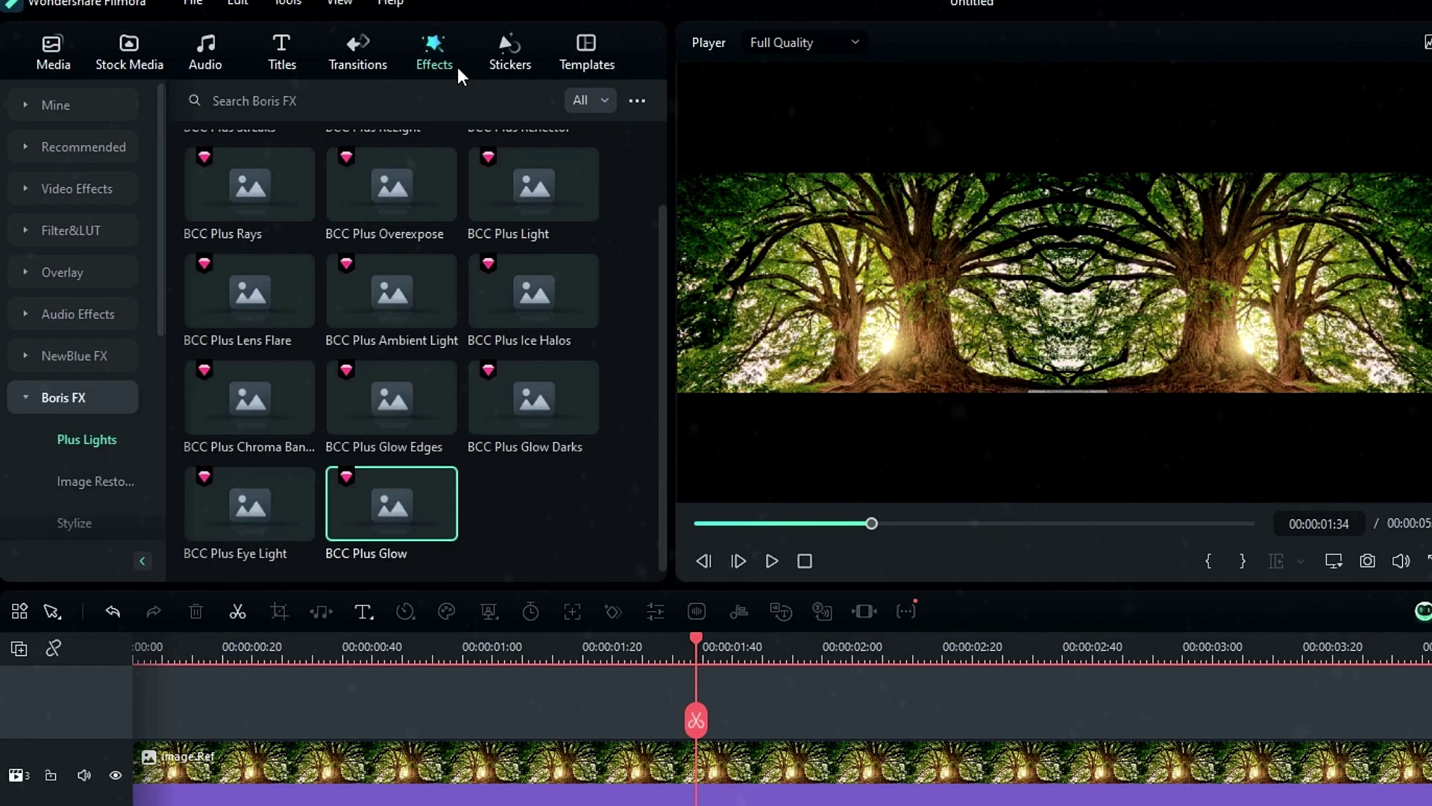
left_click(118, 148)
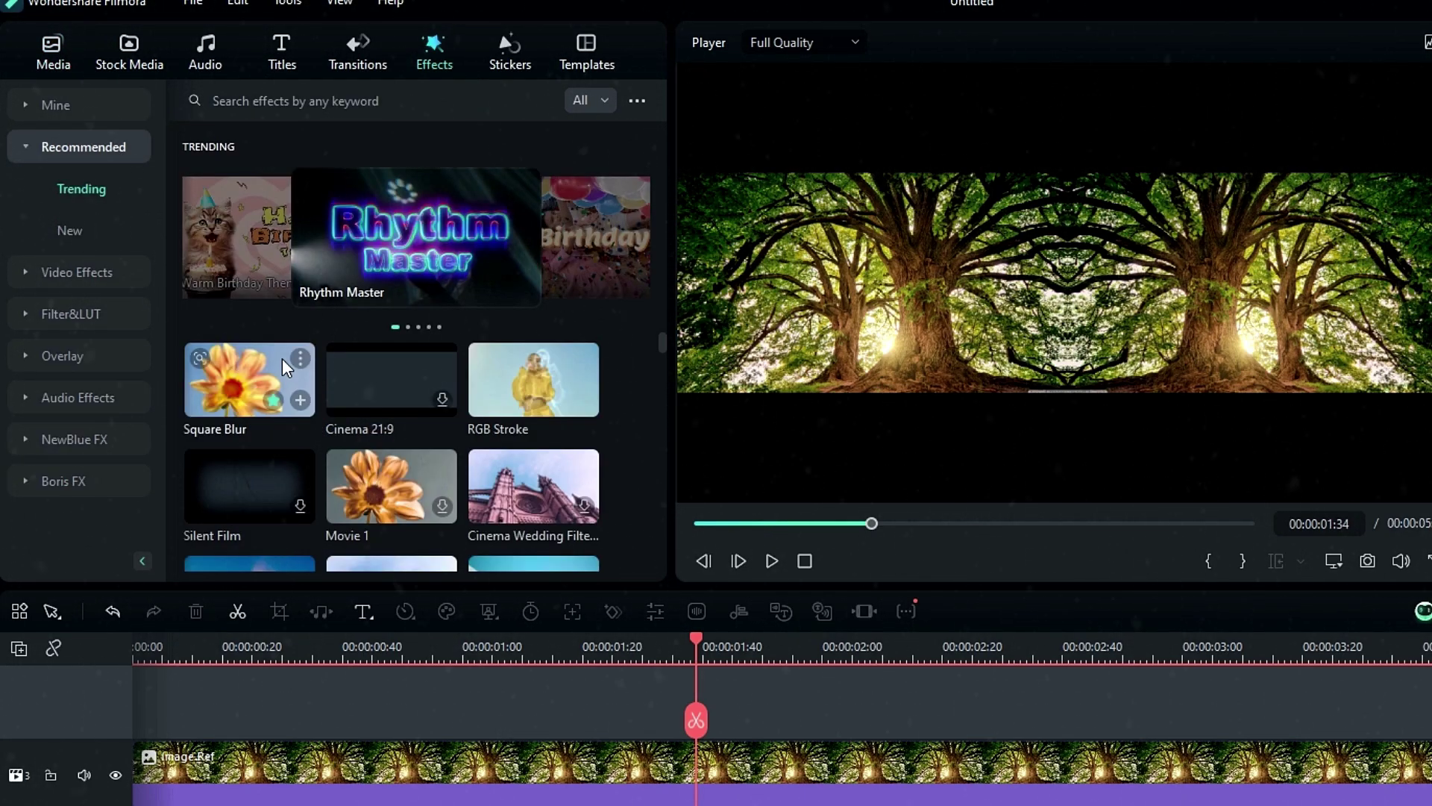
left_click_drag(244, 389, 496, 778)
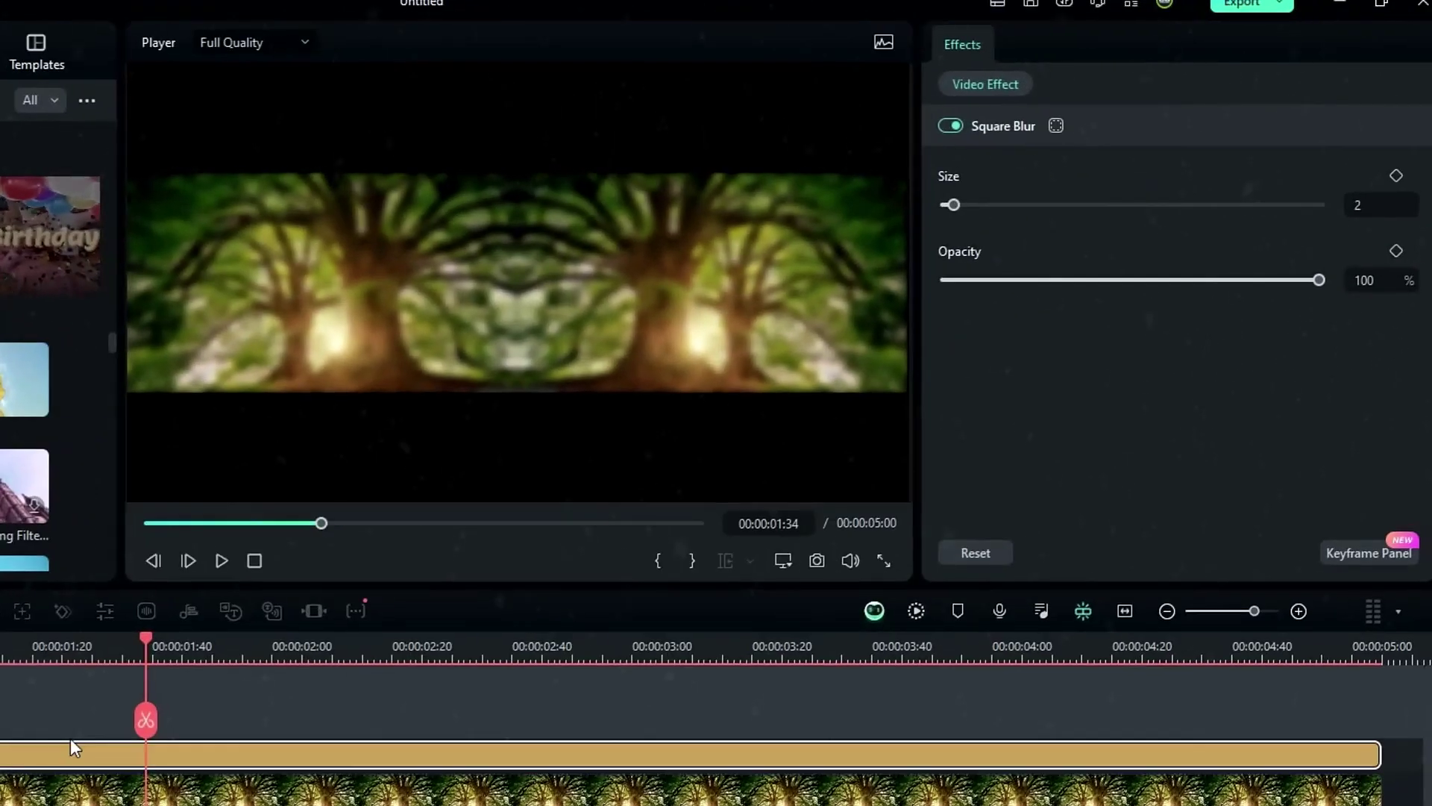
Set the Square Blur effect's size to 1
left_click(1368, 196)
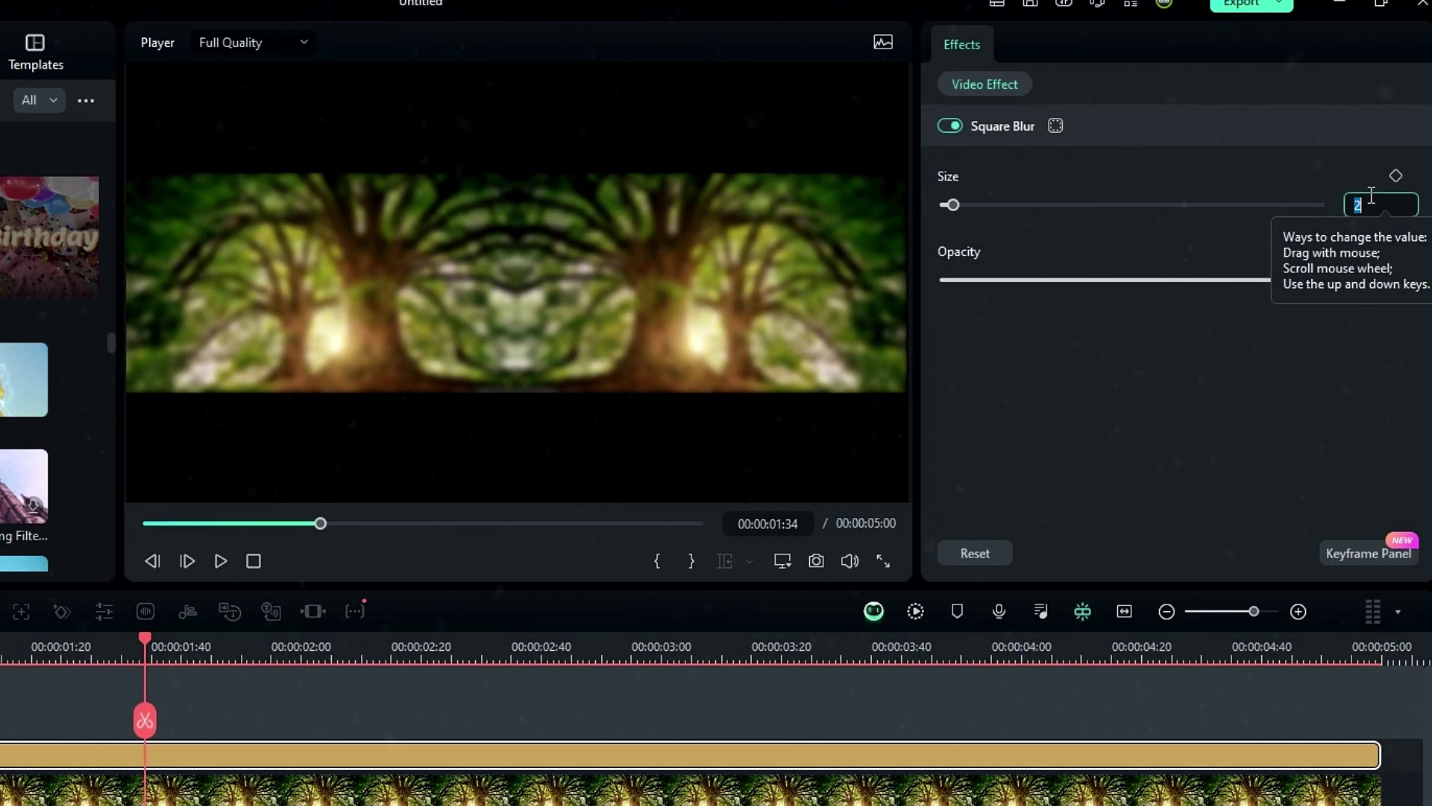
type("1")
key("Return")
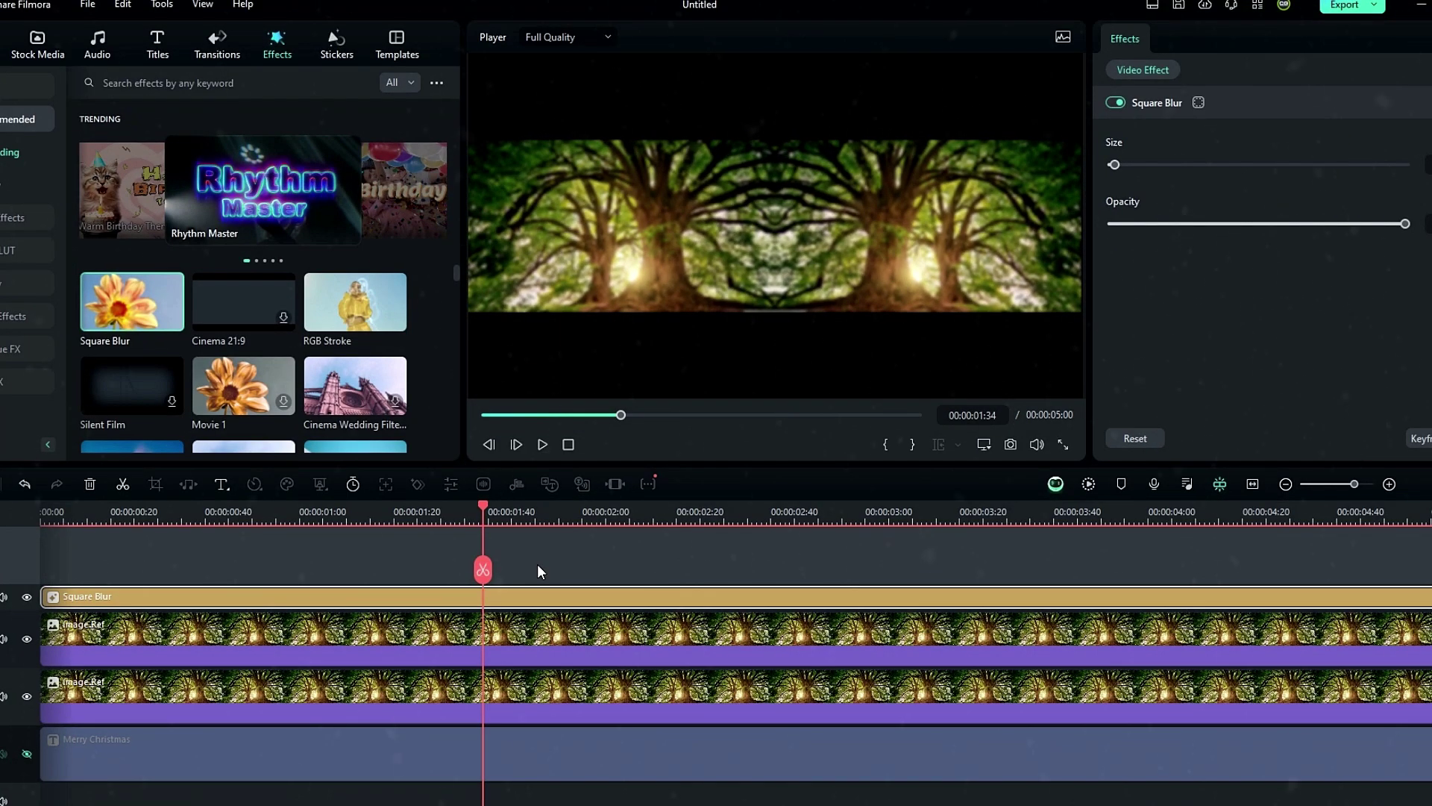
Combine the Square Blur effect and both Image Ref clips into a compound clip named Ref
left_click_drag(537, 571, 607, 682)
right_click(607, 682)
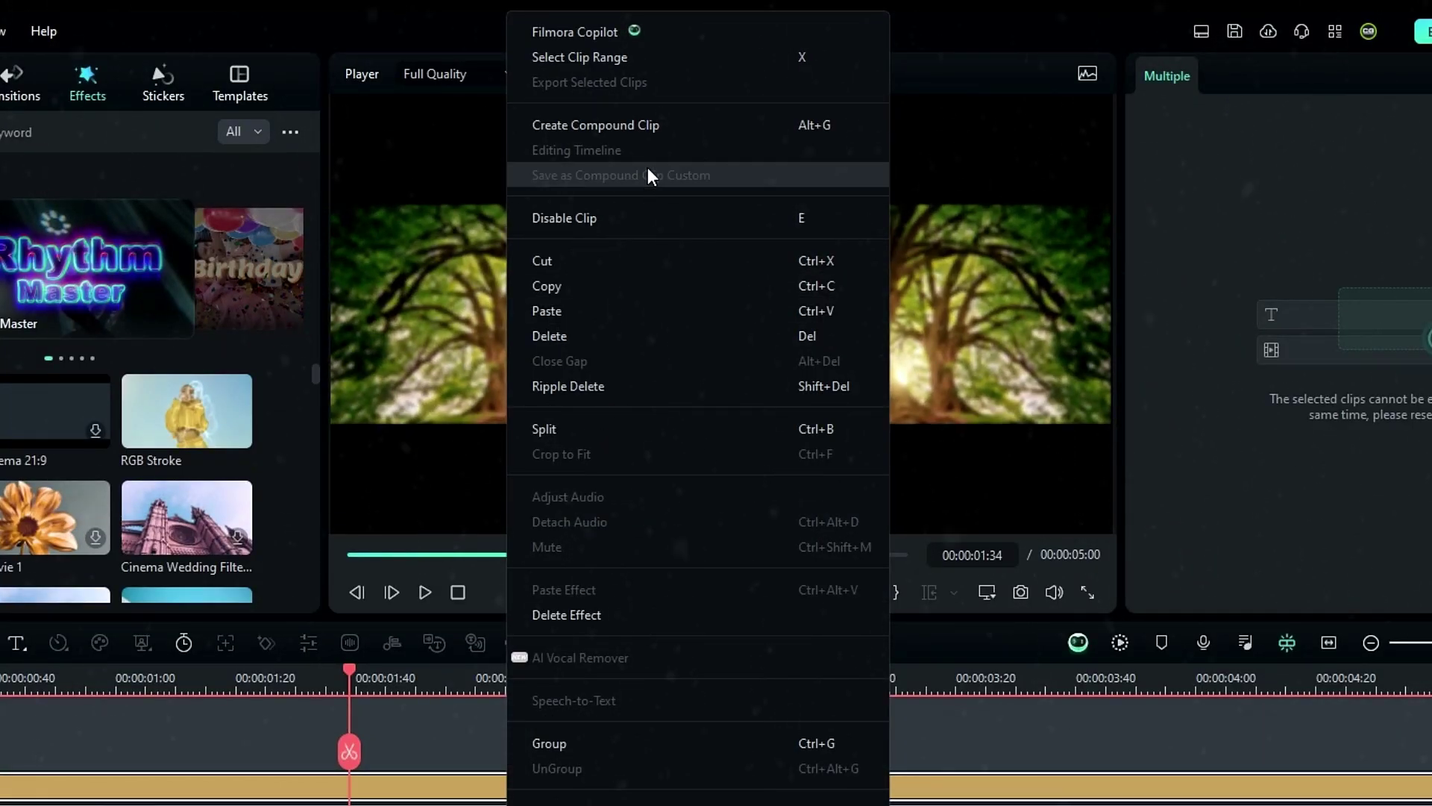
left_click(675, 77)
type("Ref")
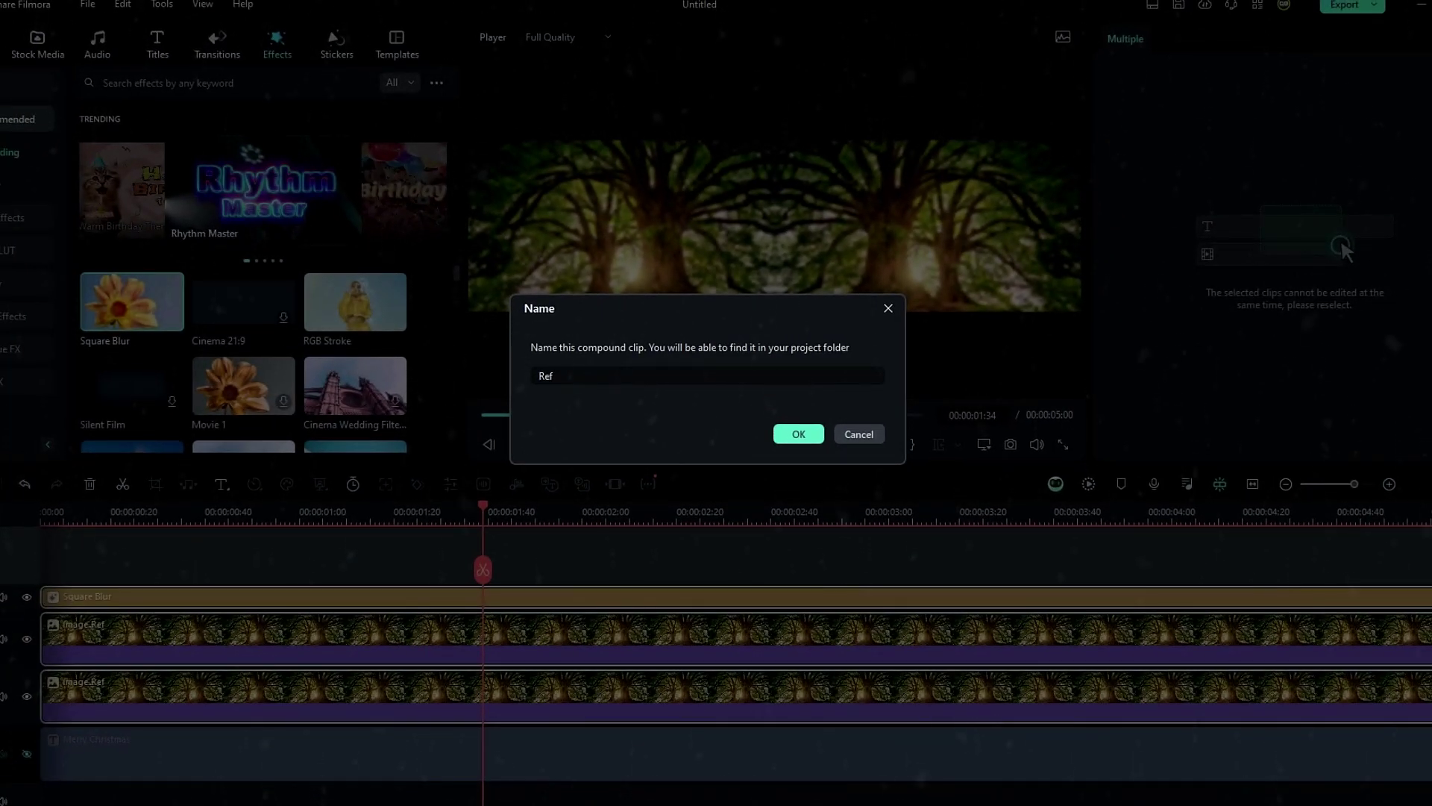
key("Return")
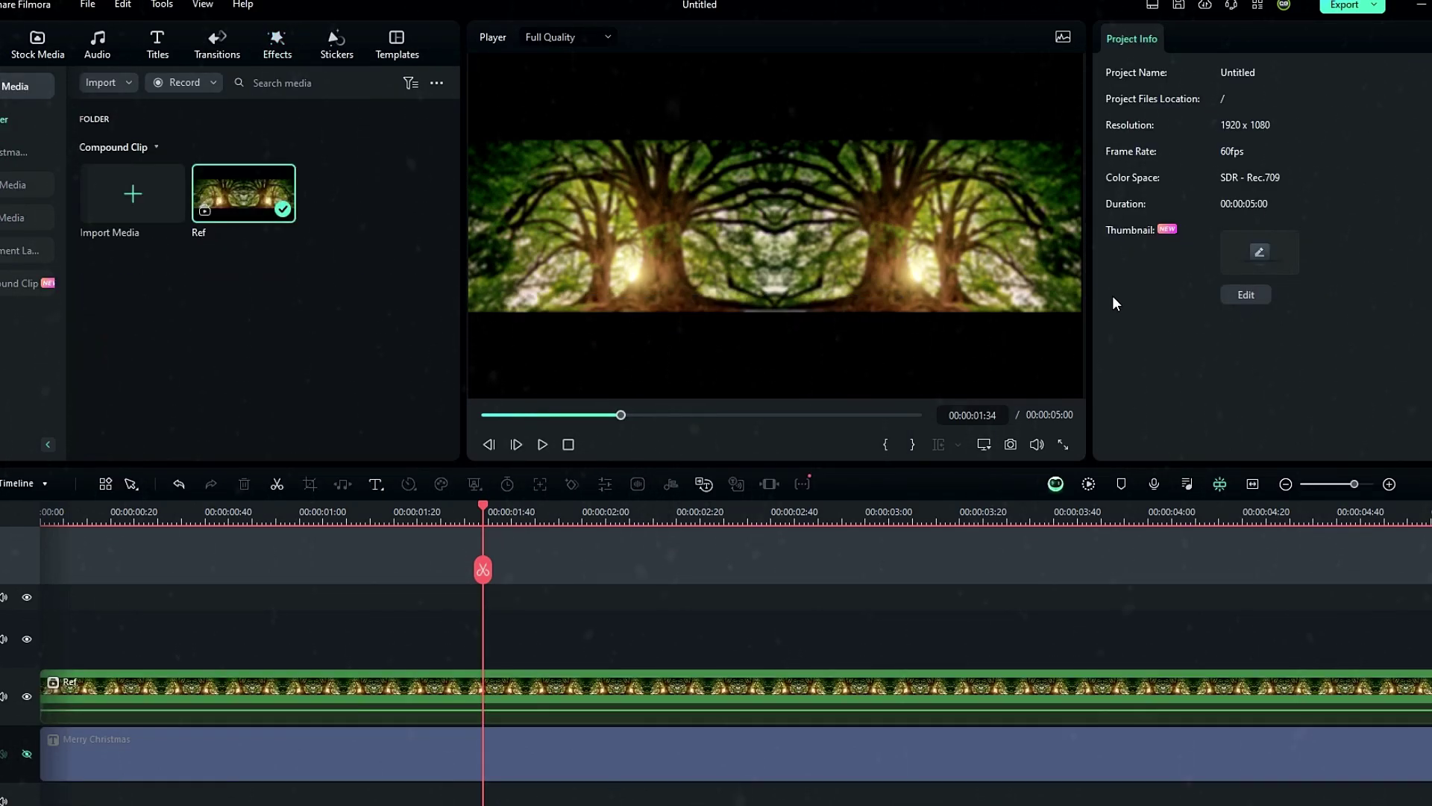
Scale the Ref compound clip to 200%
scroll(750, 609, "down", 2)
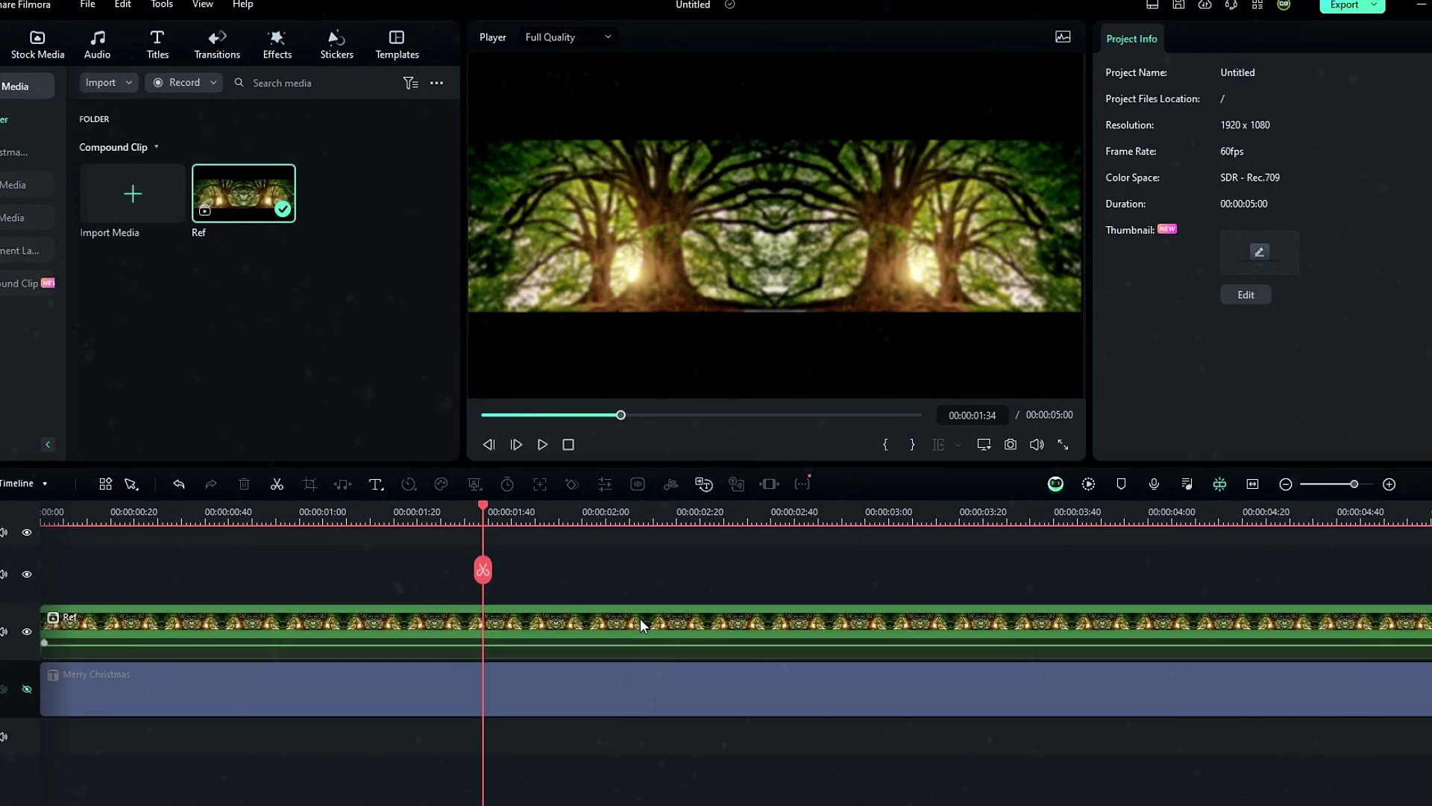
left_click(567, 631)
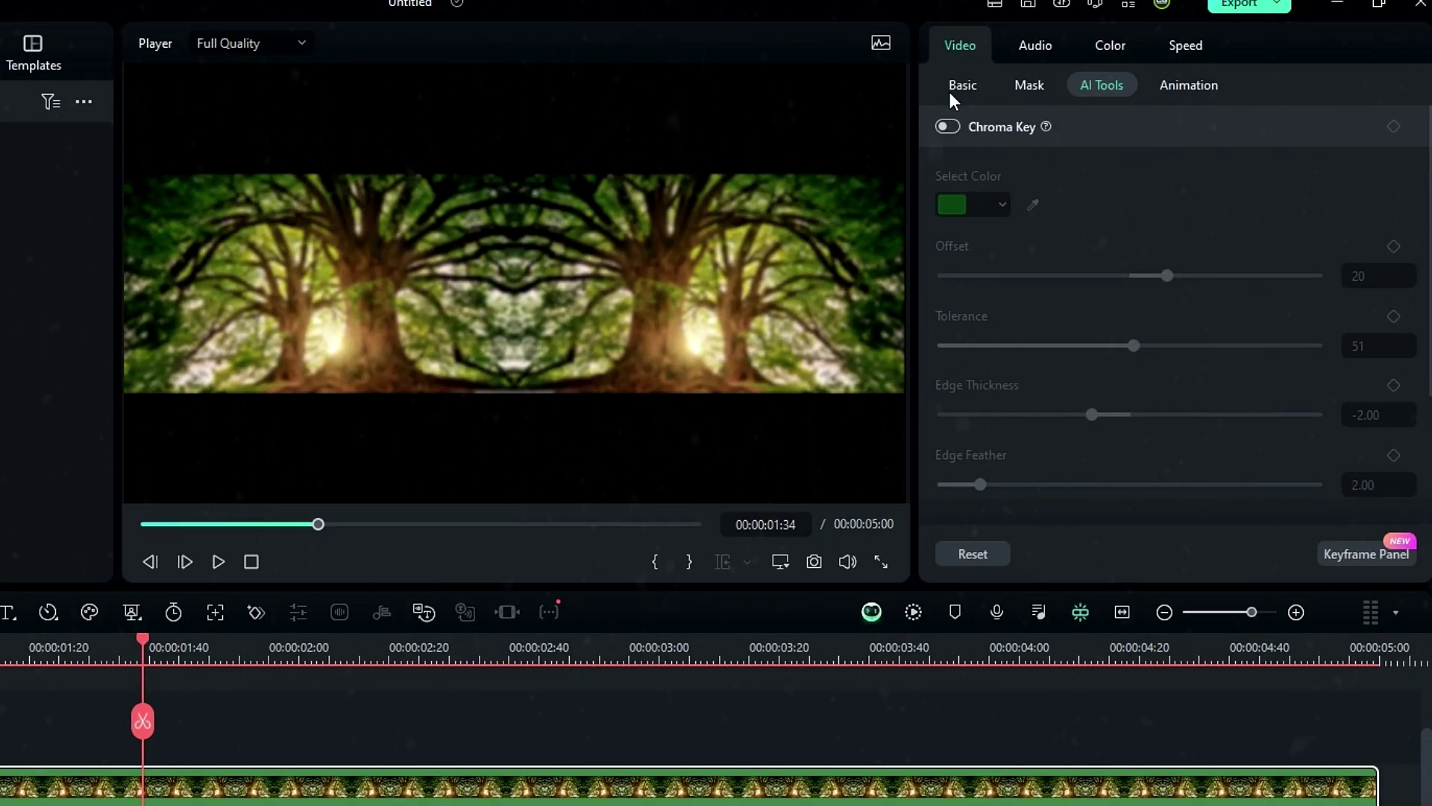
left_click(950, 91)
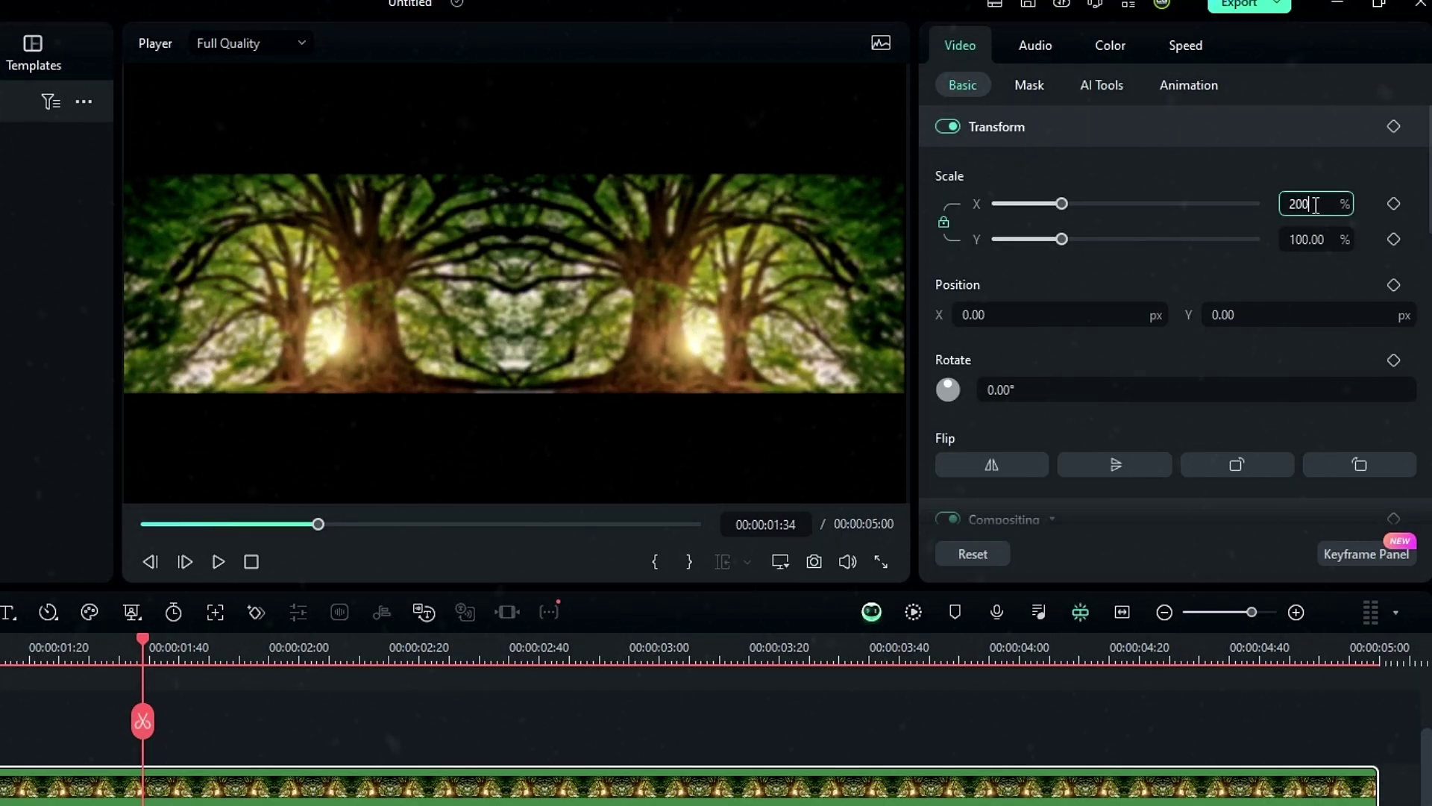
left_click(1316, 205)
type("200")
key("Return")
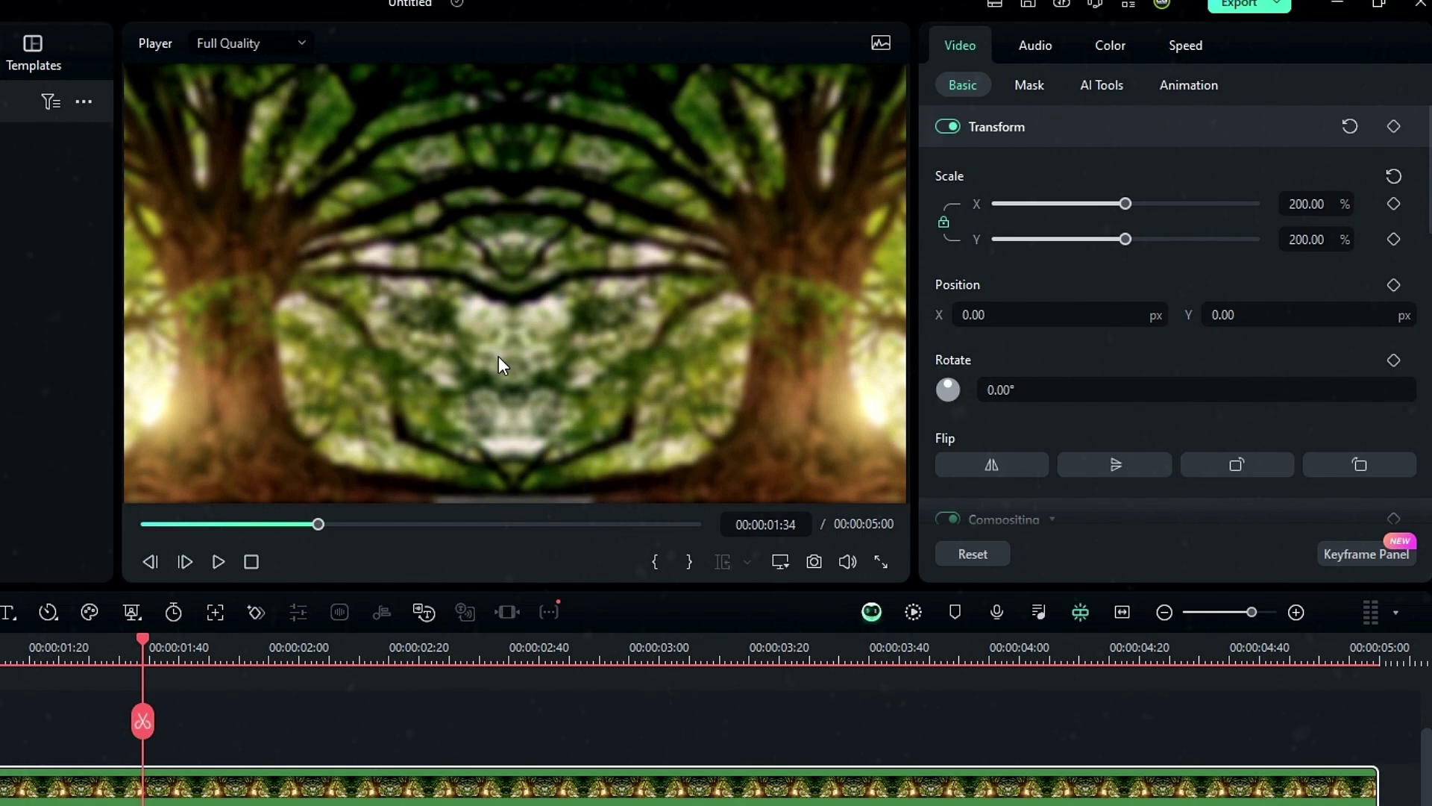
Shift the Ref clip to X position 957 px and add a position keyframe at 00:00:00:00
left_click_drag(960, 313, 1148, 314)
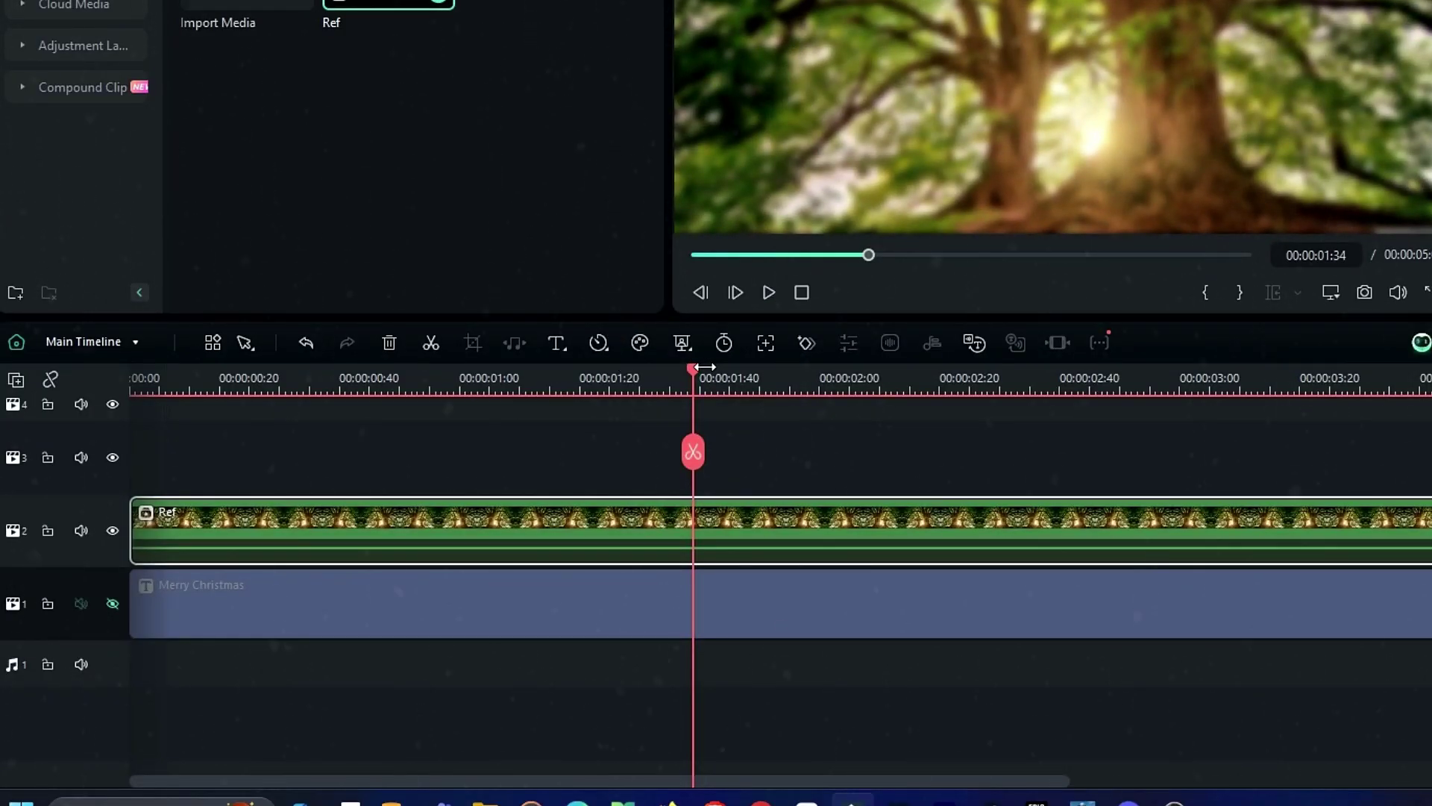
left_click_drag(704, 366, 131, 366)
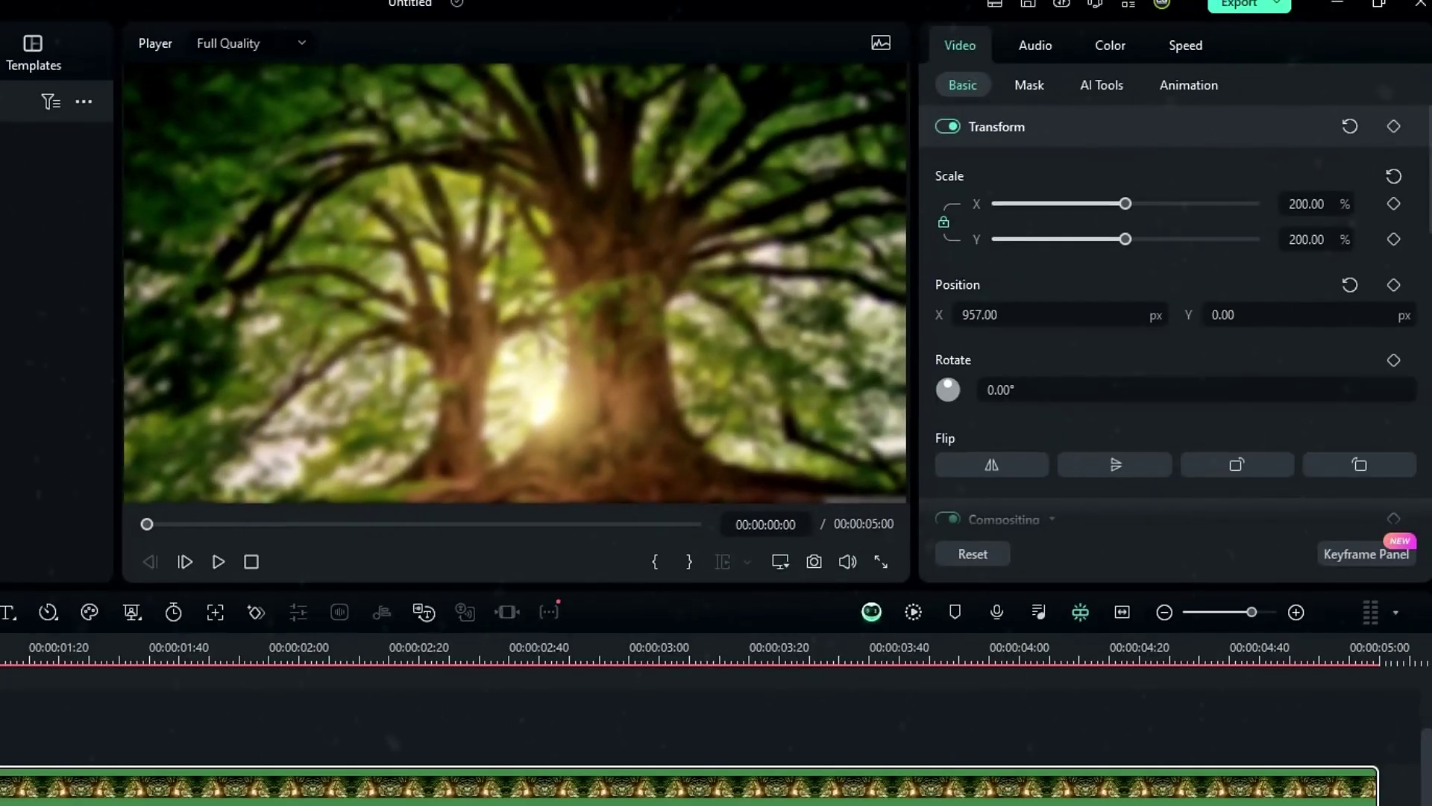
left_click(1395, 285)
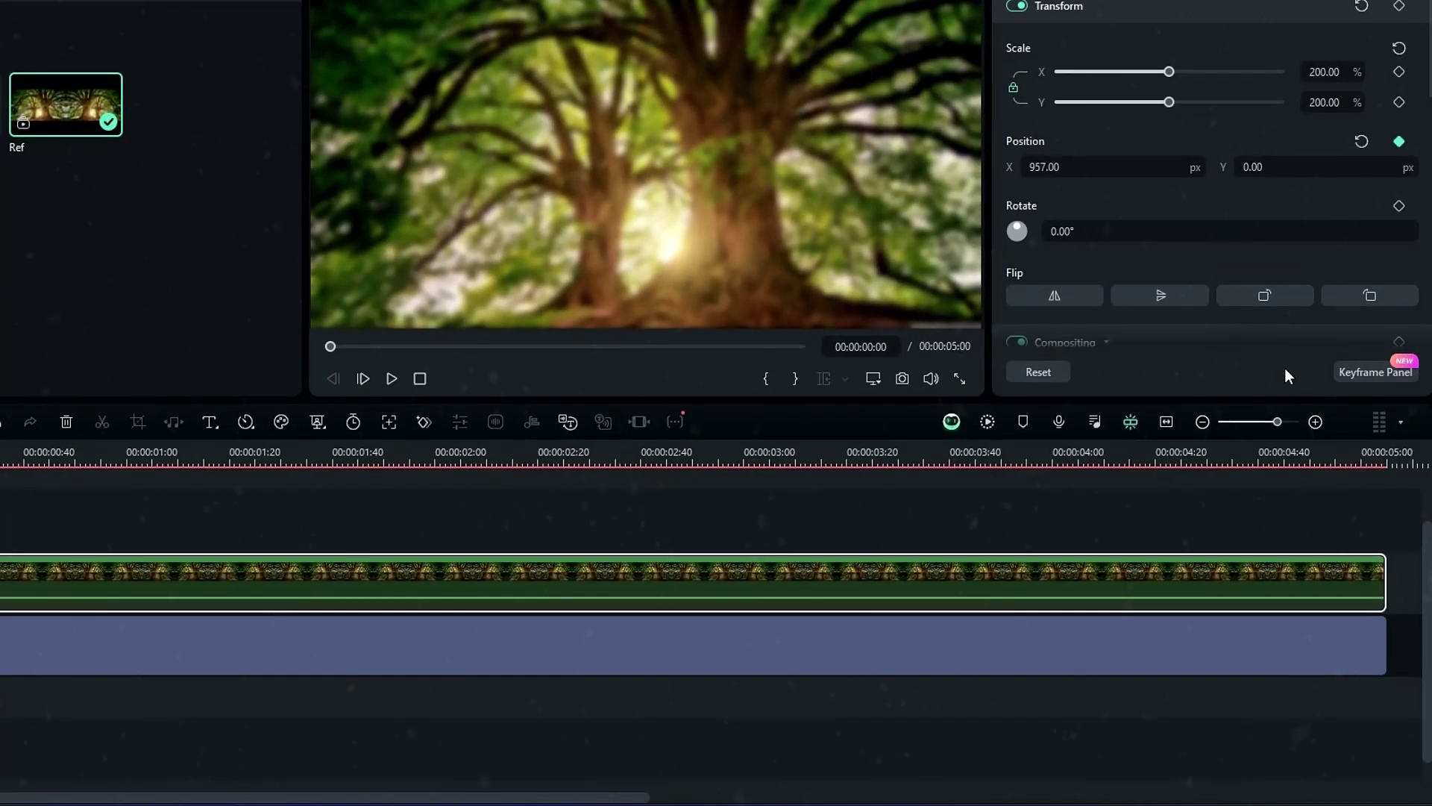
Keyframe the Ref clip's X position at 40 px at 00:00:05:00 and play back the panning animation
left_click(1350, 445)
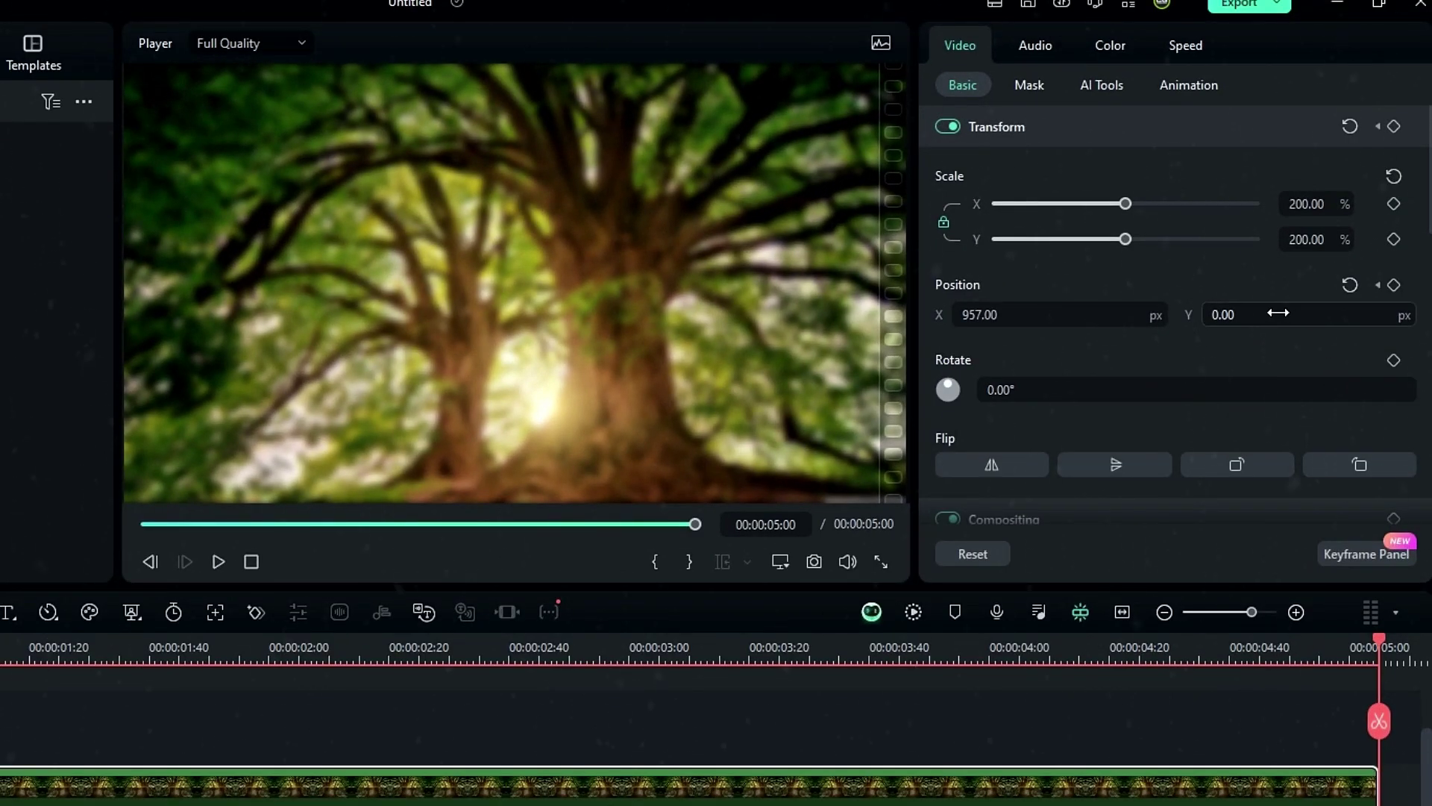
left_click(1035, 307)
type("40")
key("Return")
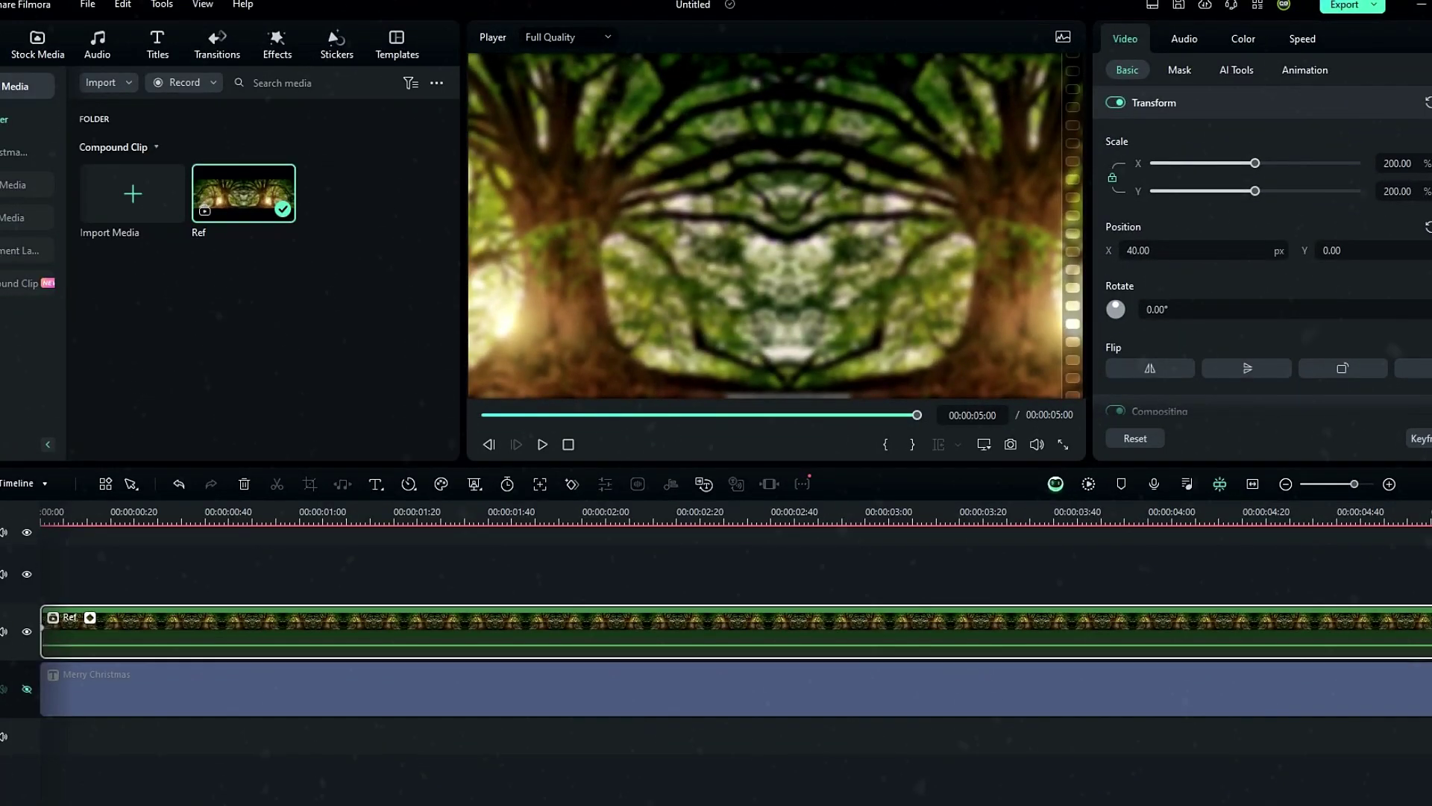
key("space")
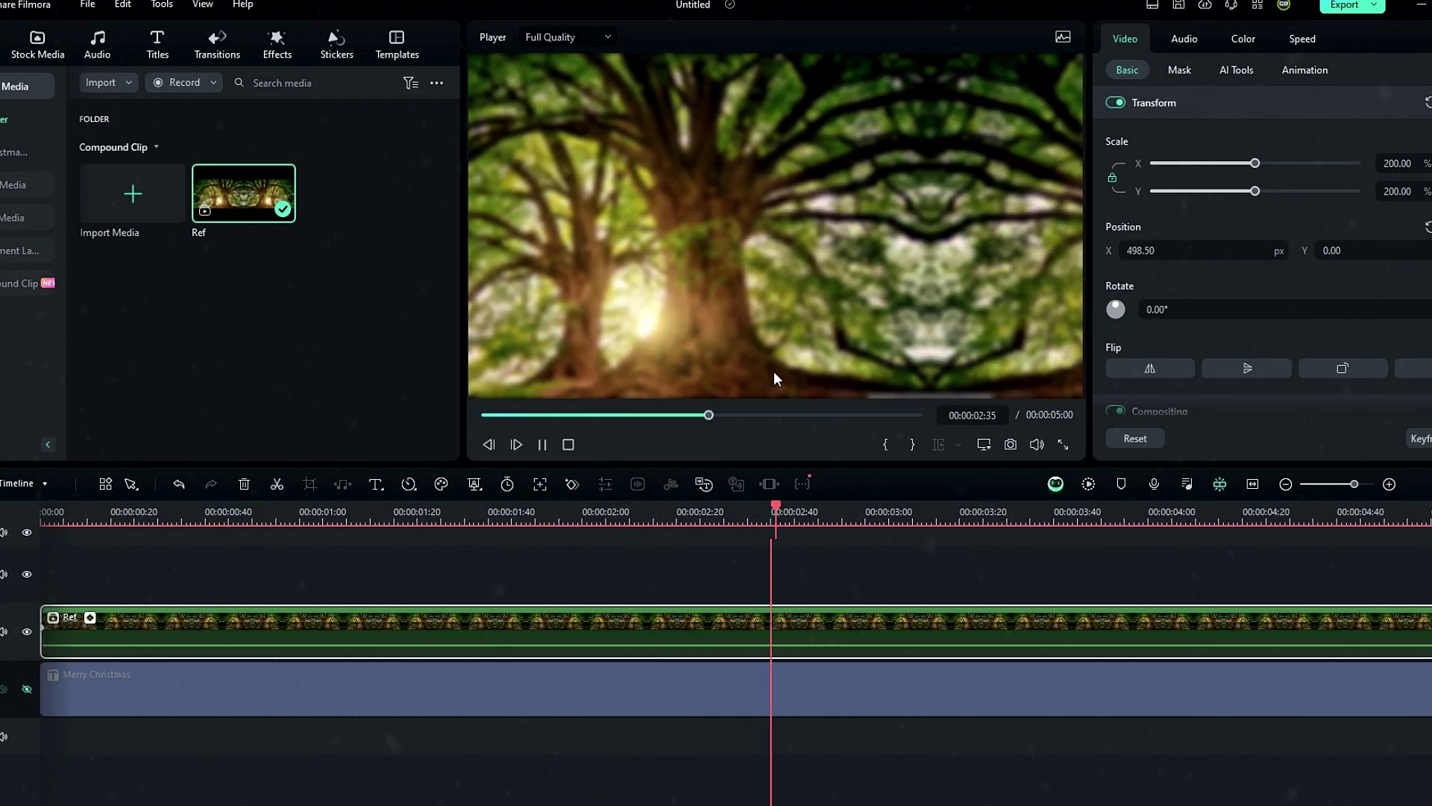
Set the Ref clip's color saturation to -70
key("space")
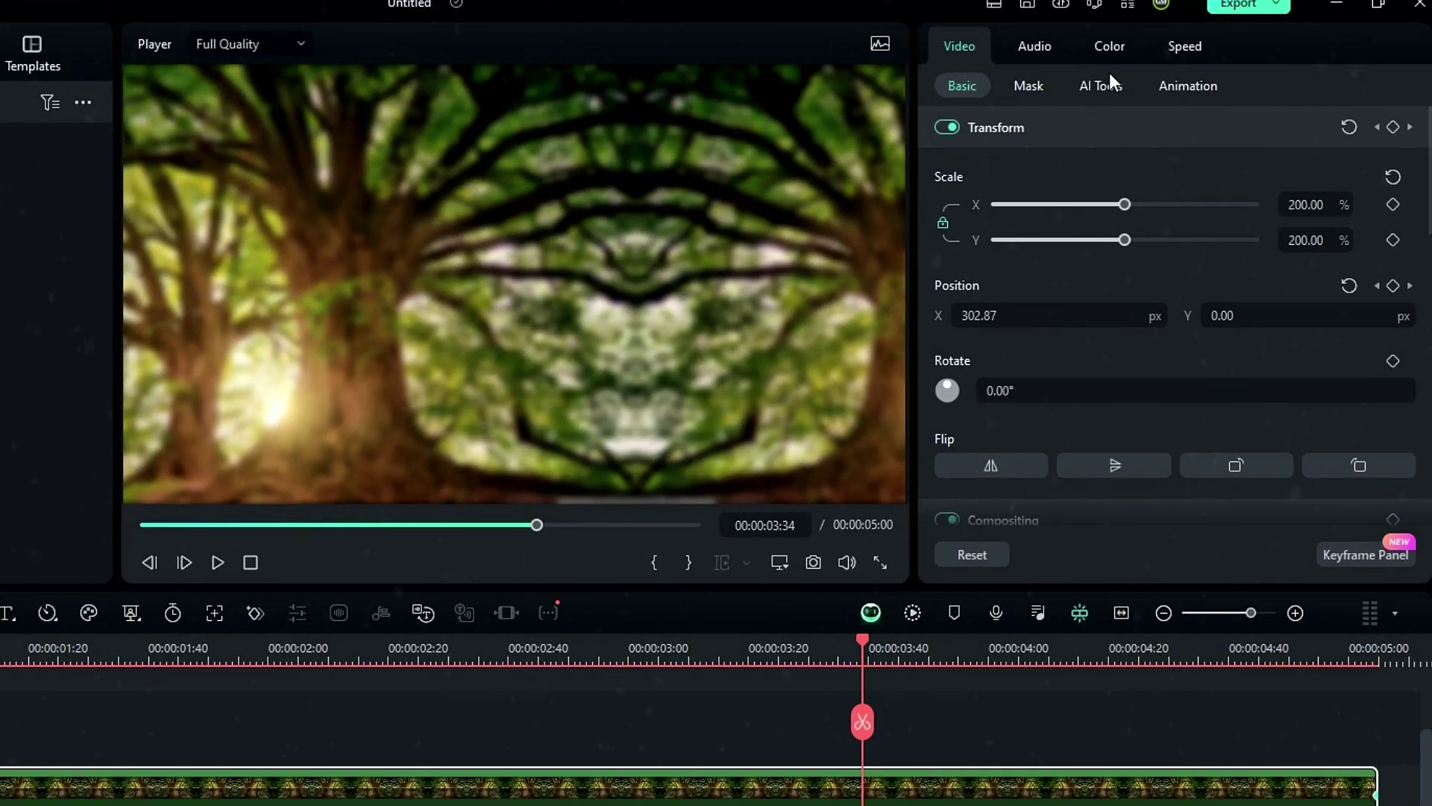
left_click(1243, 38)
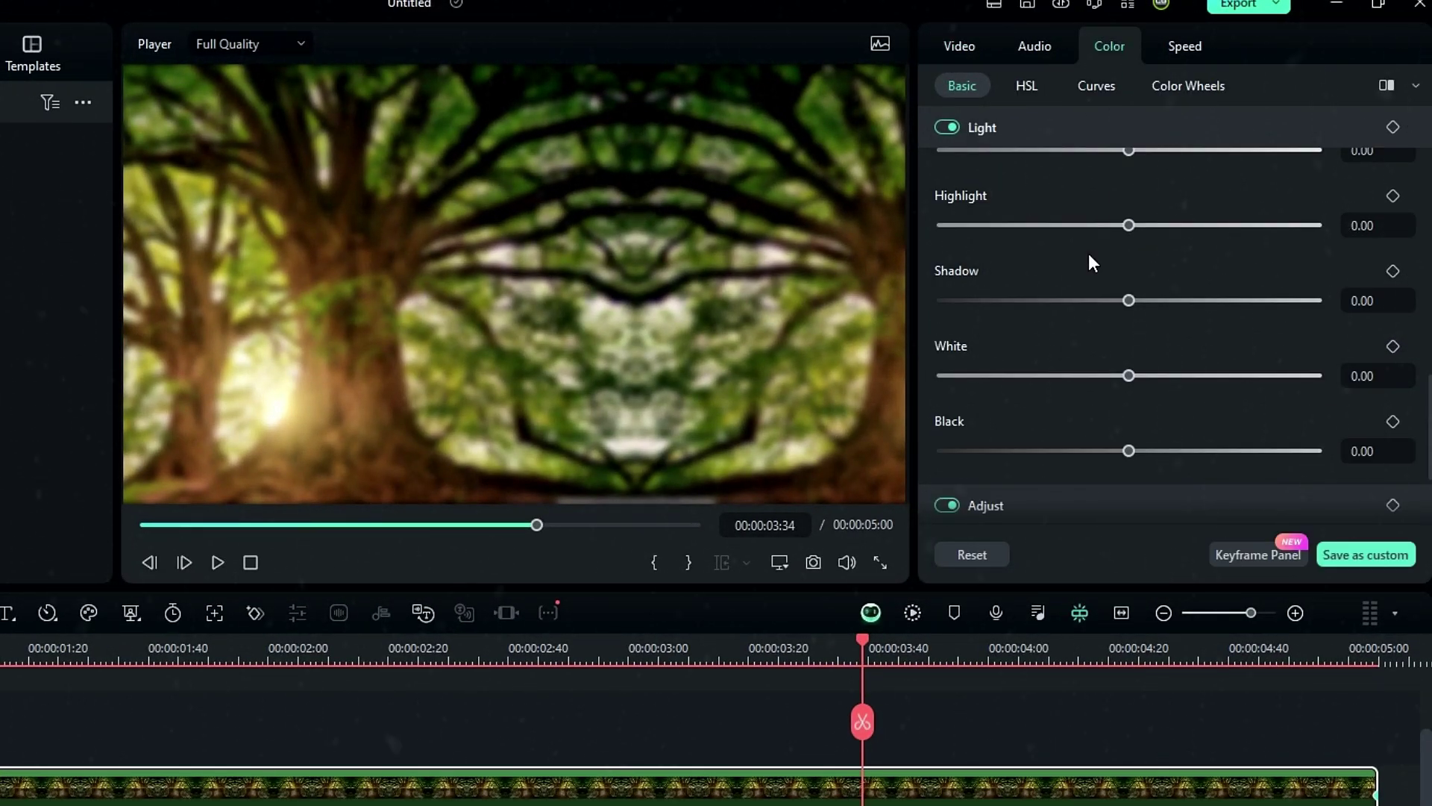
scroll(1089, 269, "up", 5)
scroll(1066, 321, "down", 1)
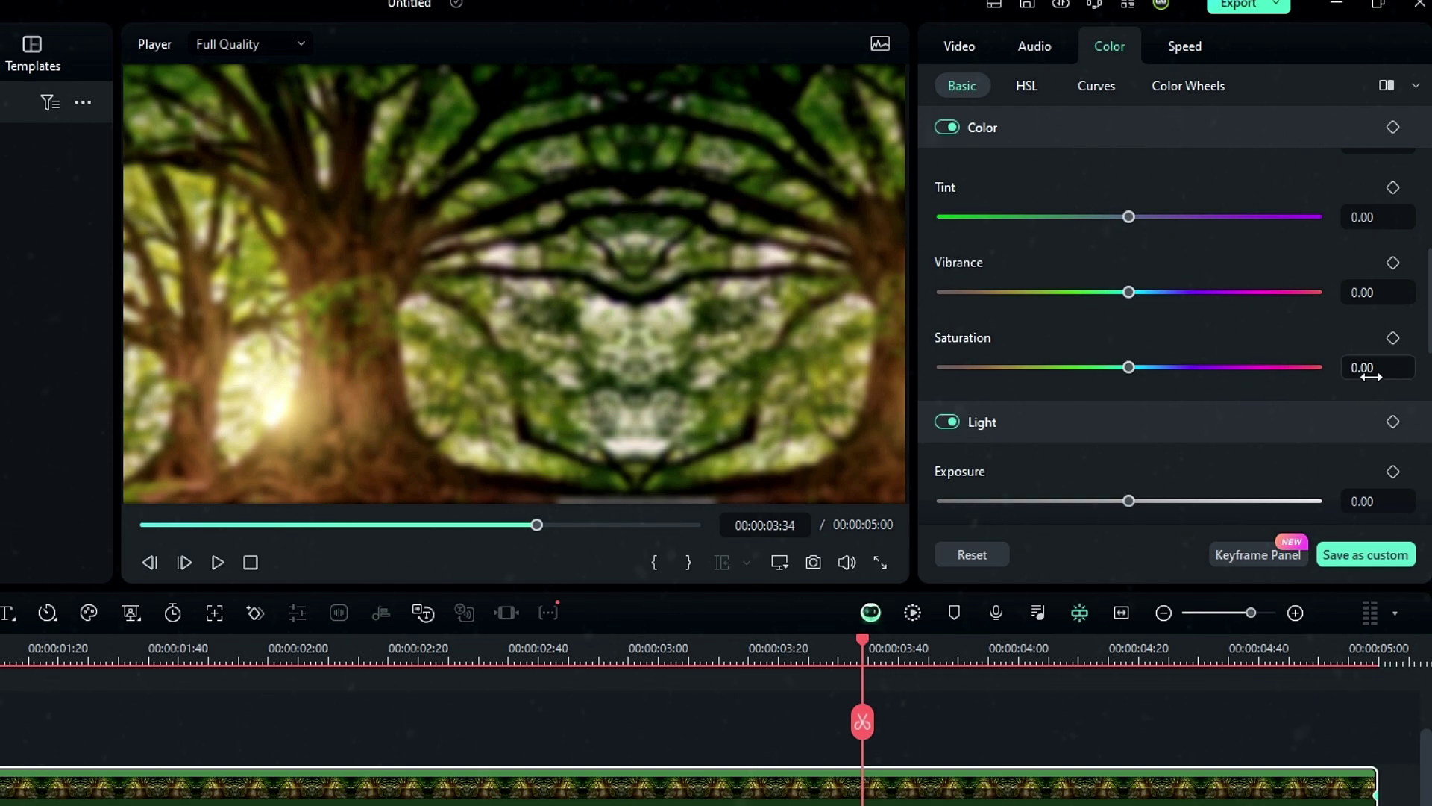
type("-70")
key("Return")
Raise the Ref clip's contrast, highlight, shadow, white and black light values to 100
scroll(1295, 428, "down", 3)
scroll(1292, 424, "down", 2)
scroll(1208, 343, "down", 1)
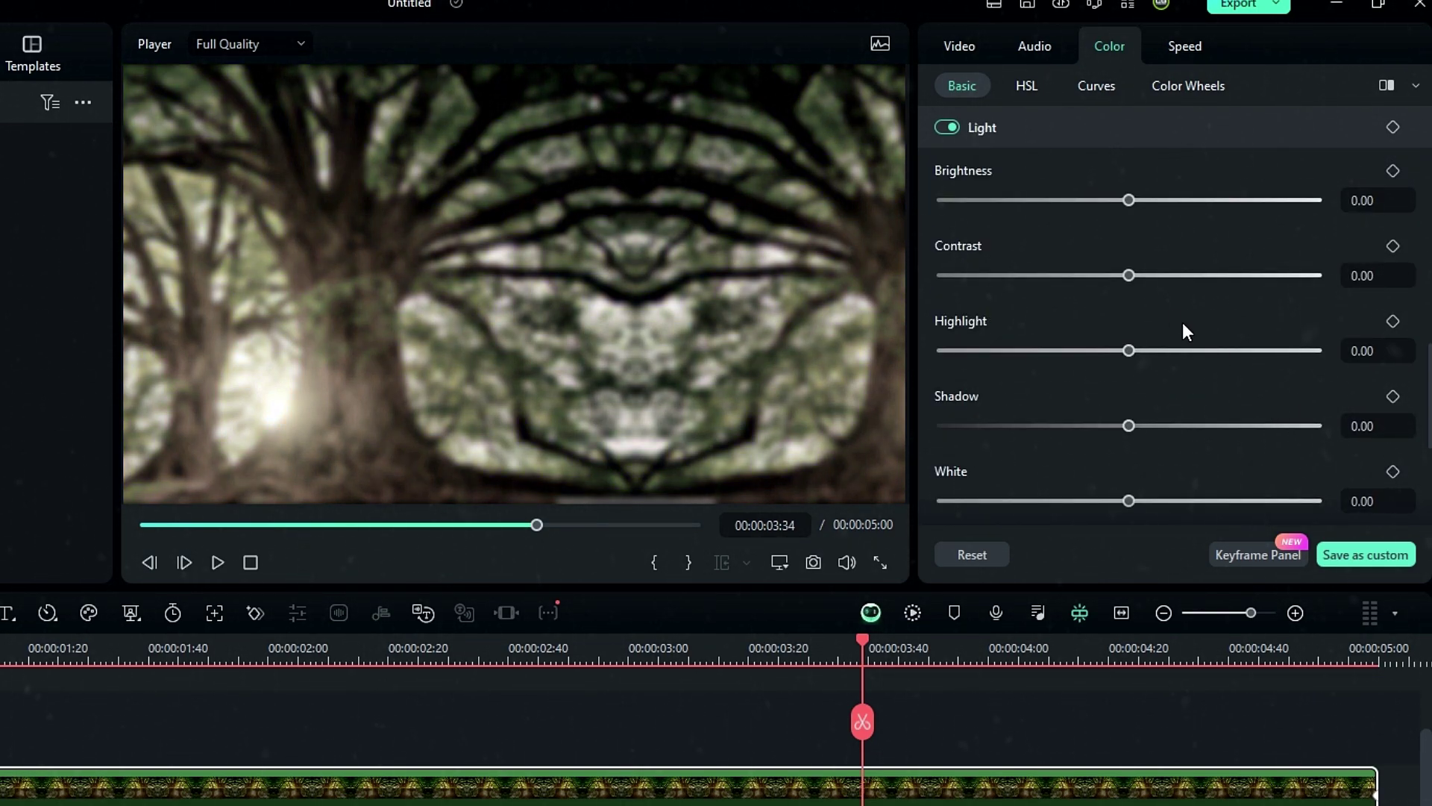
left_click_drag(1133, 276, 1318, 298)
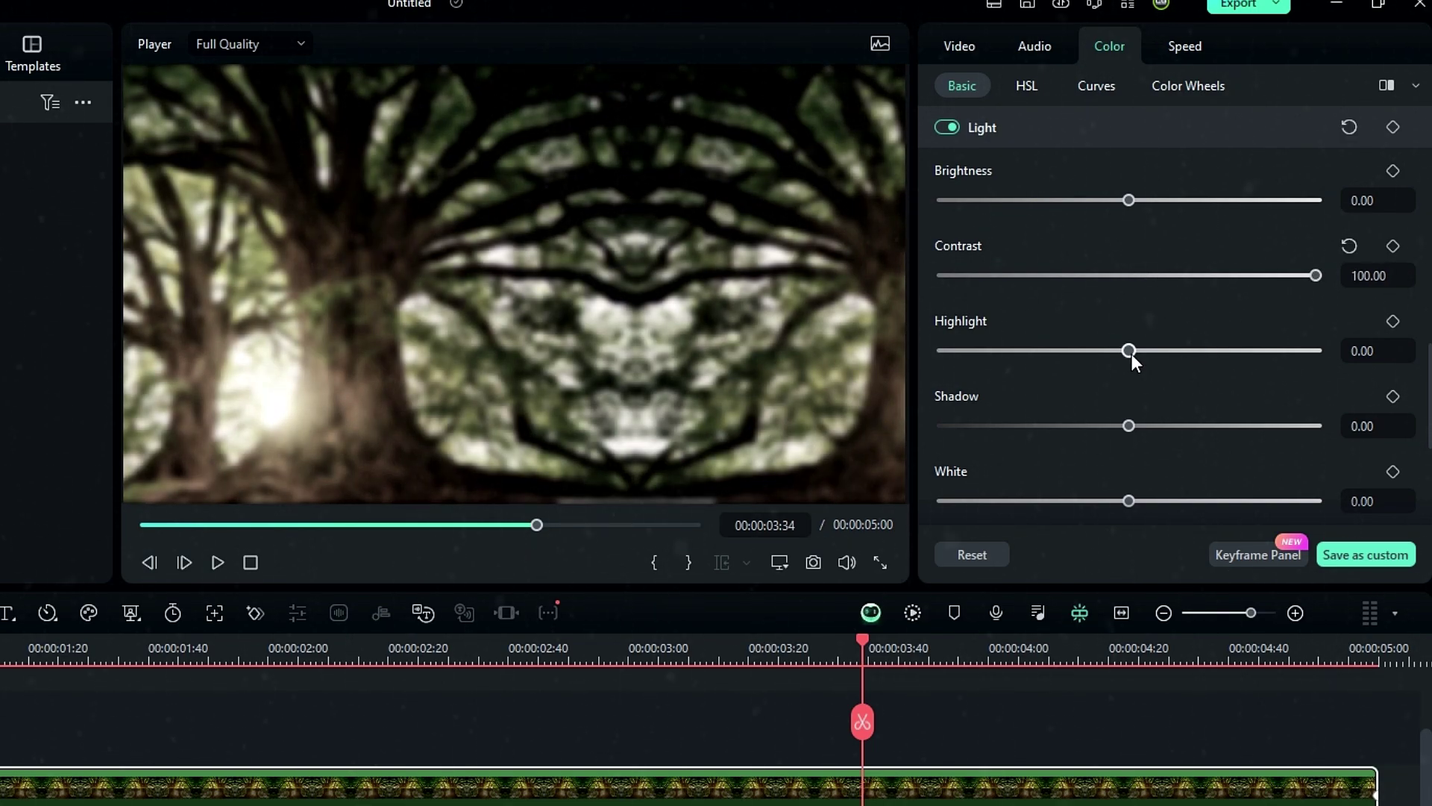
left_click_drag(1128, 351, 1327, 352)
scroll(1221, 384, "down", 1)
left_click_drag(1129, 363, 1321, 364)
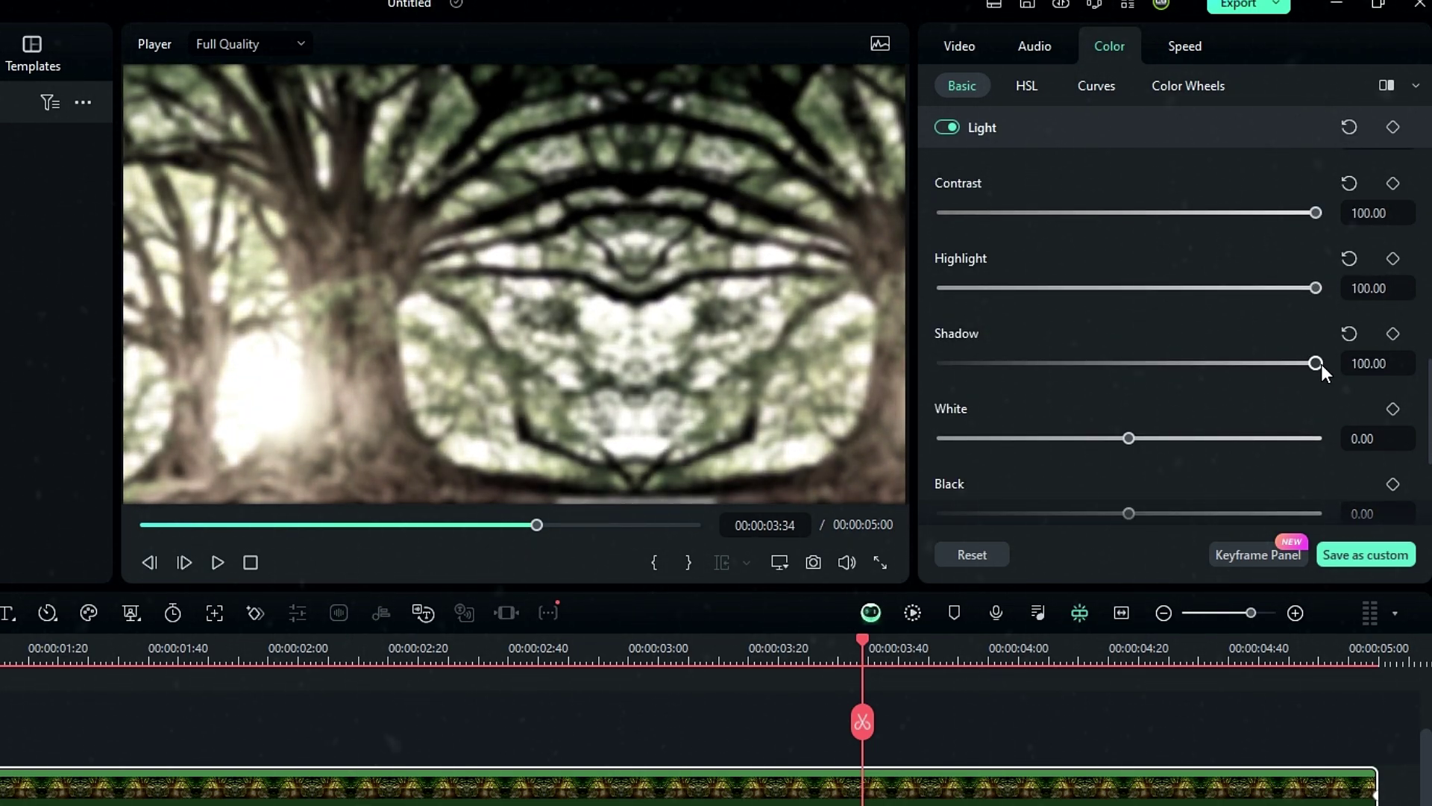
left_click_drag(1127, 438, 1359, 441)
scroll(1272, 437, "down", 1)
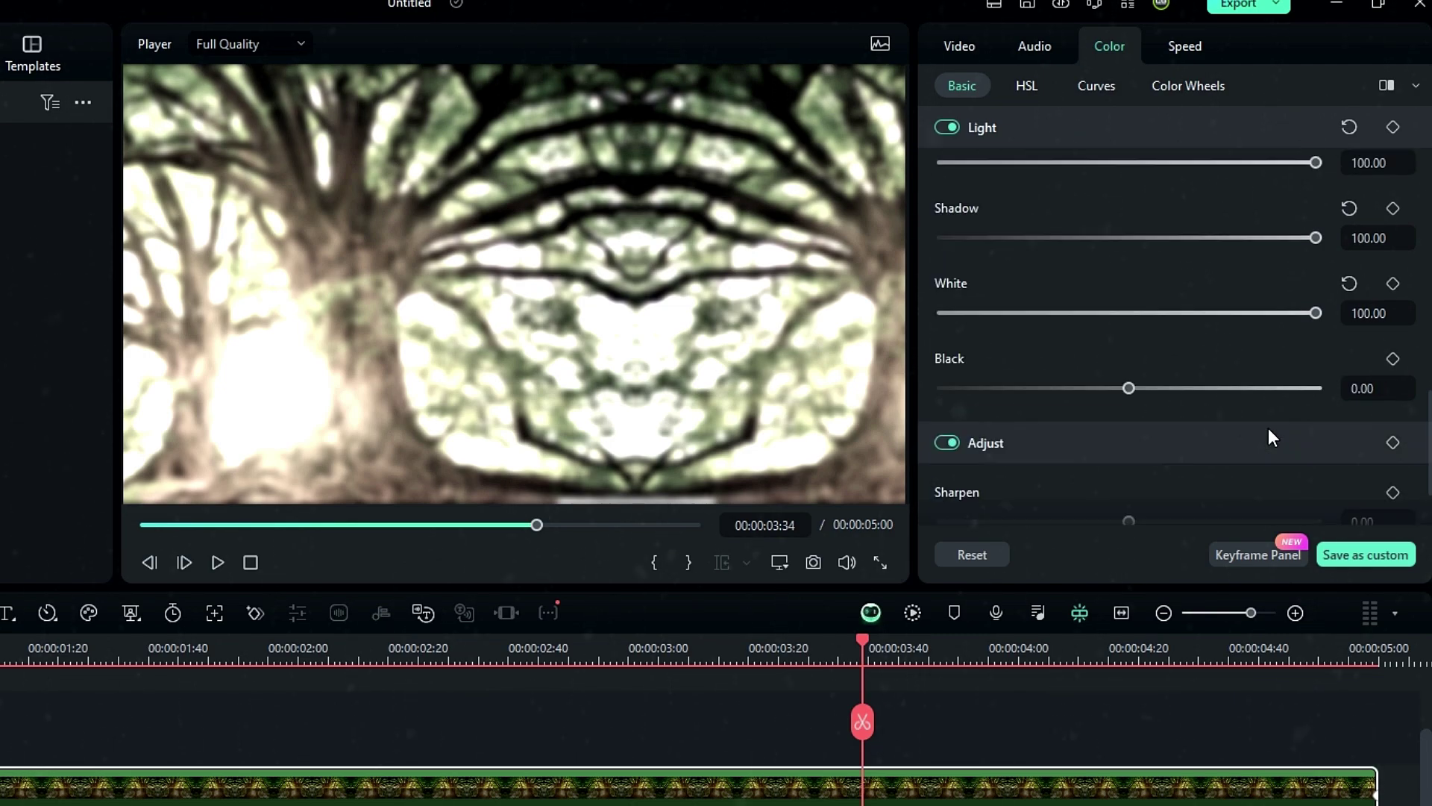
left_click_drag(1129, 389, 1330, 401)
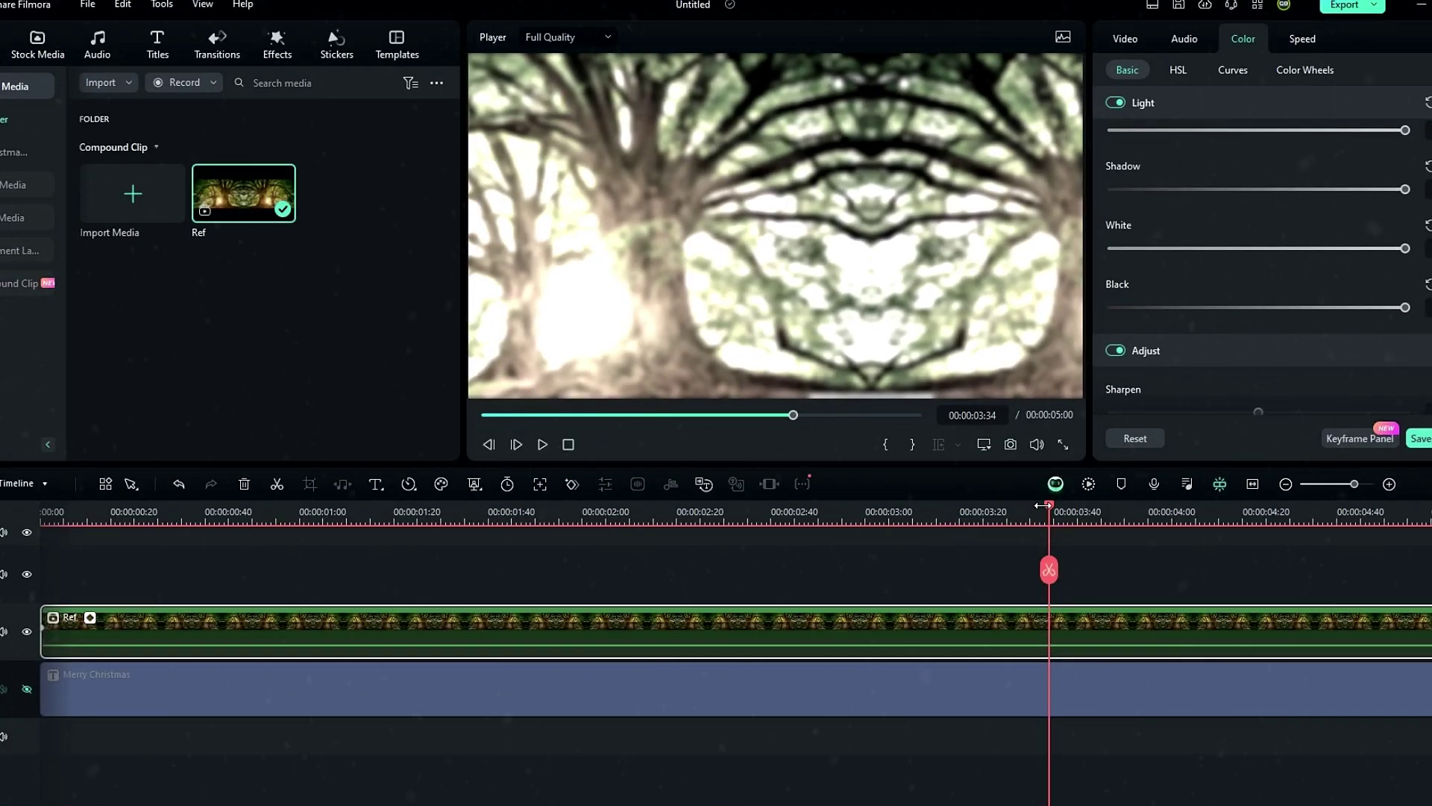
Unhide the Merry Christmas title track and set the Ref clip's blend mode to Darken
left_click_drag(1042, 506, 576, 507)
left_click(1126, 39)
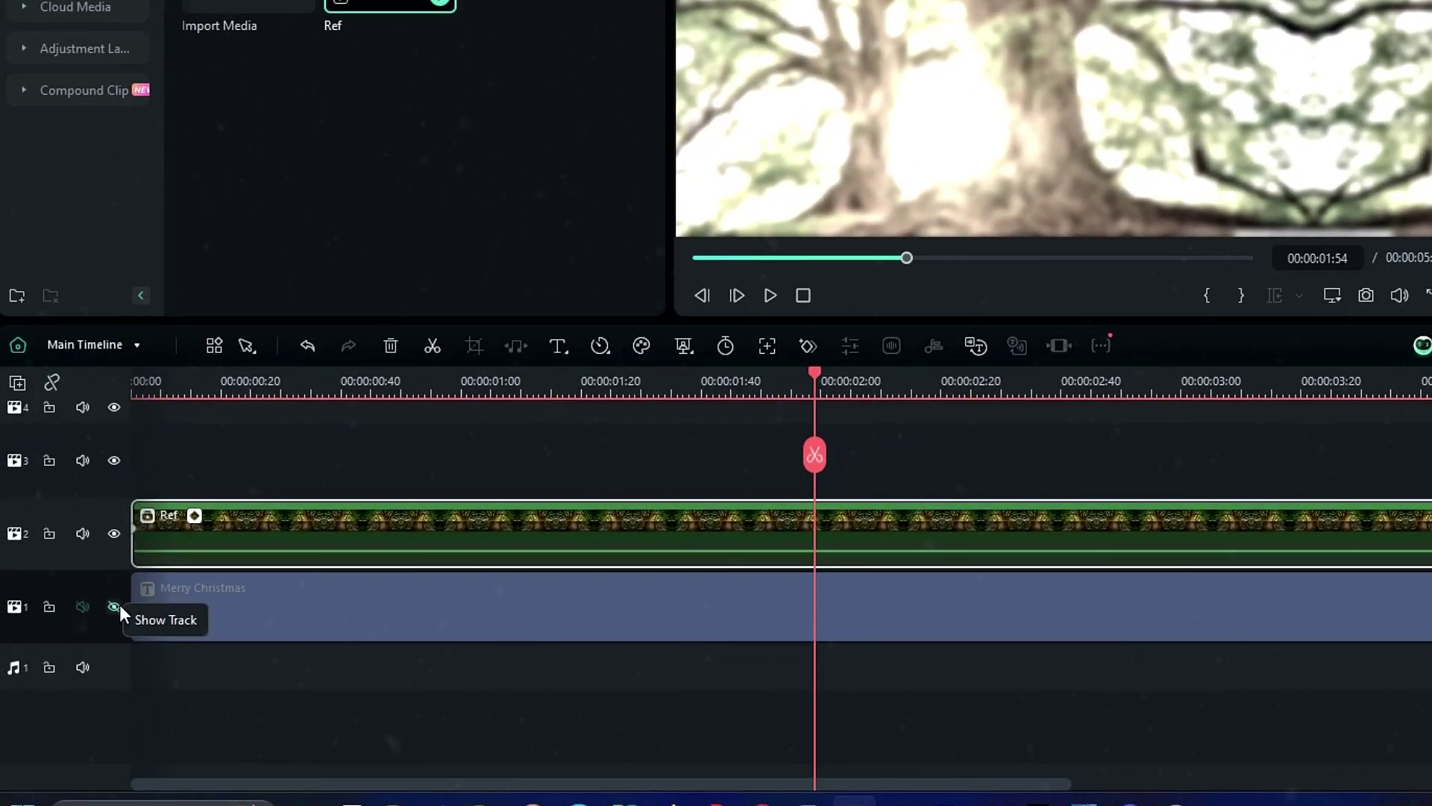
left_click(28, 688)
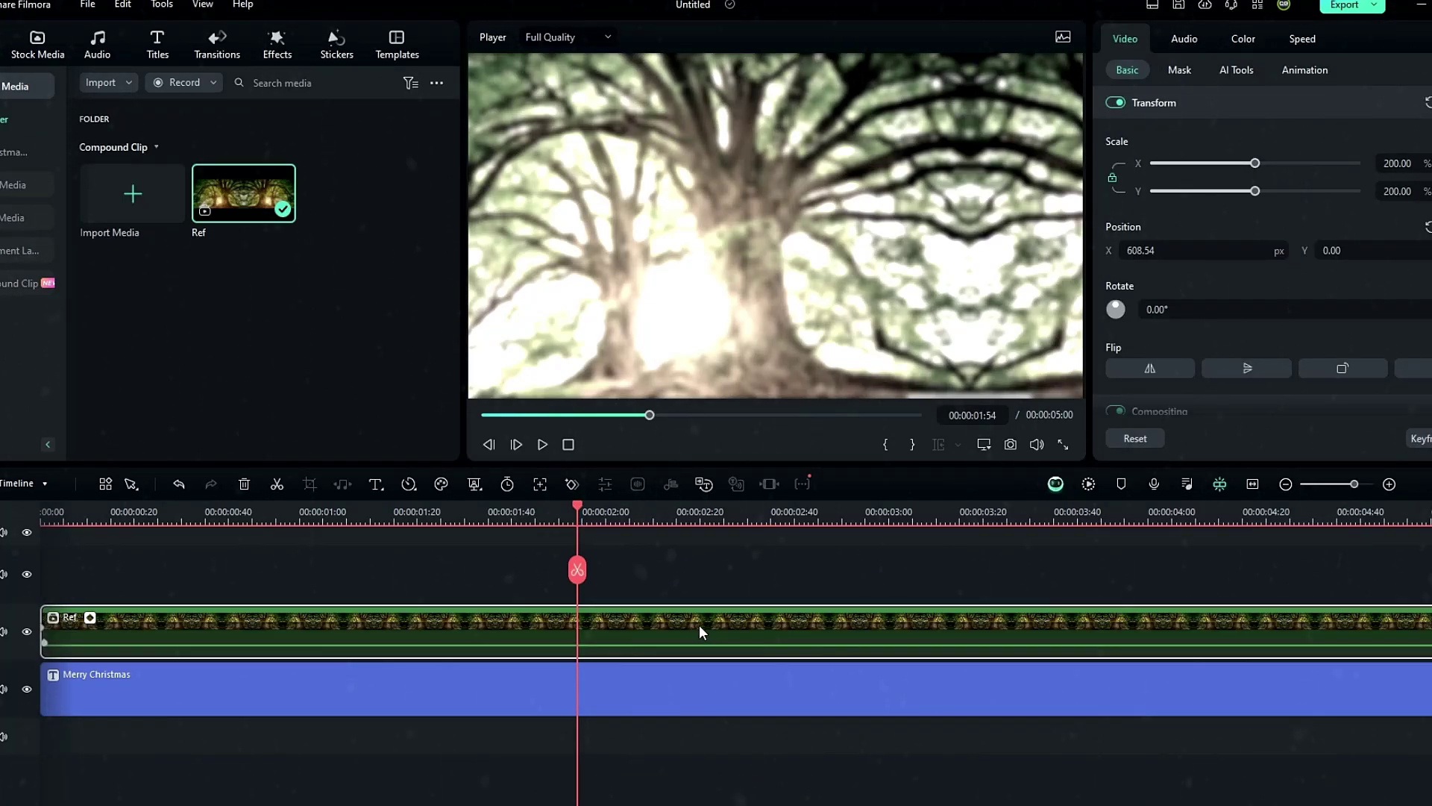
scroll(1331, 279, "down", 5)
left_click(1179, 325)
left_click(1160, 386)
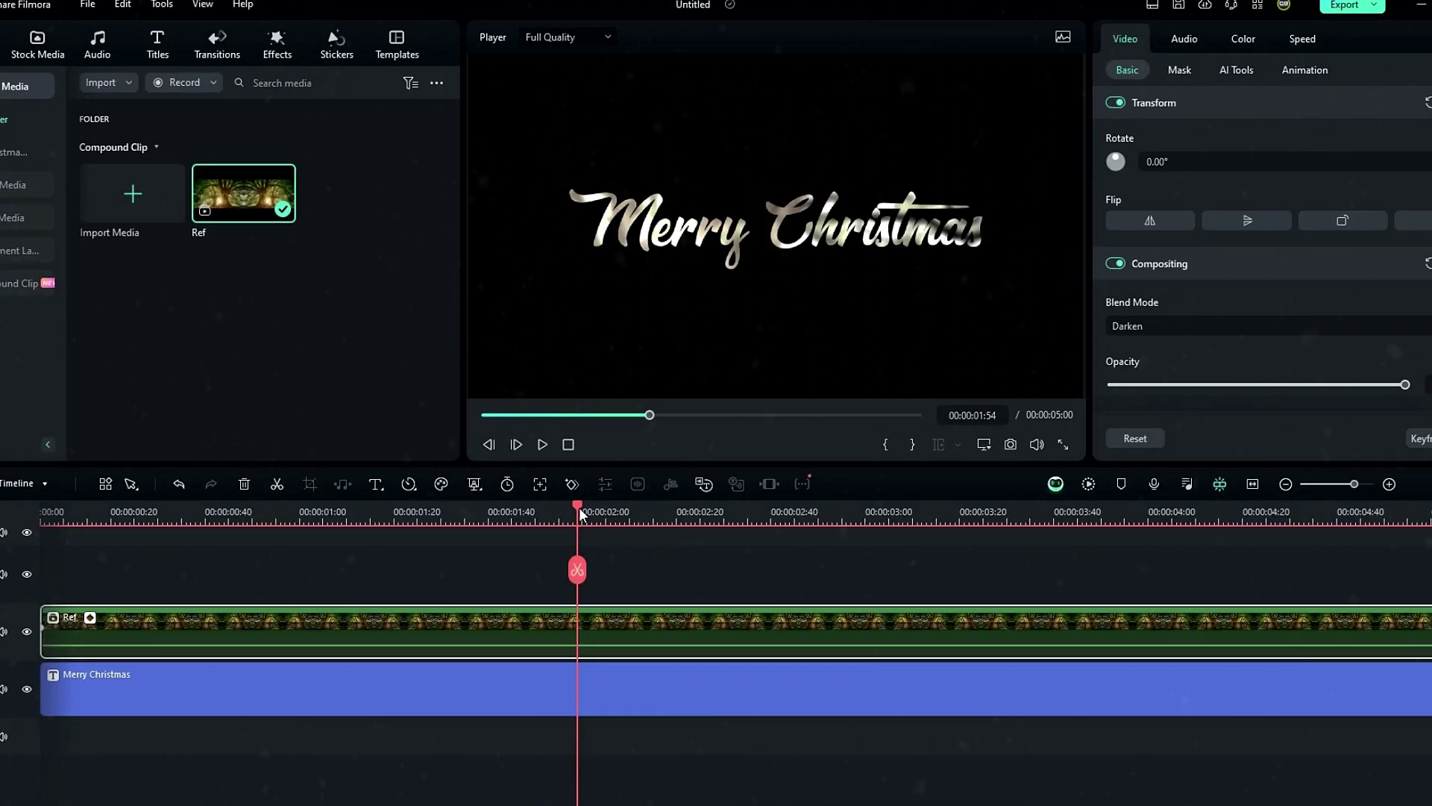
left_click_drag(581, 514, 1049, 515)
key("space")
left_click(65, 625)
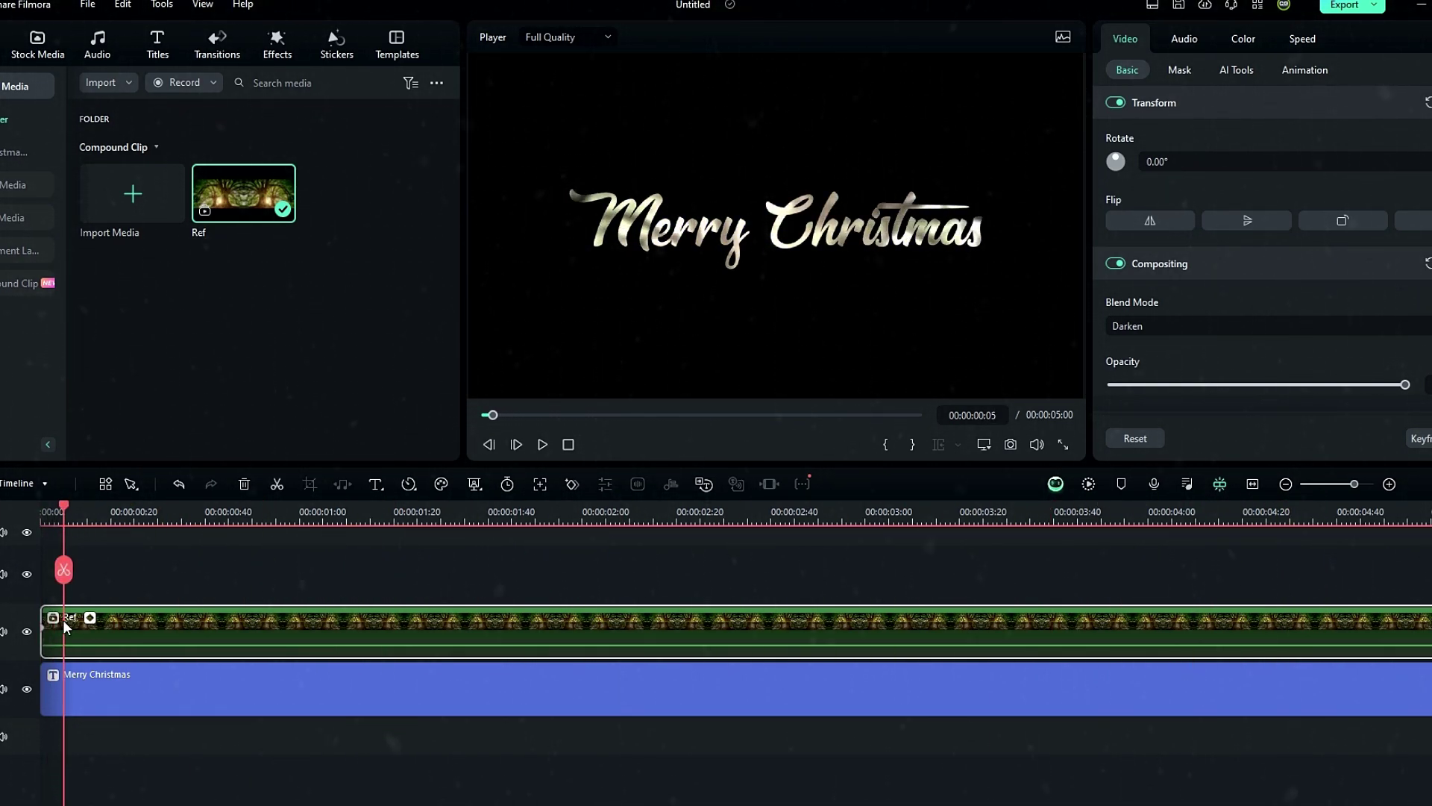
Combine the Ref clip and the Merry Christmas title into a compound clip named Animation
left_click_drag(526, 563, 597, 697)
right_click(597, 690)
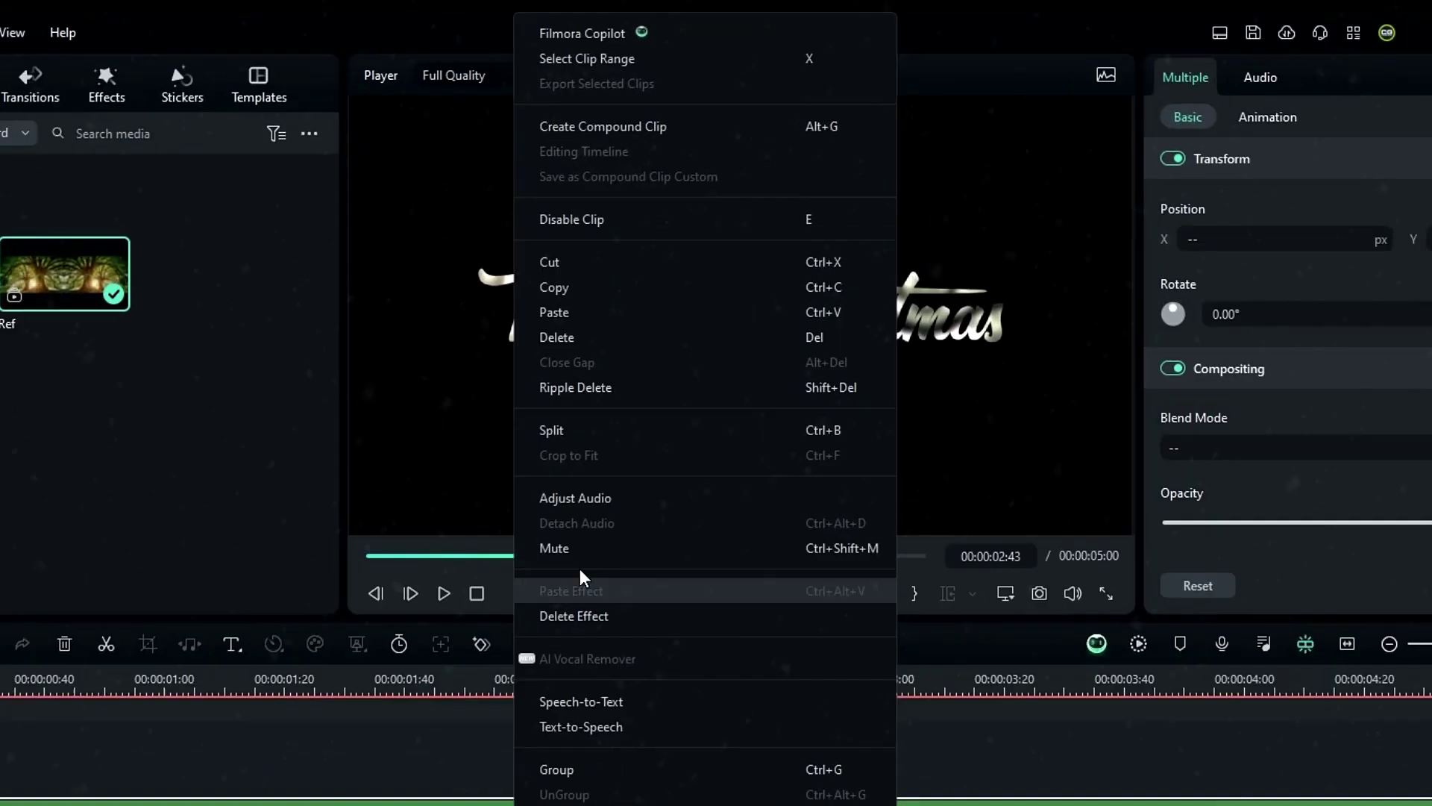
left_click(638, 123)
type("Animati")
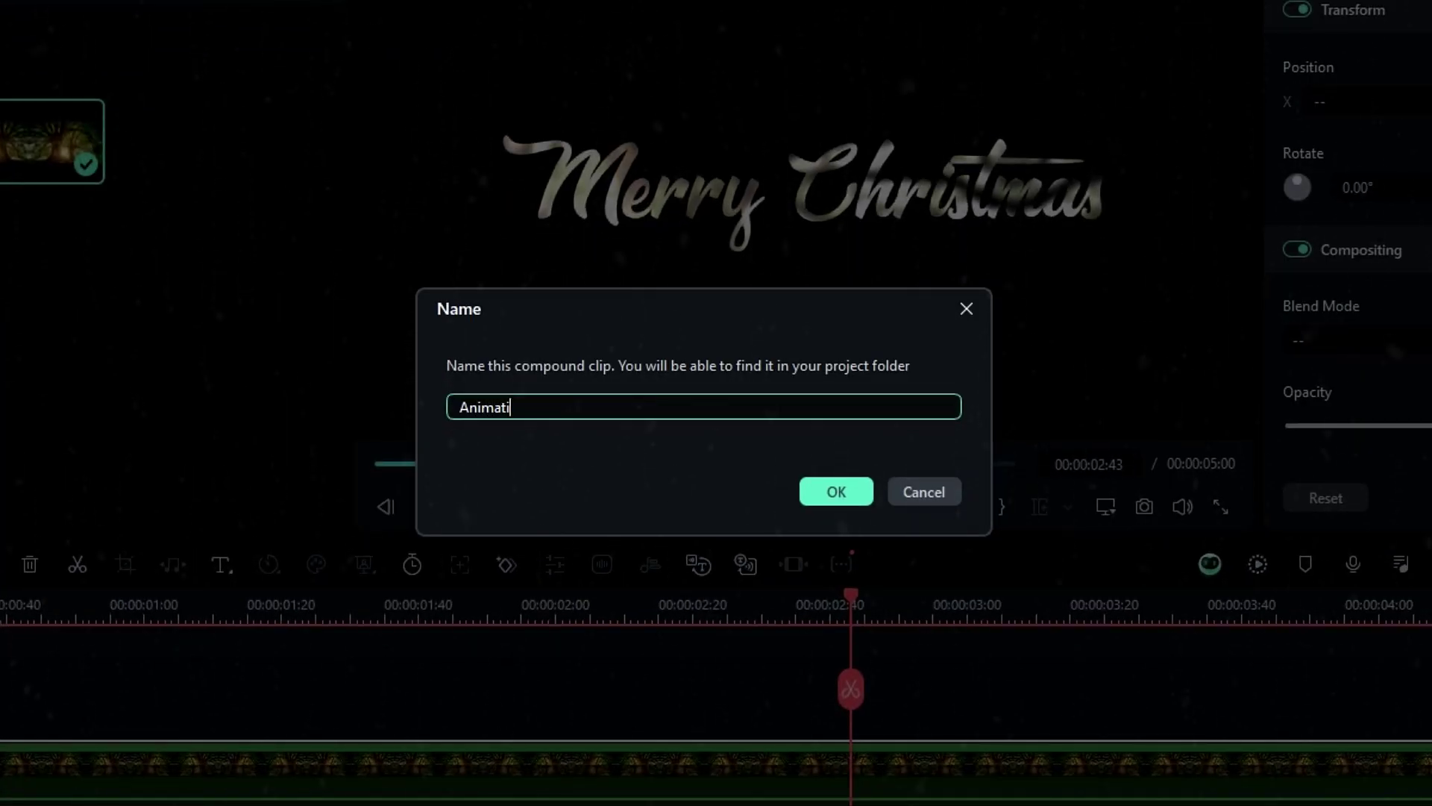
type("on")
key("Return")
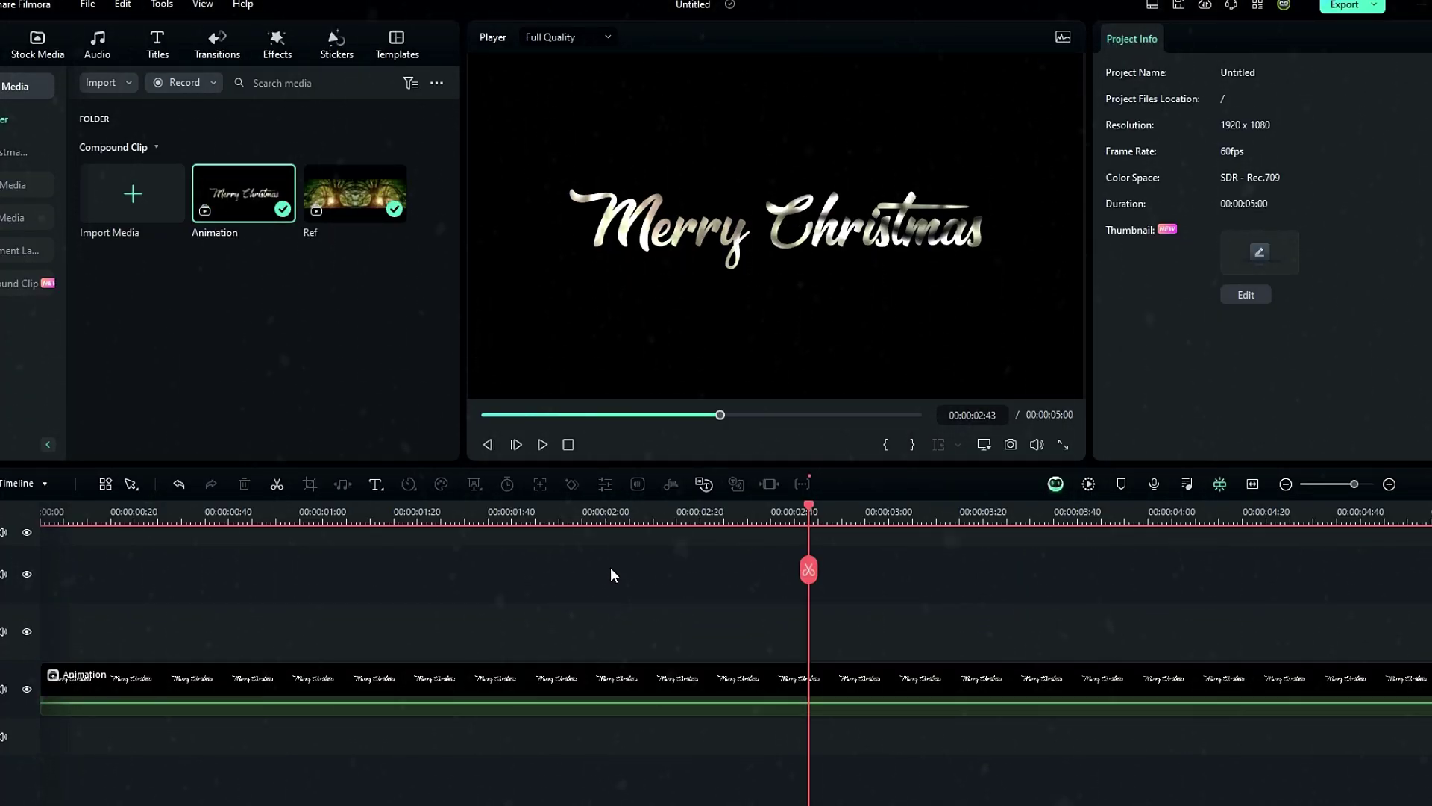
Move the Animation clip up to video track 4 and hide that track
left_click_drag(533, 685, 467, 594)
right_click(9, 660)
left_click(281, 737)
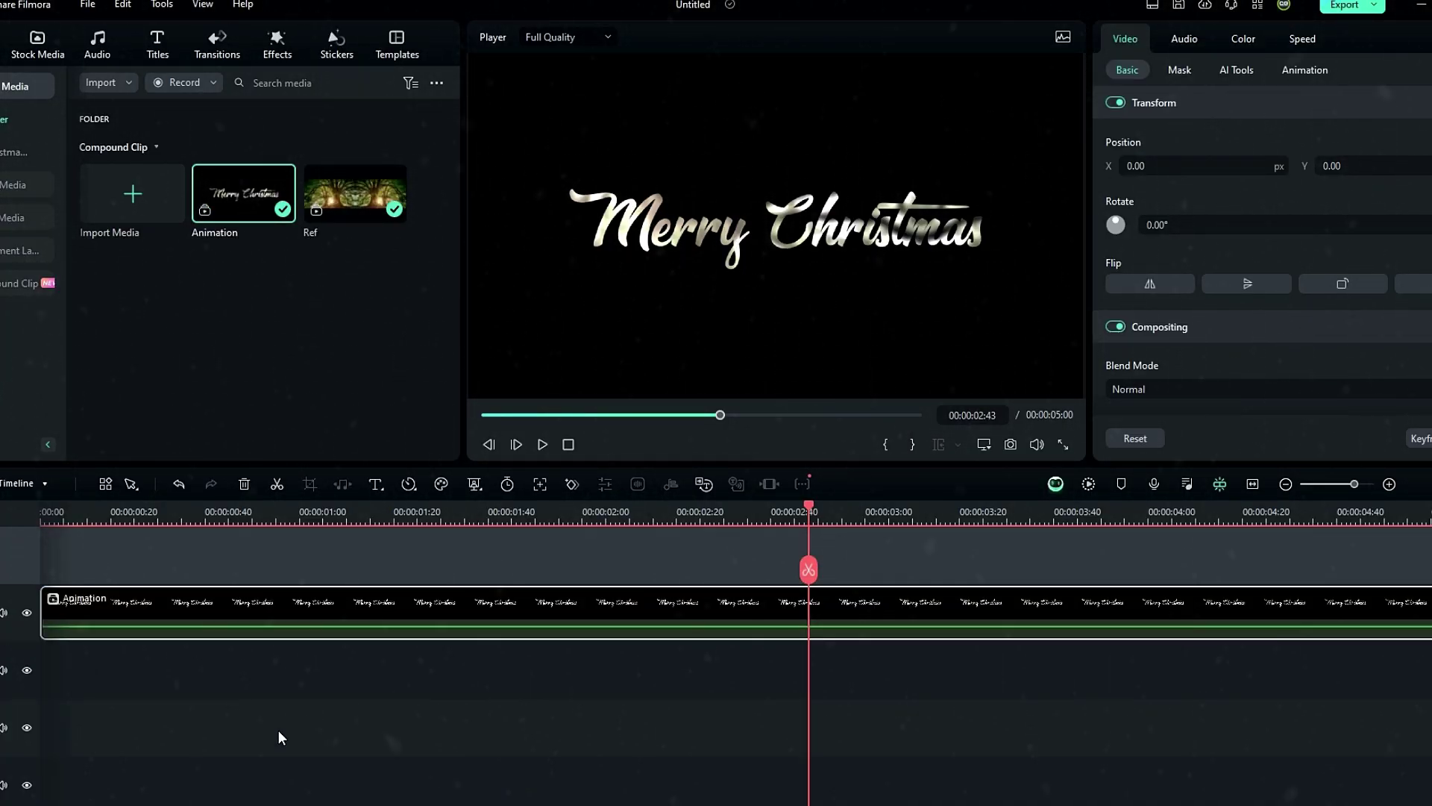
scroll(281, 737, "down", 1)
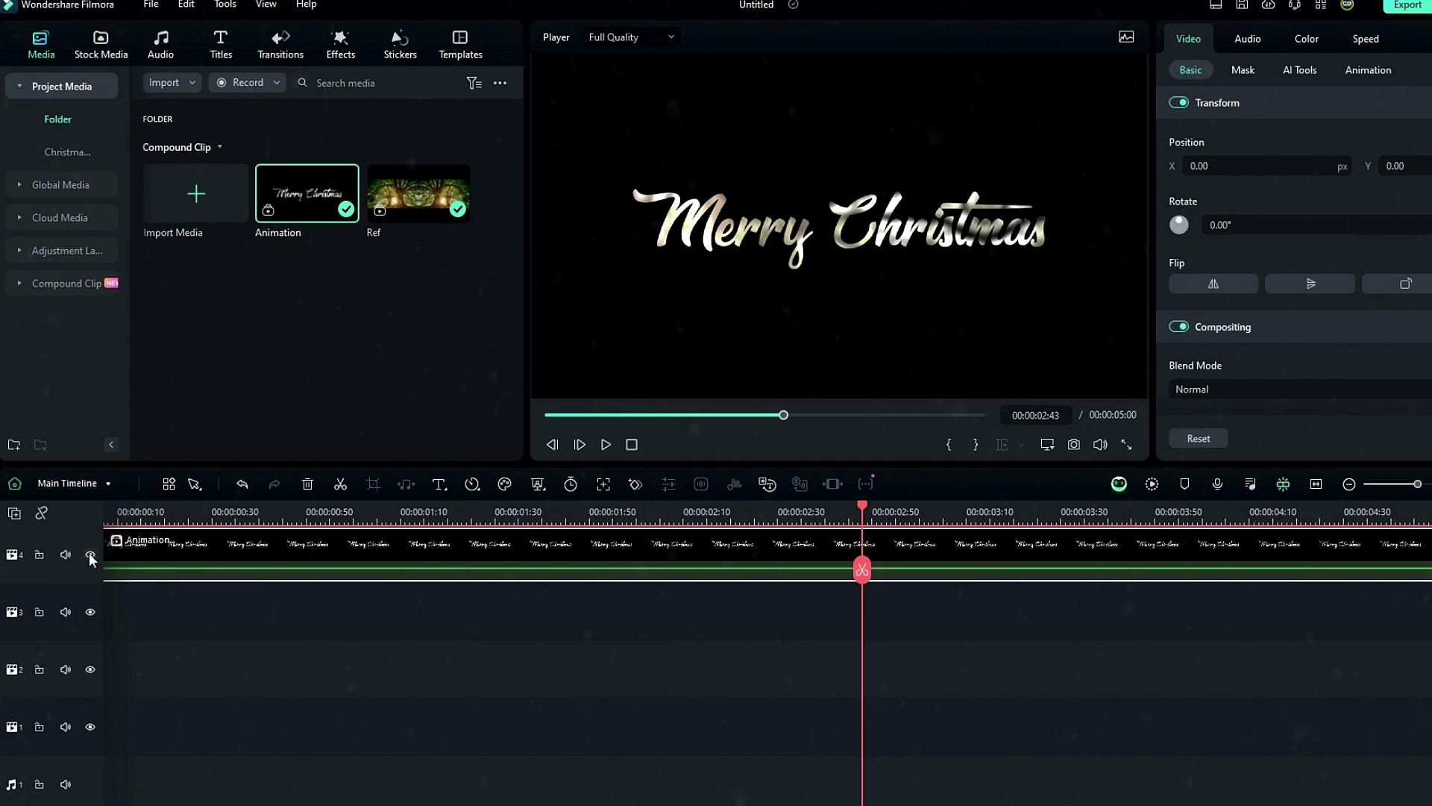
left_click(91, 560)
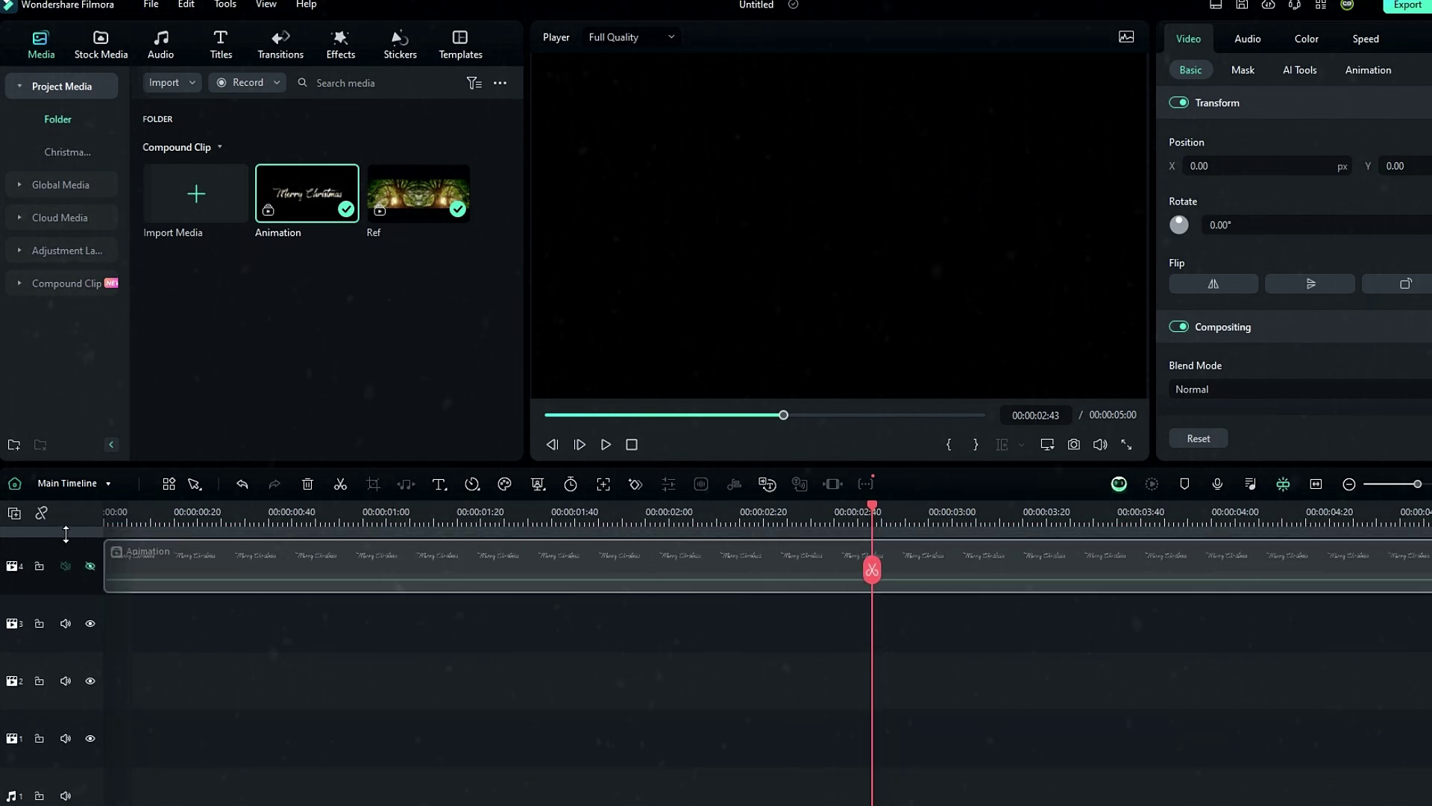
Place the red Catering Food Promo Media 04 stock clip at the start of video track 1, keeping the 1920 x 1080 60fps project settings
scroll(415, 681, "down", 1)
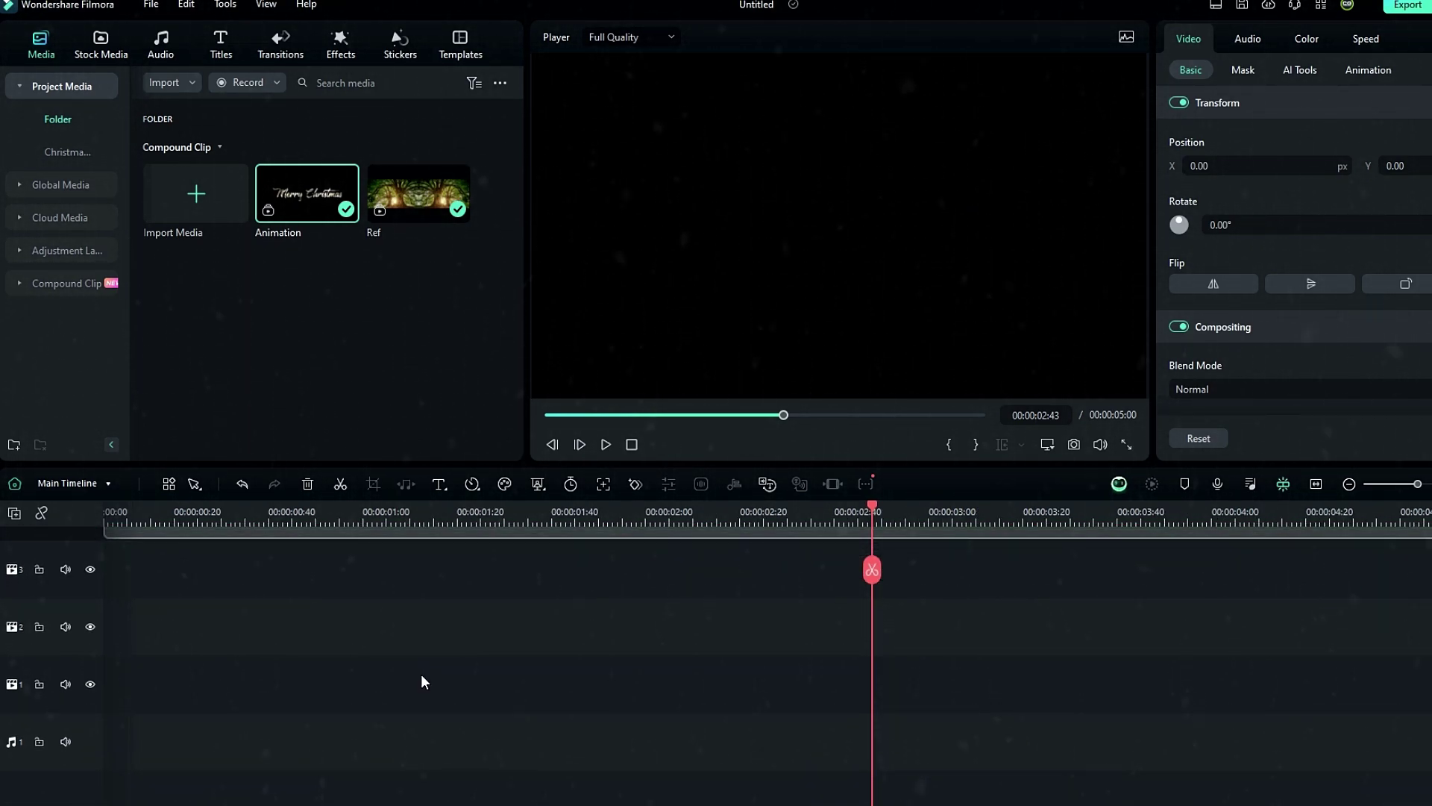
left_click(97, 52)
scroll(213, 212, "up", 2)
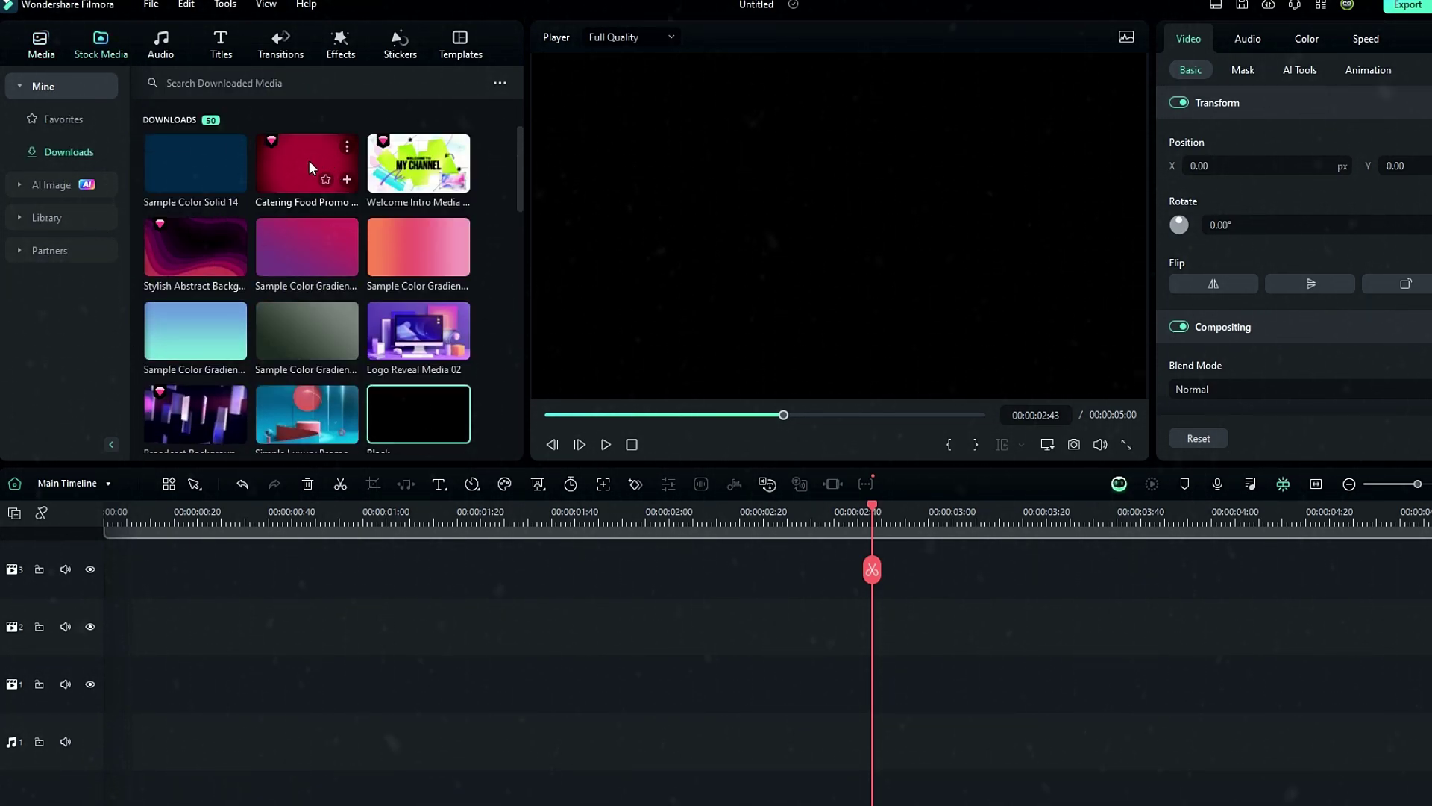
left_click_drag(310, 165, 110, 688)
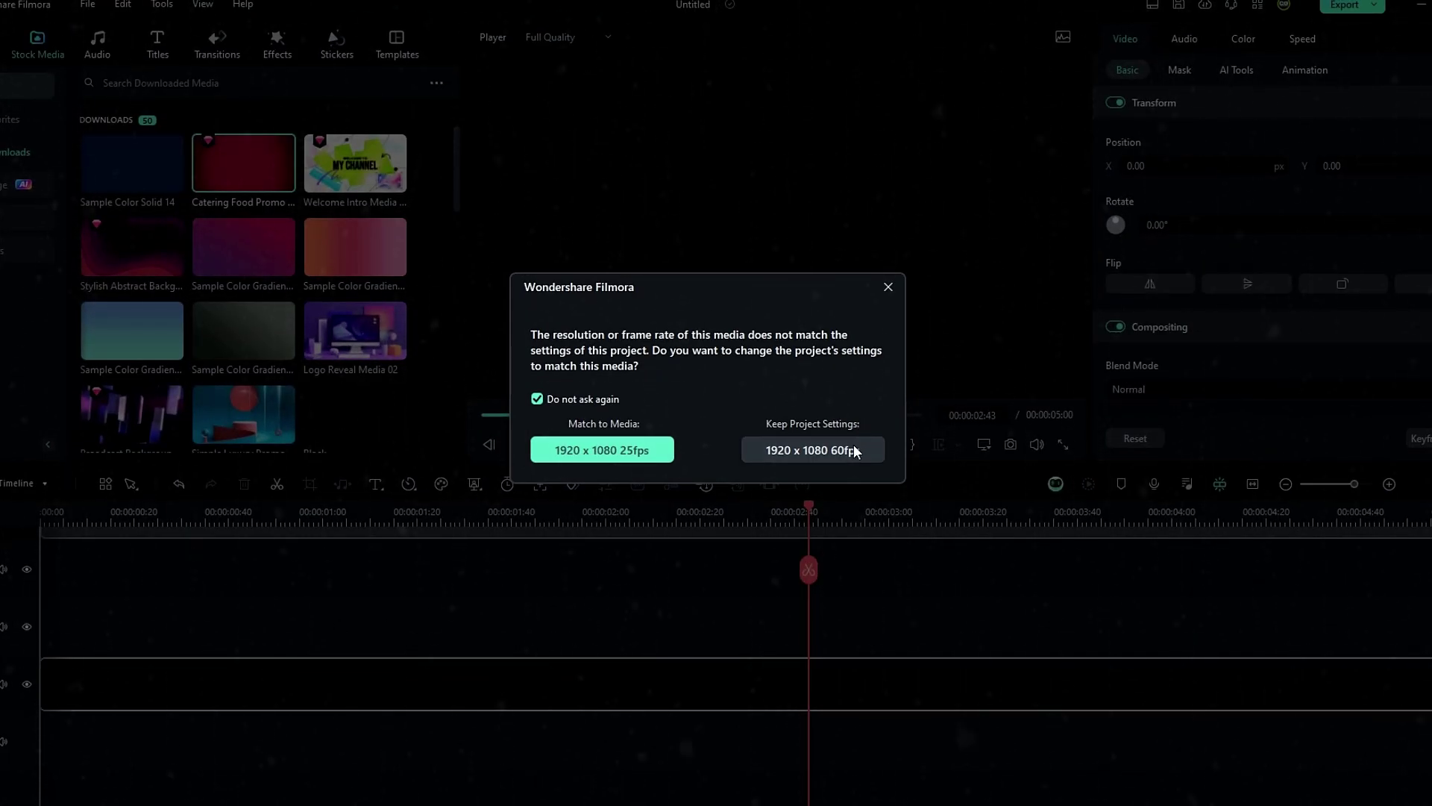
left_click(855, 450)
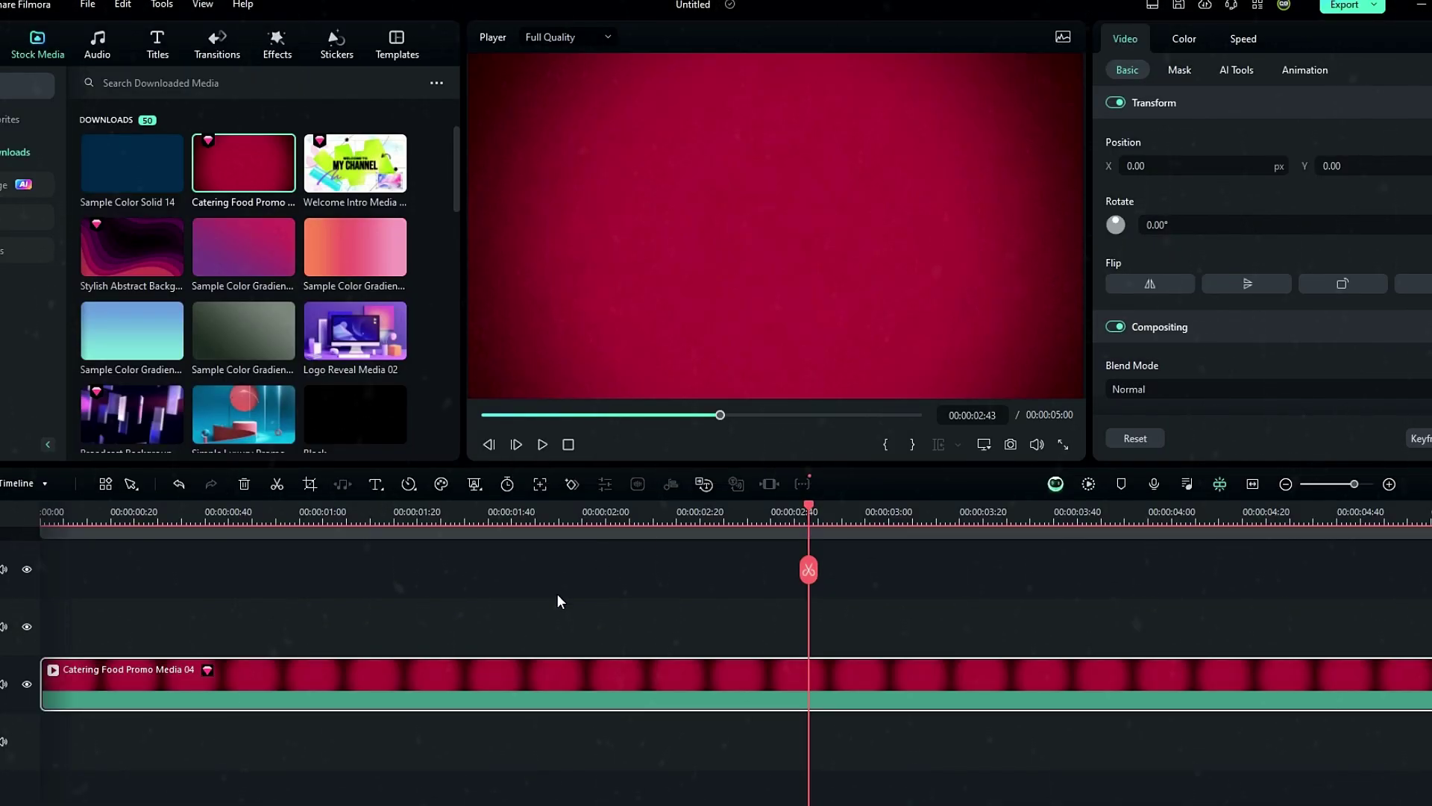
Add the Black stock image to video track 2 above the red background and set its opacity to 30
left_click_drag(353, 416, 44, 619)
scroll(1048, 449, "down", 2)
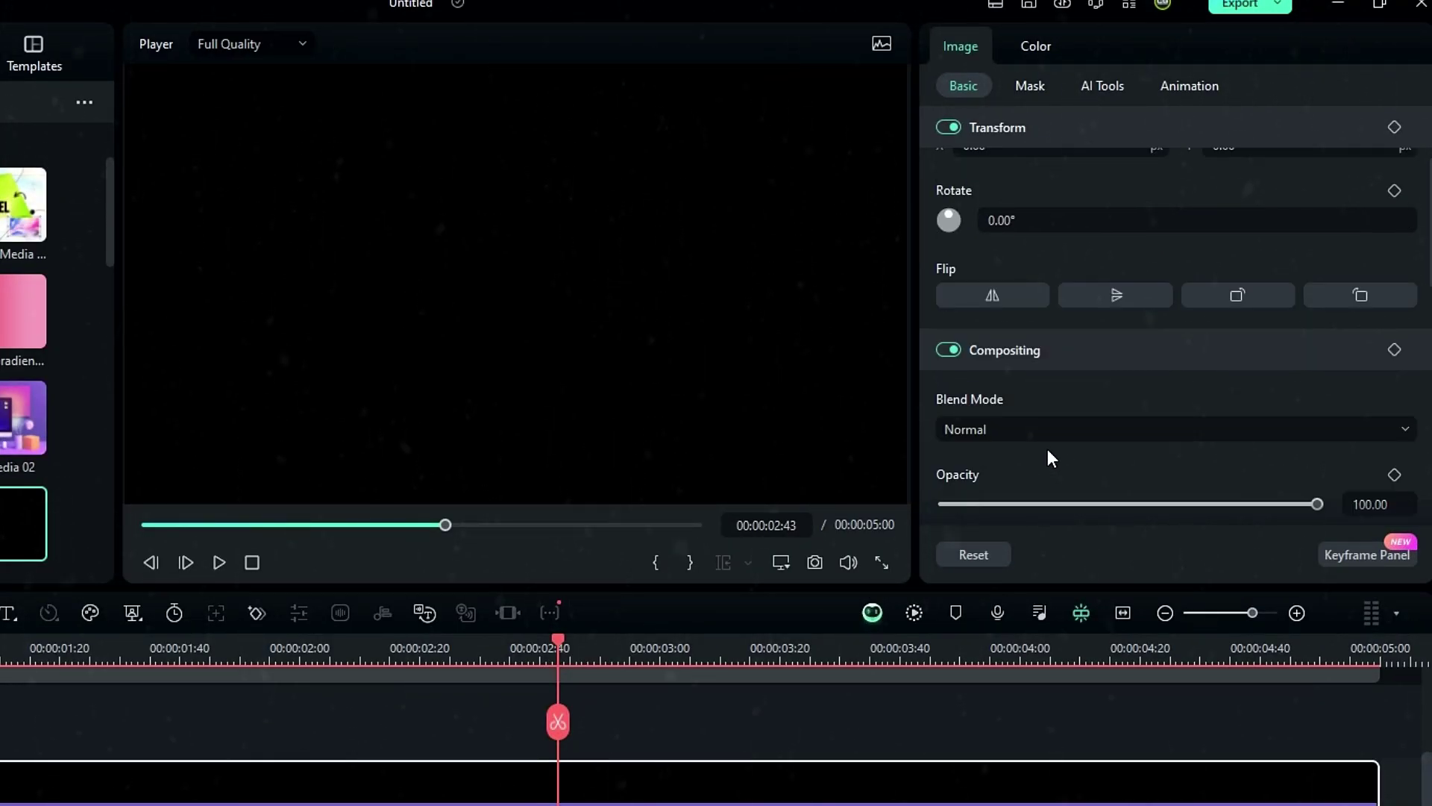
left_click(1371, 441)
type("30")
key("Return")
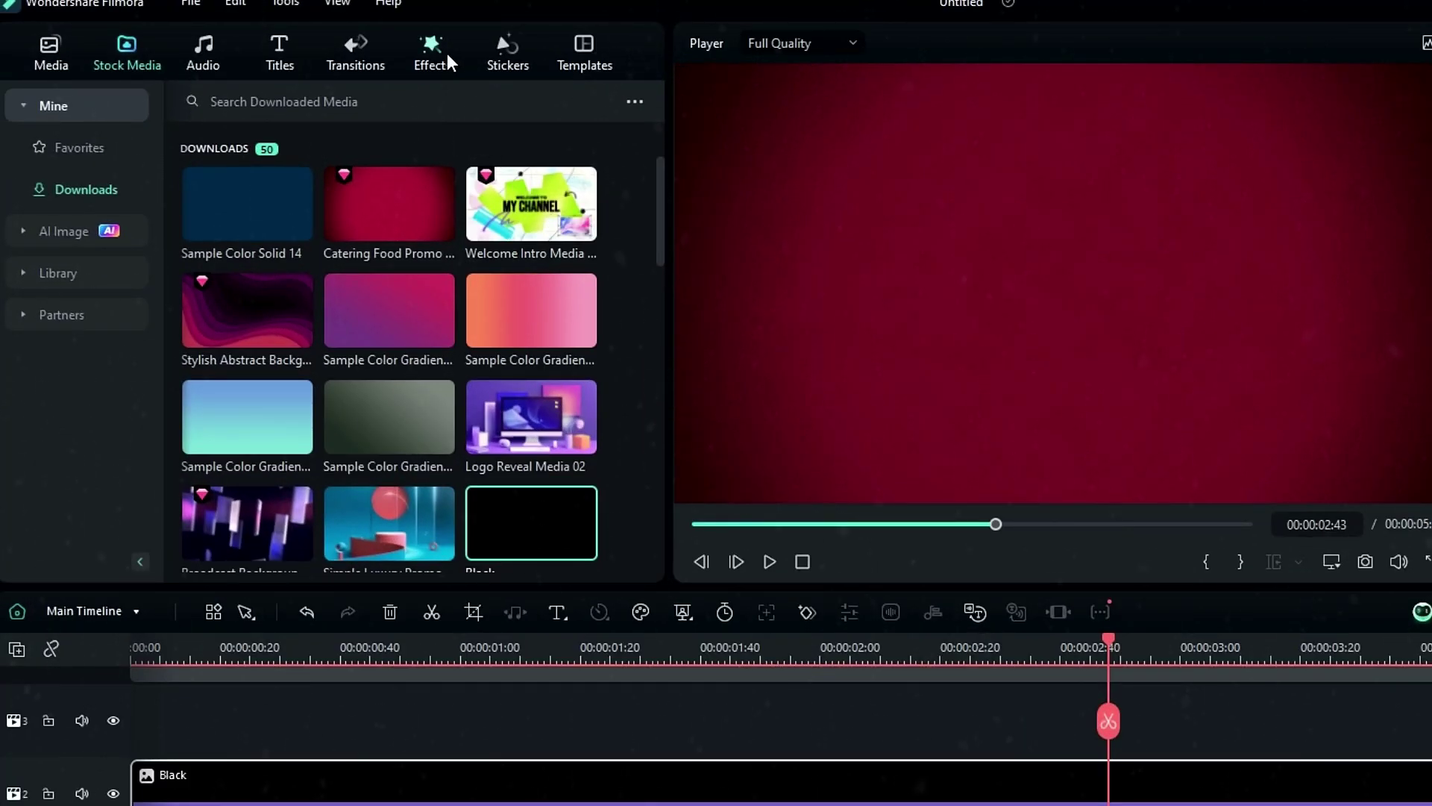
Place the Bling Bling Pack Overlay 02 particle effect at the start of video track 3, above the Black clip
left_click(286, 49)
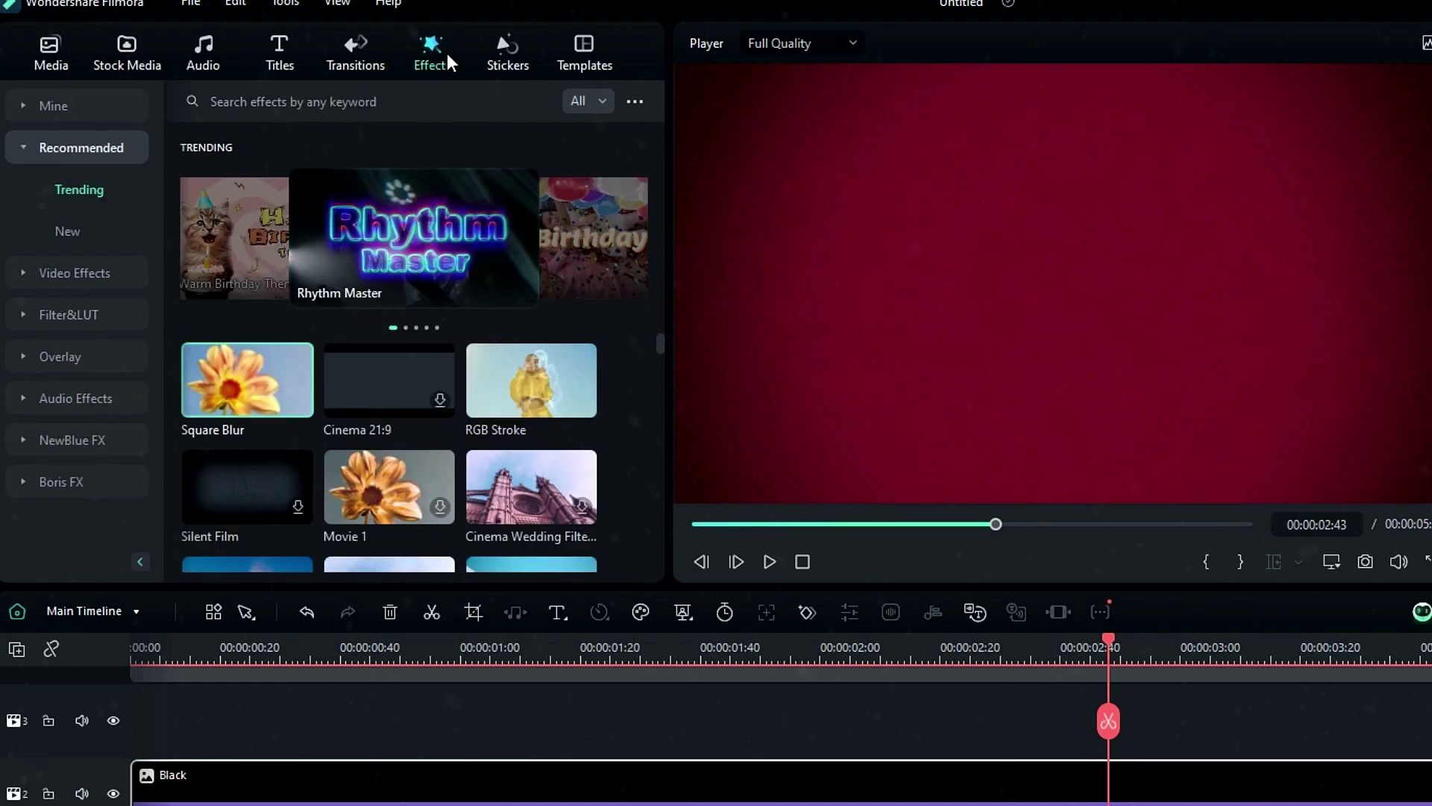
left_click(54, 360)
scroll(298, 303, "down", 5)
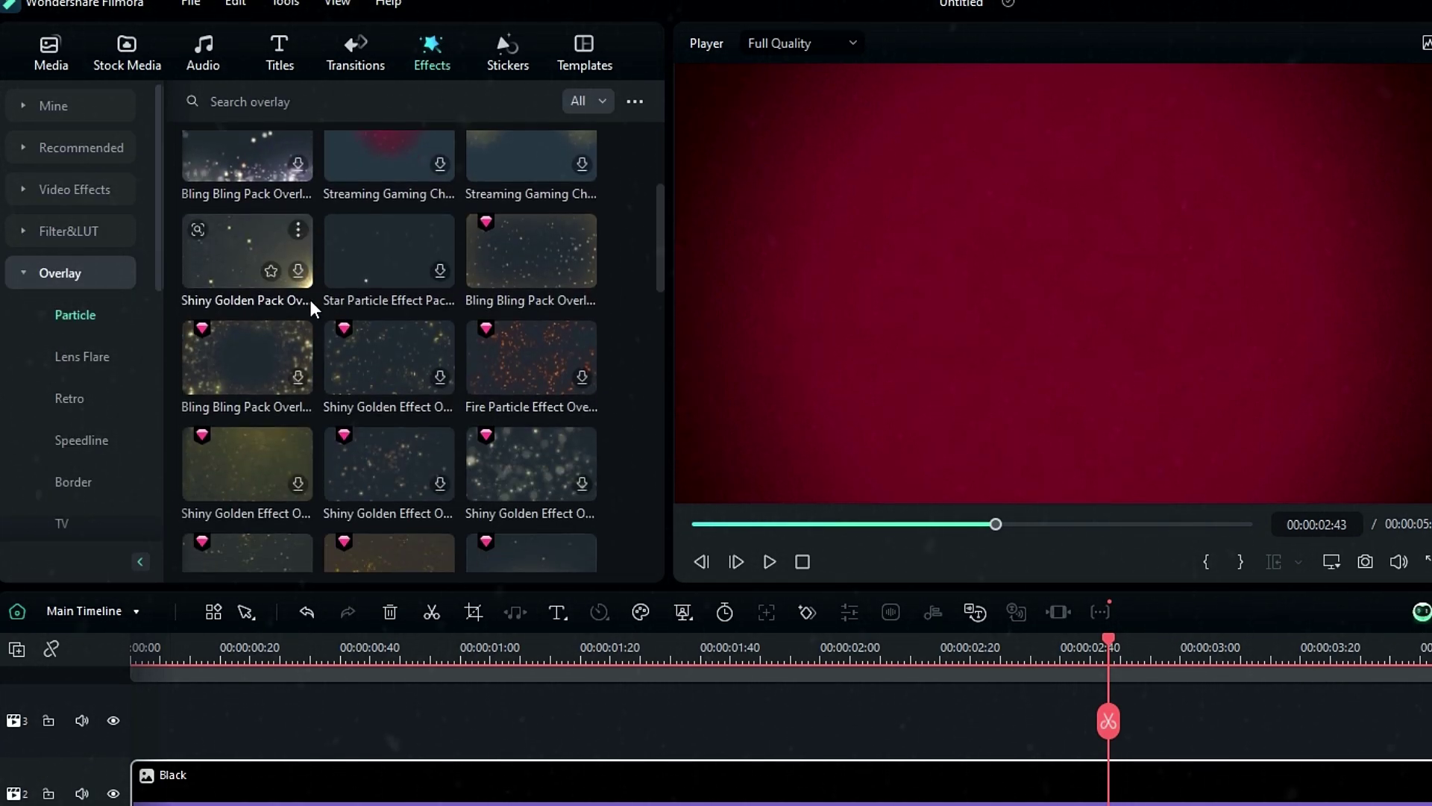
scroll(352, 319, "down", 3)
scroll(351, 319, "up", 10)
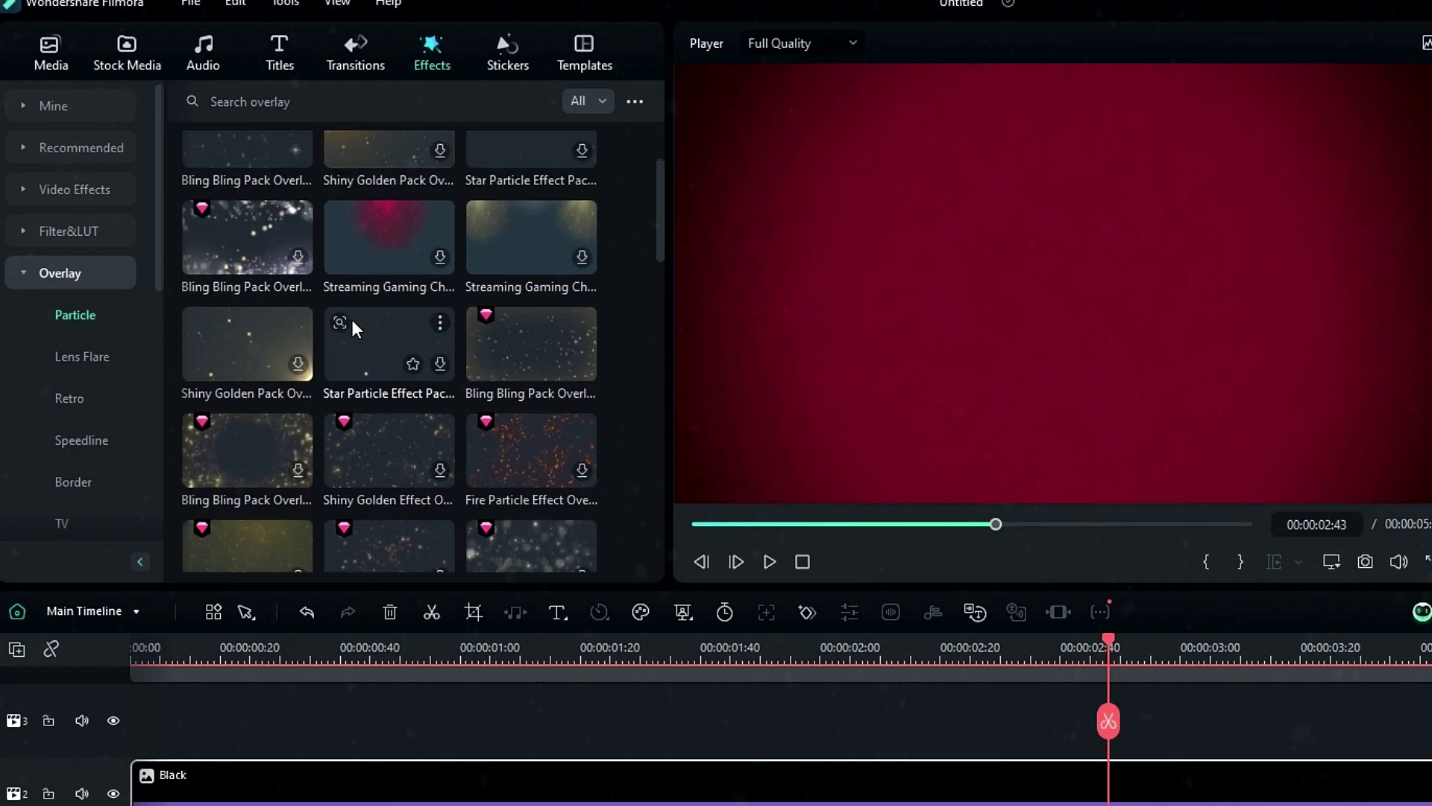
scroll(504, 365, "down", 2)
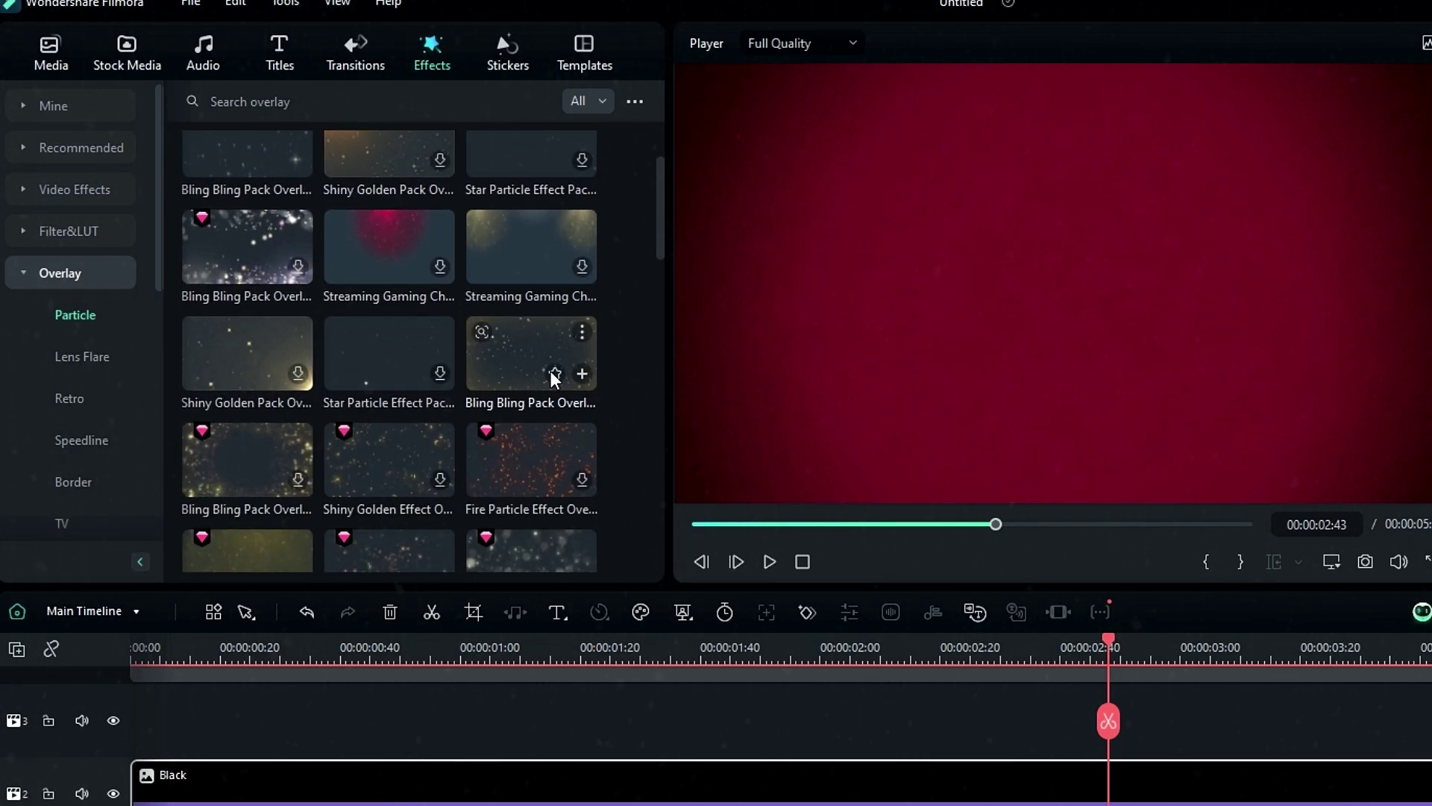
left_click_drag(521, 342, 114, 749)
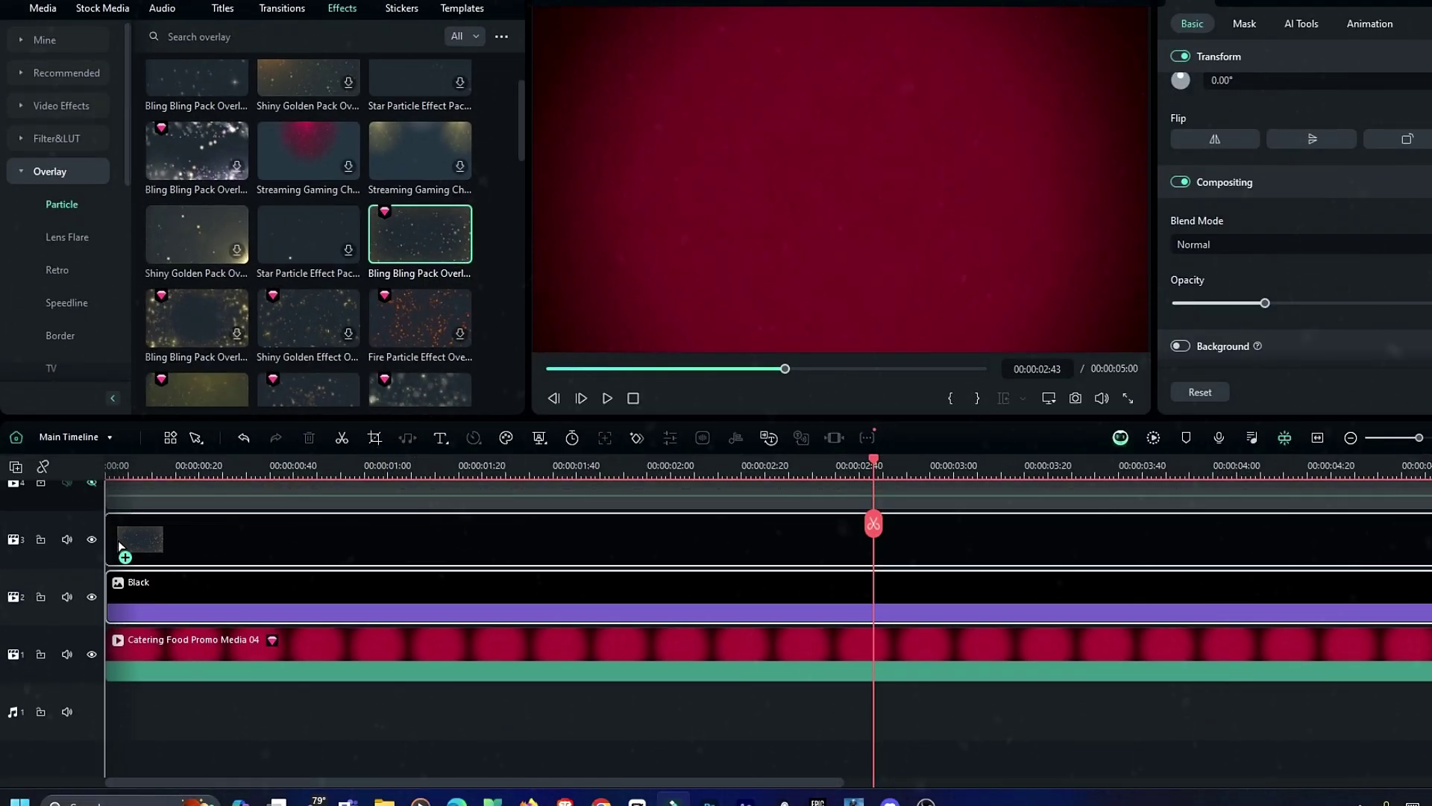
left_click_drag(93, 546, 339, 553)
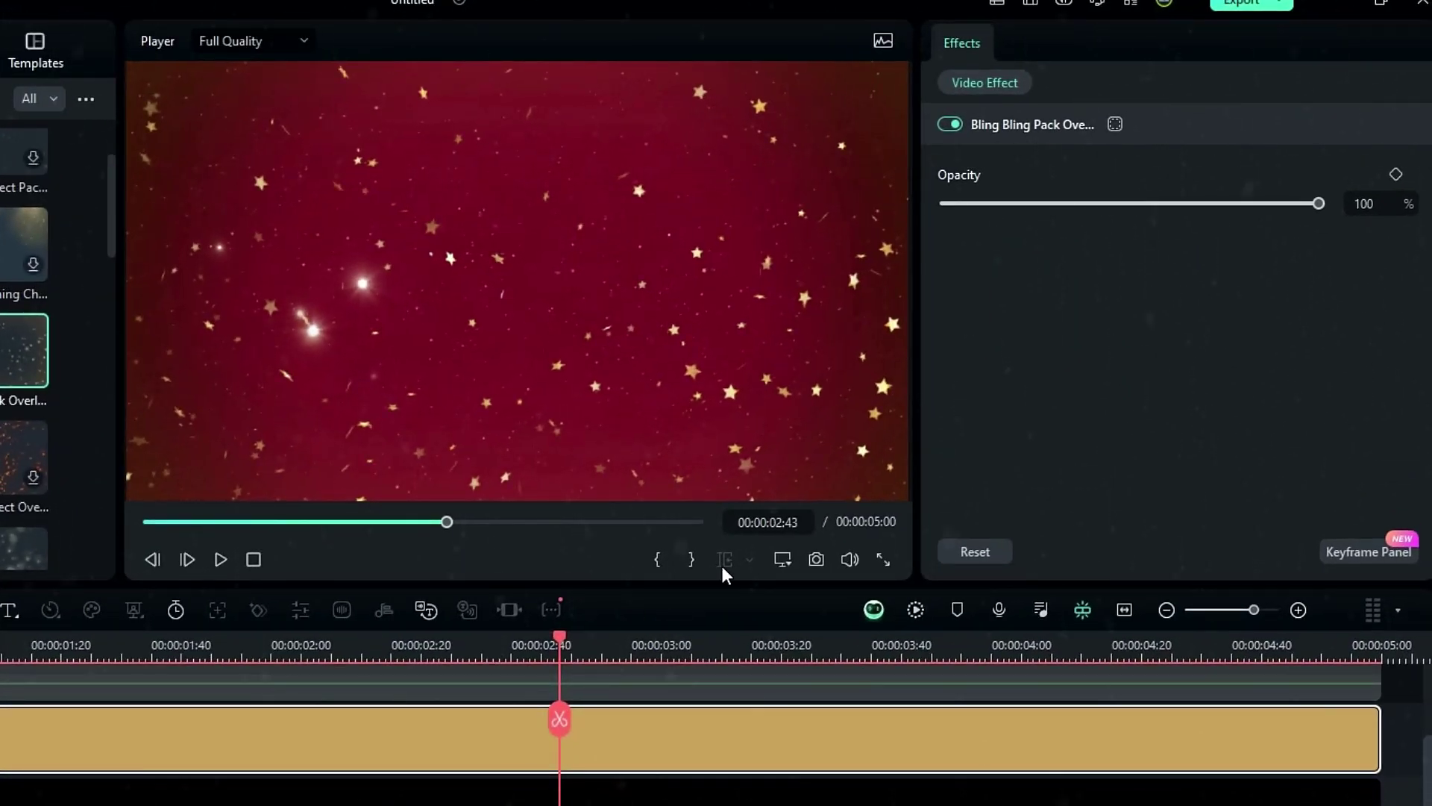
Set the Bling Bling overlay's opacity to 30%
left_click(1383, 208)
type("30")
key("Return")
left_click_drag(128, 538, 959, 522)
Combine the Bling Bling overlay, Black image and red background clip into a compound clip named BG
left_click_drag(369, 755, 684, 589)
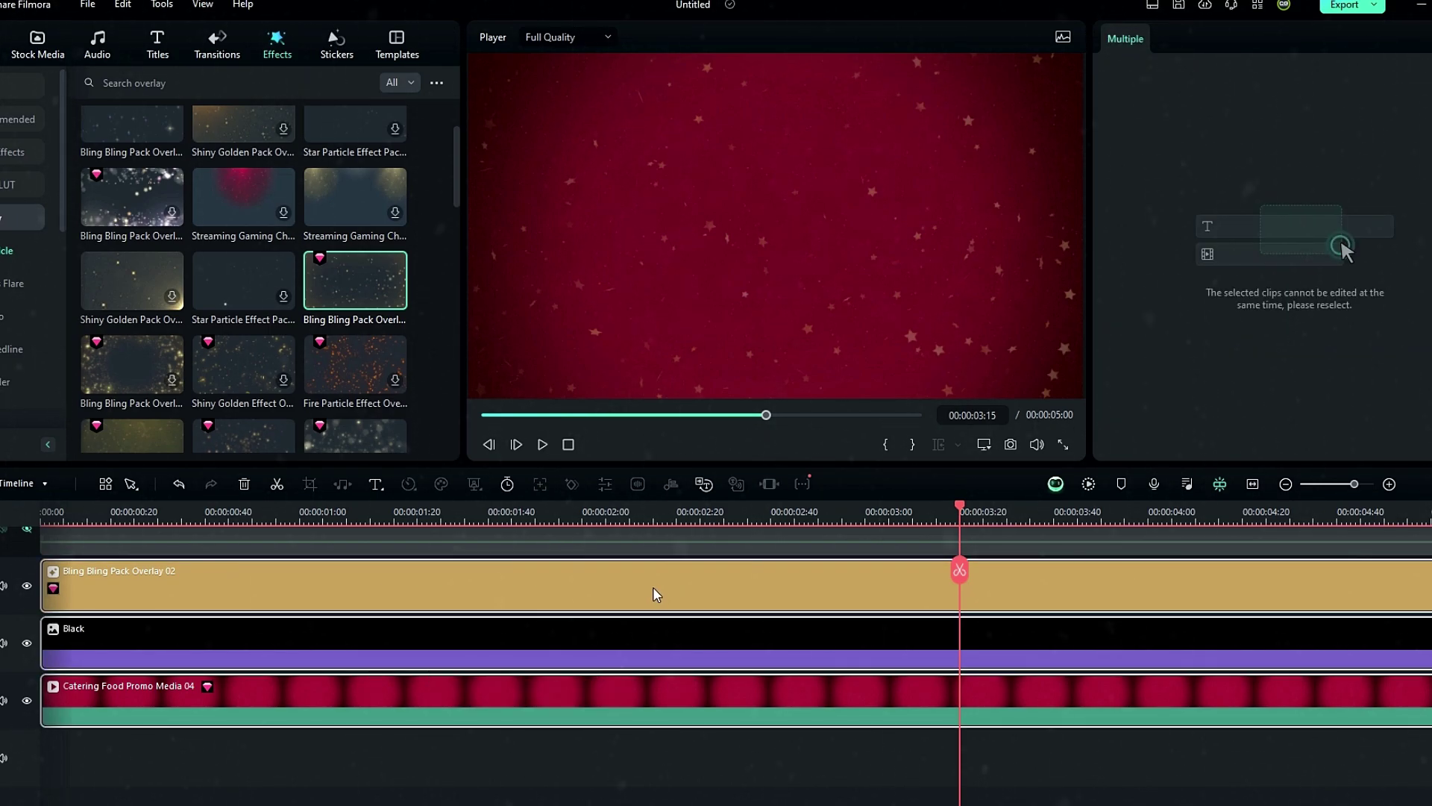
right_click(522, 594)
left_click(602, 128)
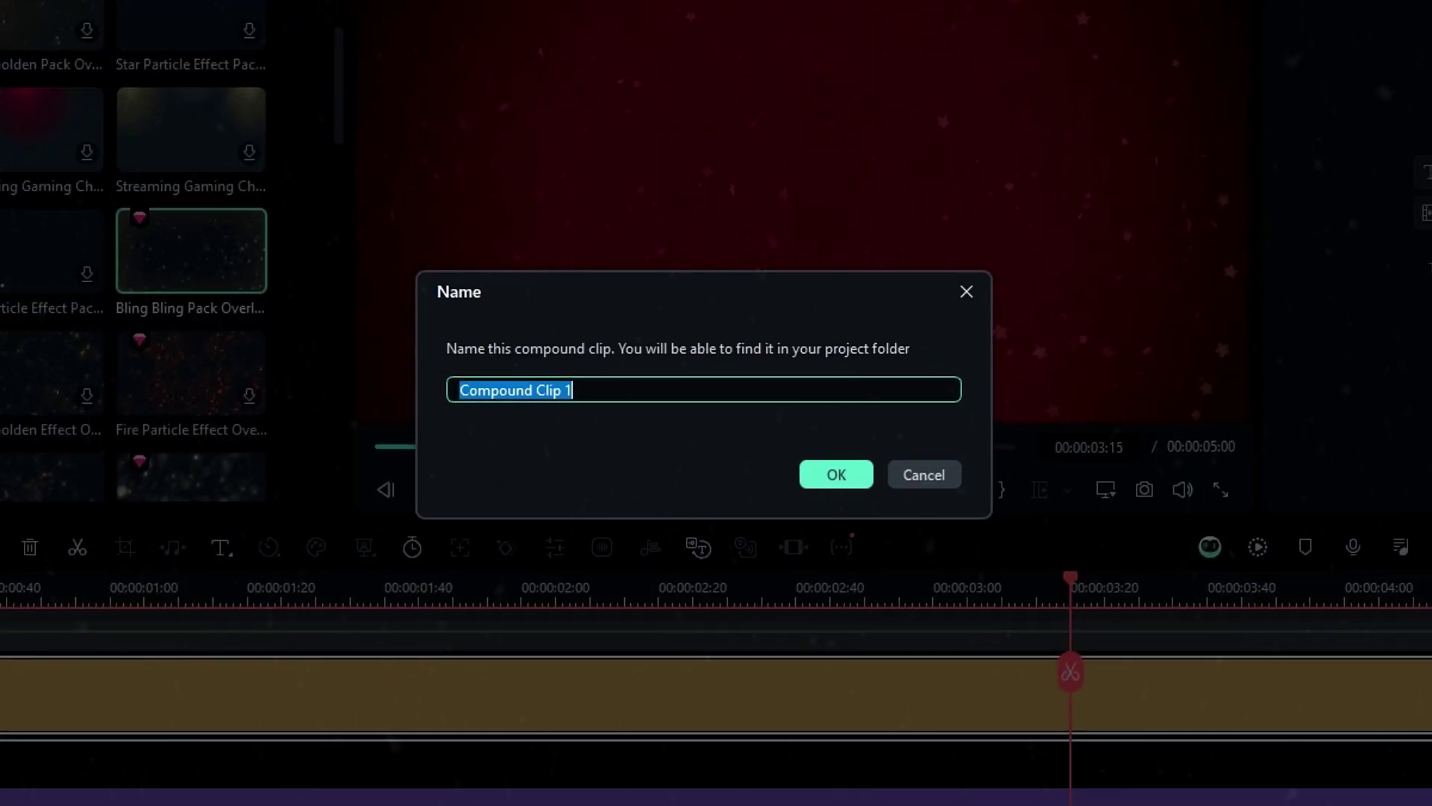
type("BG")
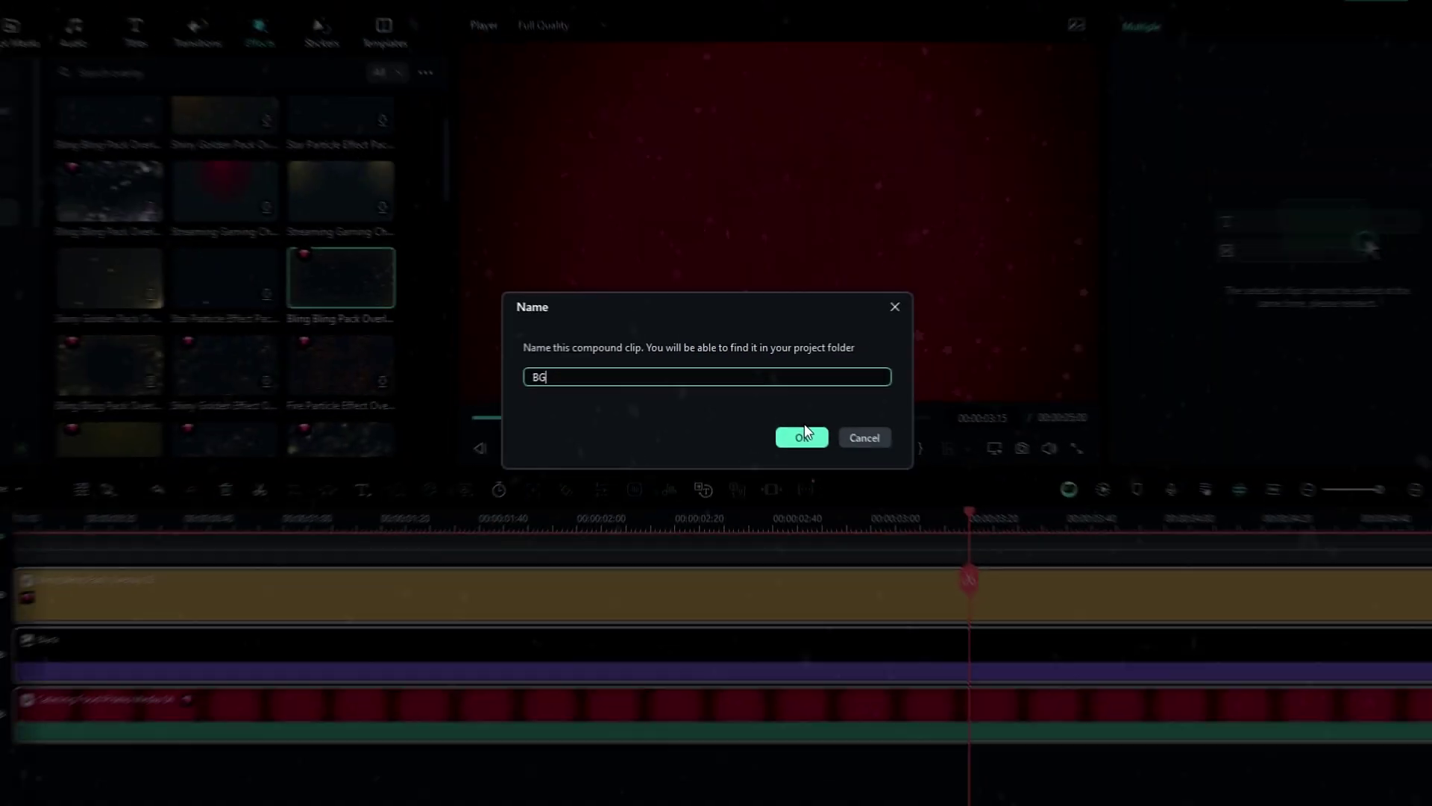
left_click(836, 474)
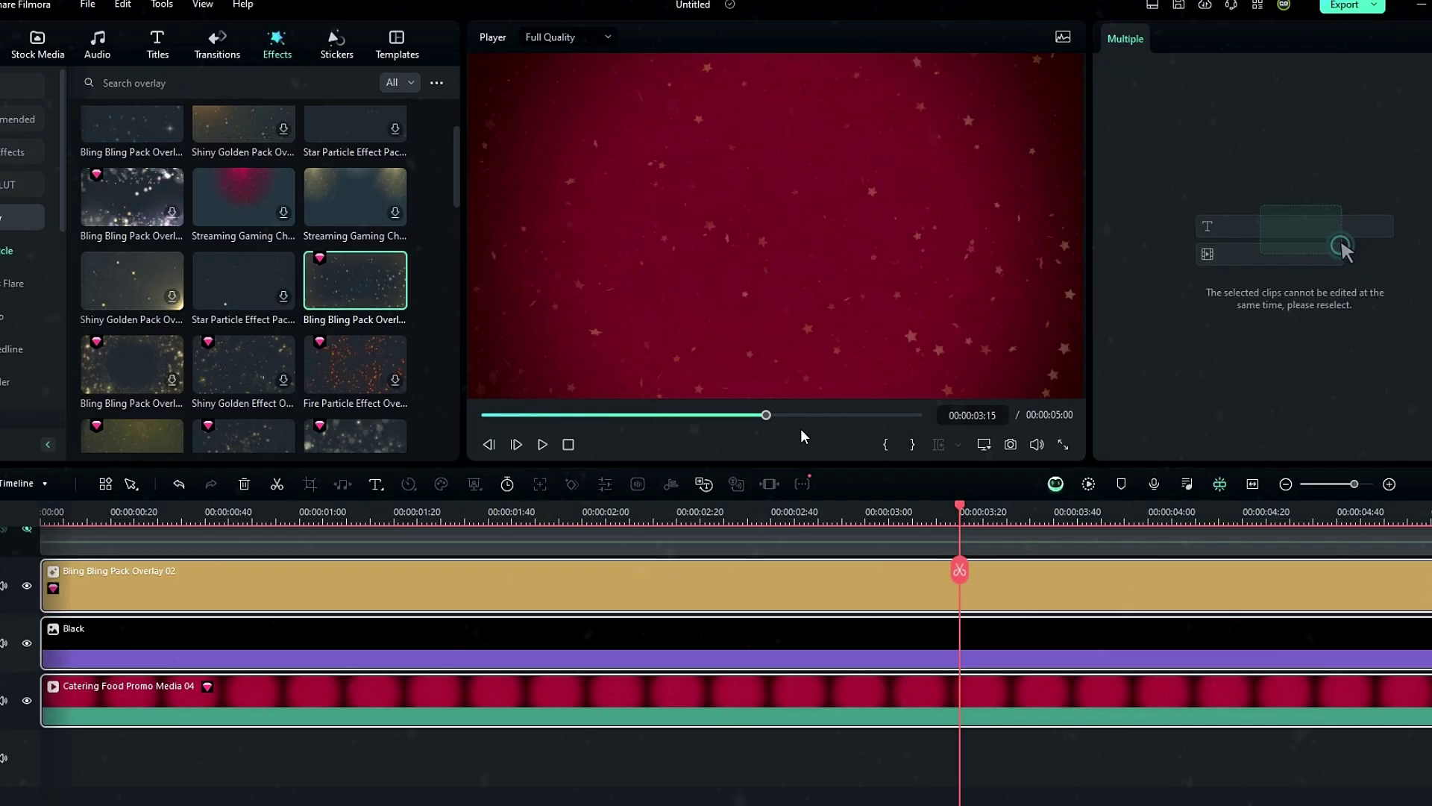
scroll(552, 626, "up", 2)
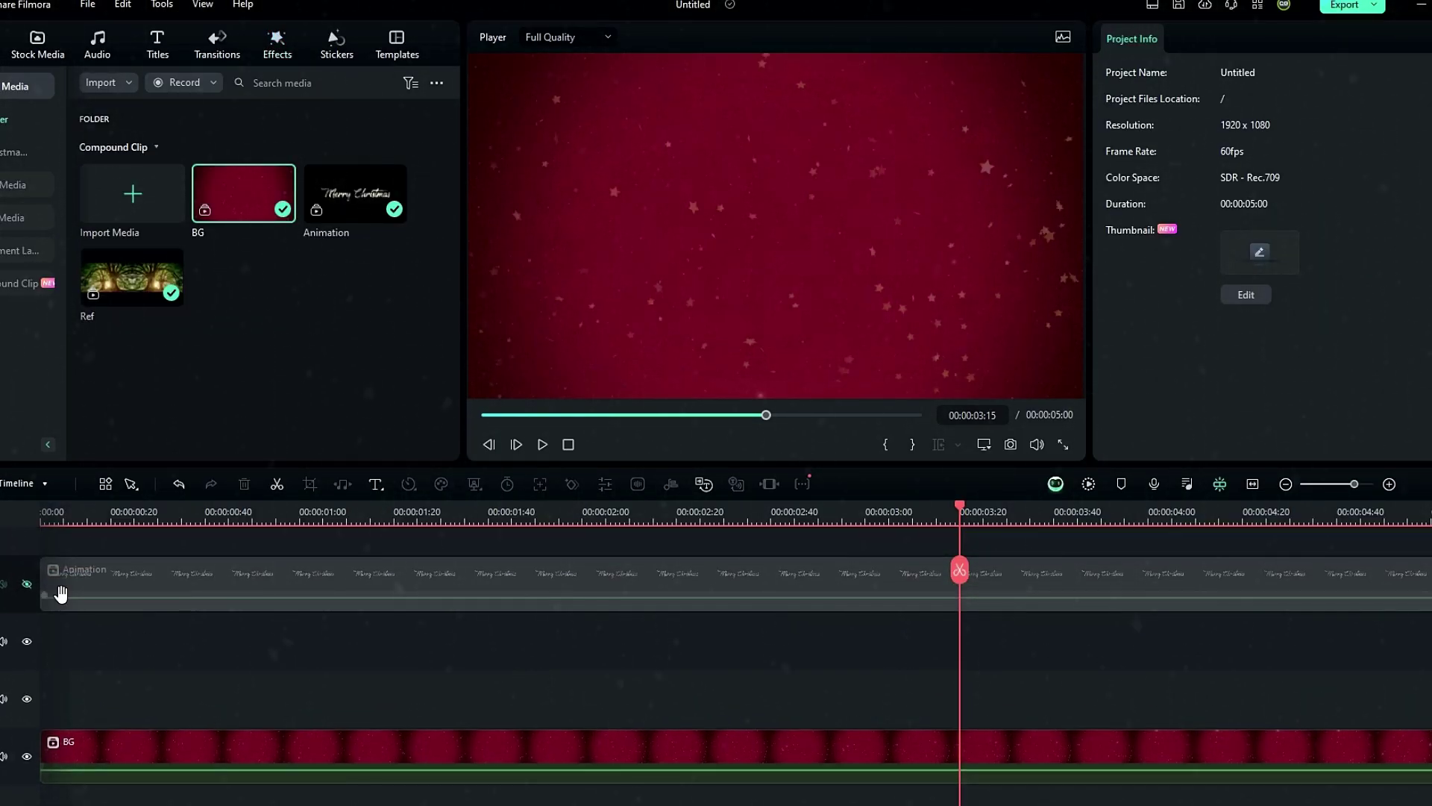
Unhide the Animation clip's track and move the clip down to video track 2, above the BG clip
left_click(28, 582)
left_click_drag(276, 570, 272, 671)
mouse_move(574, 503)
left_mouse_down()
mouse_move(511, 503)
mouse_move(601, 503)
left_mouse_up()
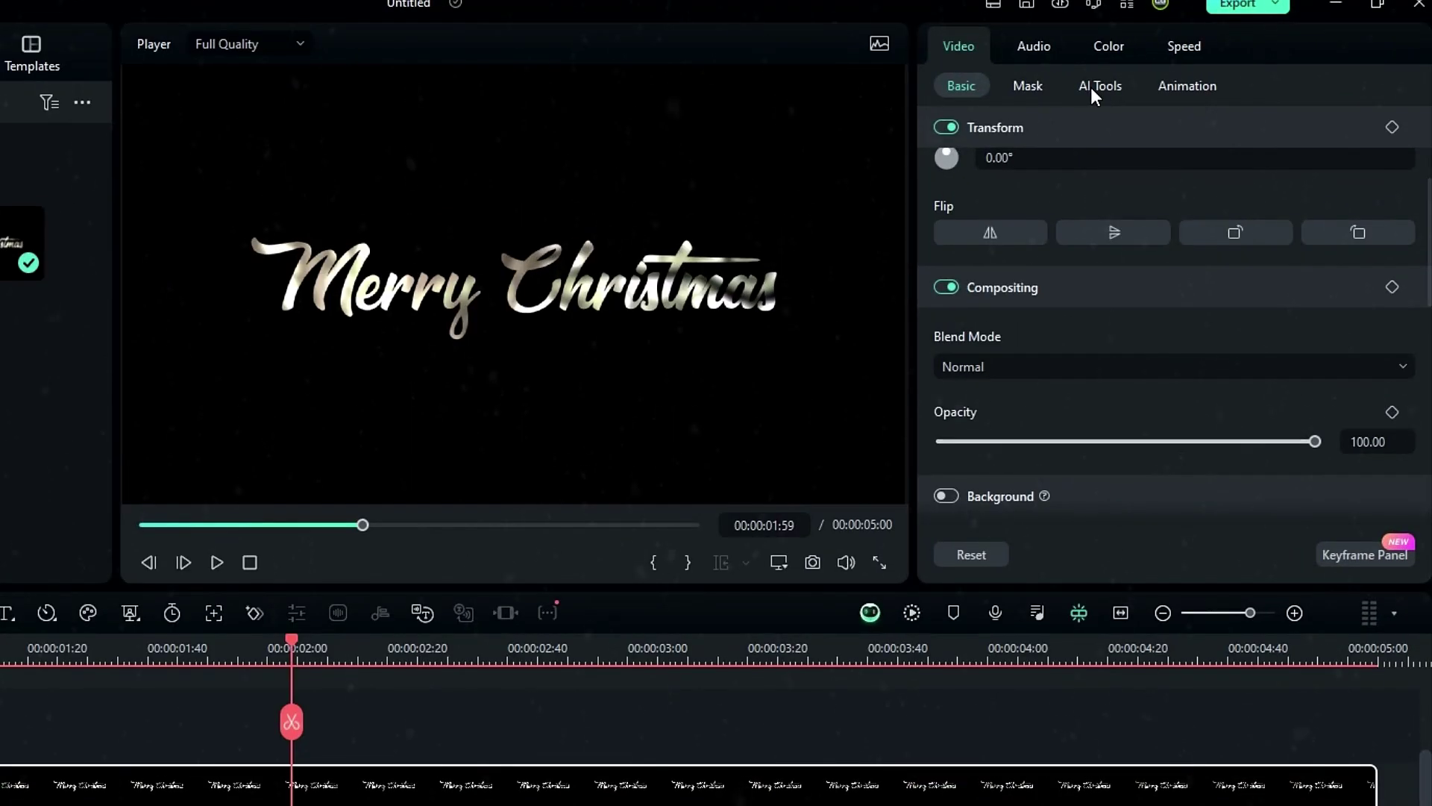
Enable Chroma Key on the Animation clip, sample its black background as the key color, and set the offset to 100
left_click(1231, 71)
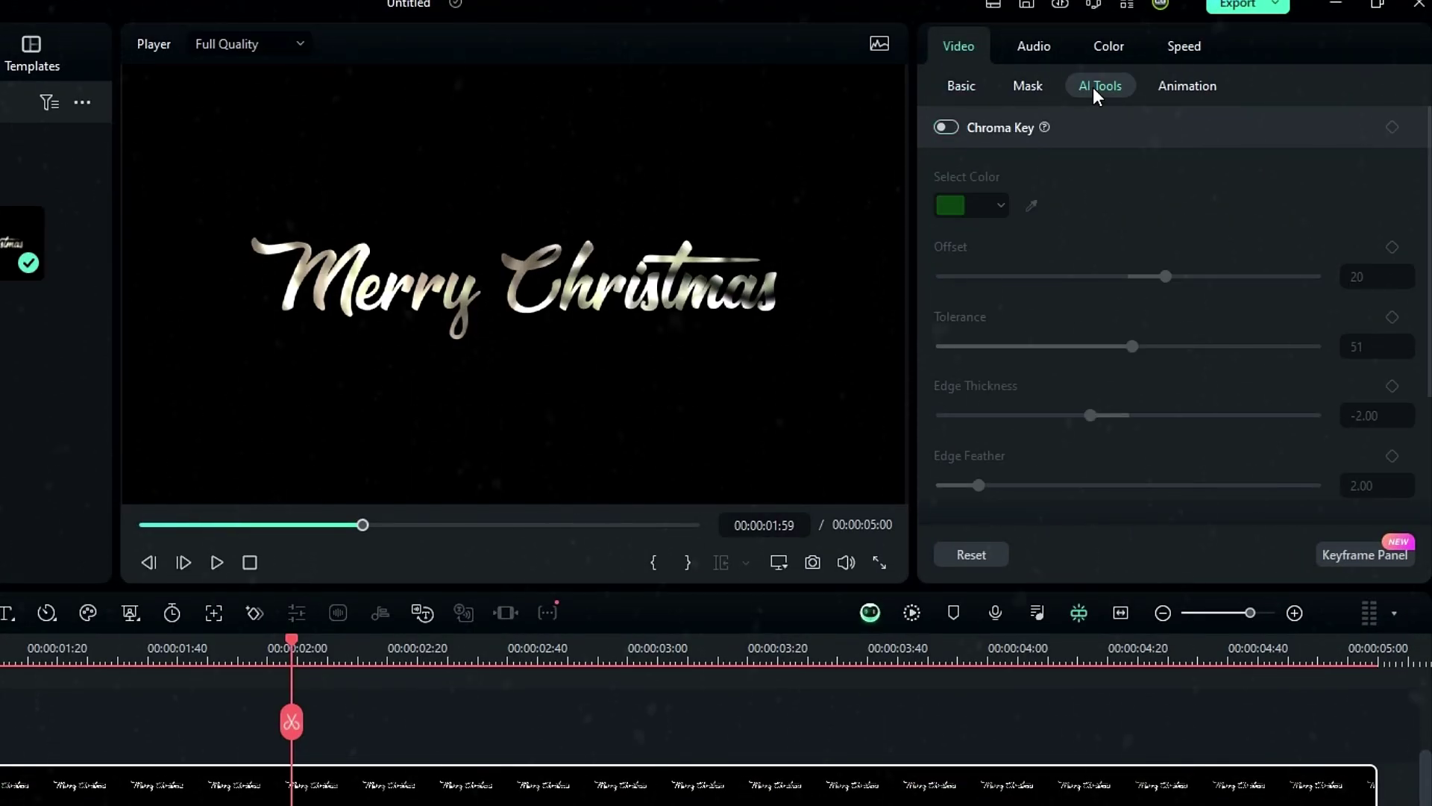
left_click(939, 128)
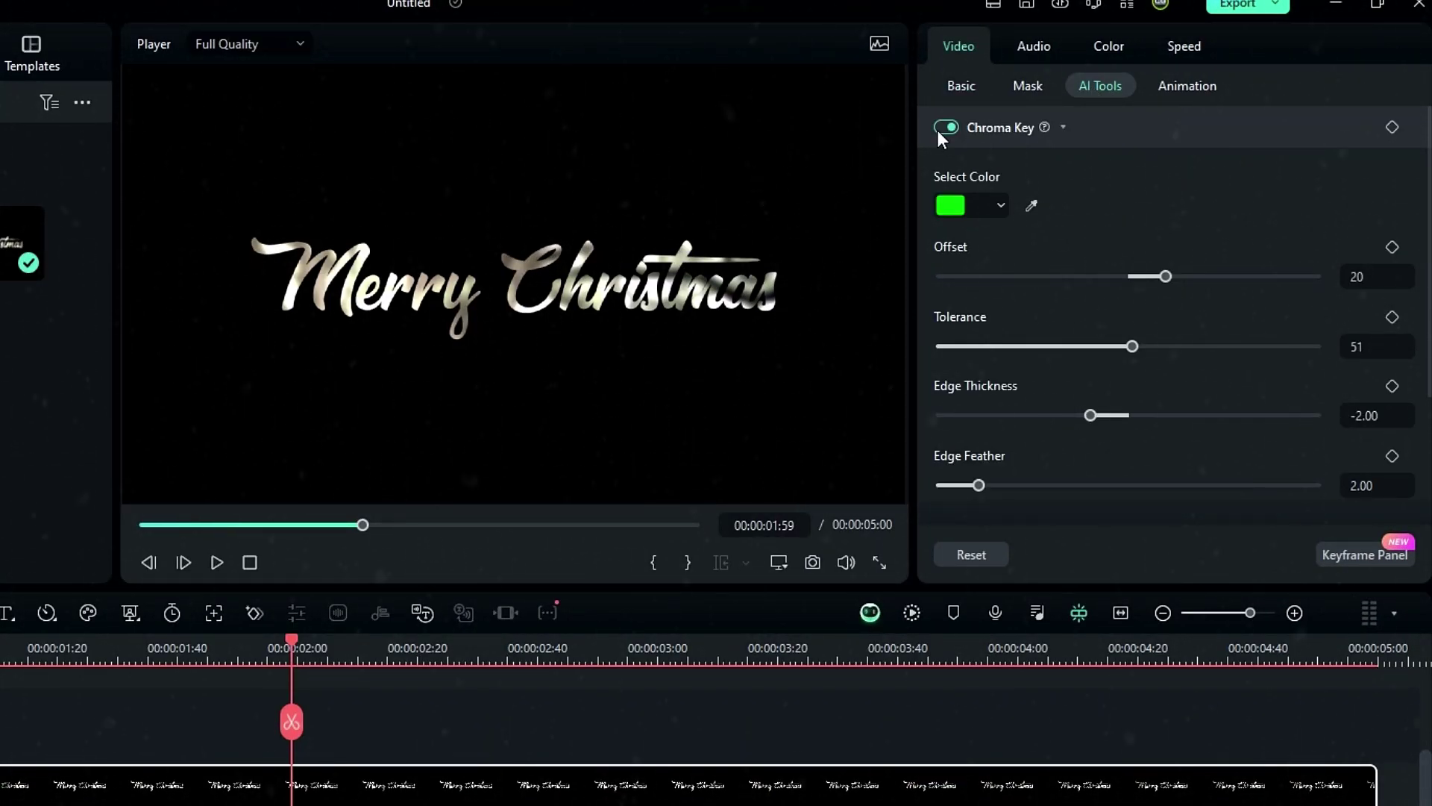
left_click(1037, 200)
left_click(767, 169)
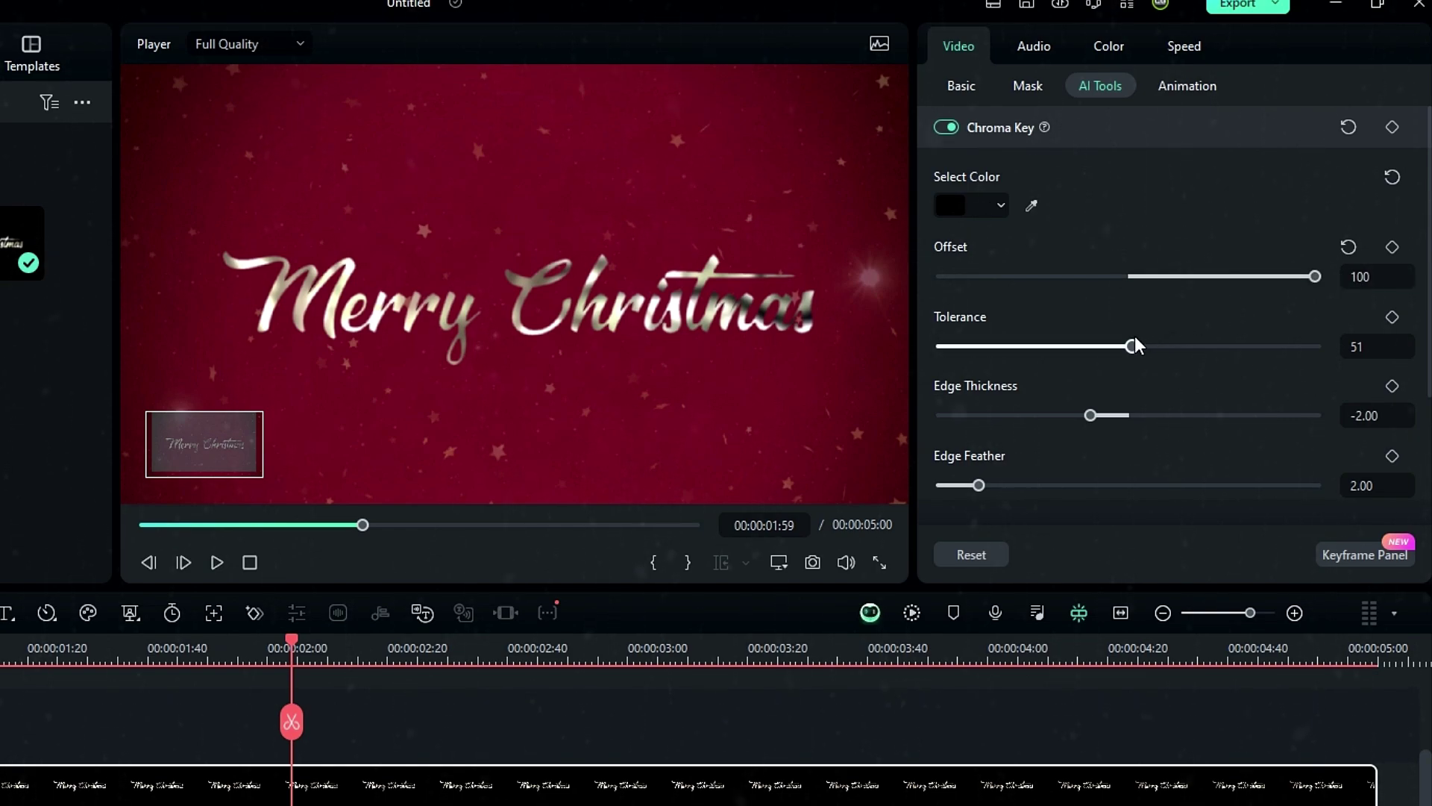
Set the Chroma Key tolerance to 100, edge thickness to 0 and edge feather to 1.5
left_click_drag(1132, 343, 1365, 350)
left_click(1365, 415)
type("0")
key("Return")
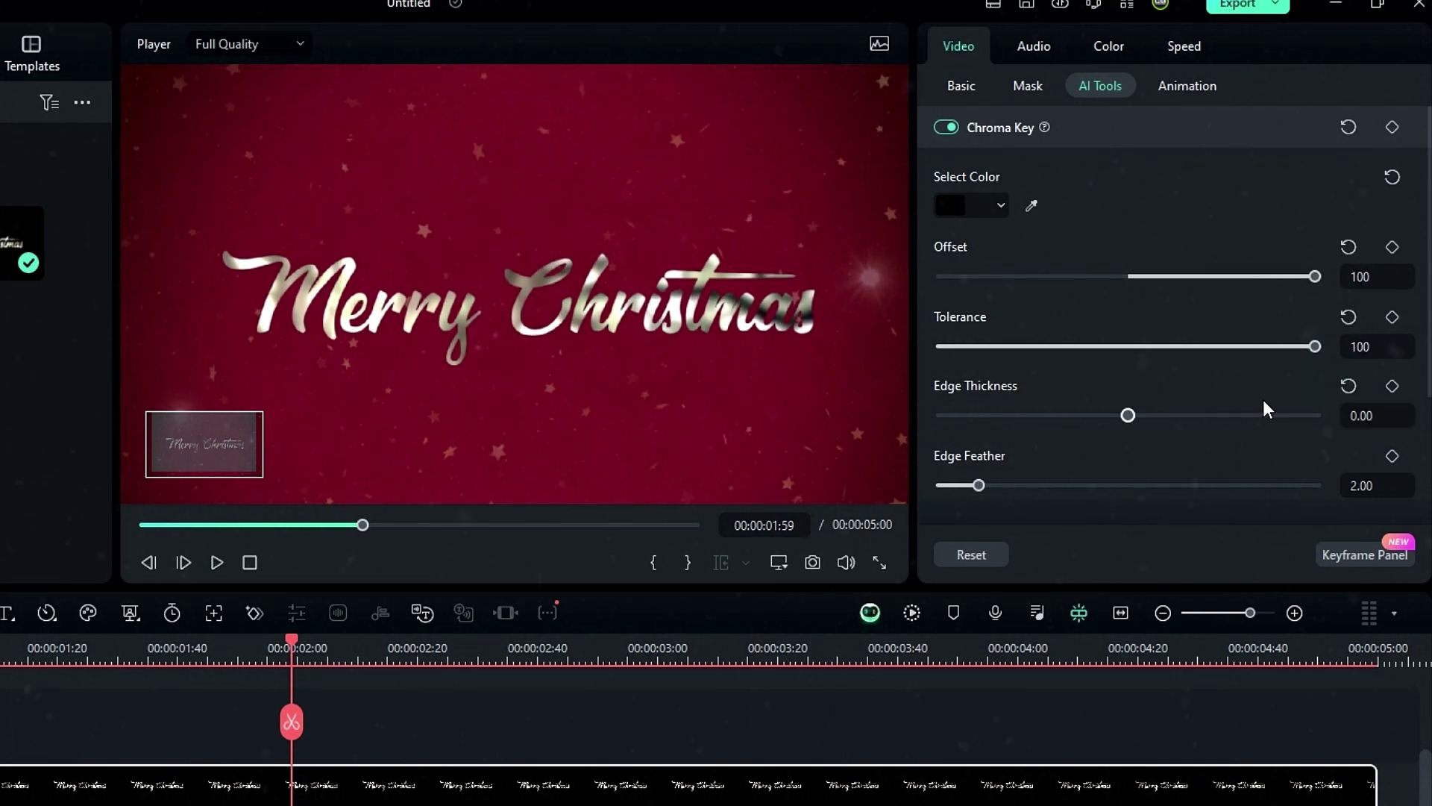
scroll(1218, 373, "down", 1)
left_click(1407, 424)
type("1.5")
key("Return")
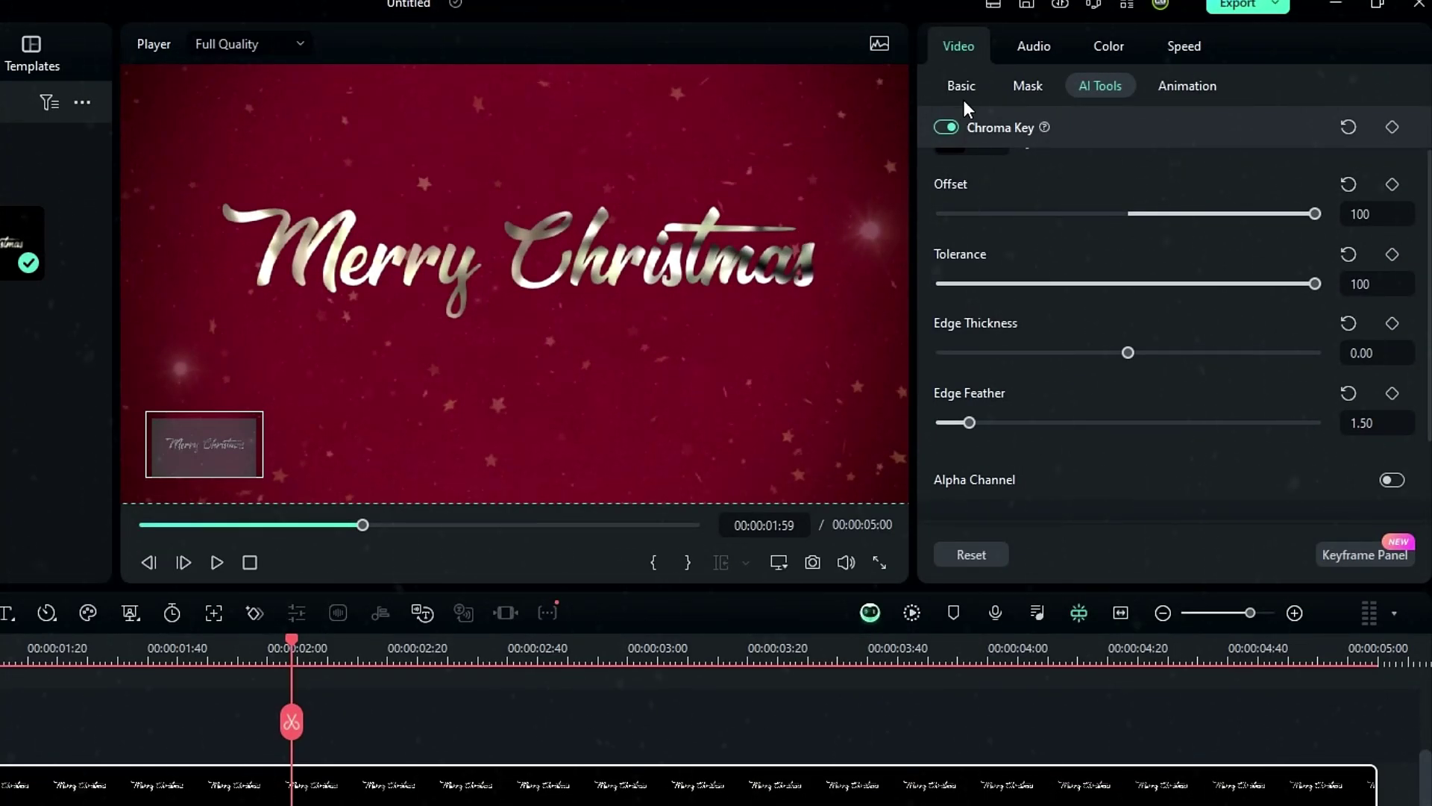
Enable a drop shadow on the Animation clip and set its angle to 180°
left_click(966, 93)
scroll(1112, 370, "down", 6)
left_click(948, 296)
scroll(1161, 329, "down", 3)
left_click(1032, 337)
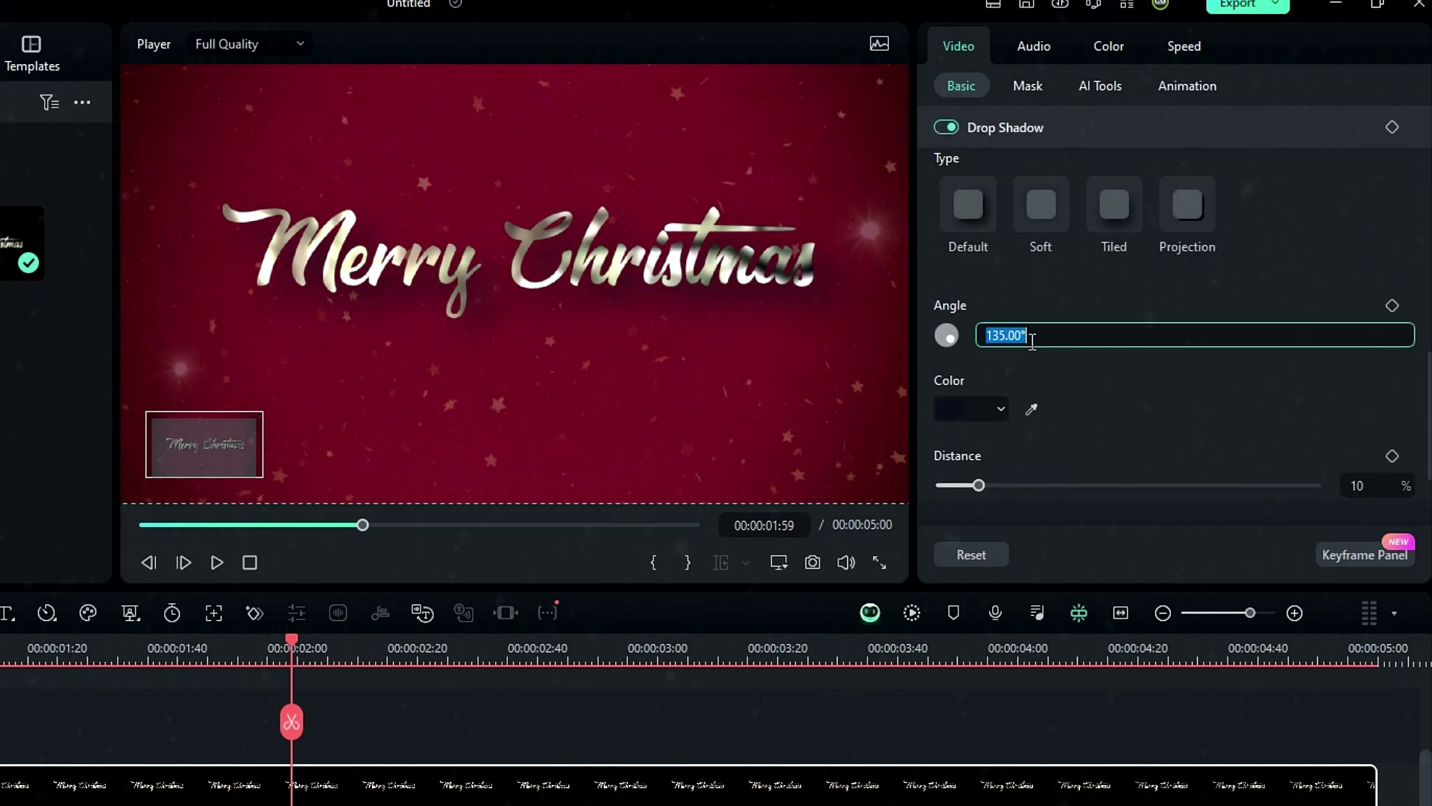
type("180")
key("Return")
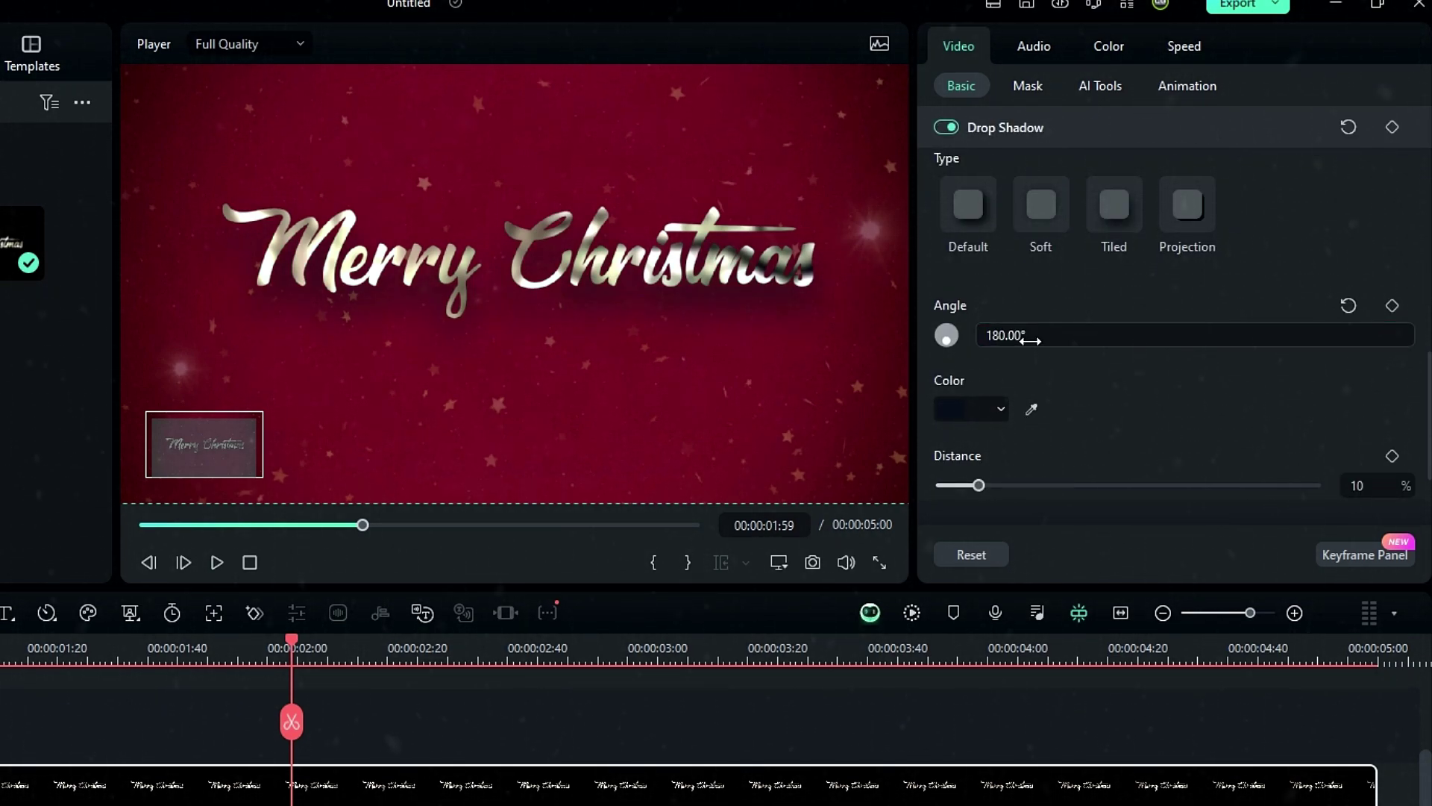
Set the drop shadow's distance to 4%, blur to 5% and opacity to 60%
scroll(1054, 352, "down", 2)
left_click(1358, 359)
type("4")
key("Return")
left_click(1396, 433)
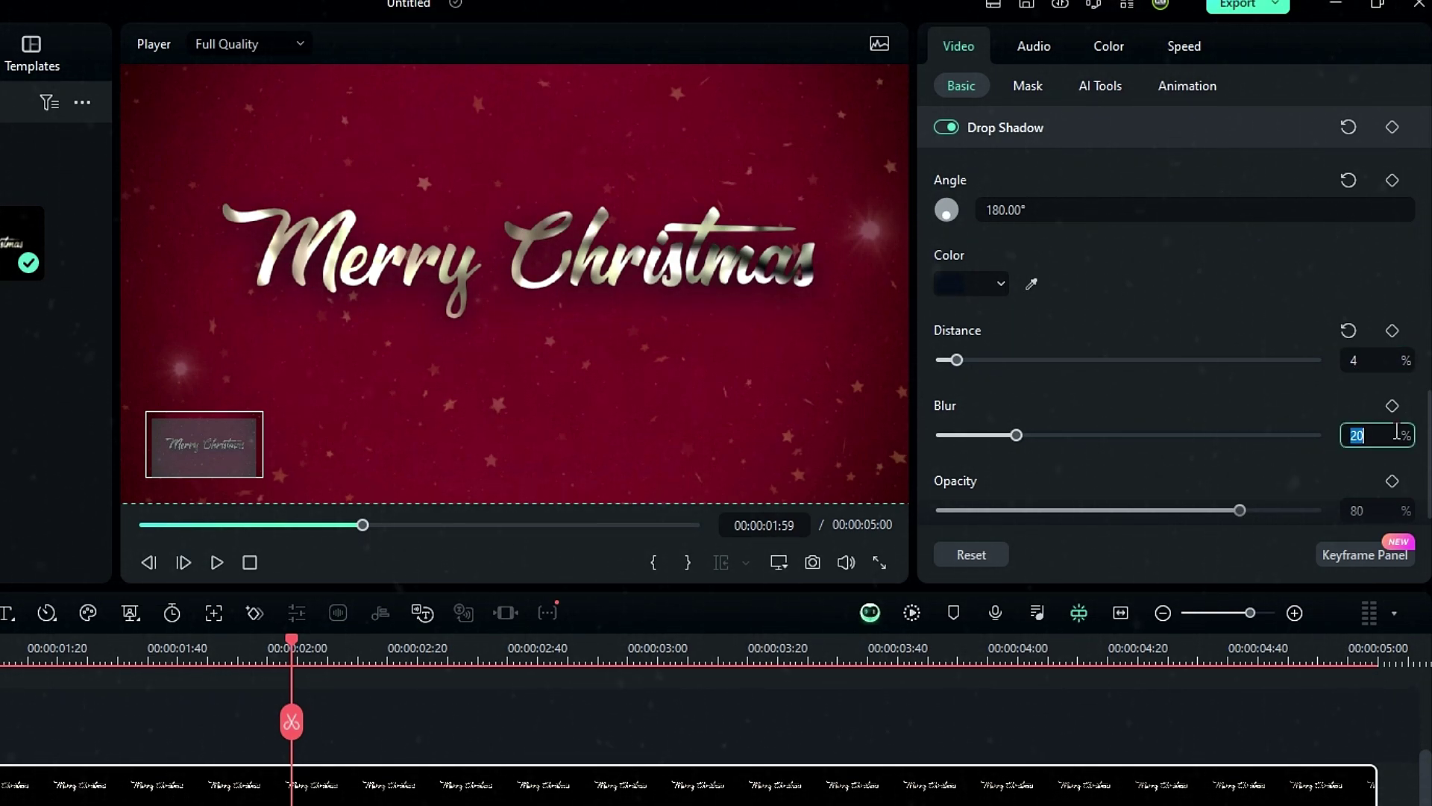
type("5")
key("Return")
scroll(1380, 455, "down", 1)
left_click(1363, 490)
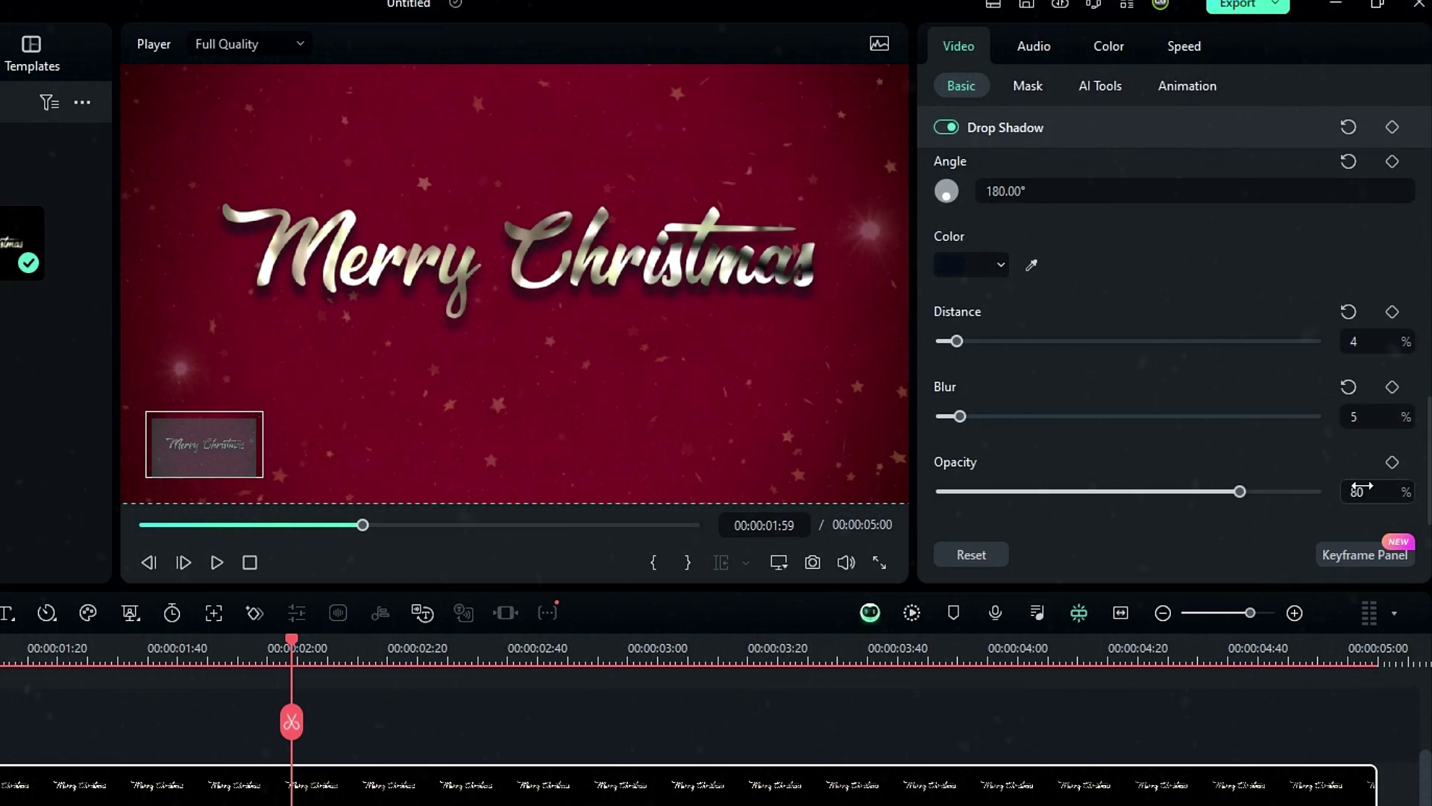
type("60")
key("Return")
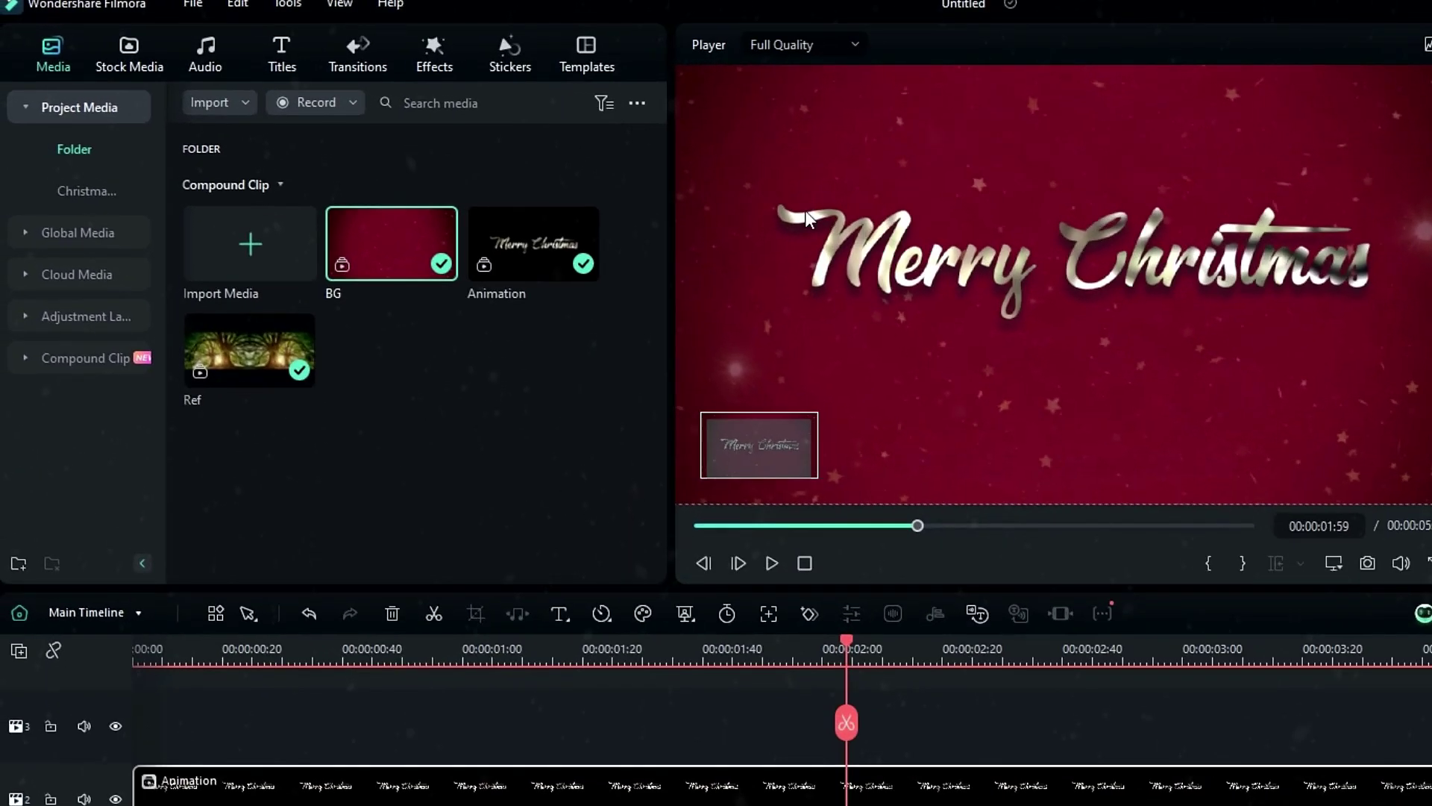
Search the effects library for emboss and apply the Emboss effect to the Animation clip
left_click(276, 44)
left_click(83, 150)
left_click(548, 105)
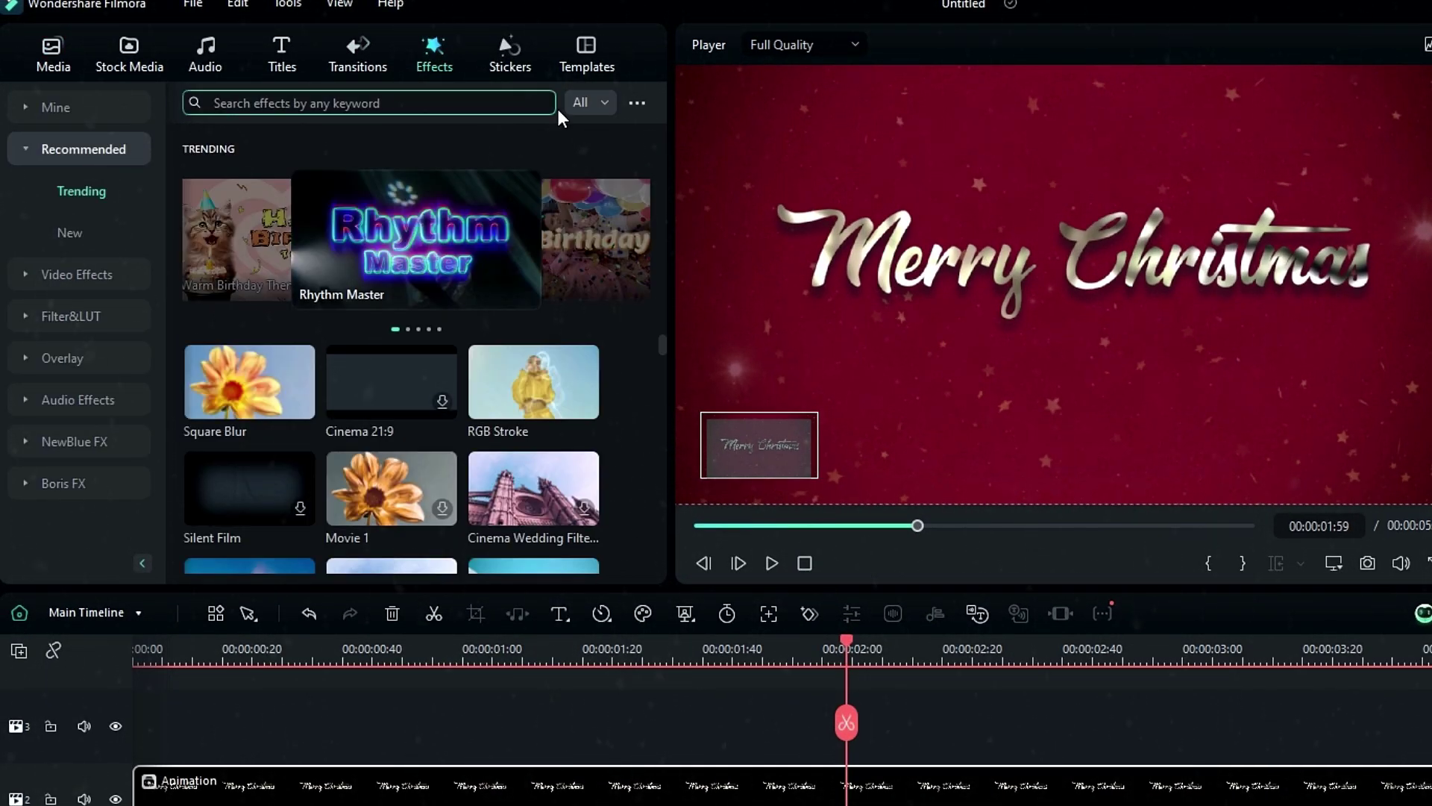
type("emboss")
key("Return")
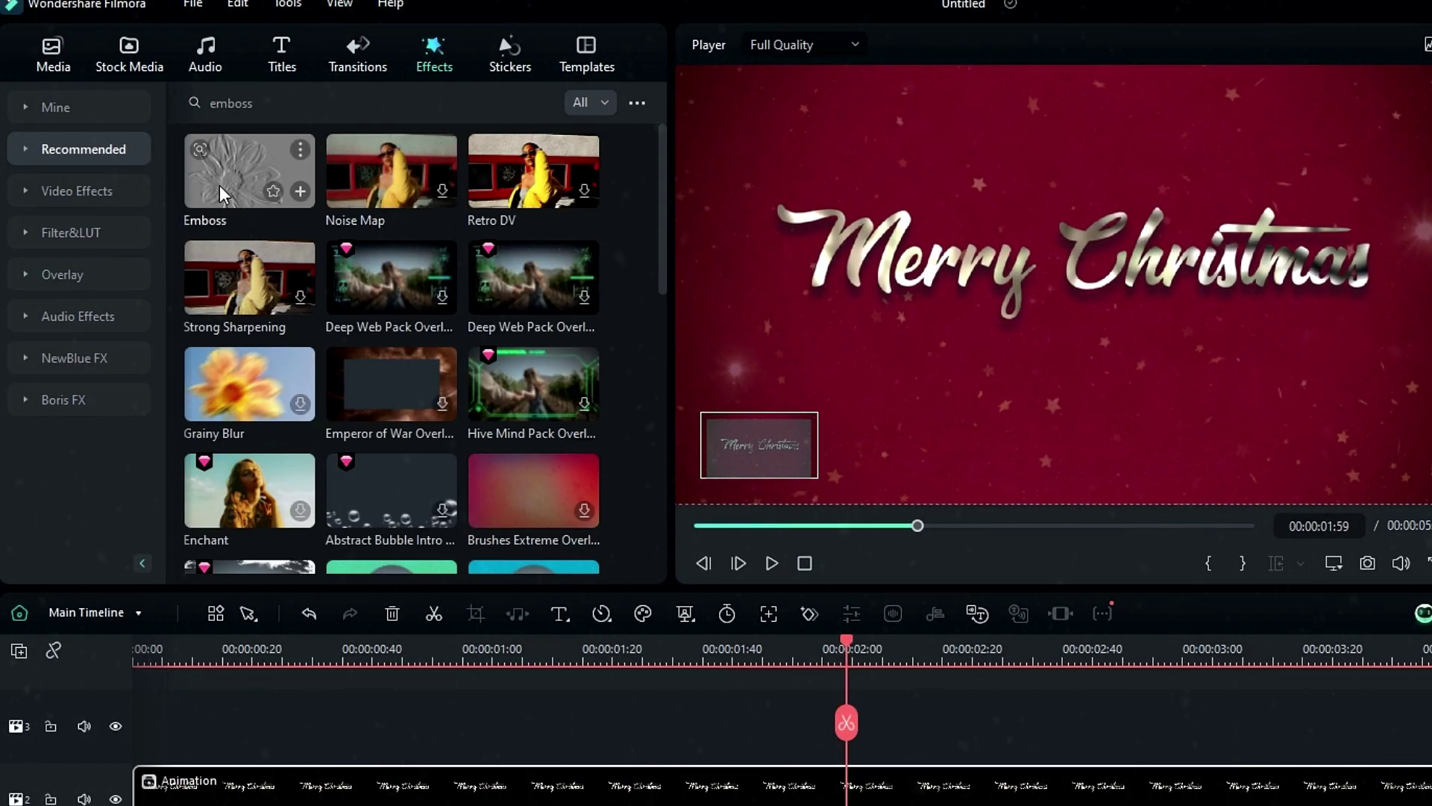
left_click_drag(233, 201, 206, 800)
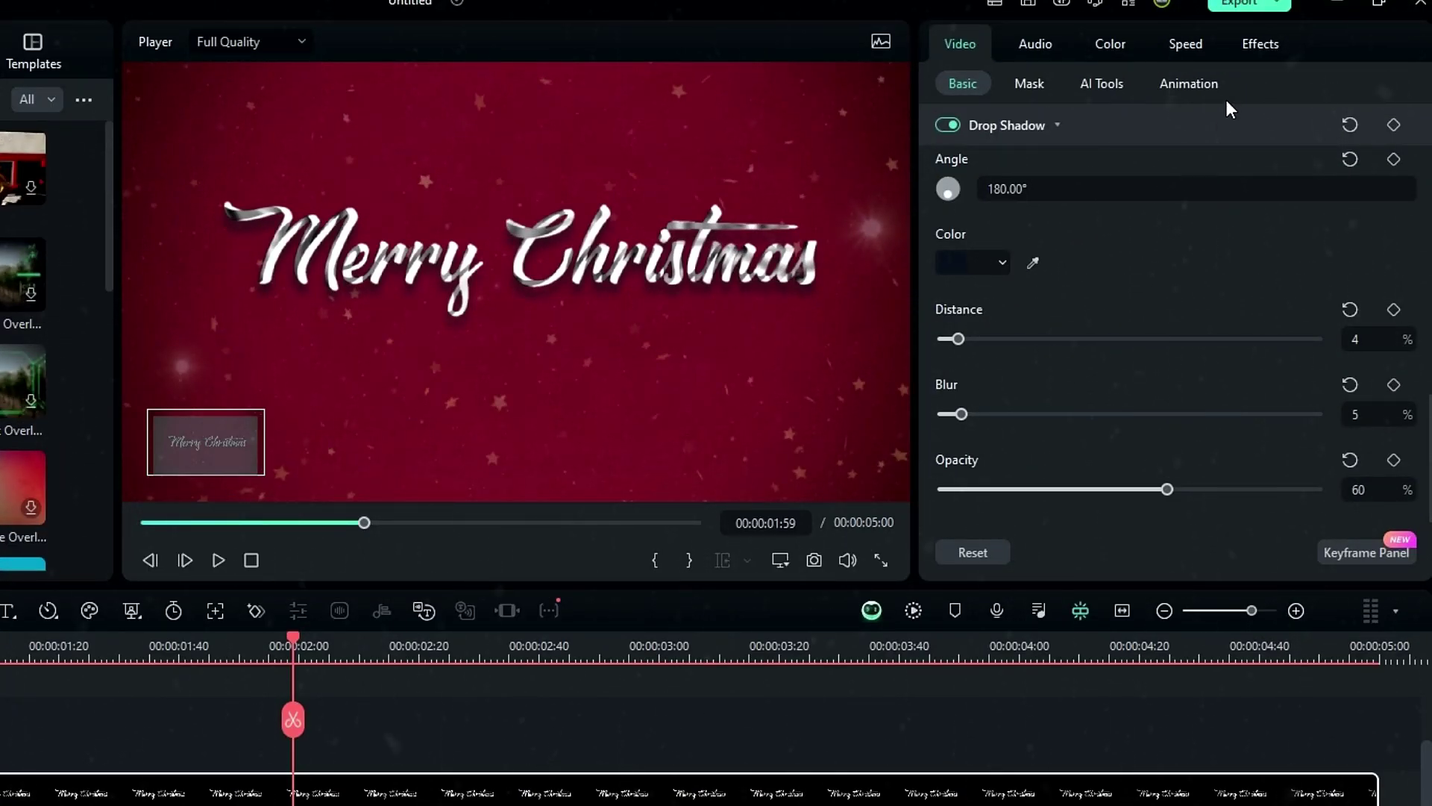
Set the Emboss effect's percentage to 36 and its opacity to 80%
left_click(1252, 44)
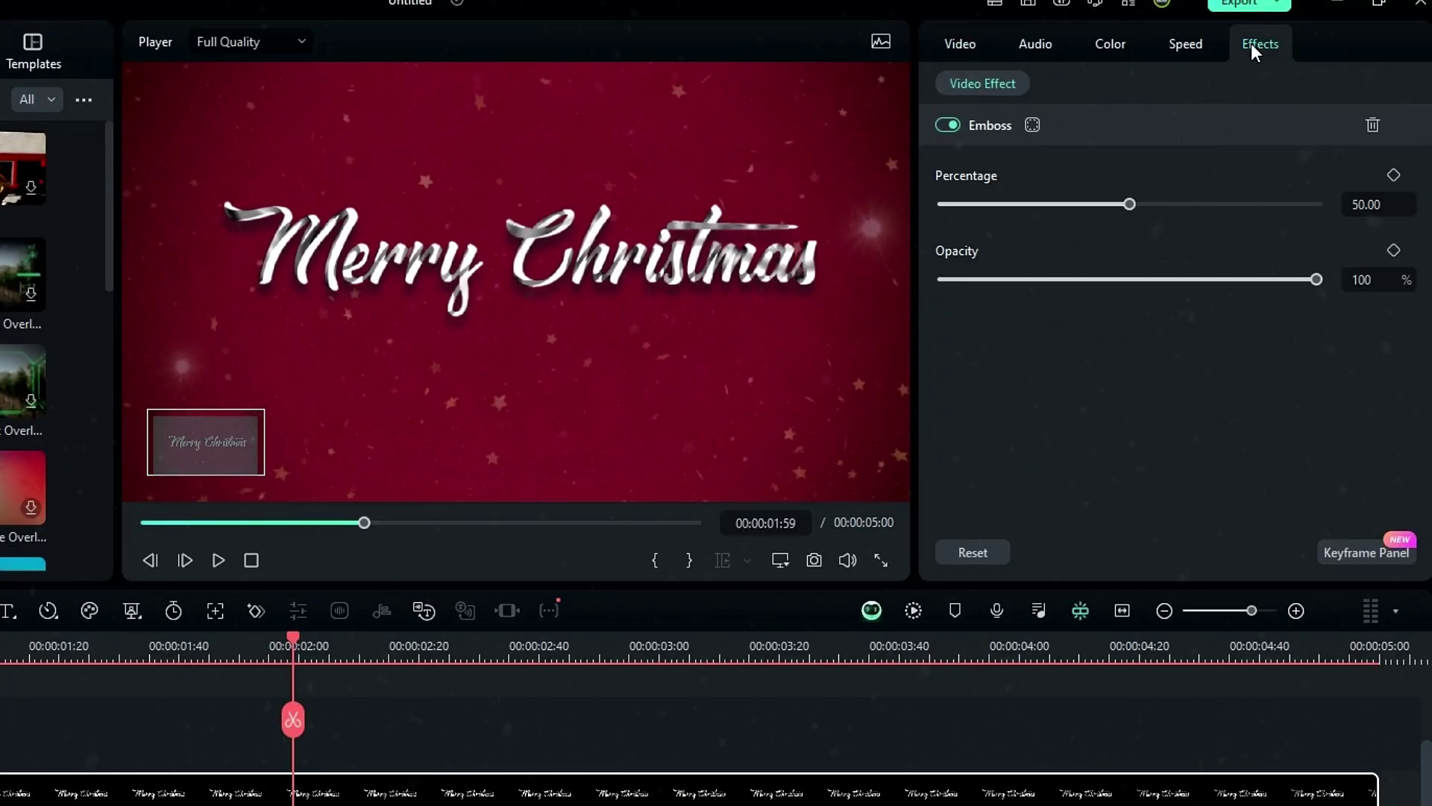
left_click(1369, 204)
type("36")
key("Return")
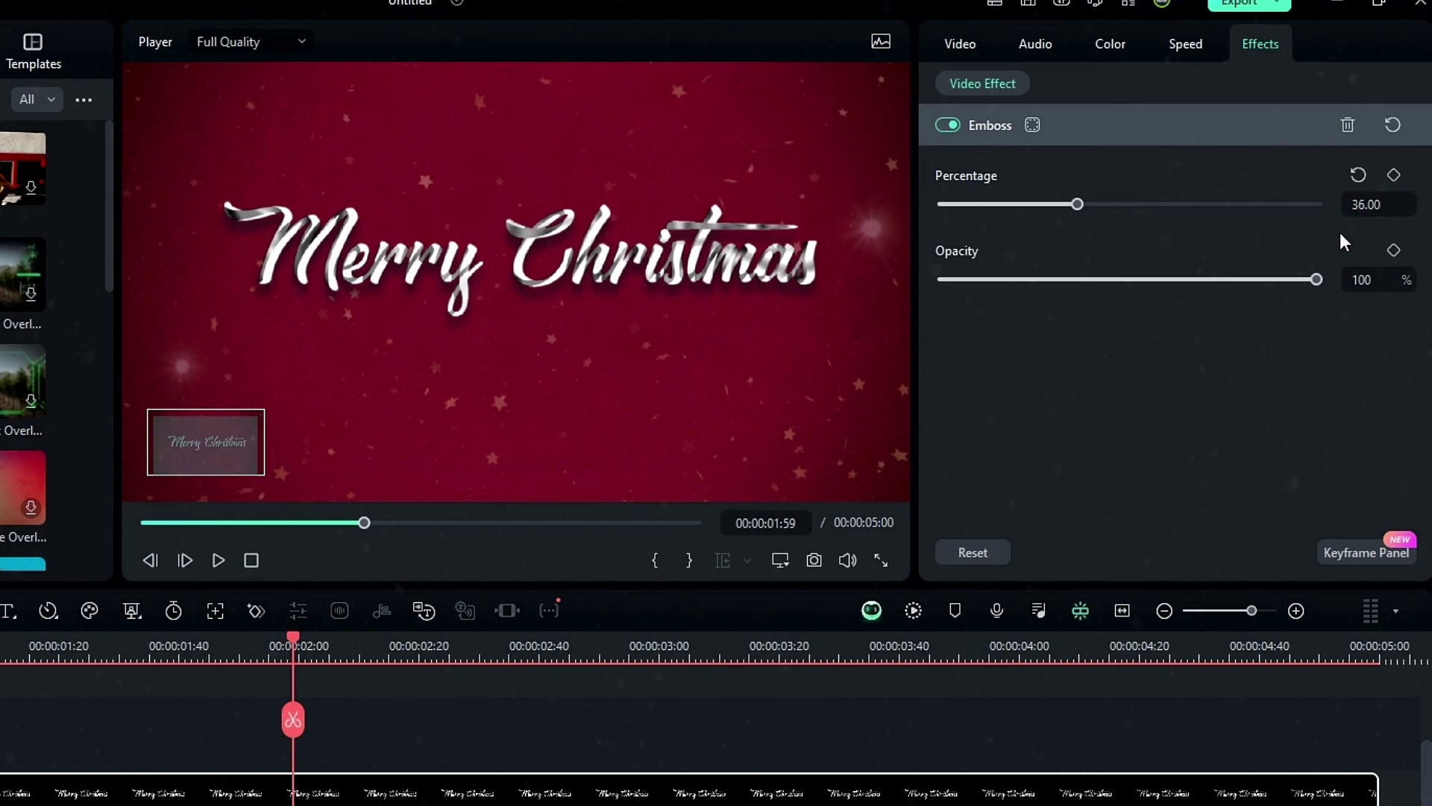
left_click(1362, 278)
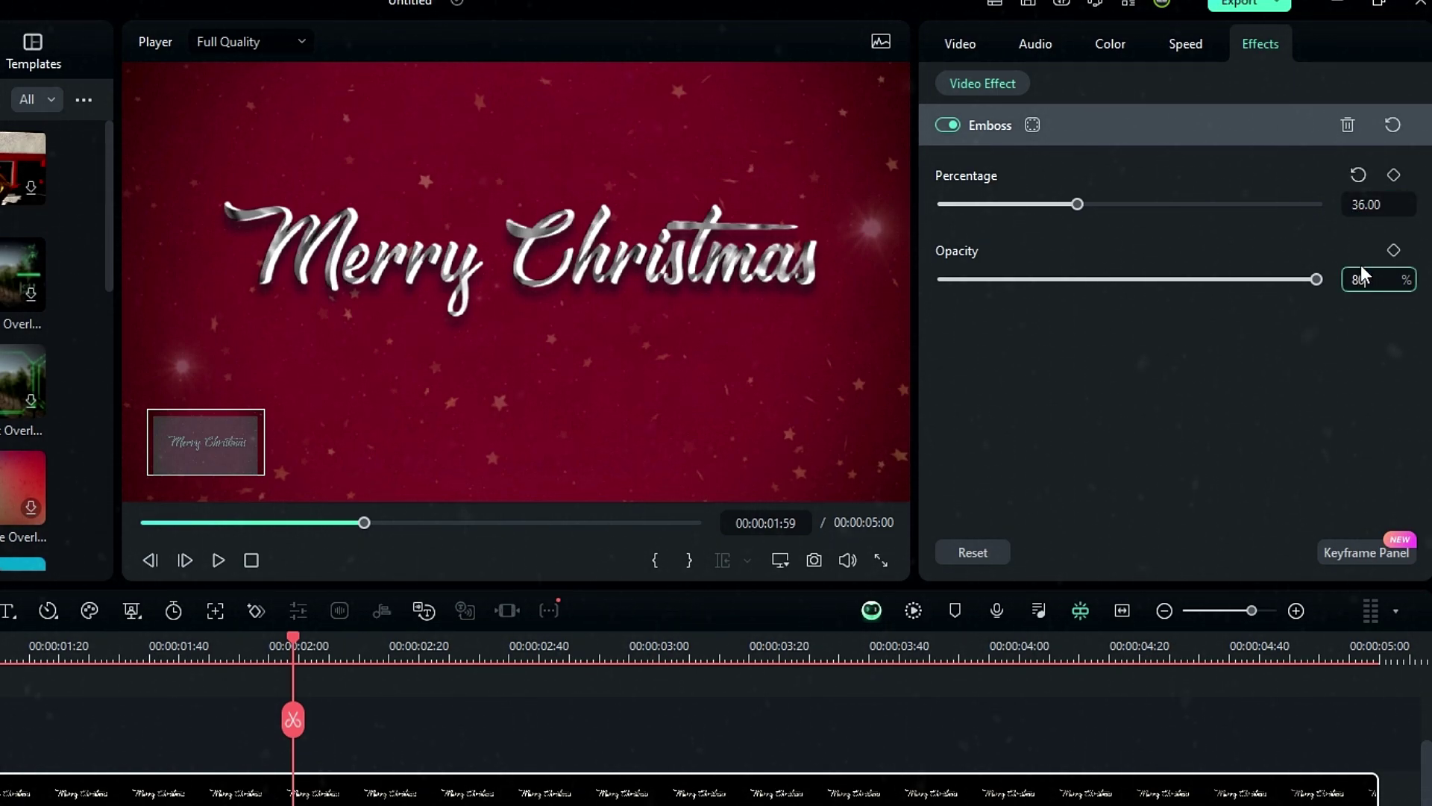
key("Return")
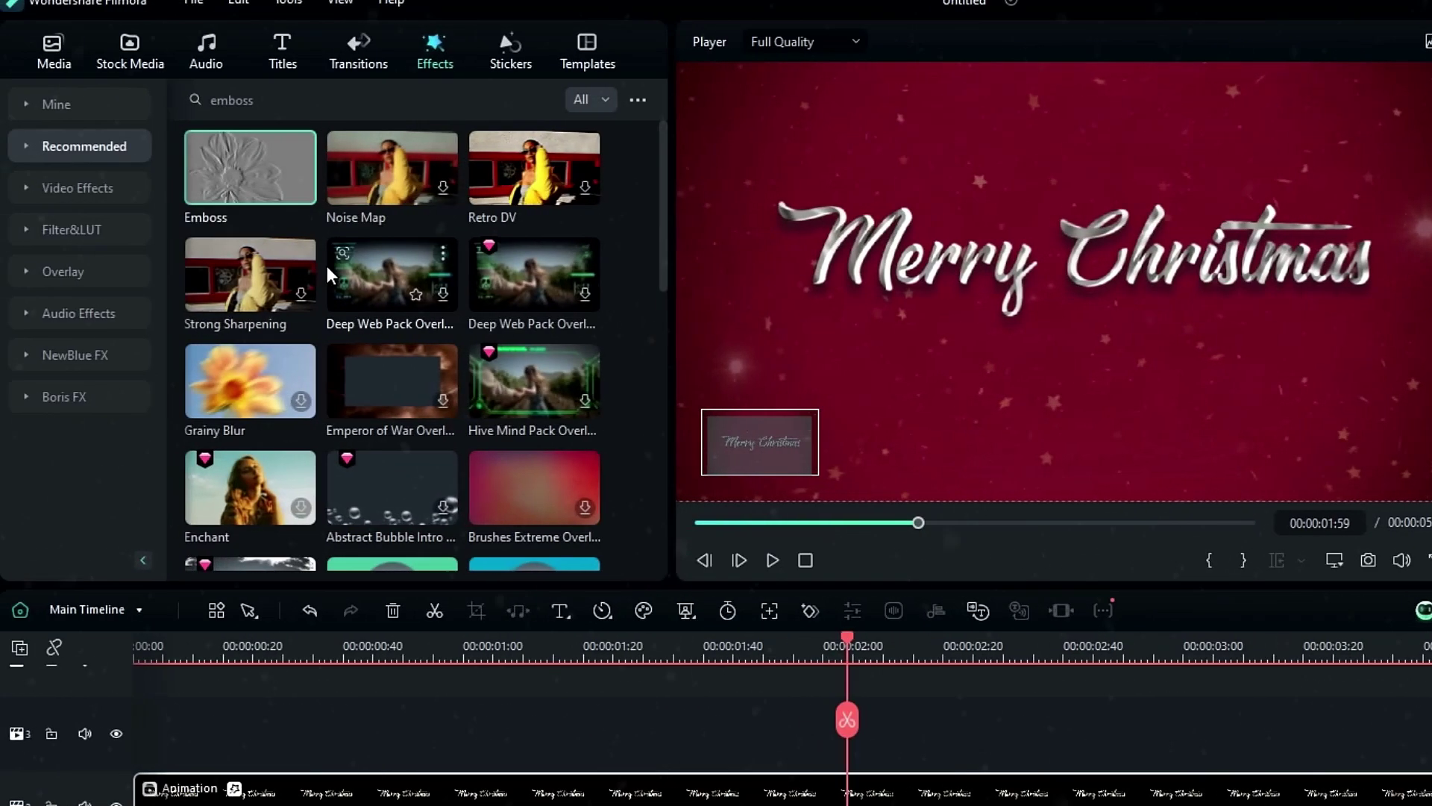
Apply a second Emboss effect to the Animation clip with a percentage of 14 and an opacity of 30%
left_click_drag(0, 179, 0, 787)
left_click_drag(152, 571, 157, 573)
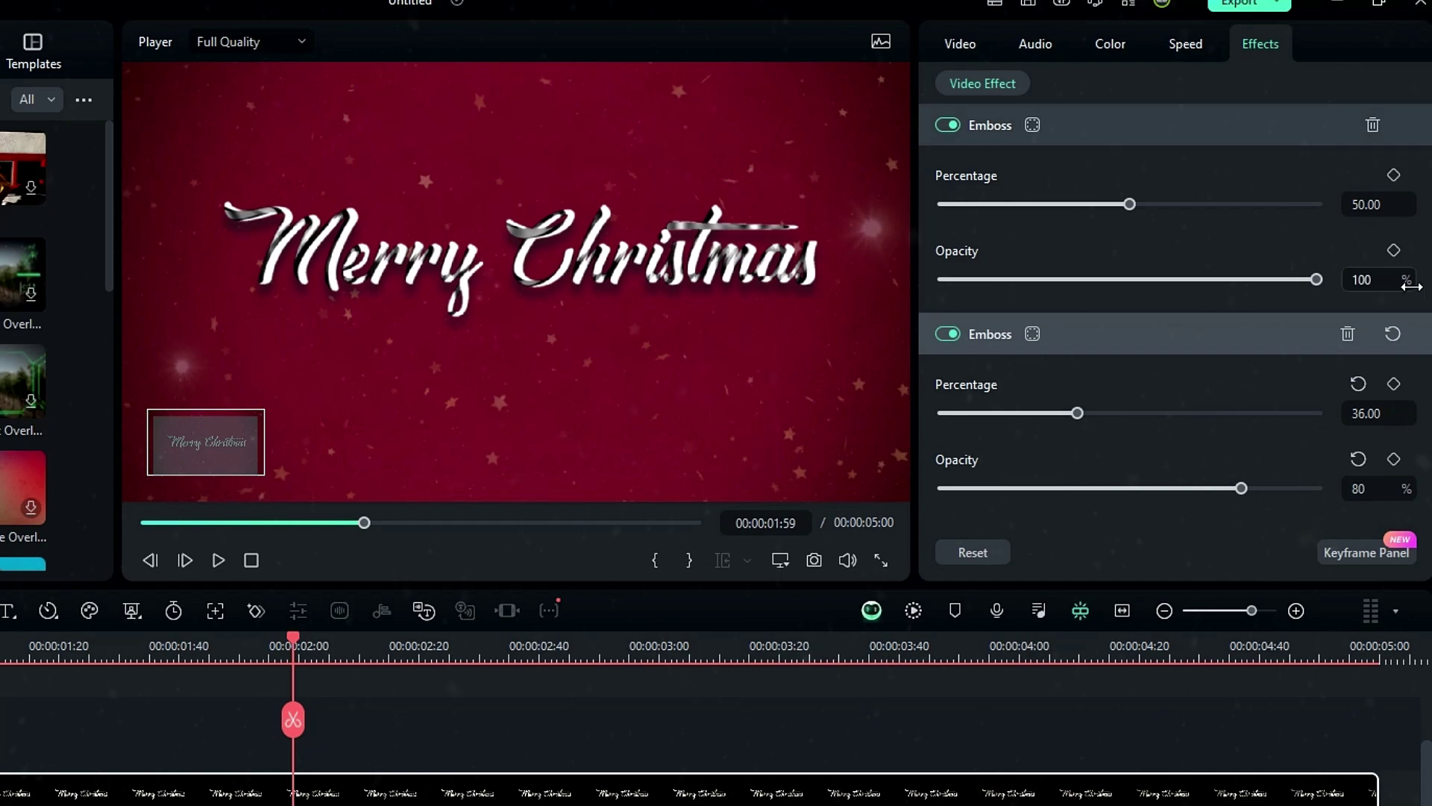
double_click(1378, 204)
type("14")
key("Return")
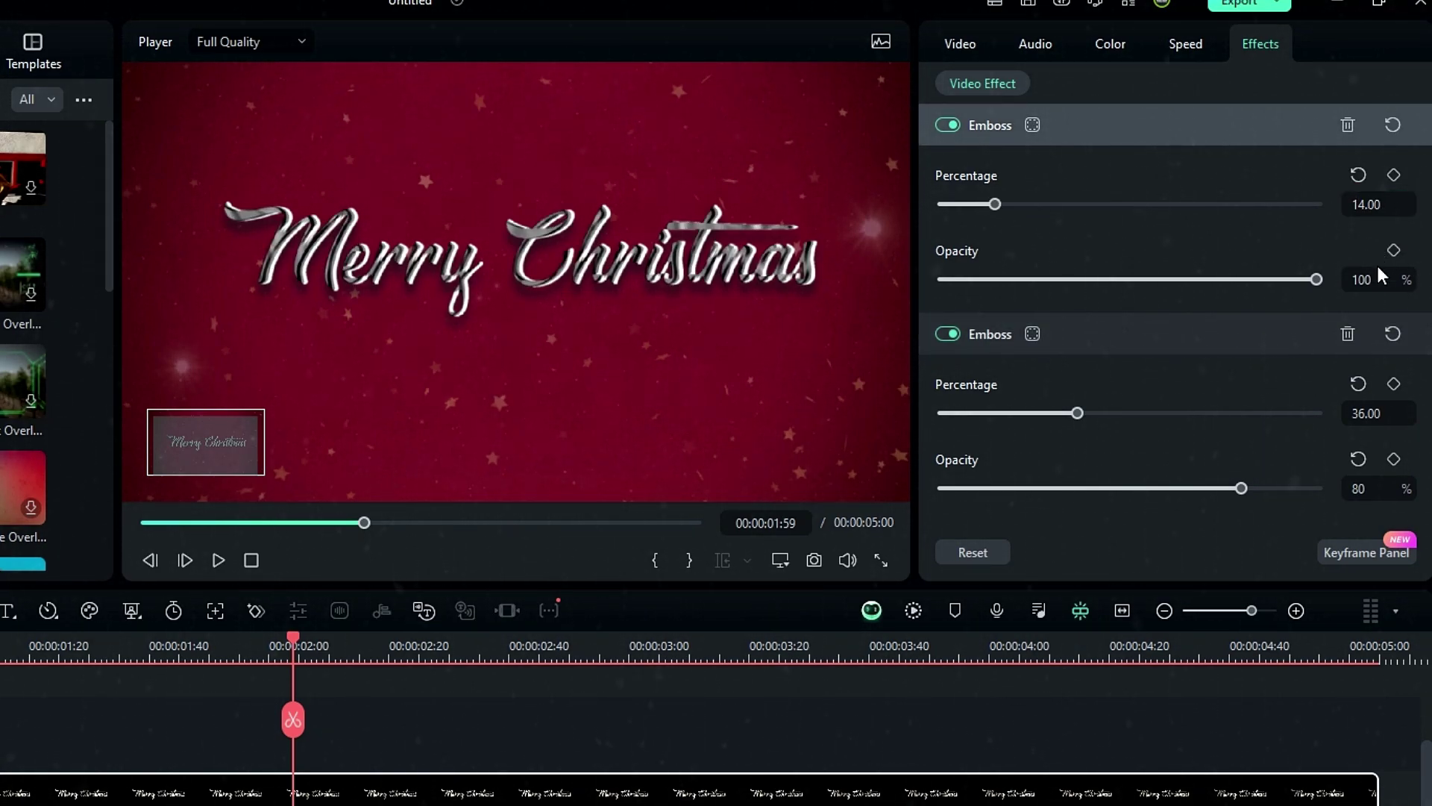
double_click(1372, 282)
type("30")
key("Return")
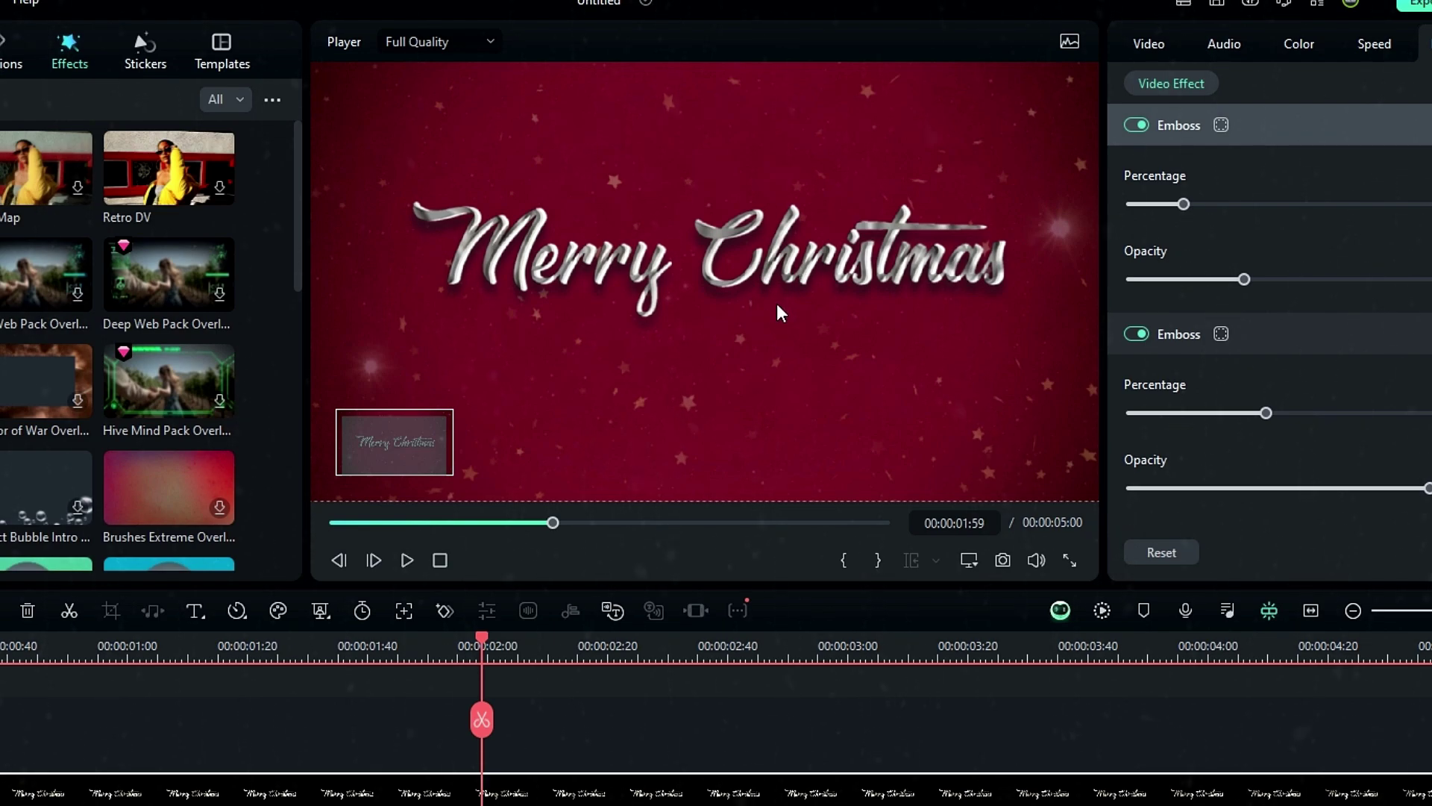
In the Animation clip's color curves, pull the red curve's midpoint up to the maximum and raise the green curve moderately
left_click(1100, 47)
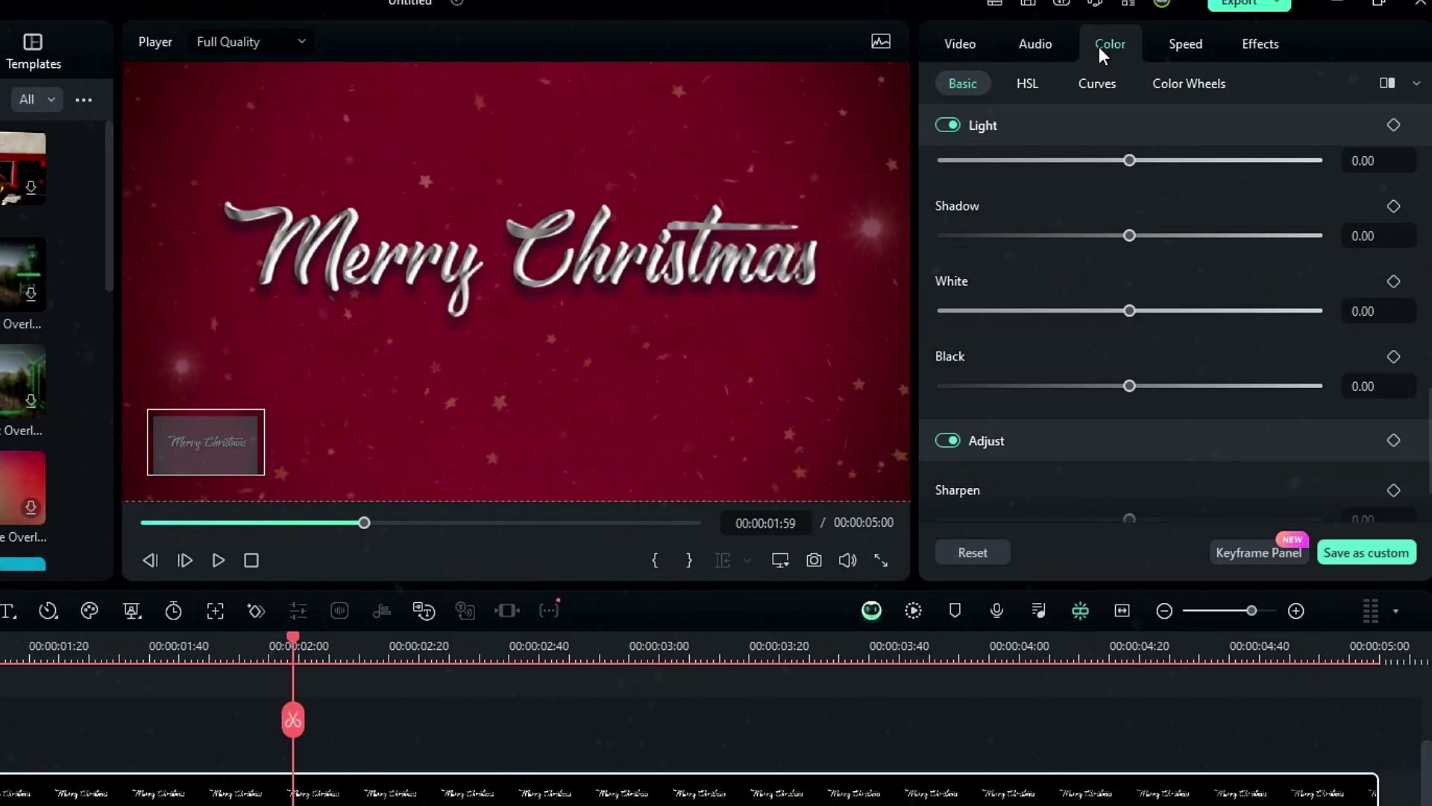
left_click(1080, 86)
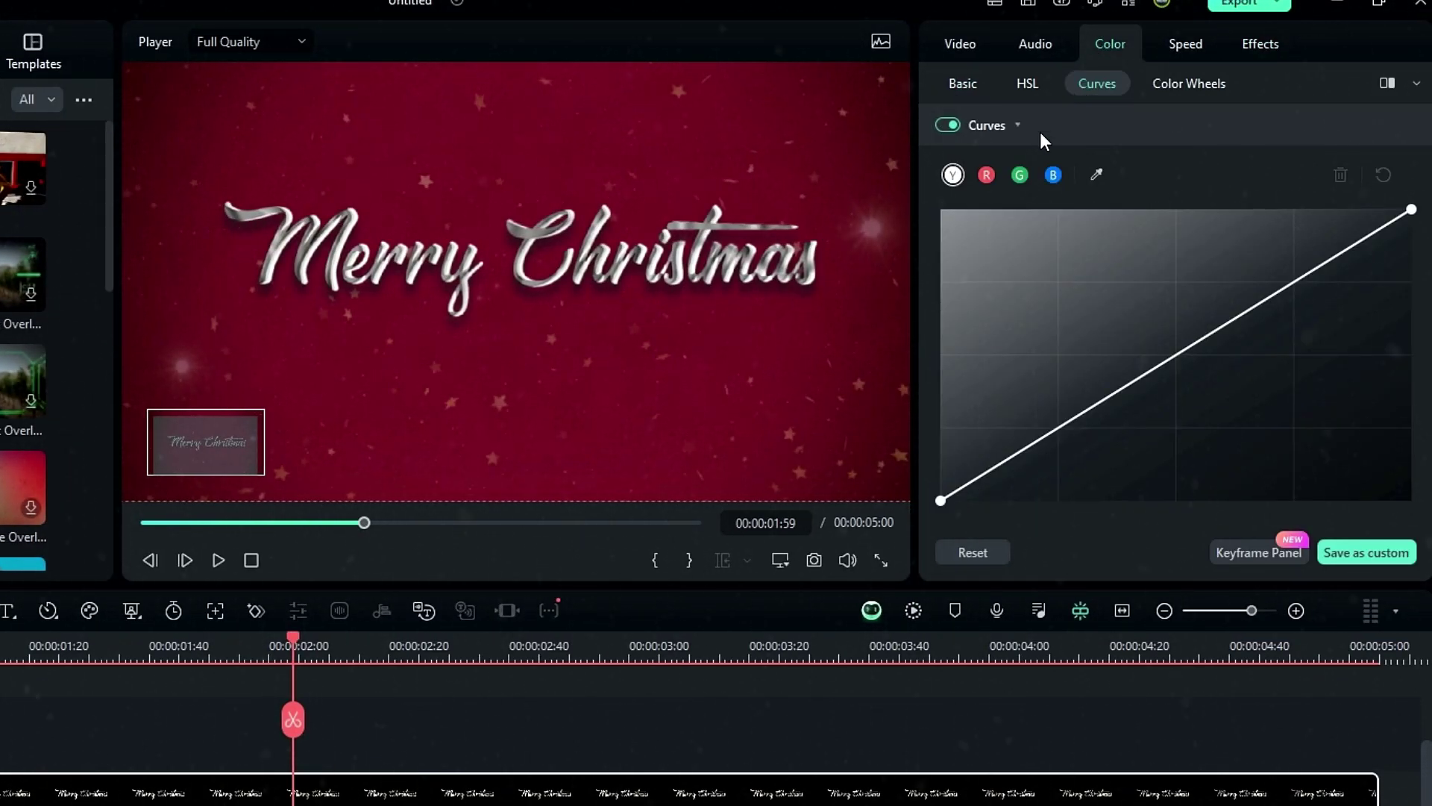
left_click(986, 174)
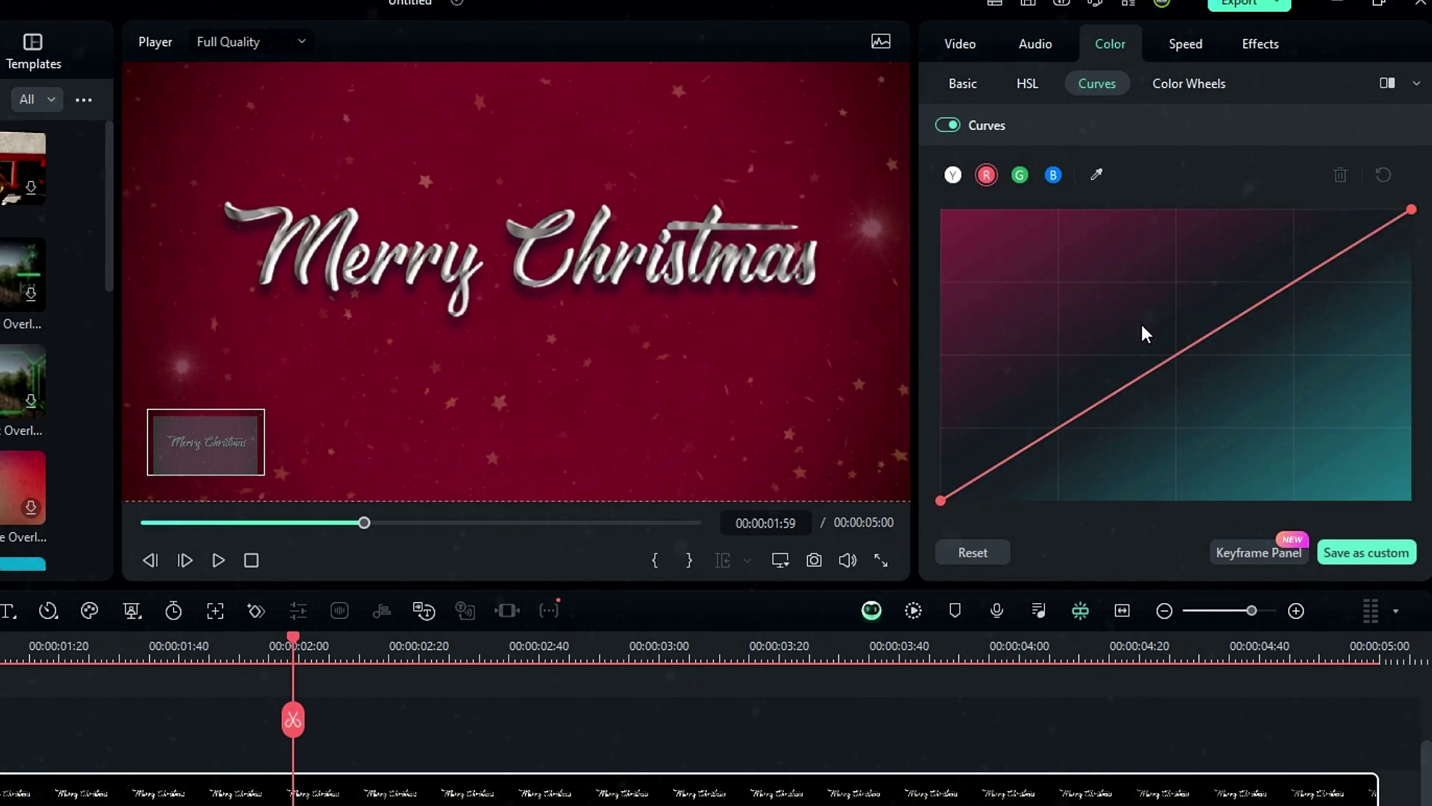
left_click_drag(1171, 358, 1118, 210)
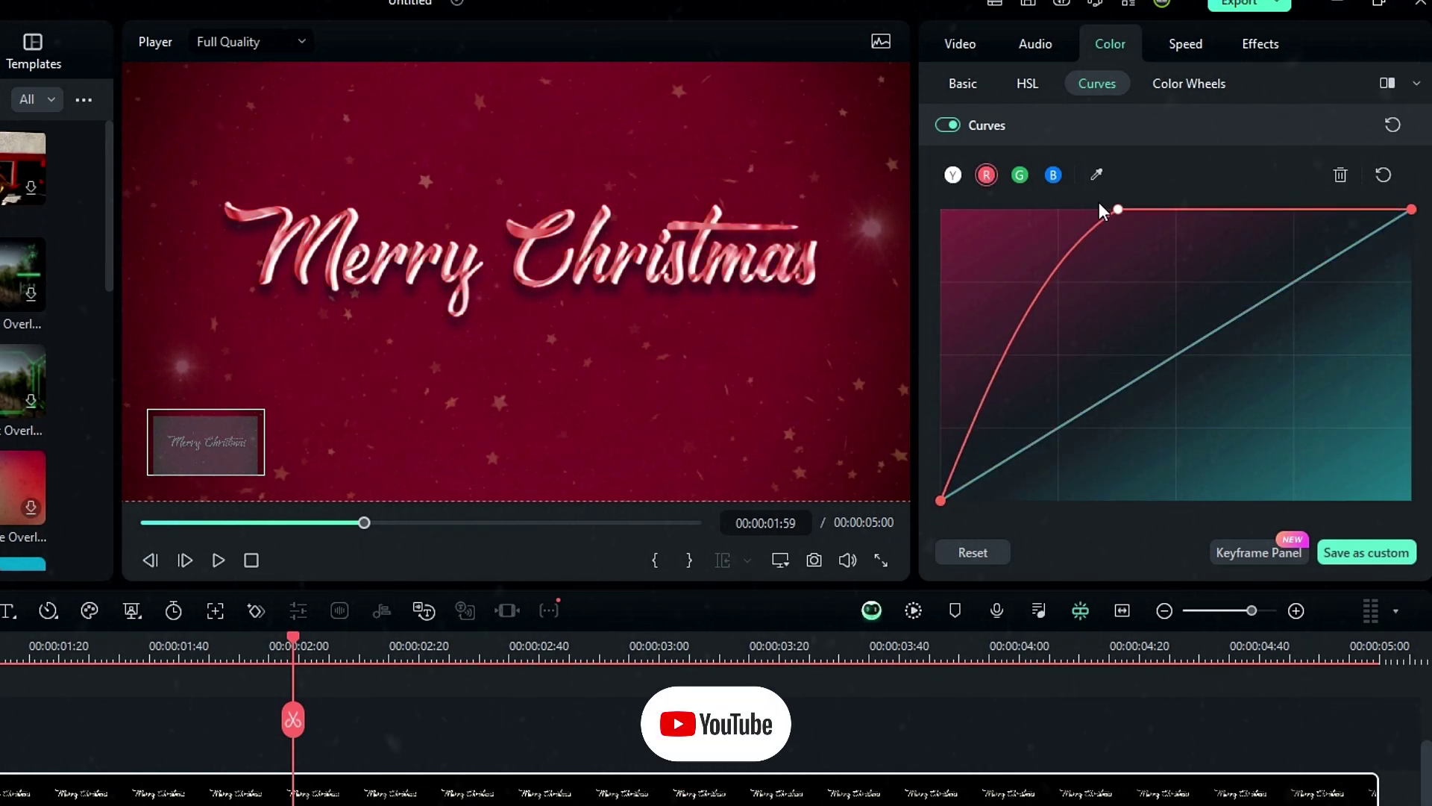
left_click(1021, 175)
left_click_drag(1184, 349, 1134, 298)
Lower the middle of the clip's blue curve and slightly raise the middle of the luminance (Y) curve
left_click(1053, 175)
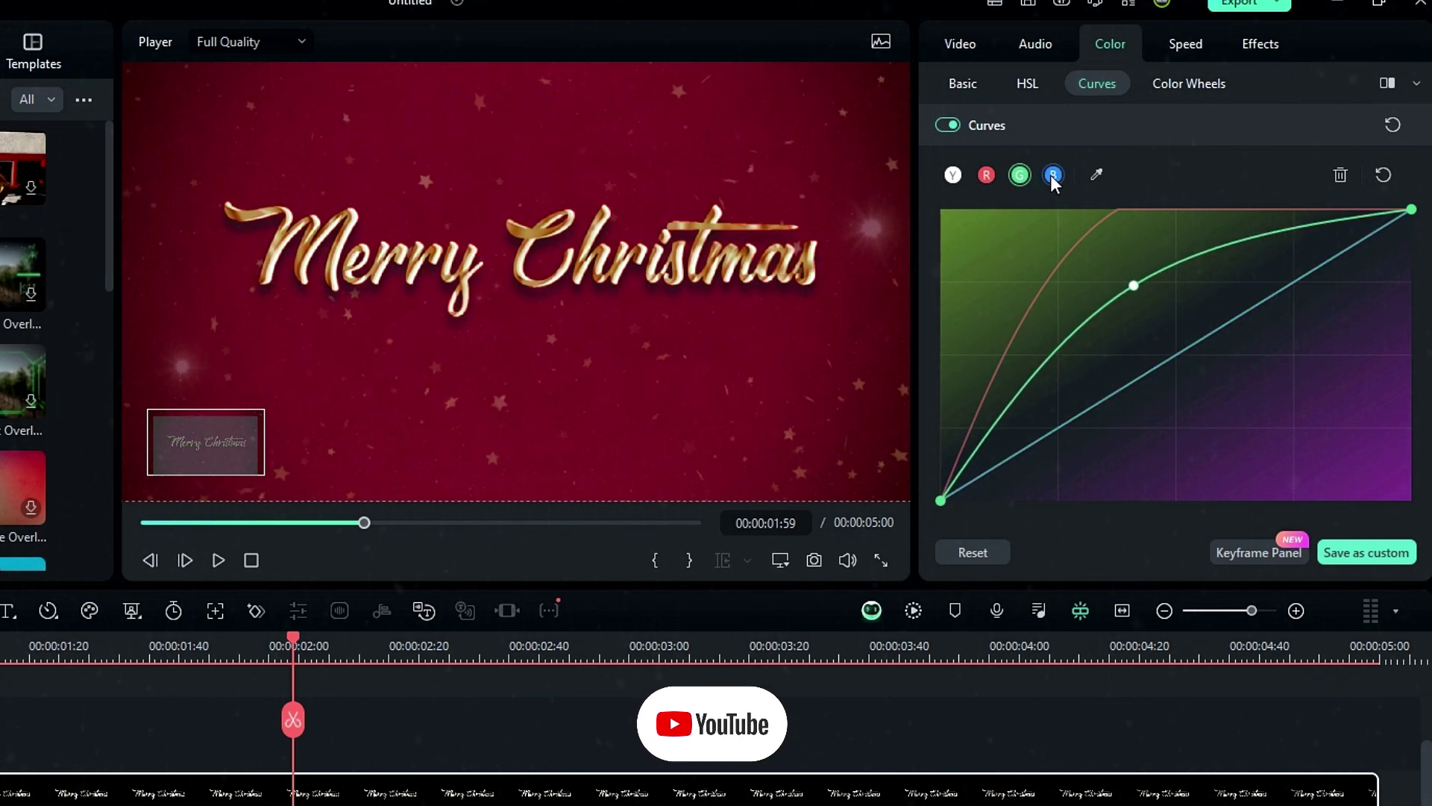
left_click_drag(1192, 355, 1196, 412)
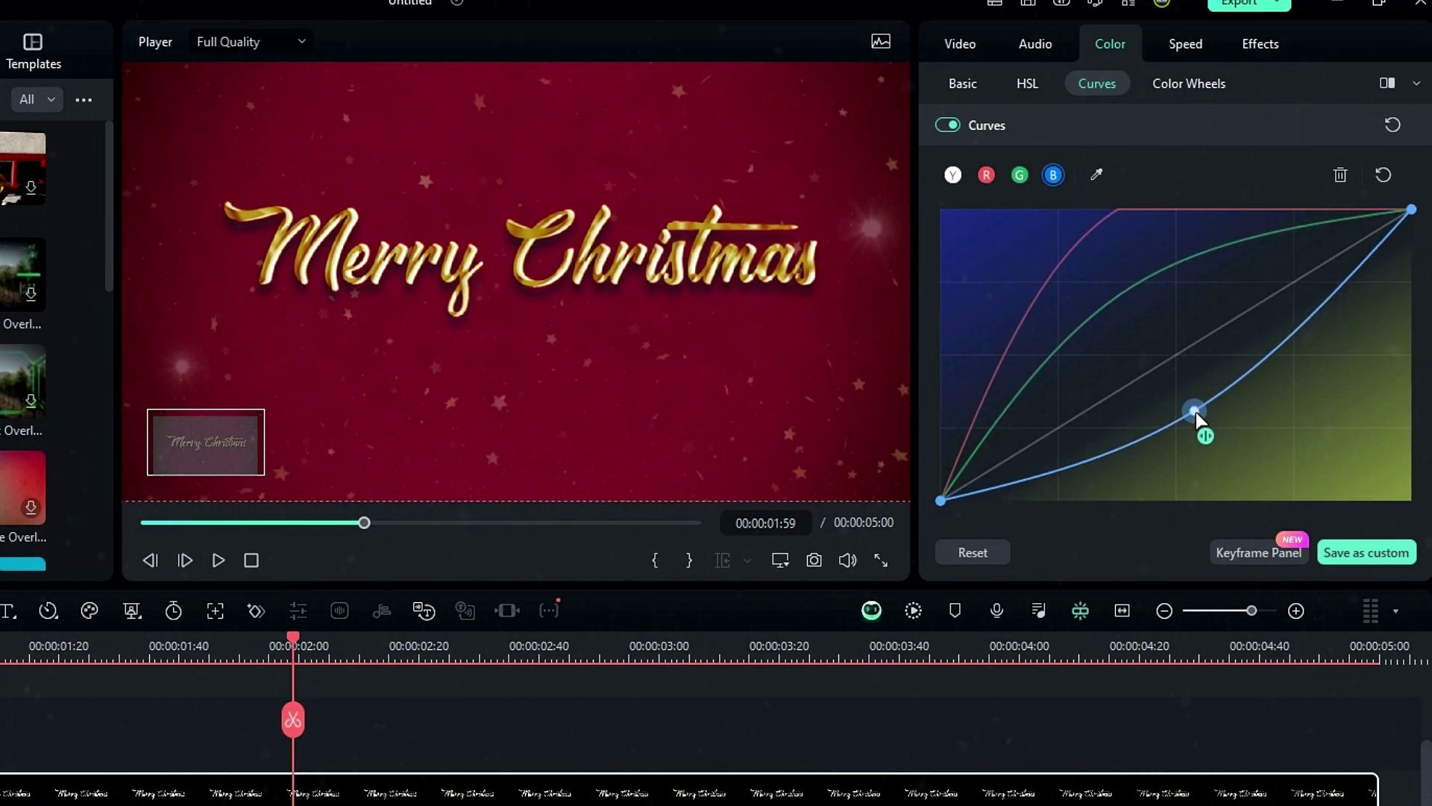
left_click(957, 175)
left_click_drag(1172, 353, 1162, 310)
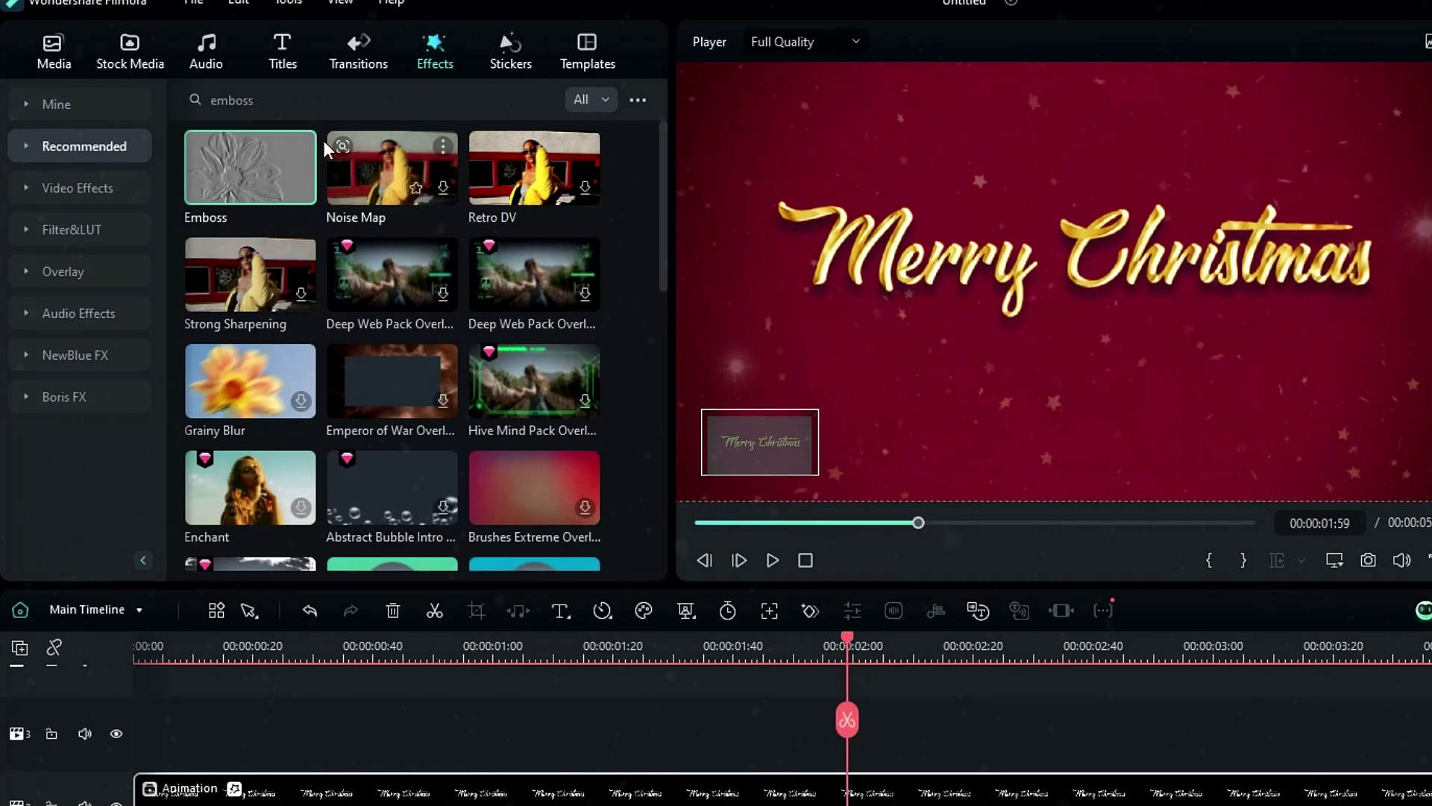
Apply the BCC Plus Glow effect from the Boris FX Plus Lights collection to the Animation clip
left_click(128, 409)
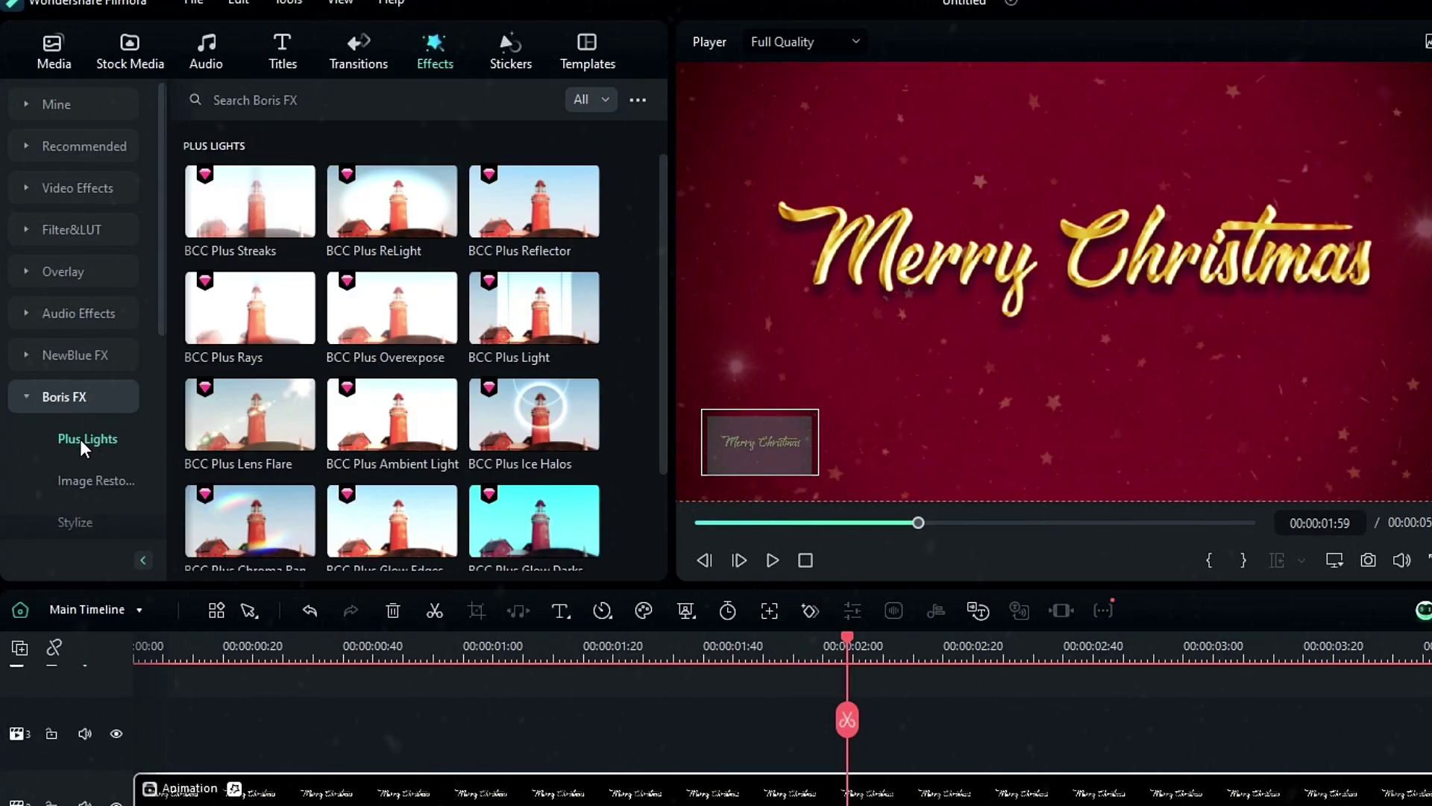
scroll(330, 351, "down", 3)
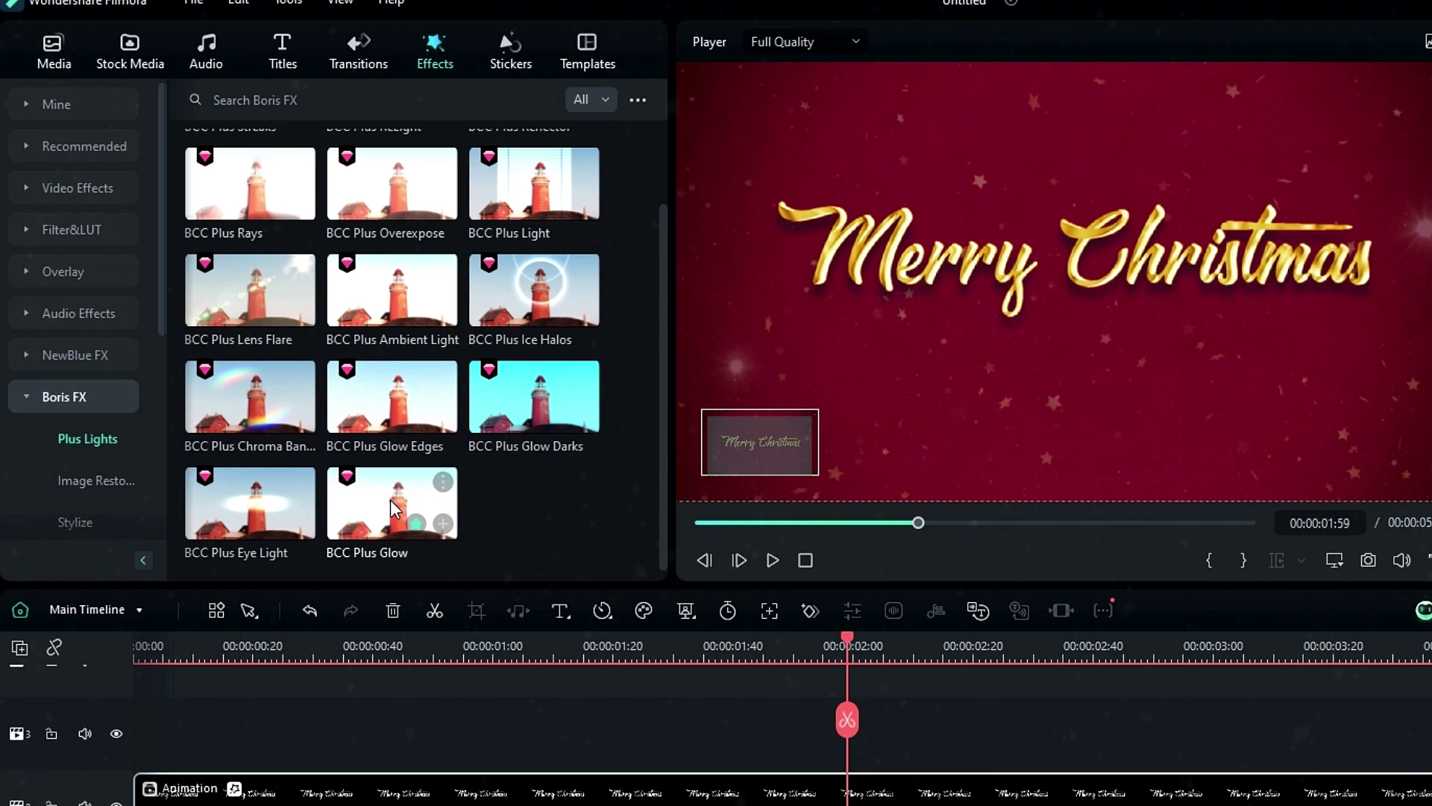
left_click_drag(387, 510, 393, 784)
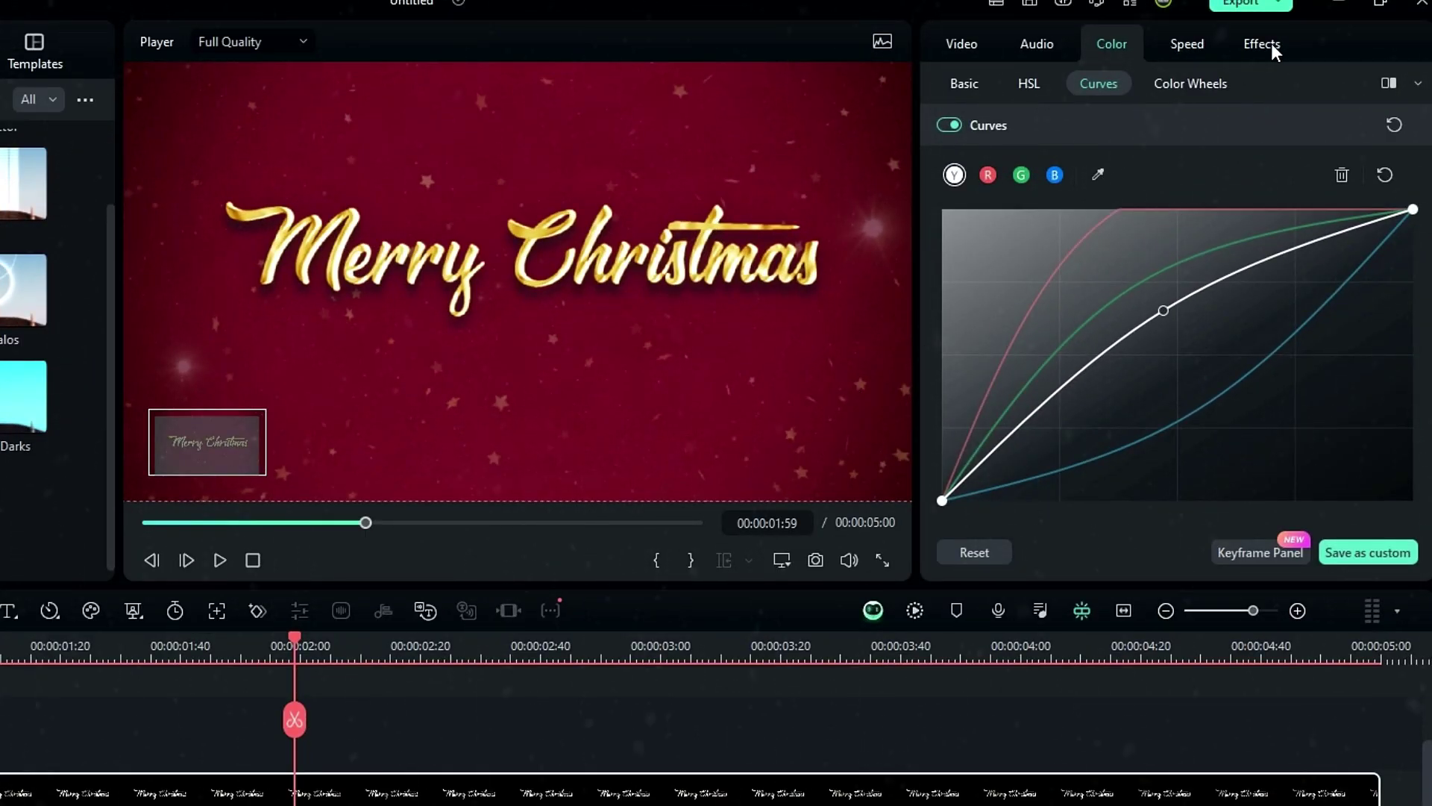
Set the BCC Plus Glow effect's glow brightness to 150
left_click(1271, 43)
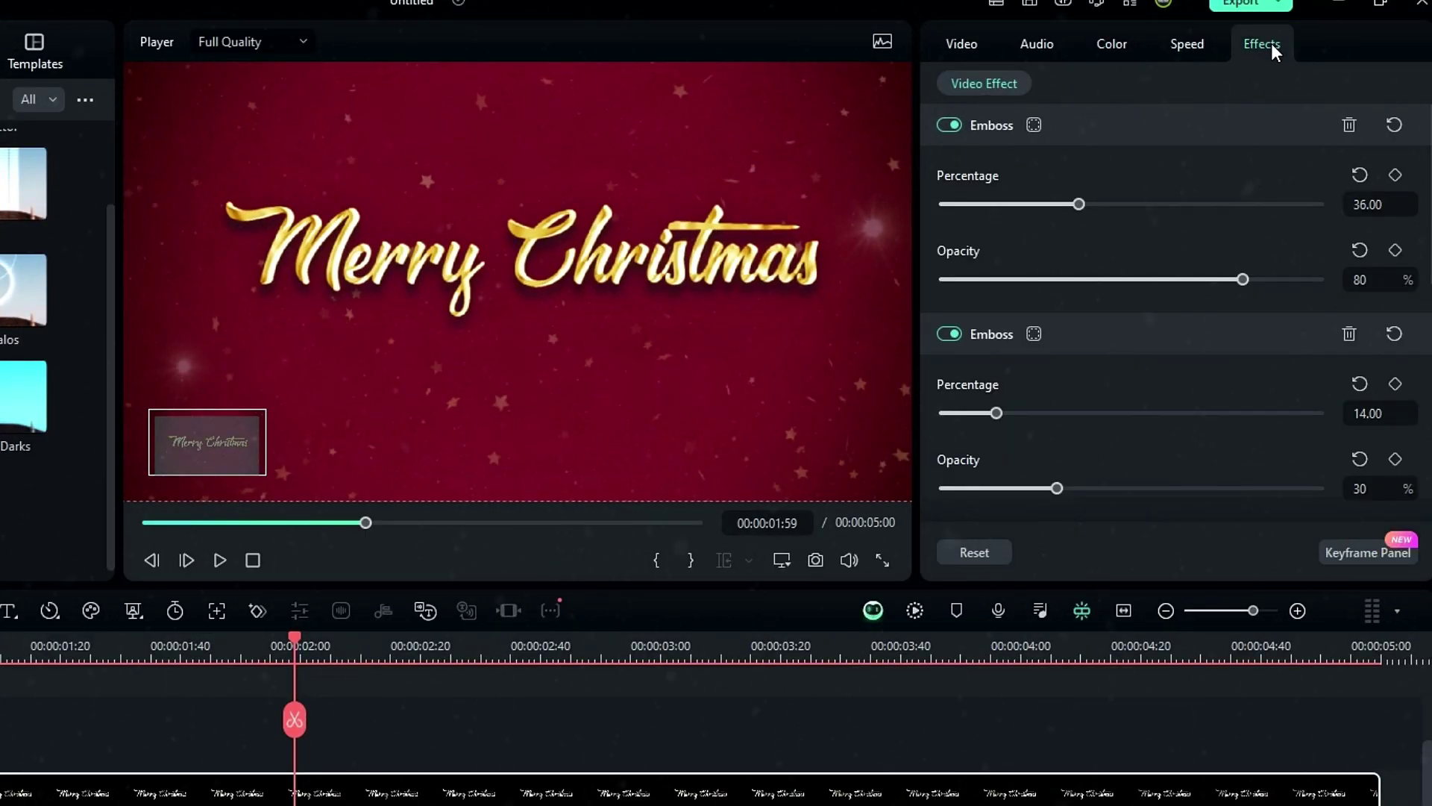
left_click(979, 123)
left_click(997, 154)
scroll(1227, 313, "down", 1)
scroll(1228, 314, "down", 1)
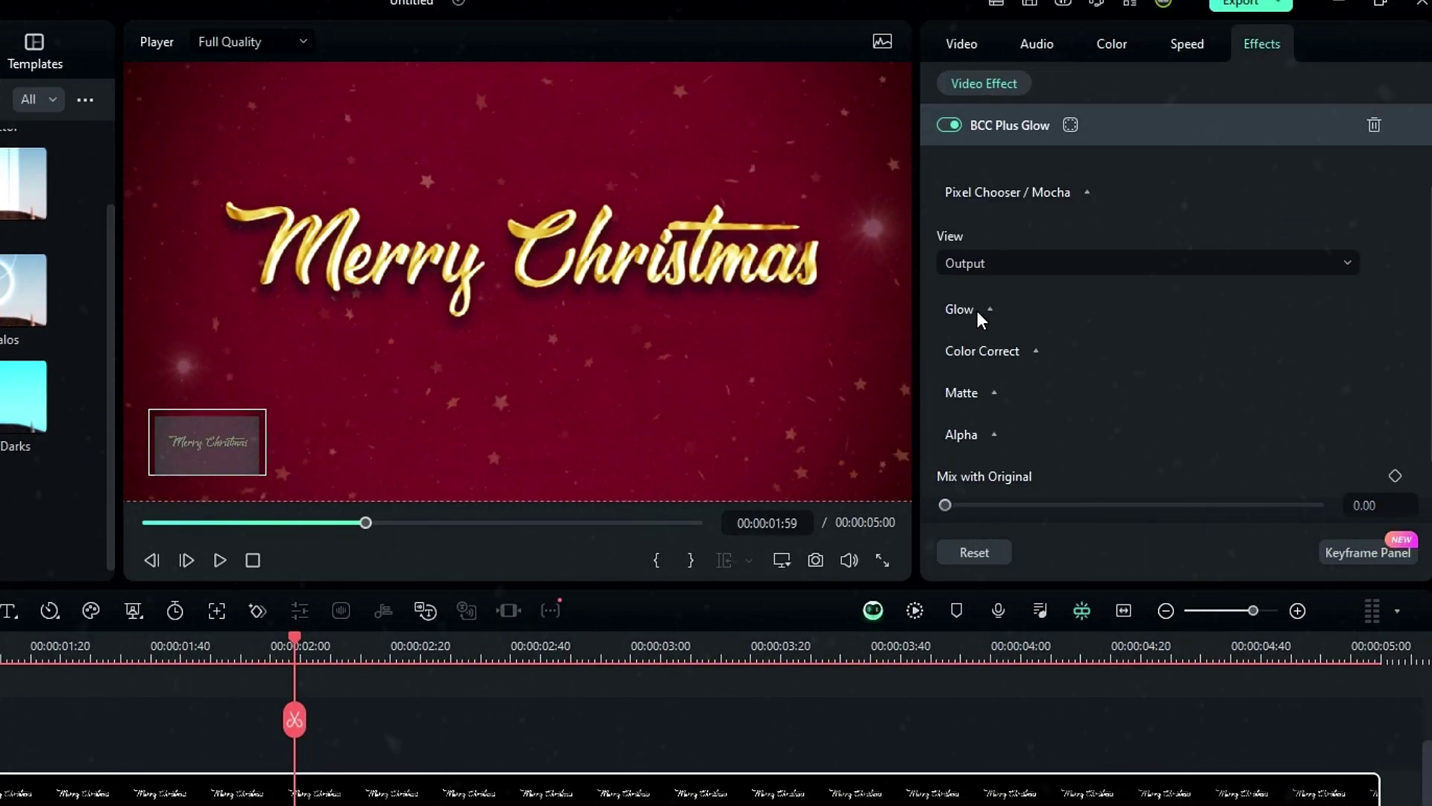
left_click(974, 309)
scroll(1069, 287, "down", 1)
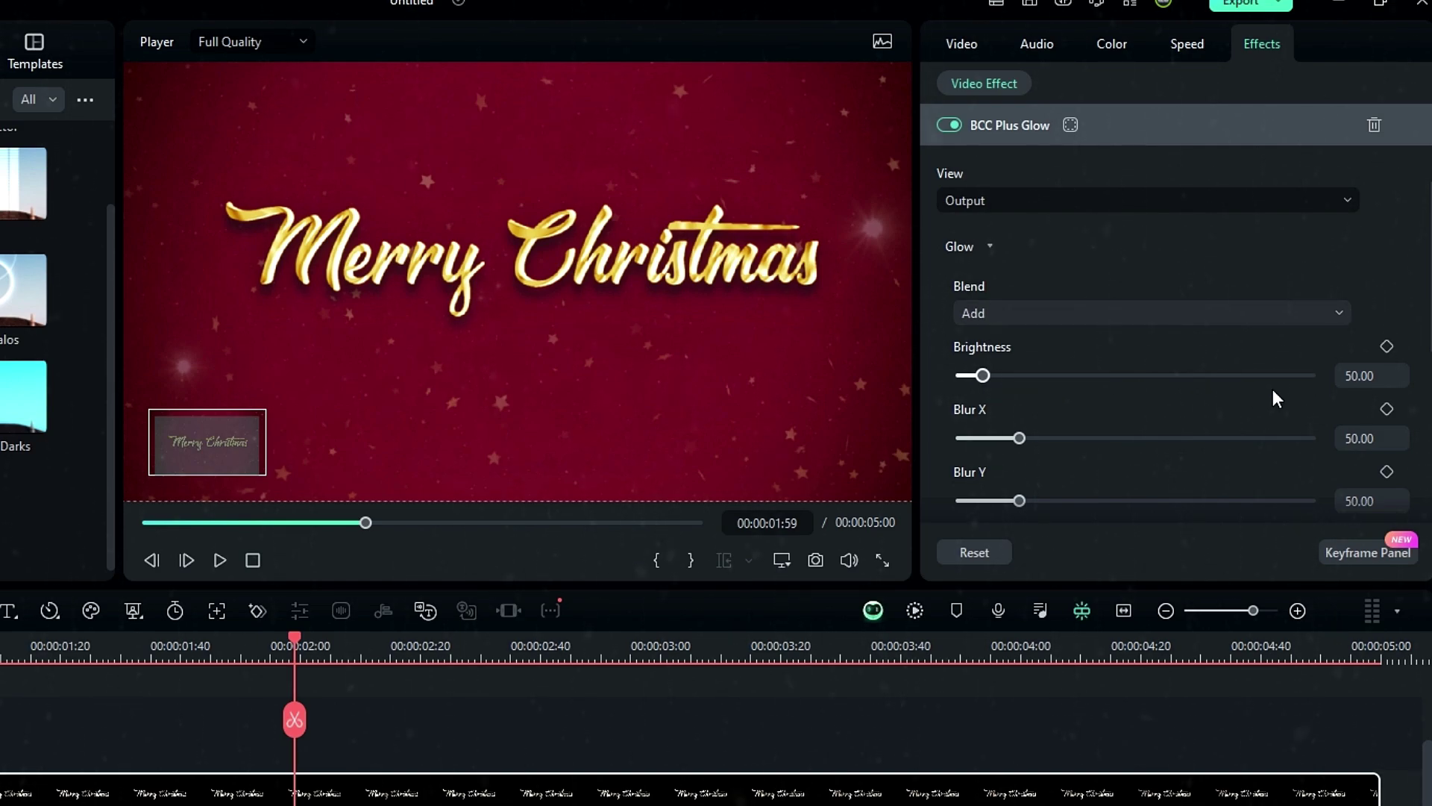
double_click(1349, 377)
type("150")
key("Return")
scroll(1252, 383, "down", 3)
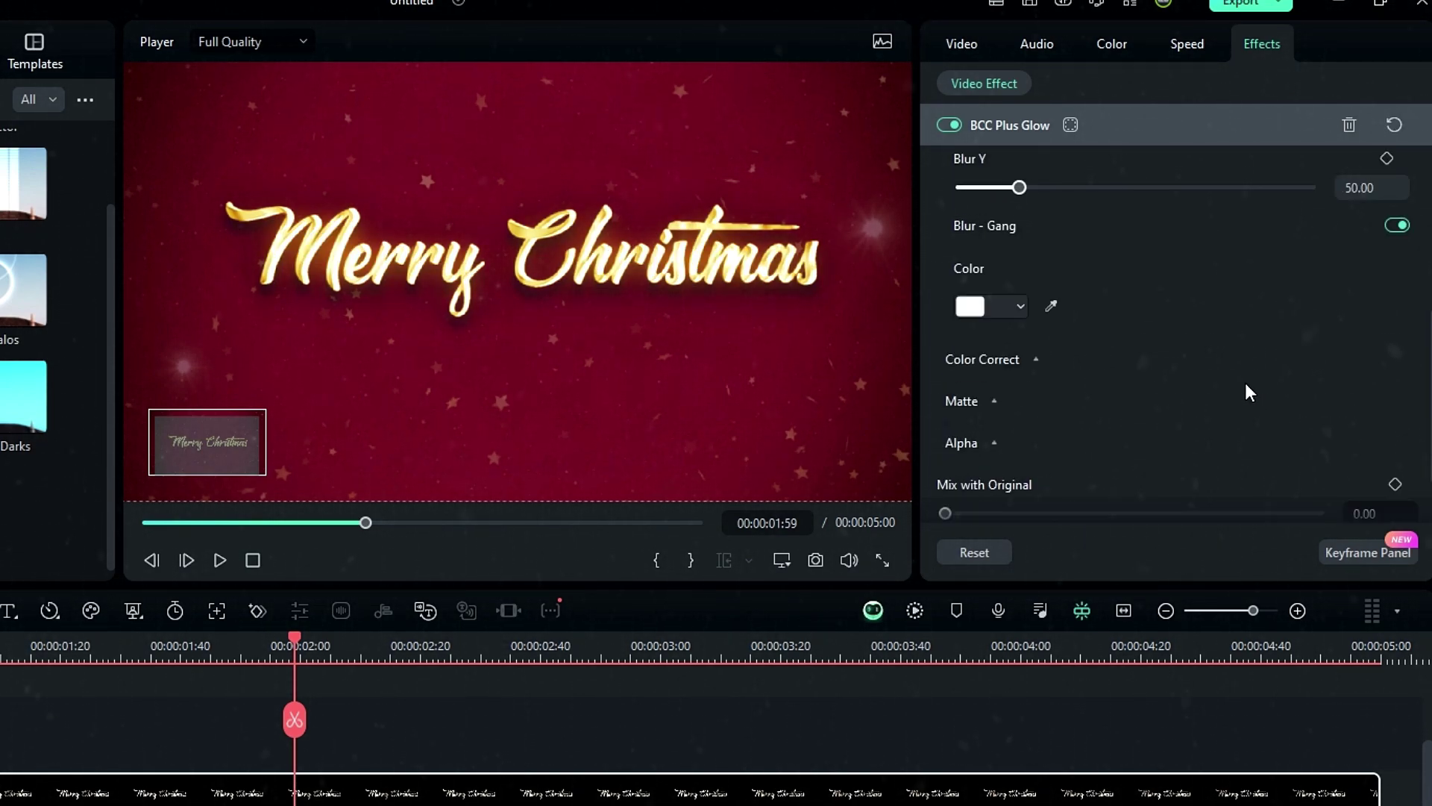
Set the BCC Plus Glow effect's color to the orange-gold swatch from the basic colors
left_click(1019, 303)
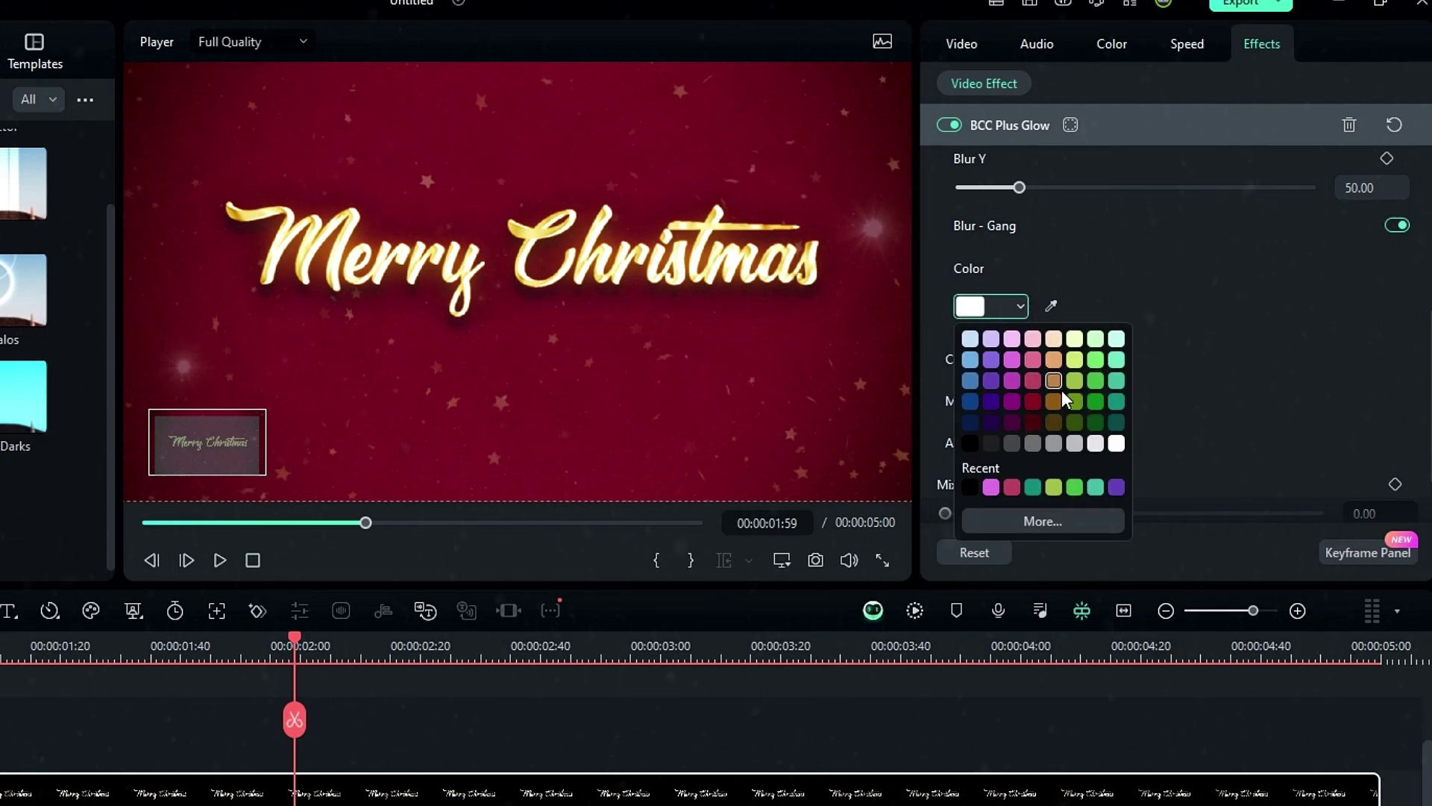
left_click(1049, 522)
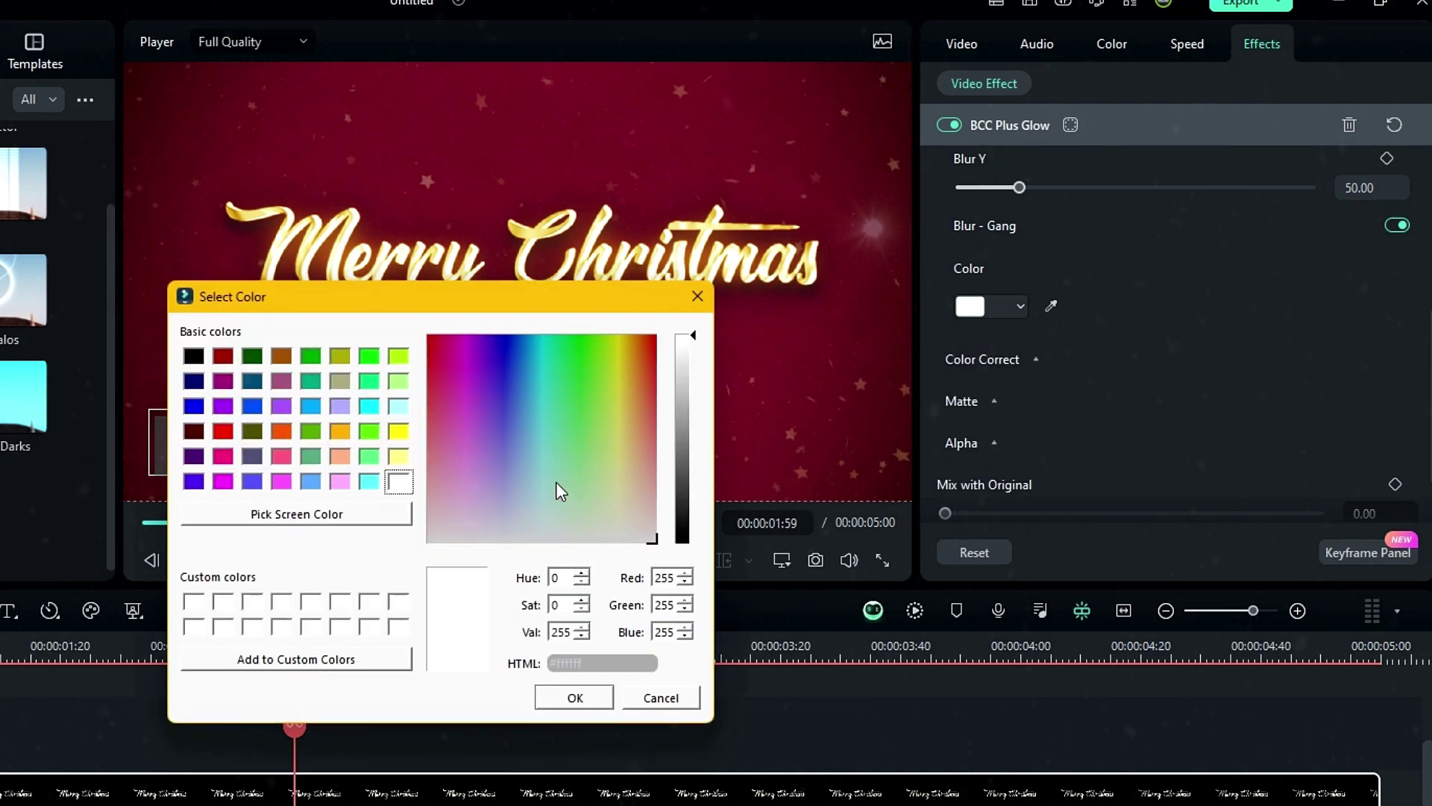
left_click(340, 431)
left_click(574, 701)
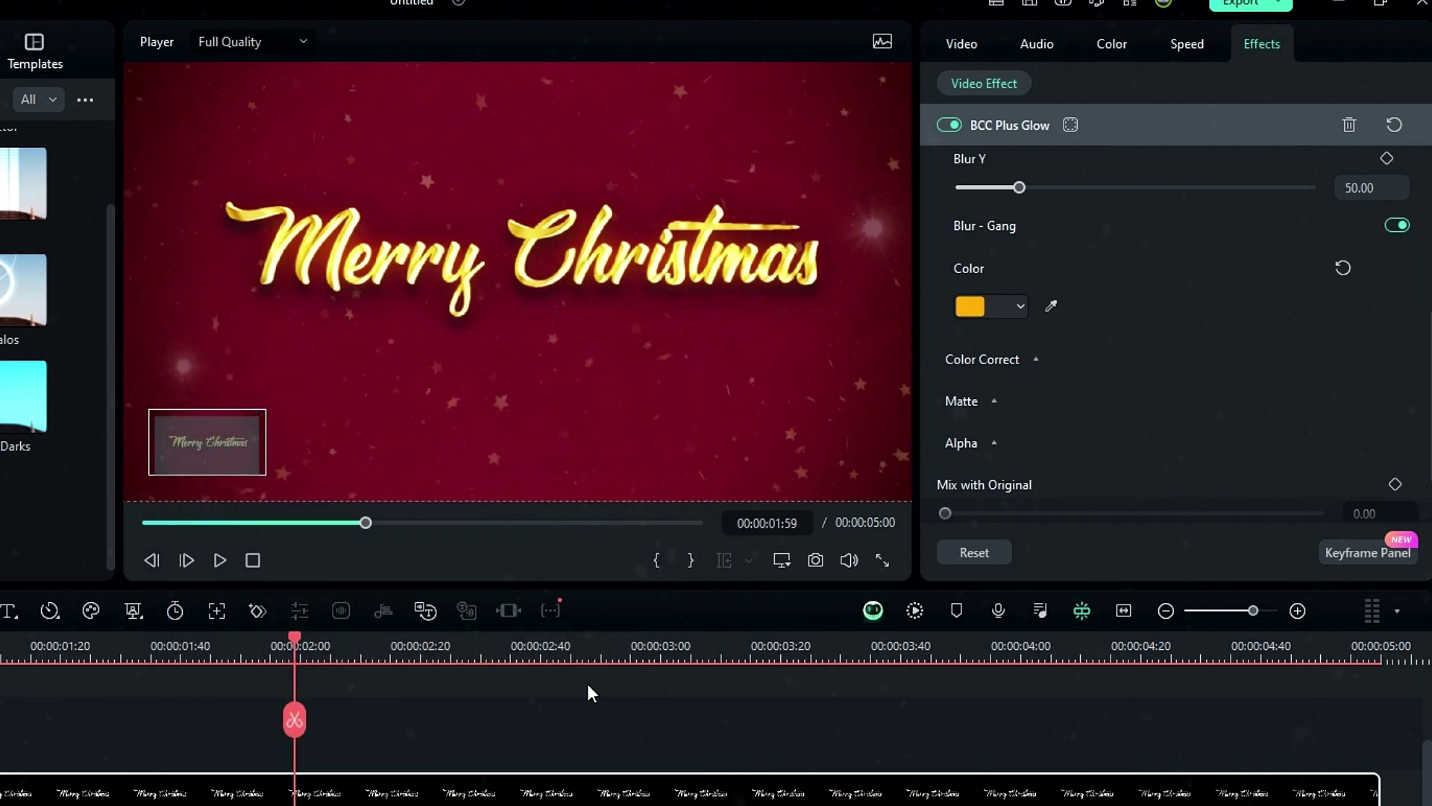
Set the gamma in the glow's Color Correct settings to -65
left_click(1033, 361)
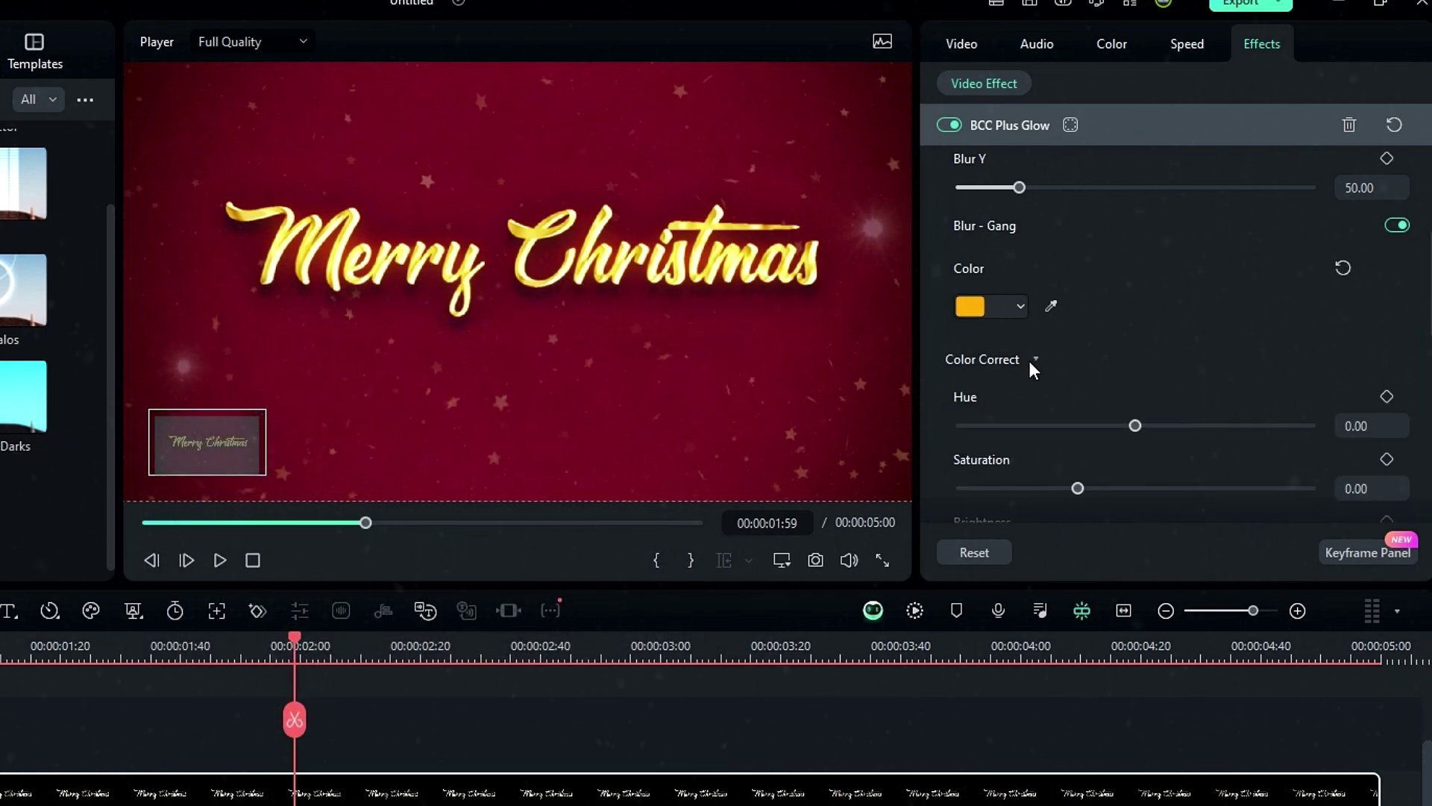
scroll(1105, 325, "down", 3)
left_click(1384, 435)
type("-65")
key("Return")
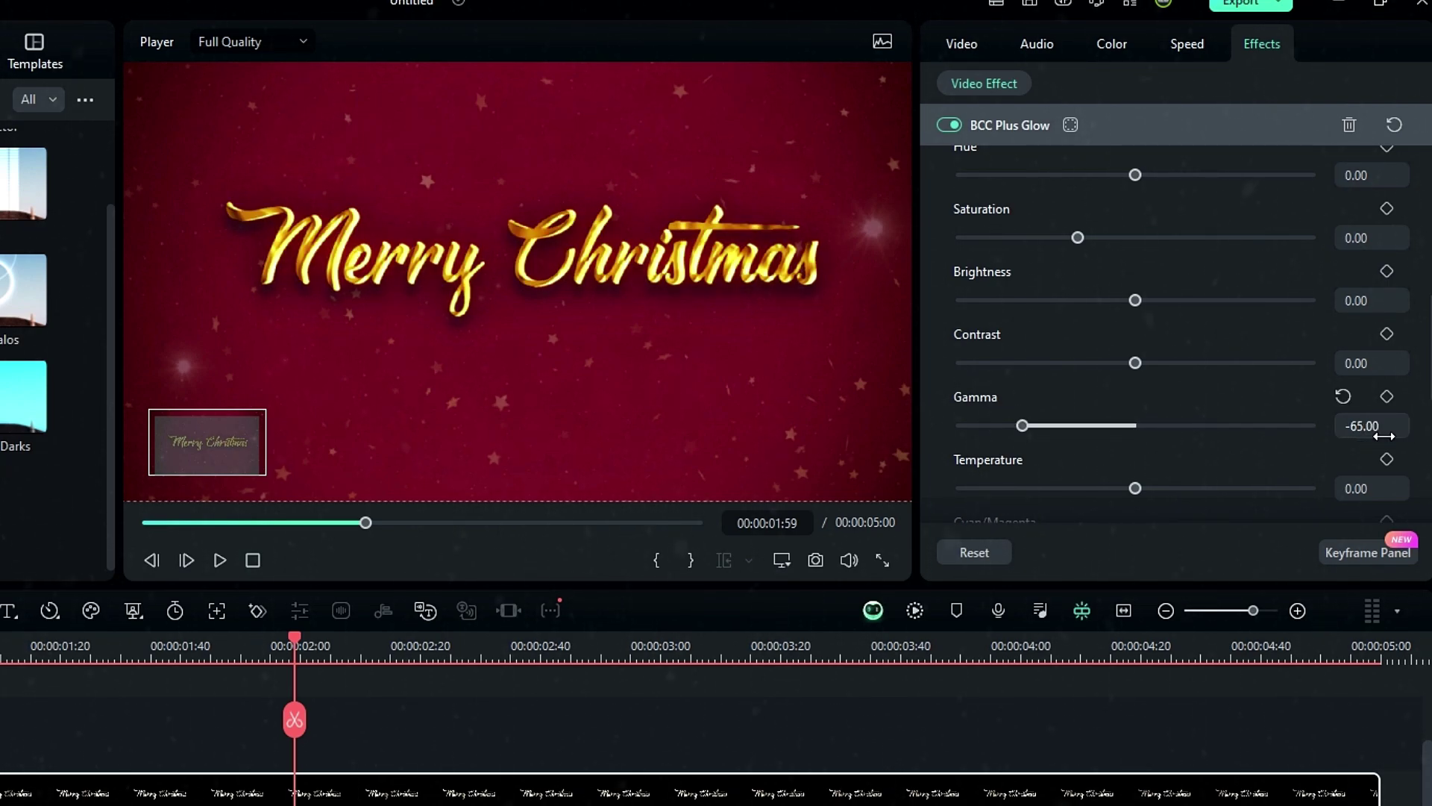
Set the glow's Glow from Alpha value to 15.3
scroll(1193, 368, "down", 6)
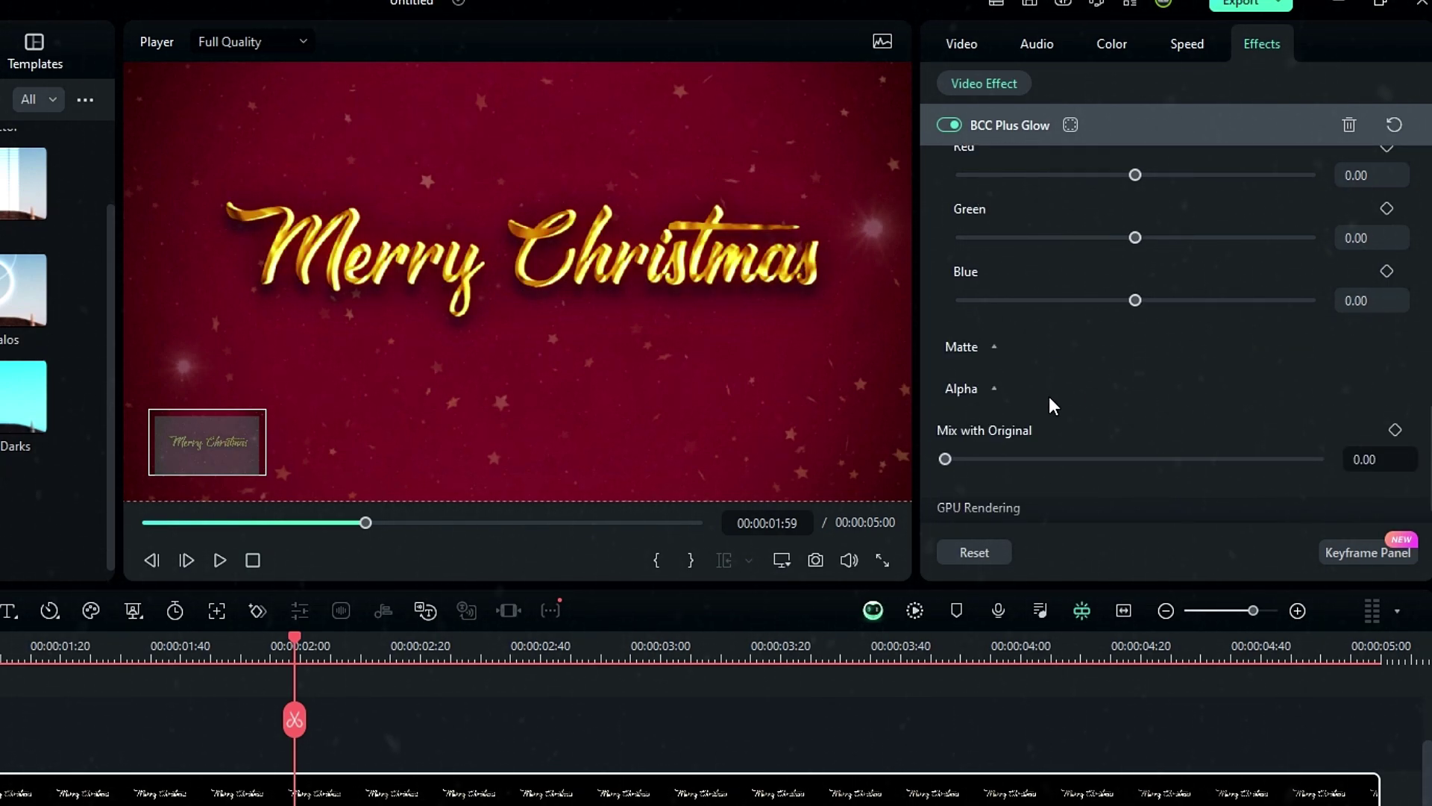
left_click(982, 388)
scroll(1116, 364, "down", 1)
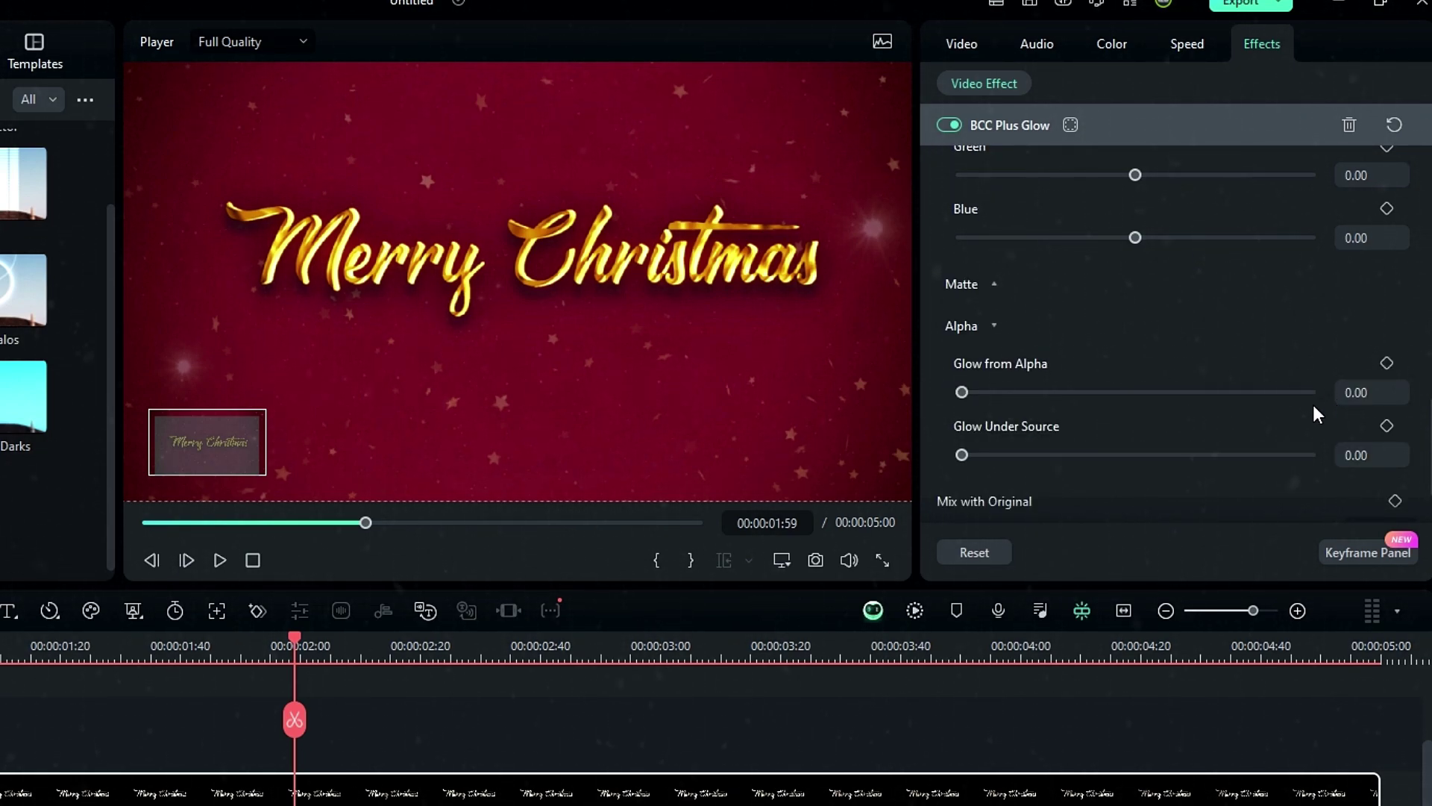
left_click(1339, 393)
type("15.3")
key("Return")
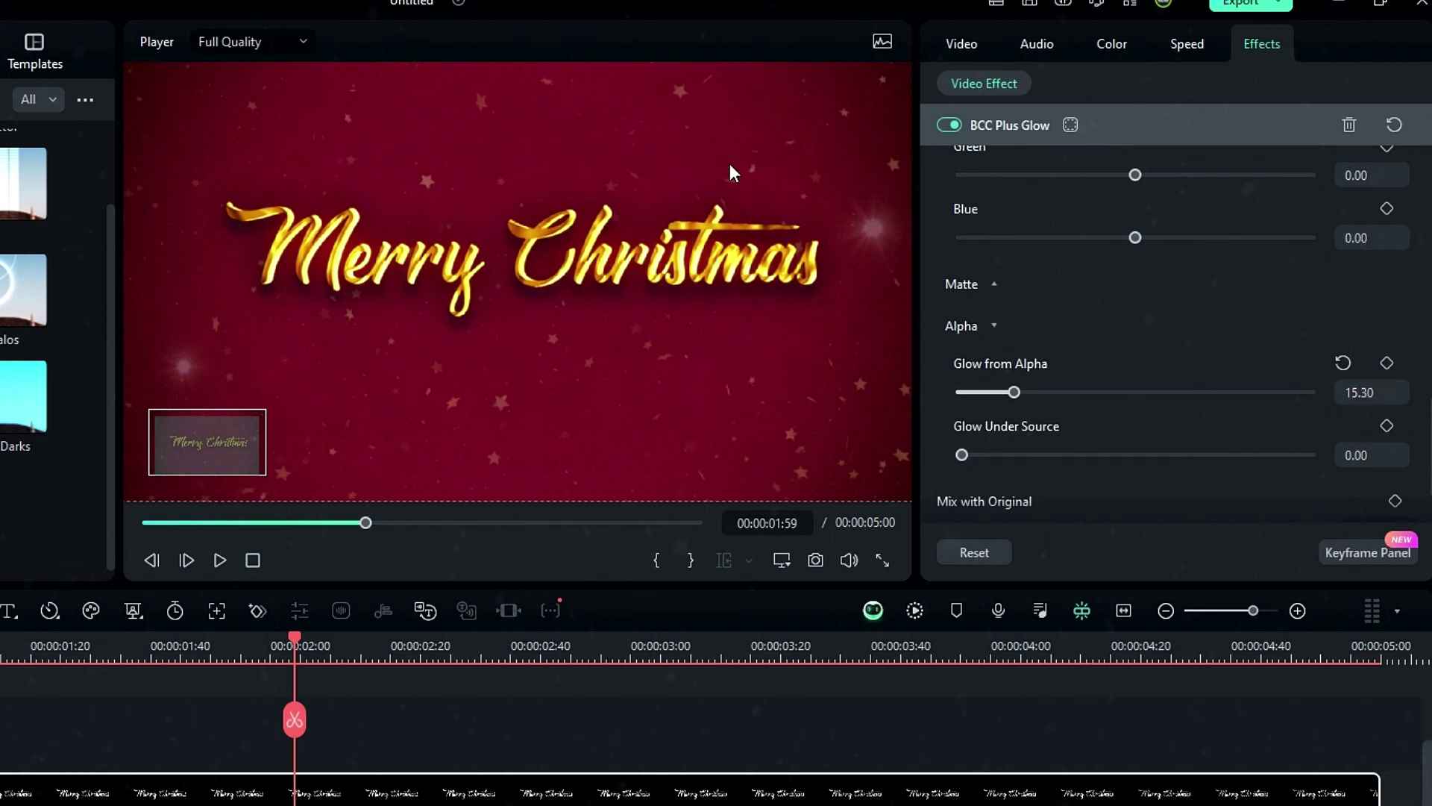
Set the glow's GPU Rendering to 16 bit float and scrub the timeline to review the title
scroll(1076, 255, "down", 3)
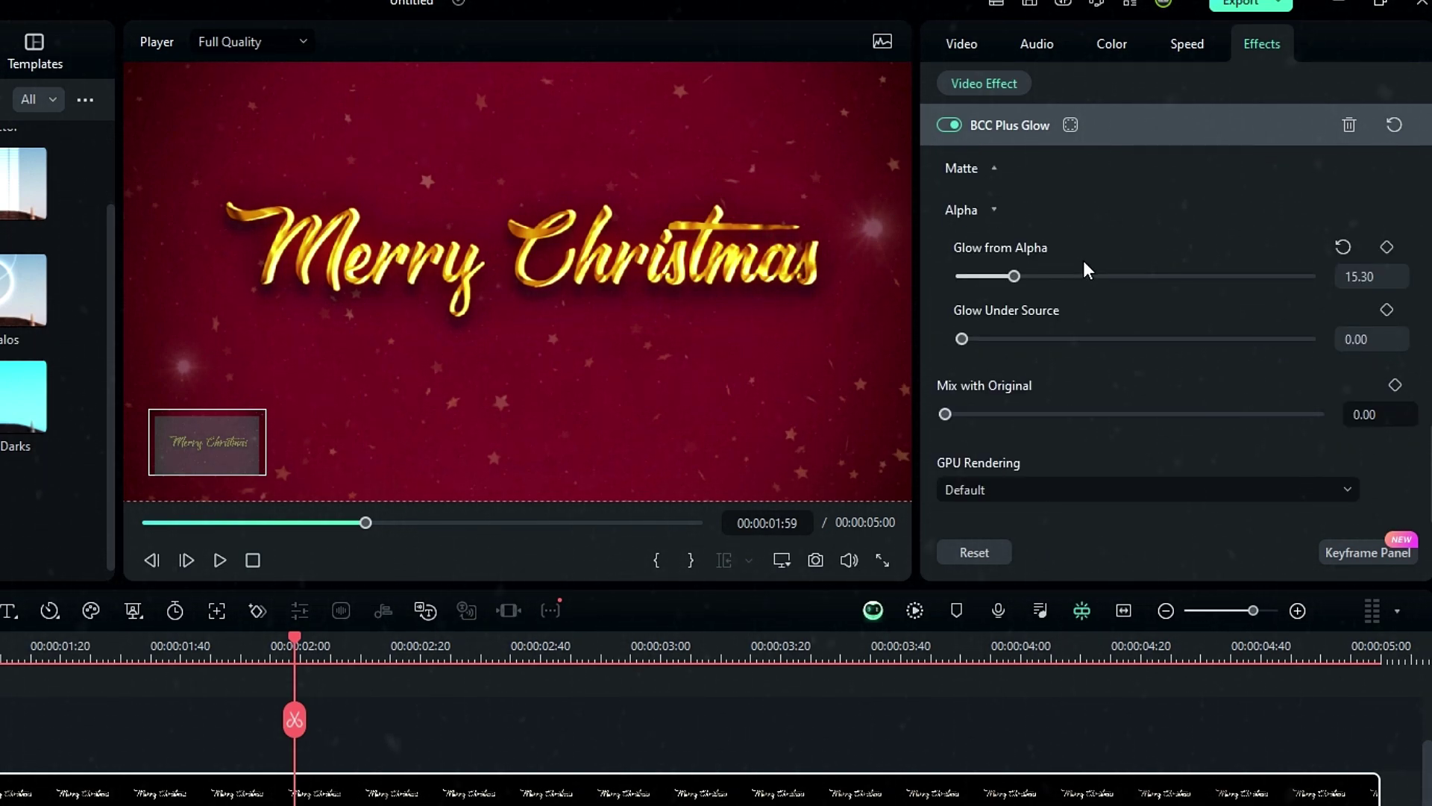
left_click(1024, 489)
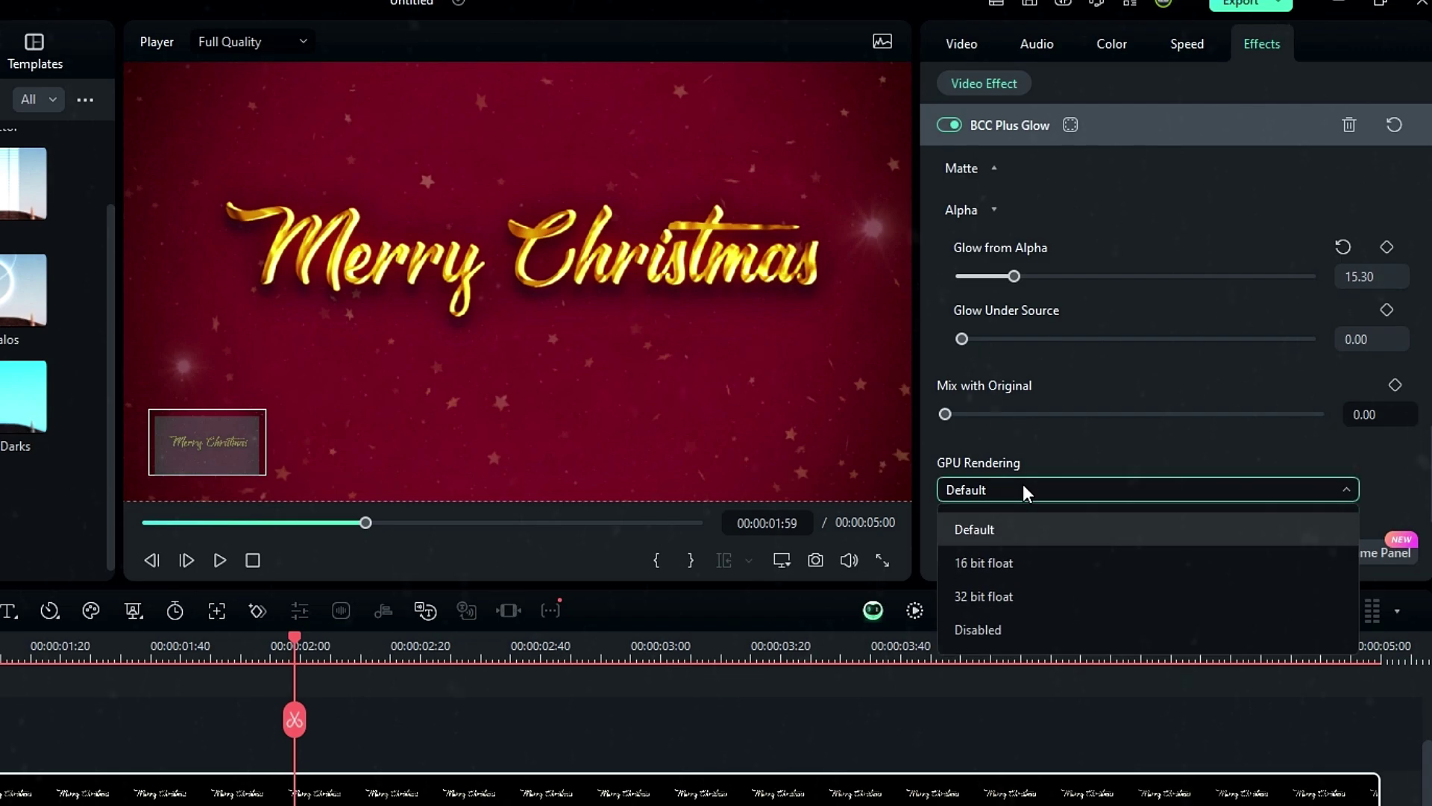
left_click(1019, 562)
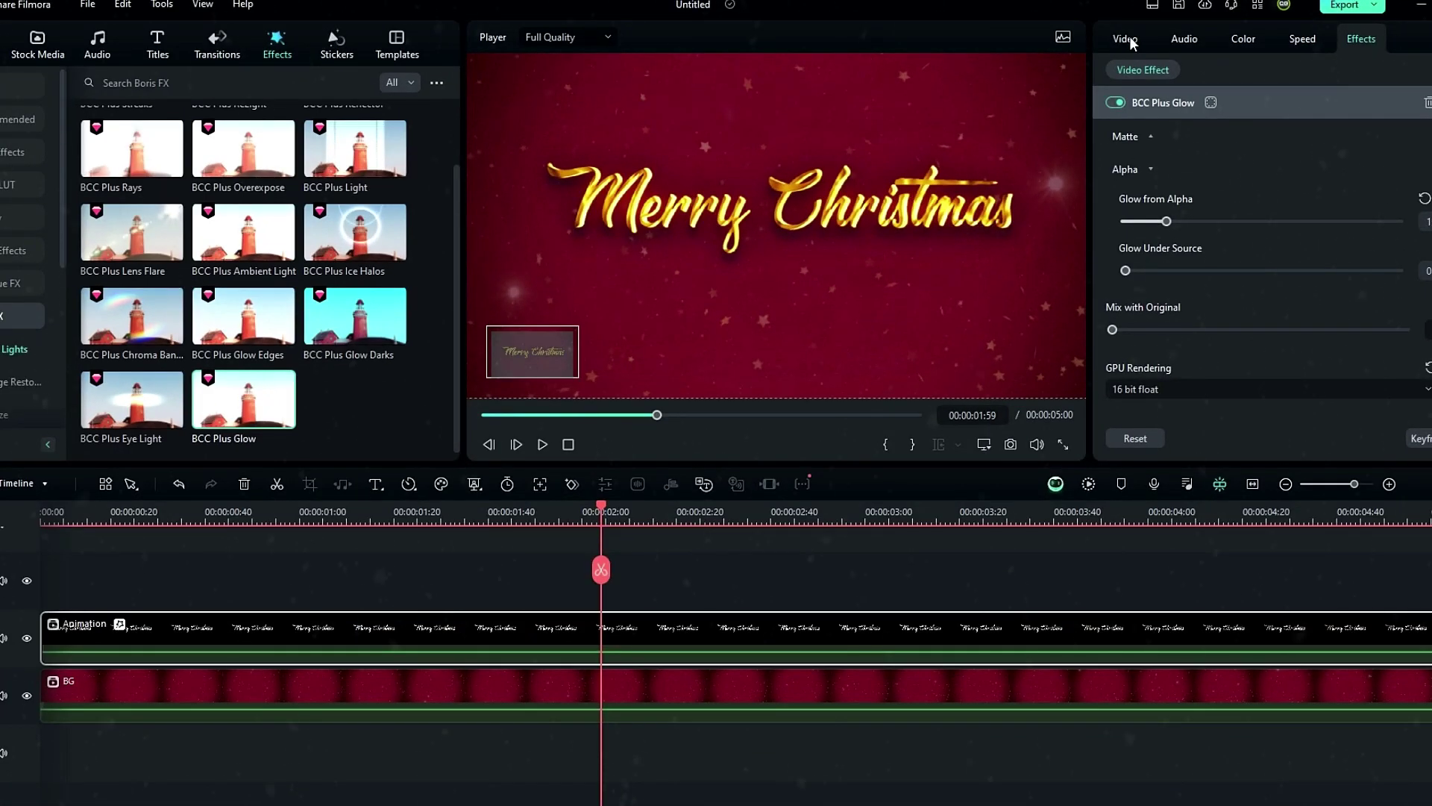
left_click(808, 322)
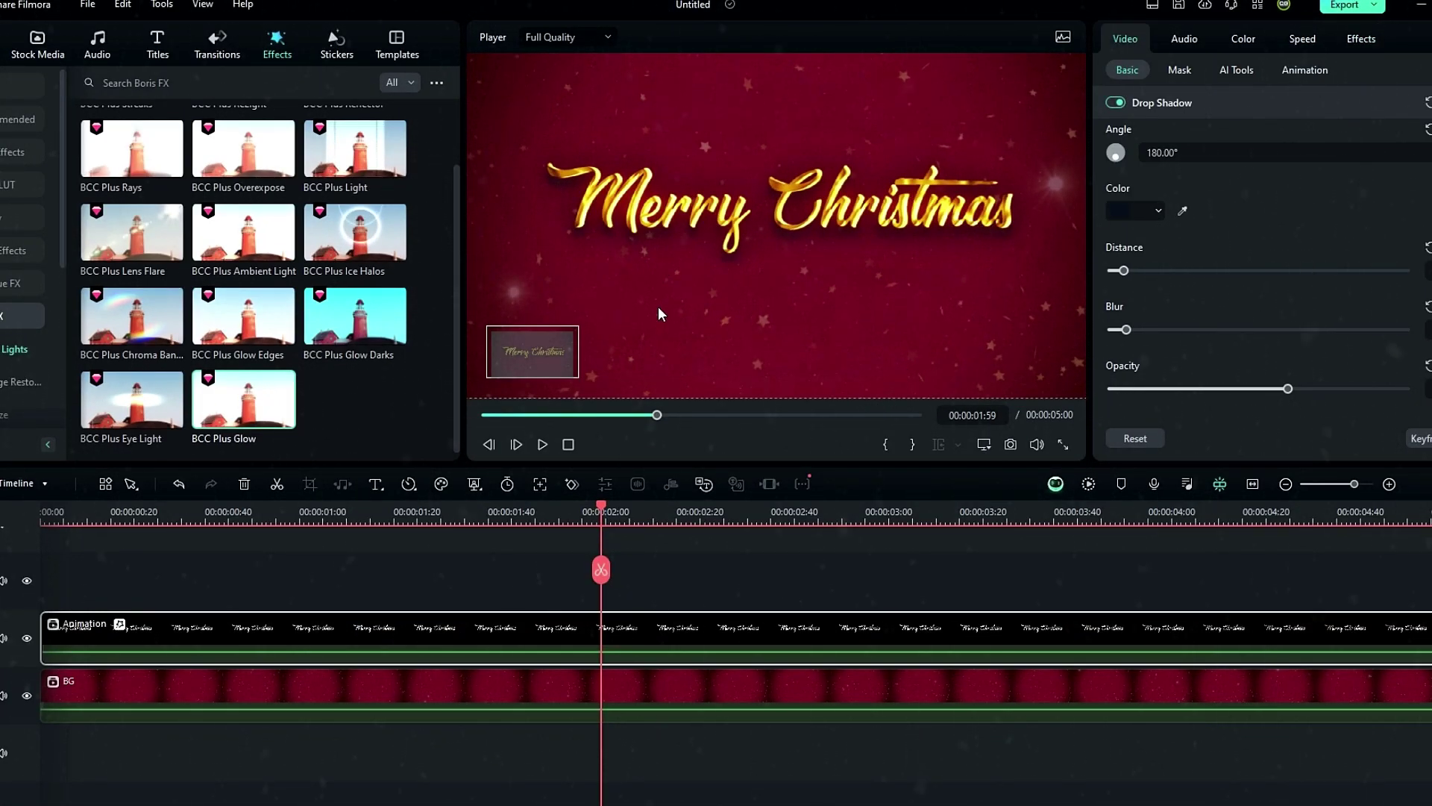
left_click_drag(609, 523, 864, 516)
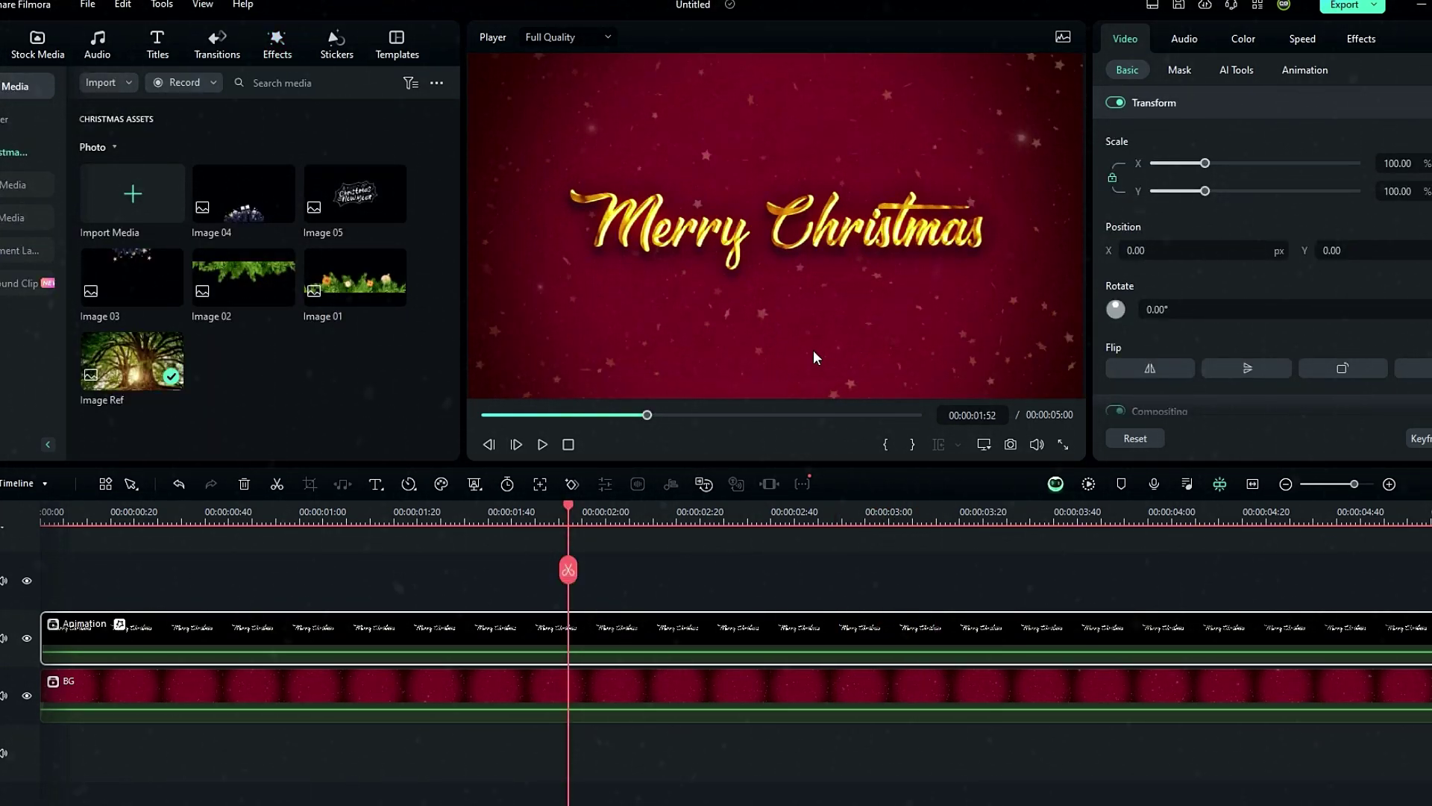
At the start of the timeline, scale the Animation clip to 400% and add a scale keyframe
key("Home")
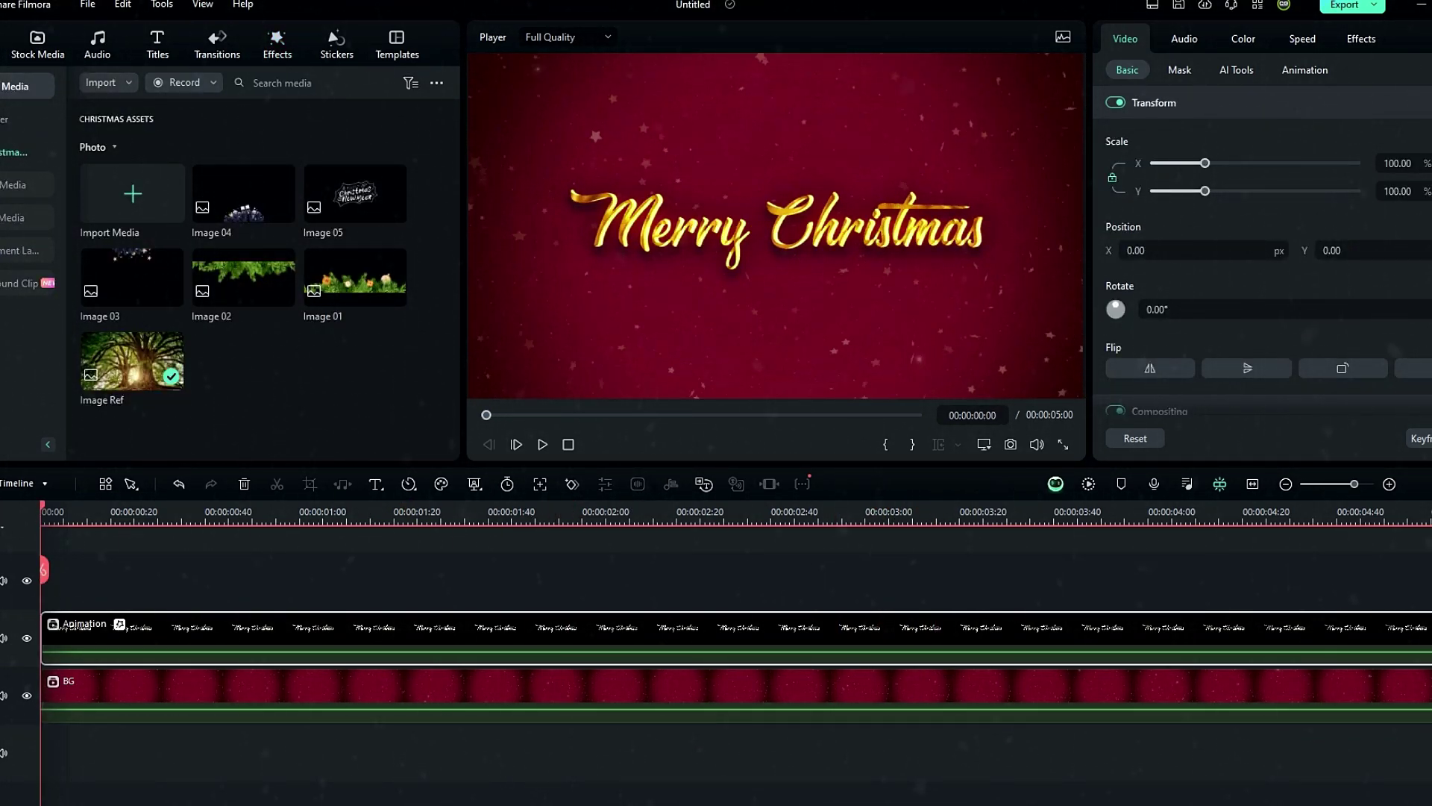
left_click(1314, 206)
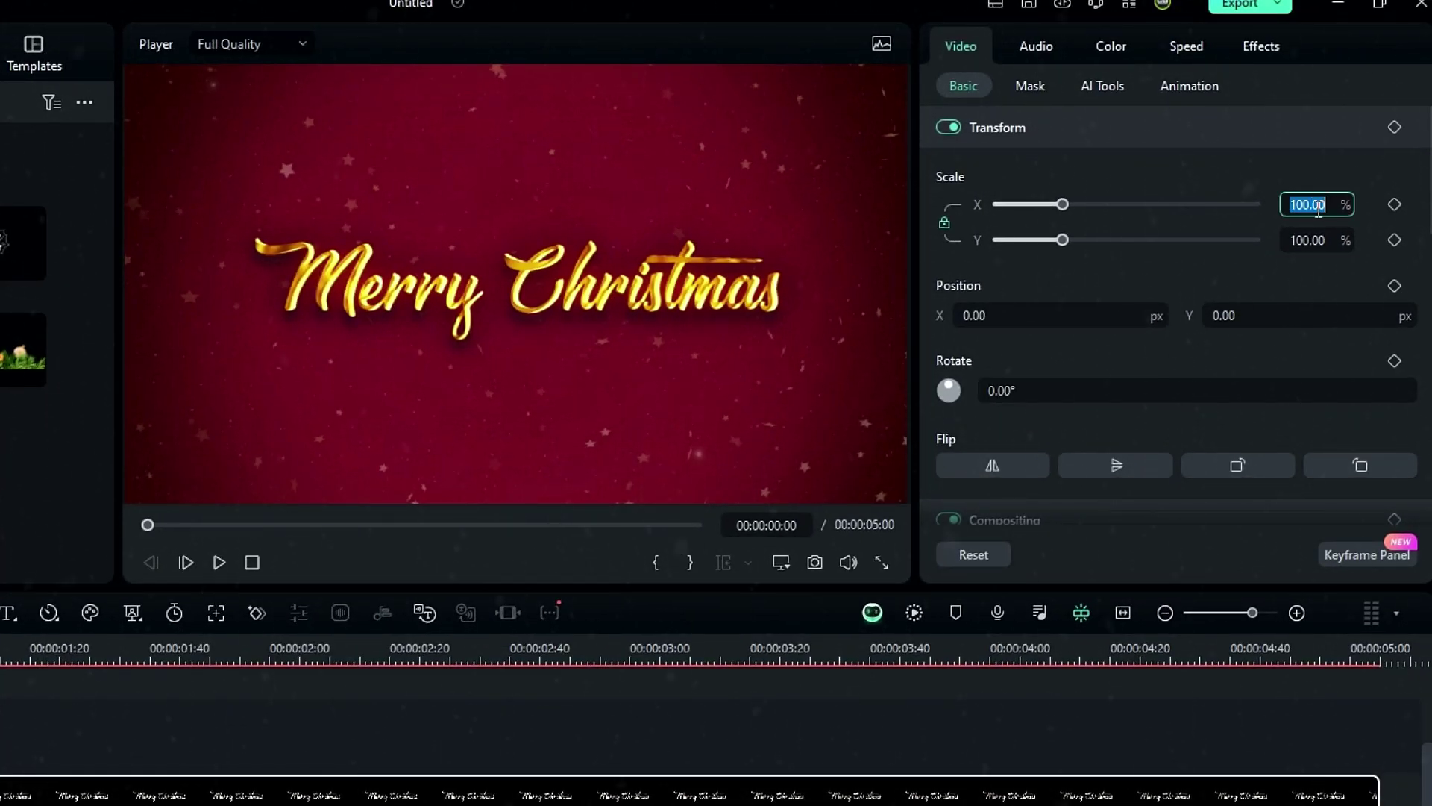
type("400")
key("Return")
left_click(1395, 206)
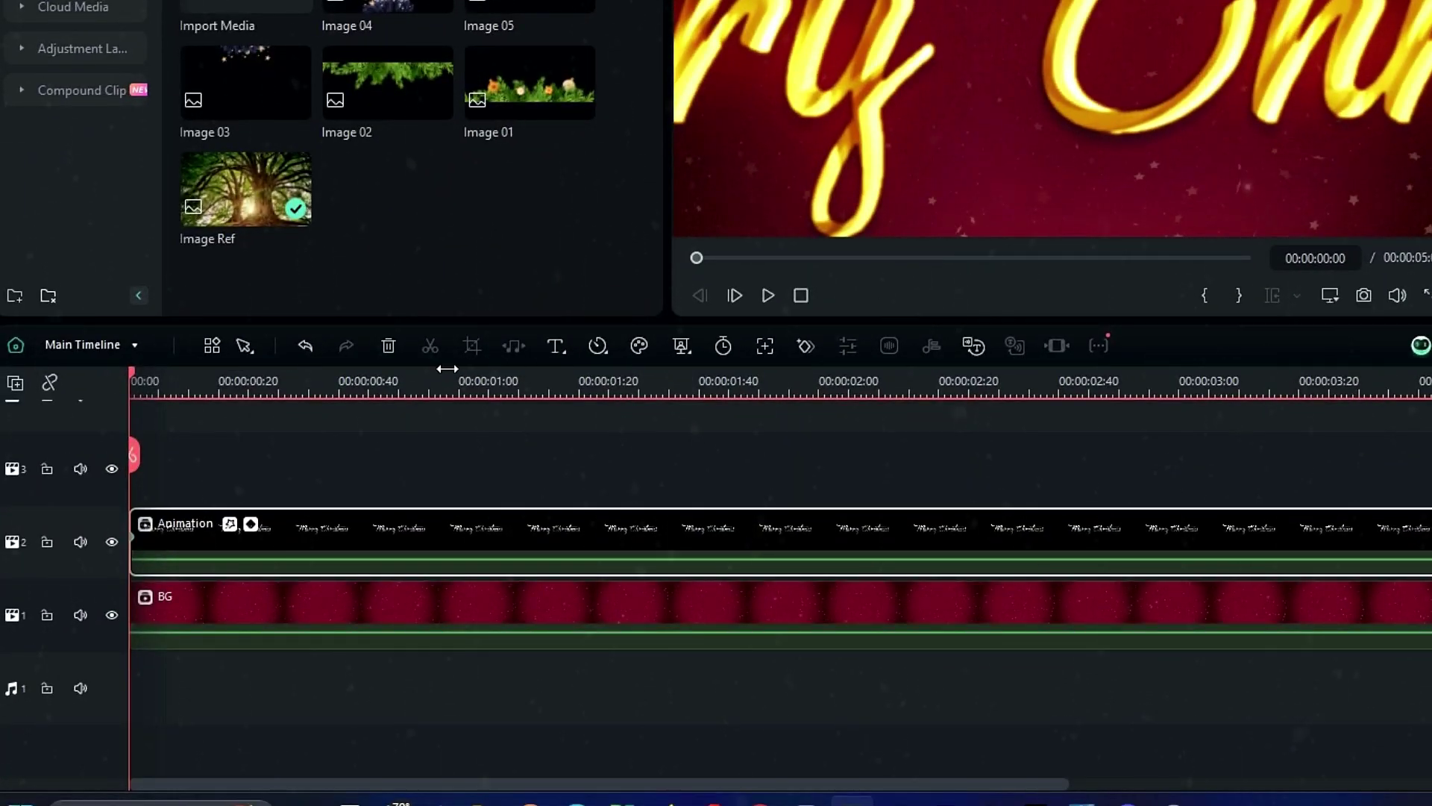
At 00:00:00:48, reset the Animation clip's scale to 100% as a second scale keyframe
left_click(0, 644)
left_click_drag(373, 378, 416, 382)
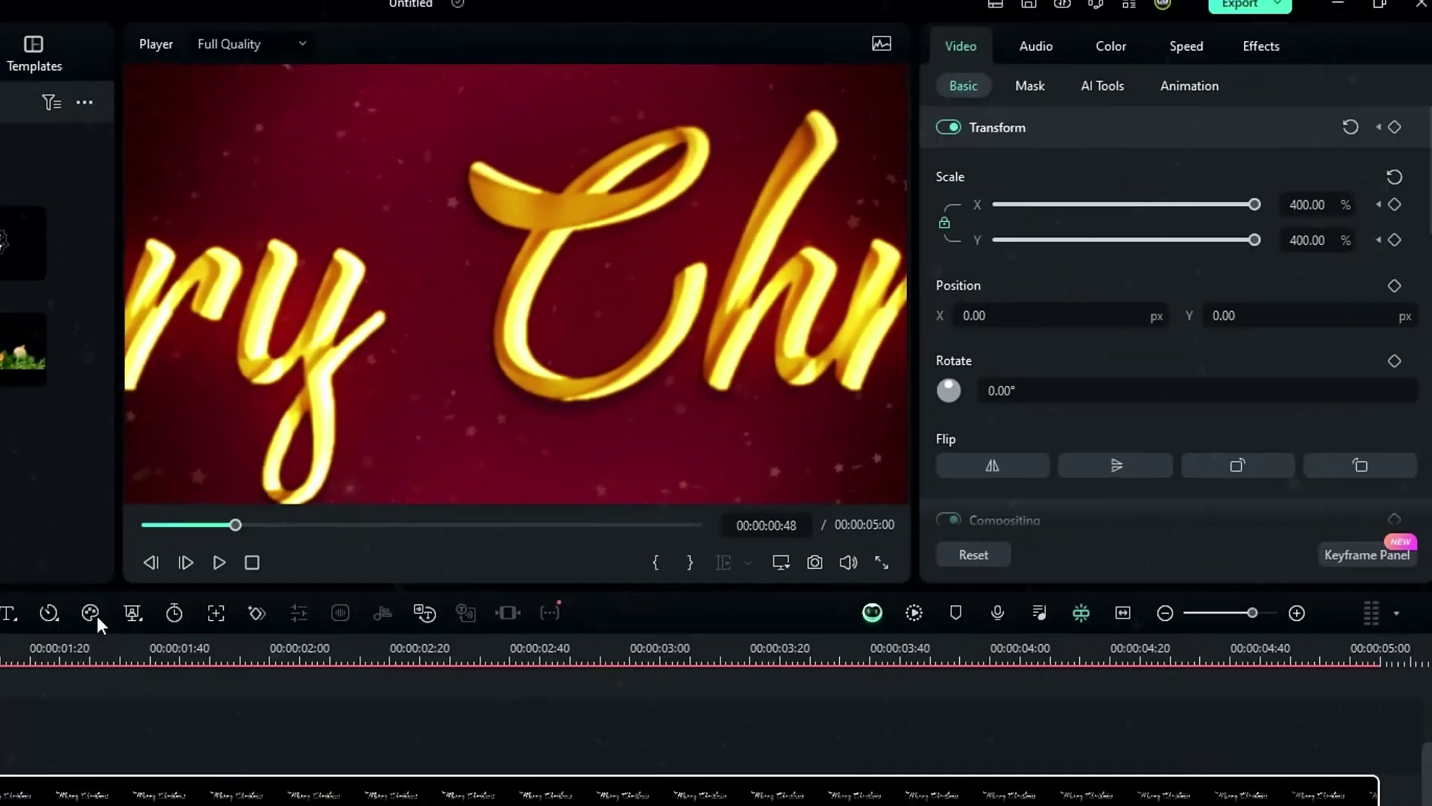
left_click(1395, 179)
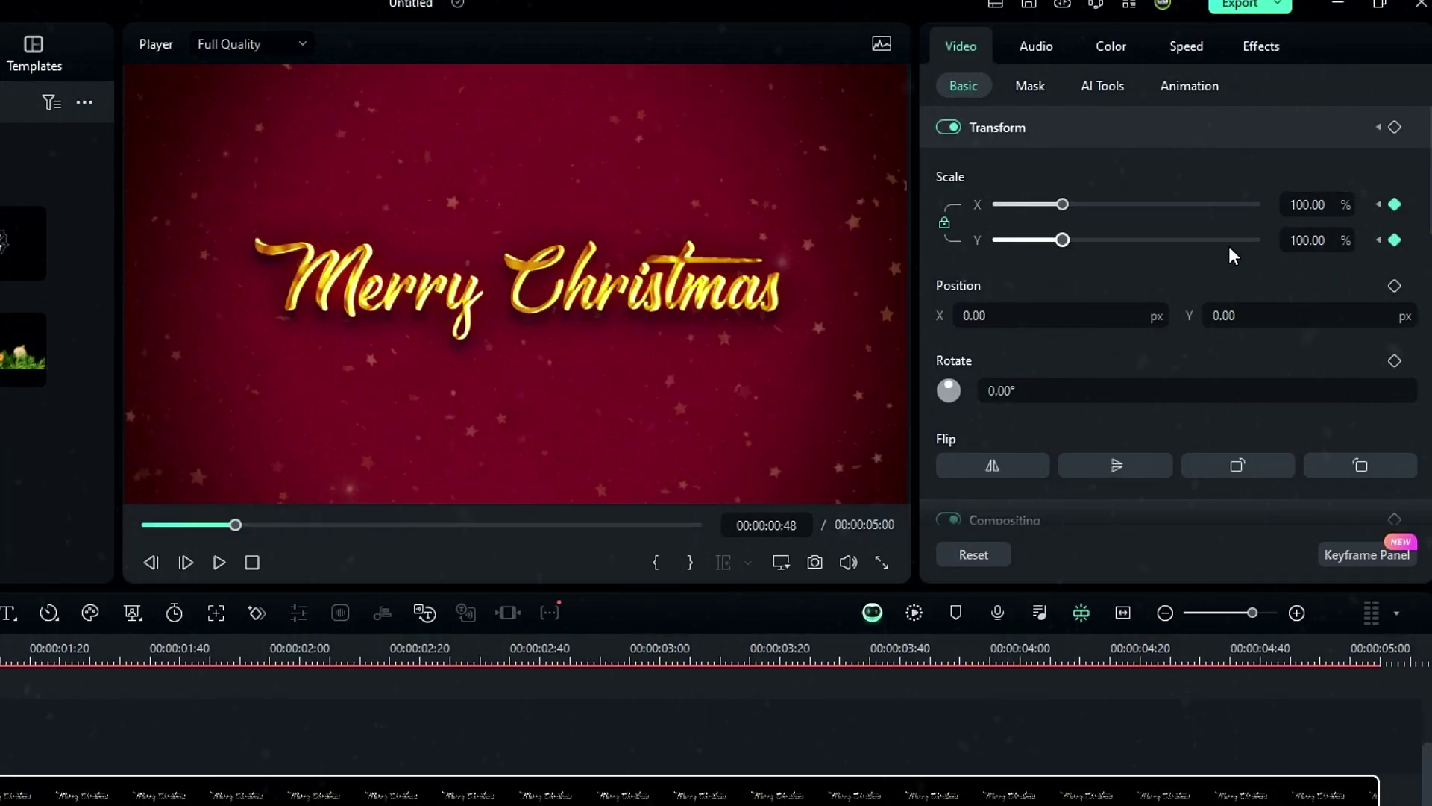
Change the interpolation of the Animation clip's second scale keyframes from Linear to Curve in the keyframe graph
left_click(1337, 550)
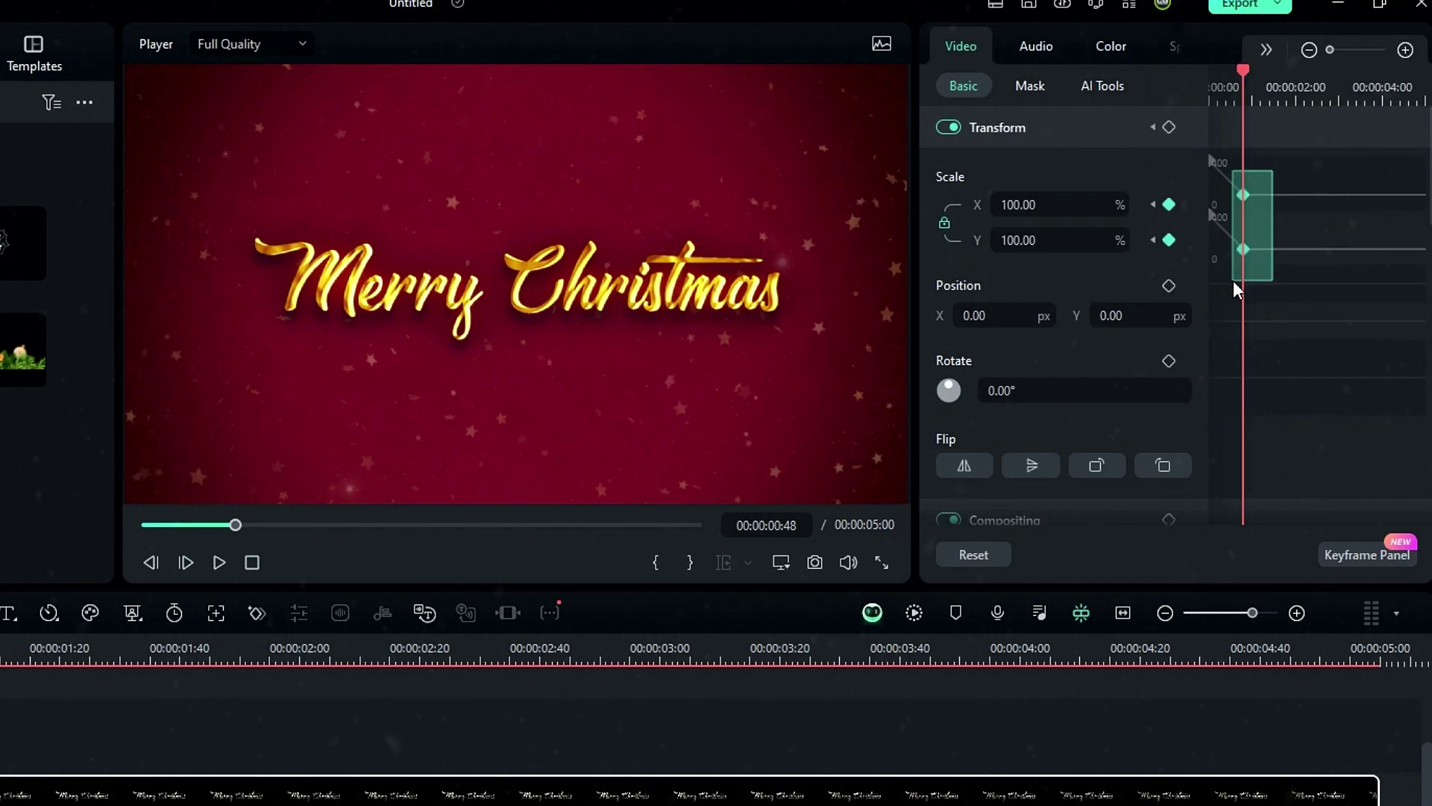
right_click(1244, 248)
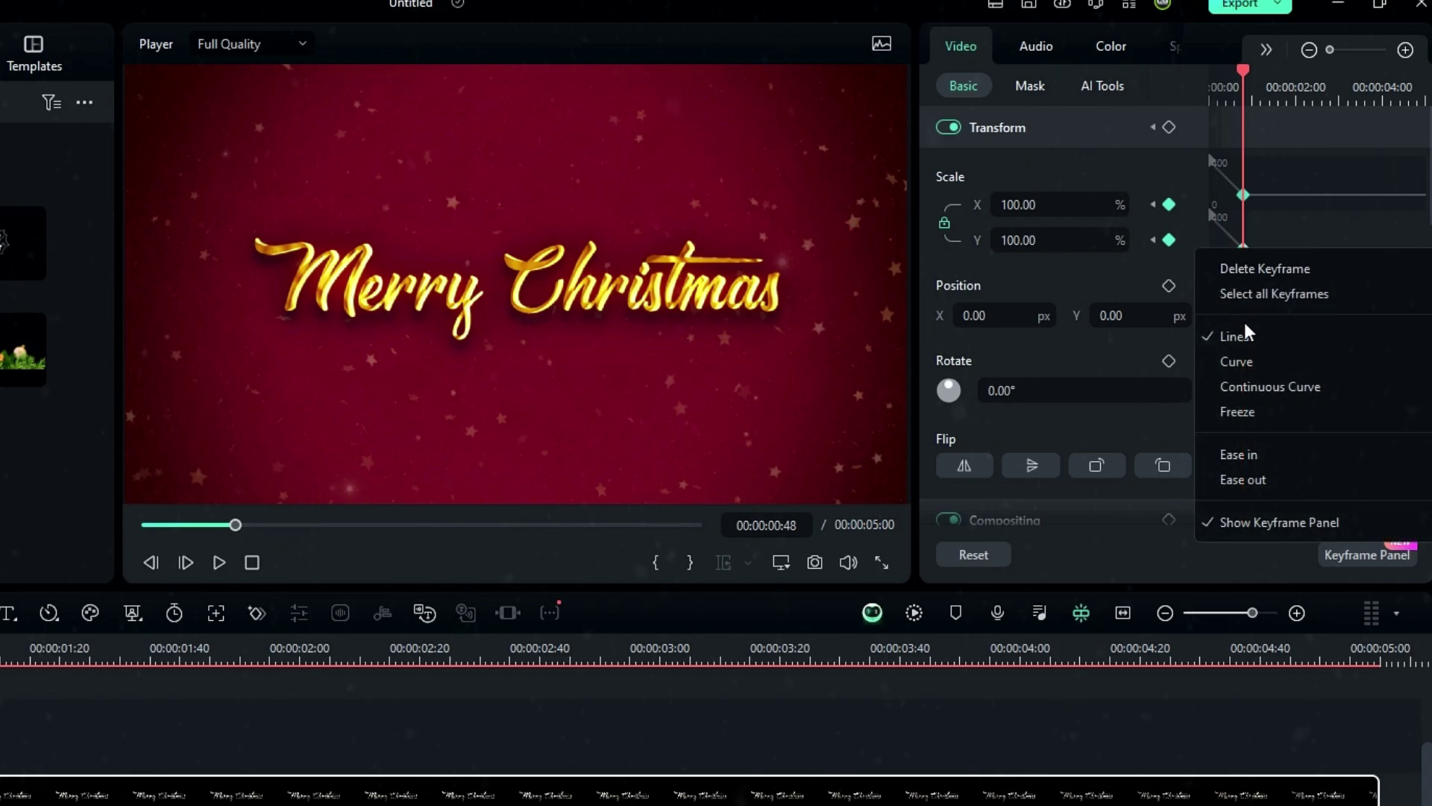
left_click(1239, 362)
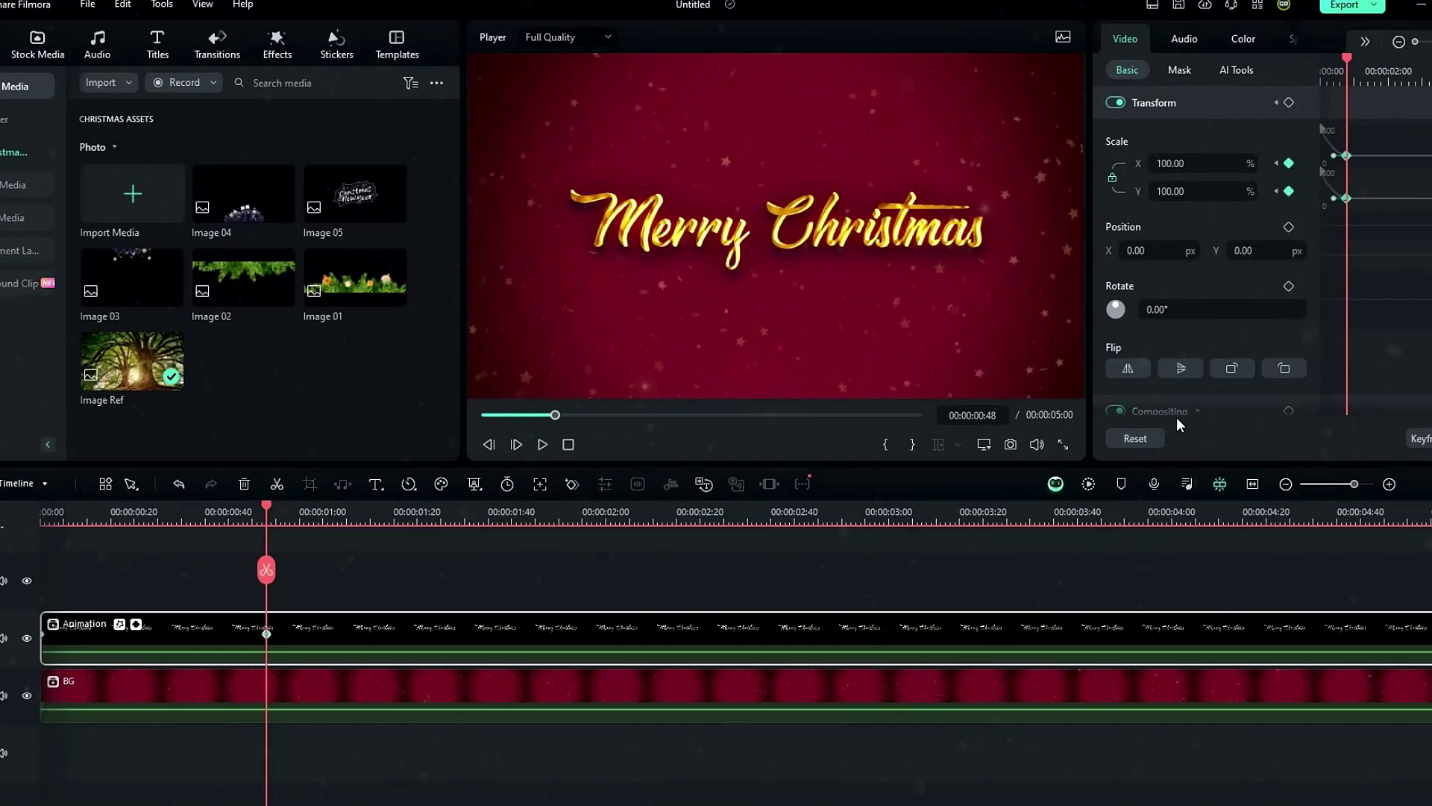
Start a preview render and play the title's zoom-out animation from the start of the timeline
left_click(914, 612)
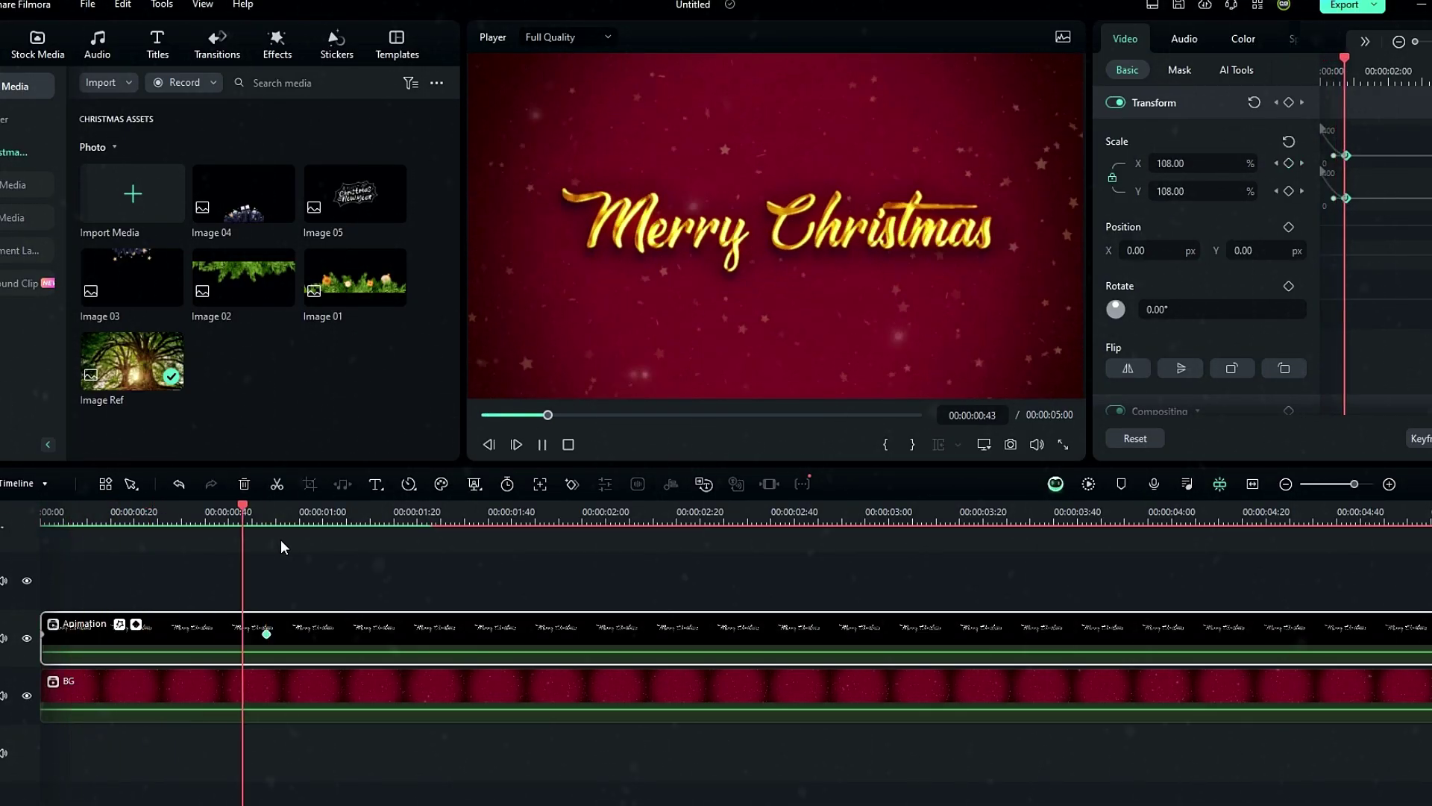
key("space")
left_click_drag(283, 527, 20, 520)
key("space")
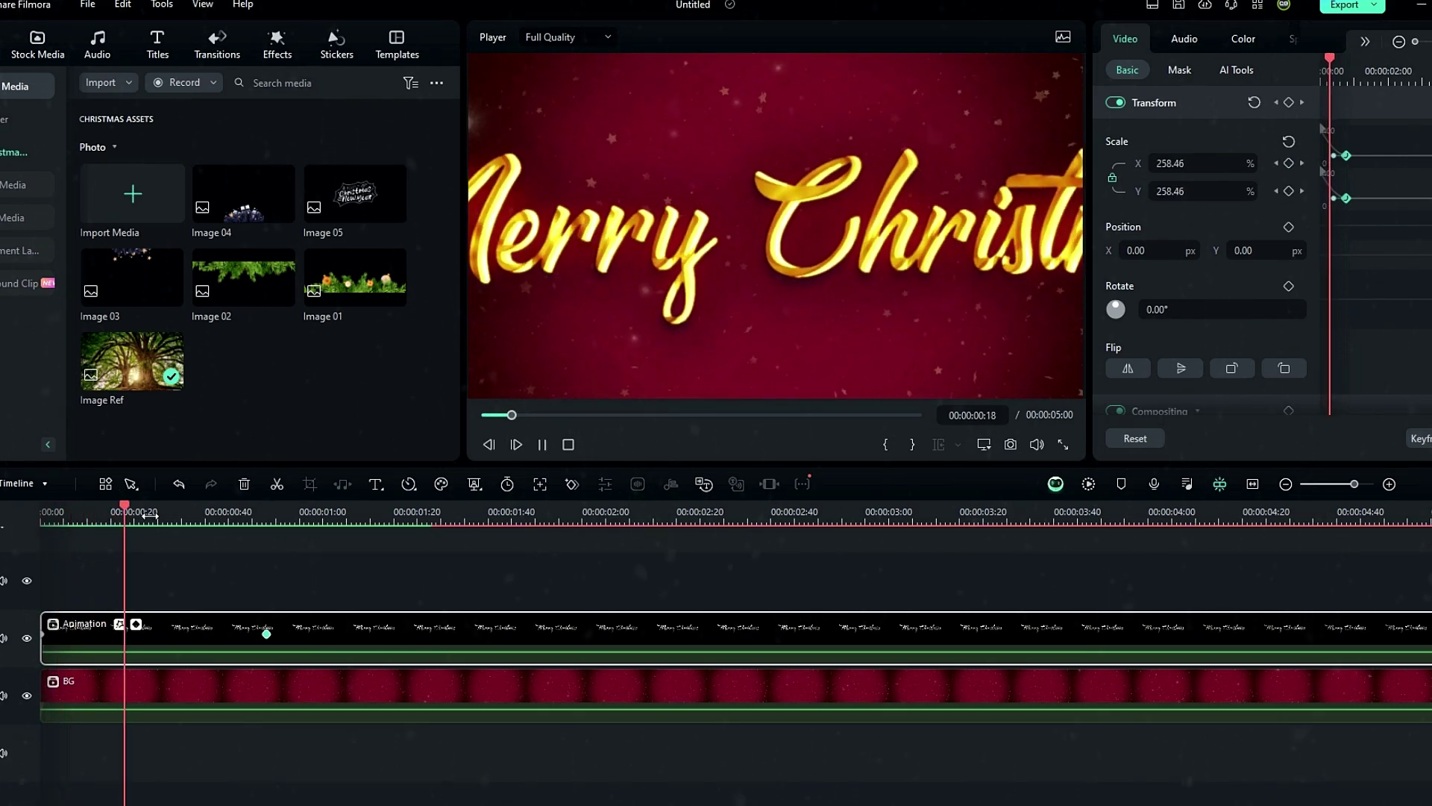
key("space")
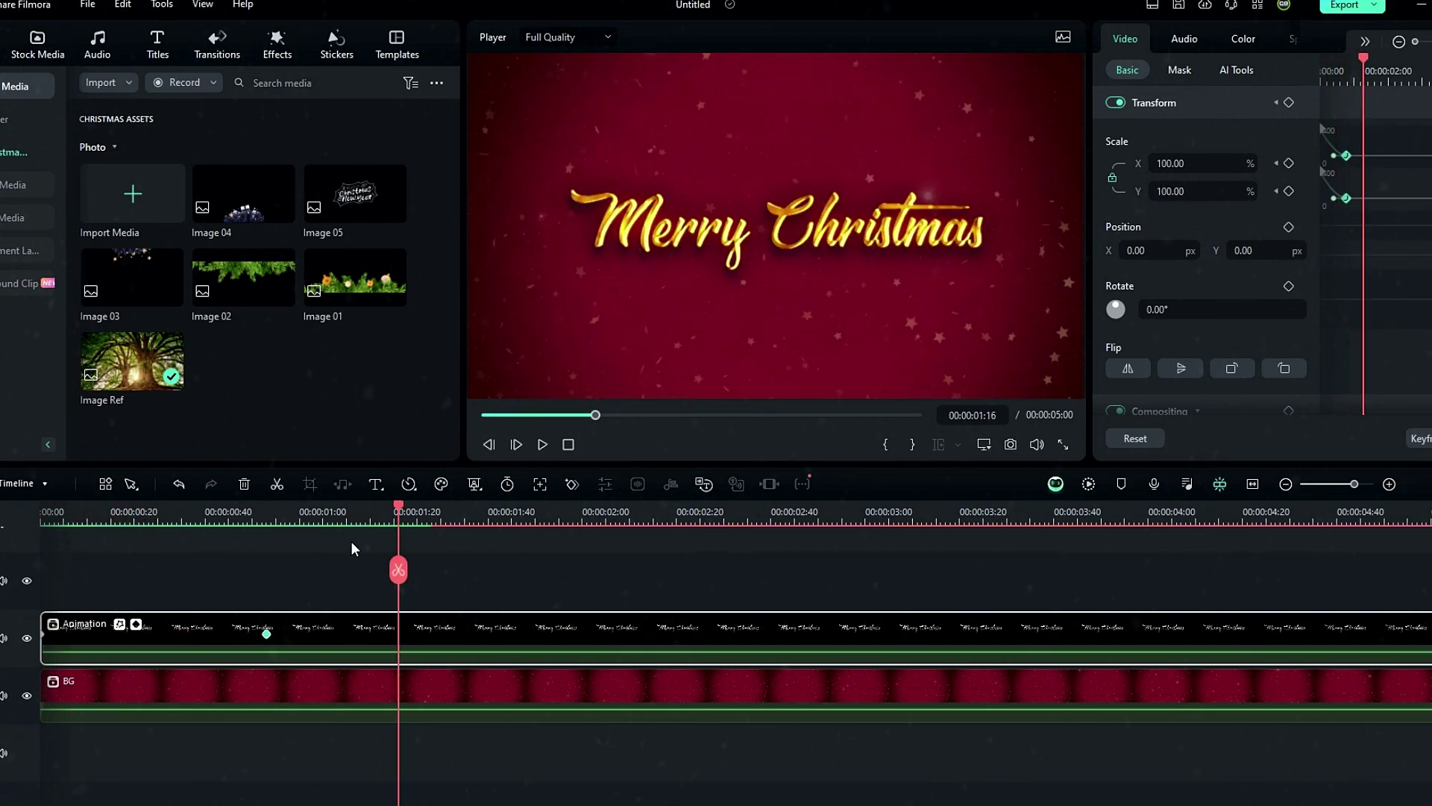
At the start of the timeline, add an opacity keyframe of 0 to the Animation clip
scroll(1186, 332, "down", 2)
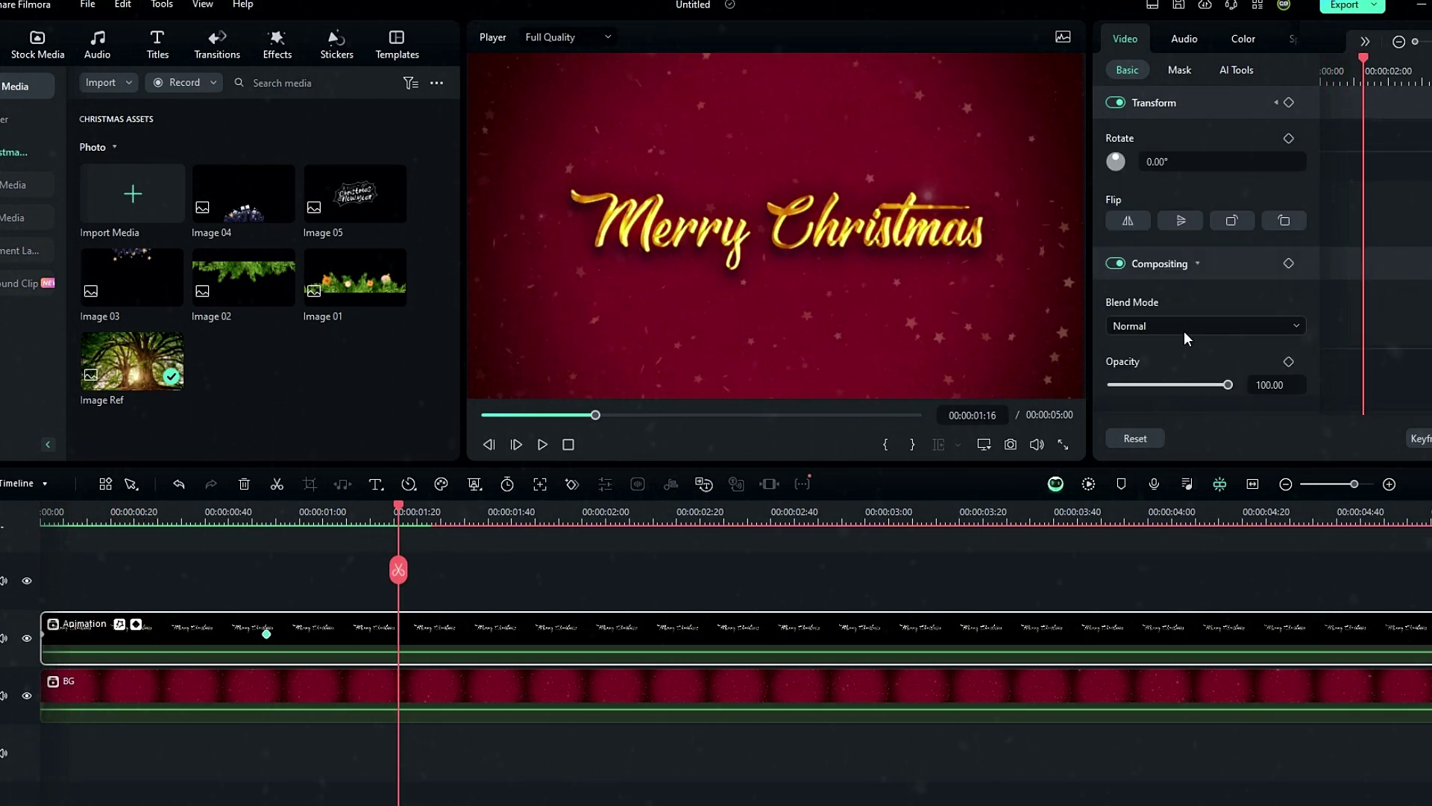
left_click_drag(398, 516, 41, 517)
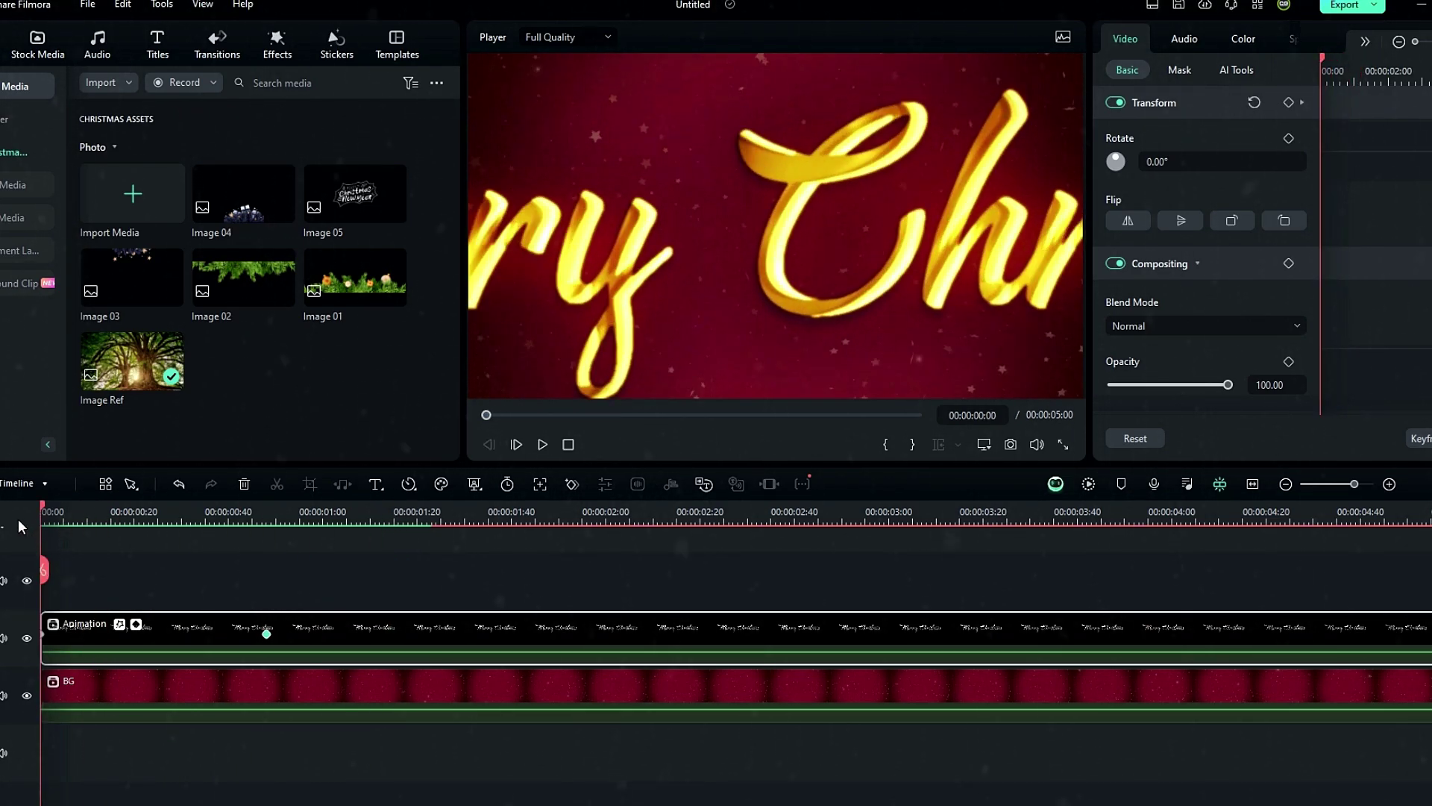
left_click(1168, 458)
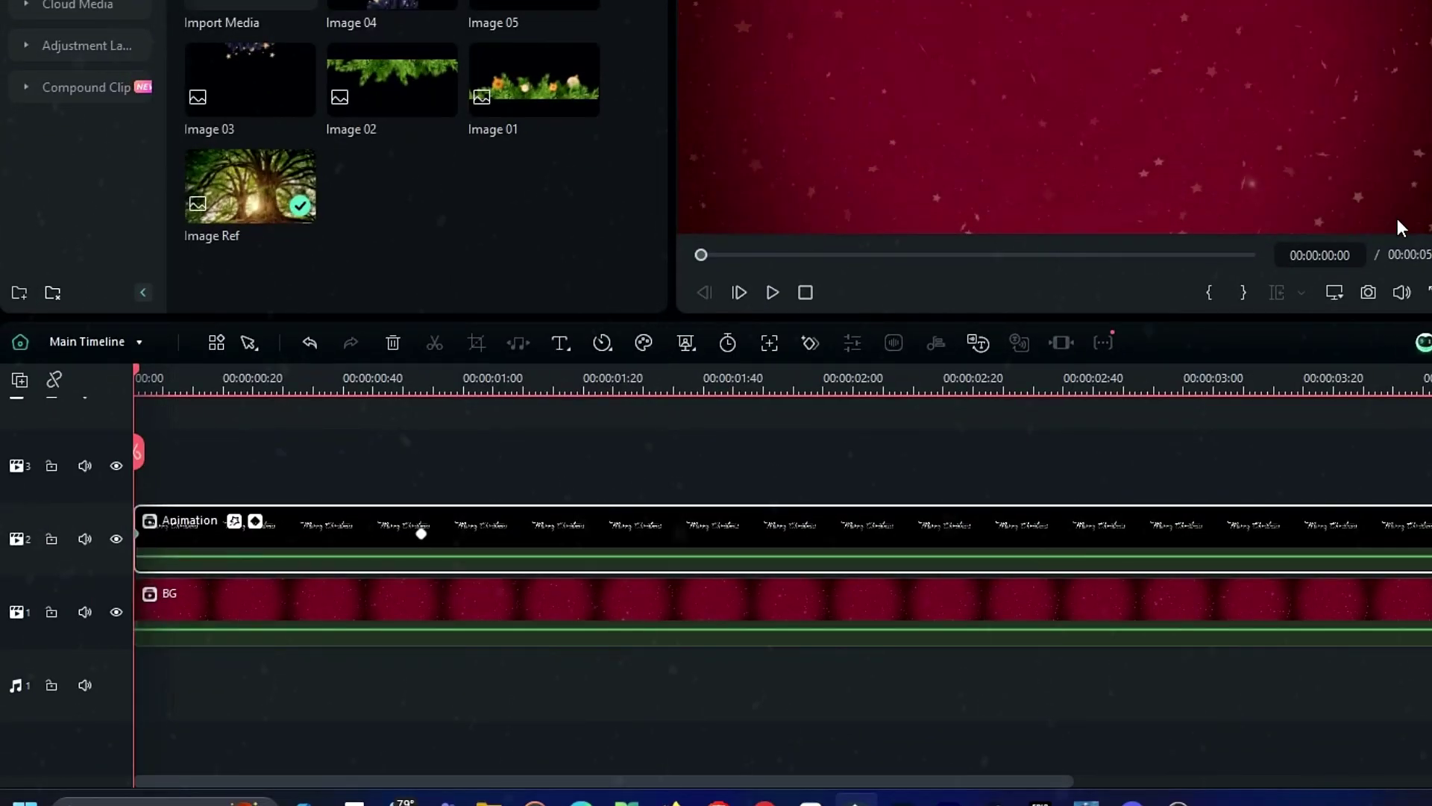
At 00:00:00:29, raise the Animation clip's opacity to 100 and set that opacity keyframe's interpolation to Curve
left_click(366, 375)
left_click_drag(364, 374, 311, 364)
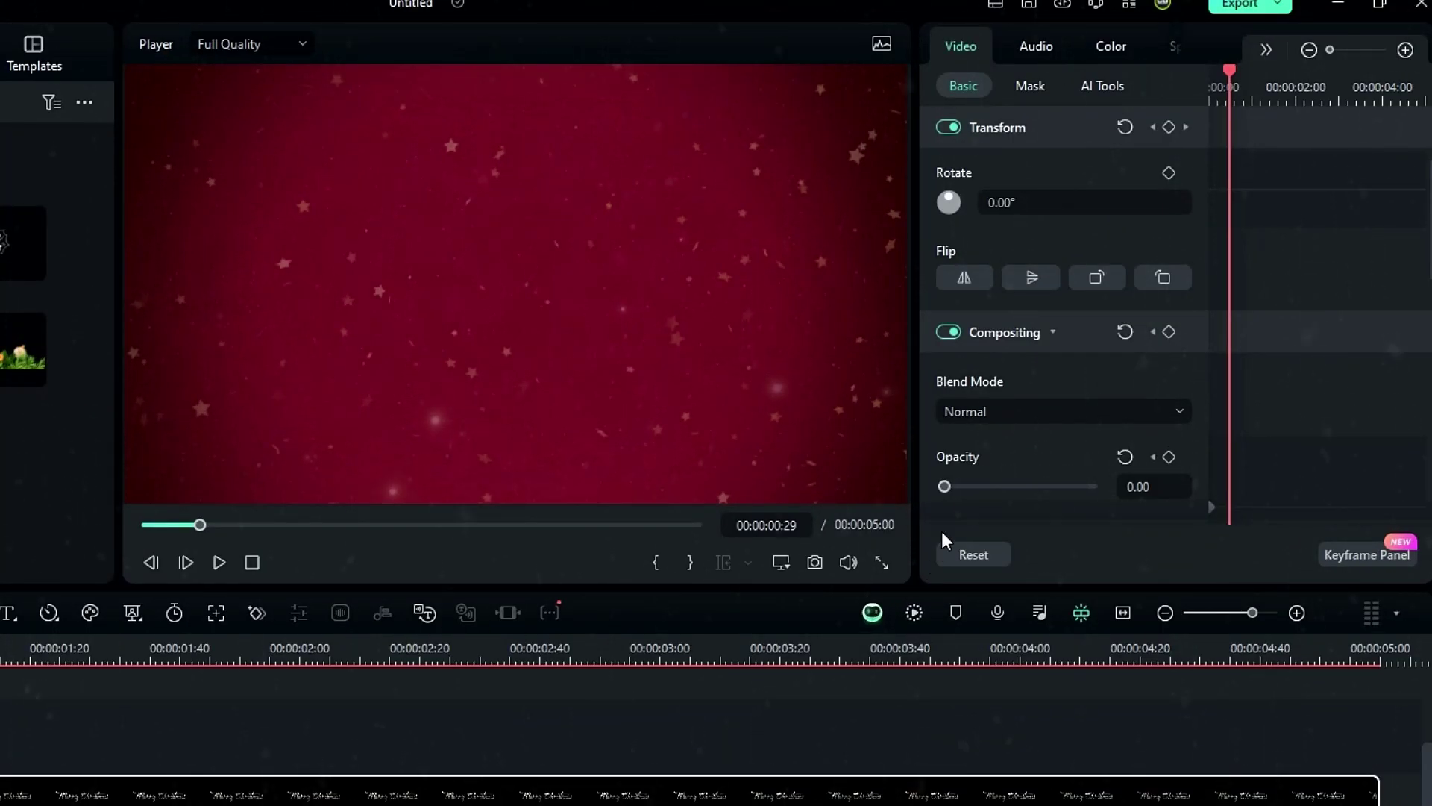
left_click_drag(944, 486, 1100, 485)
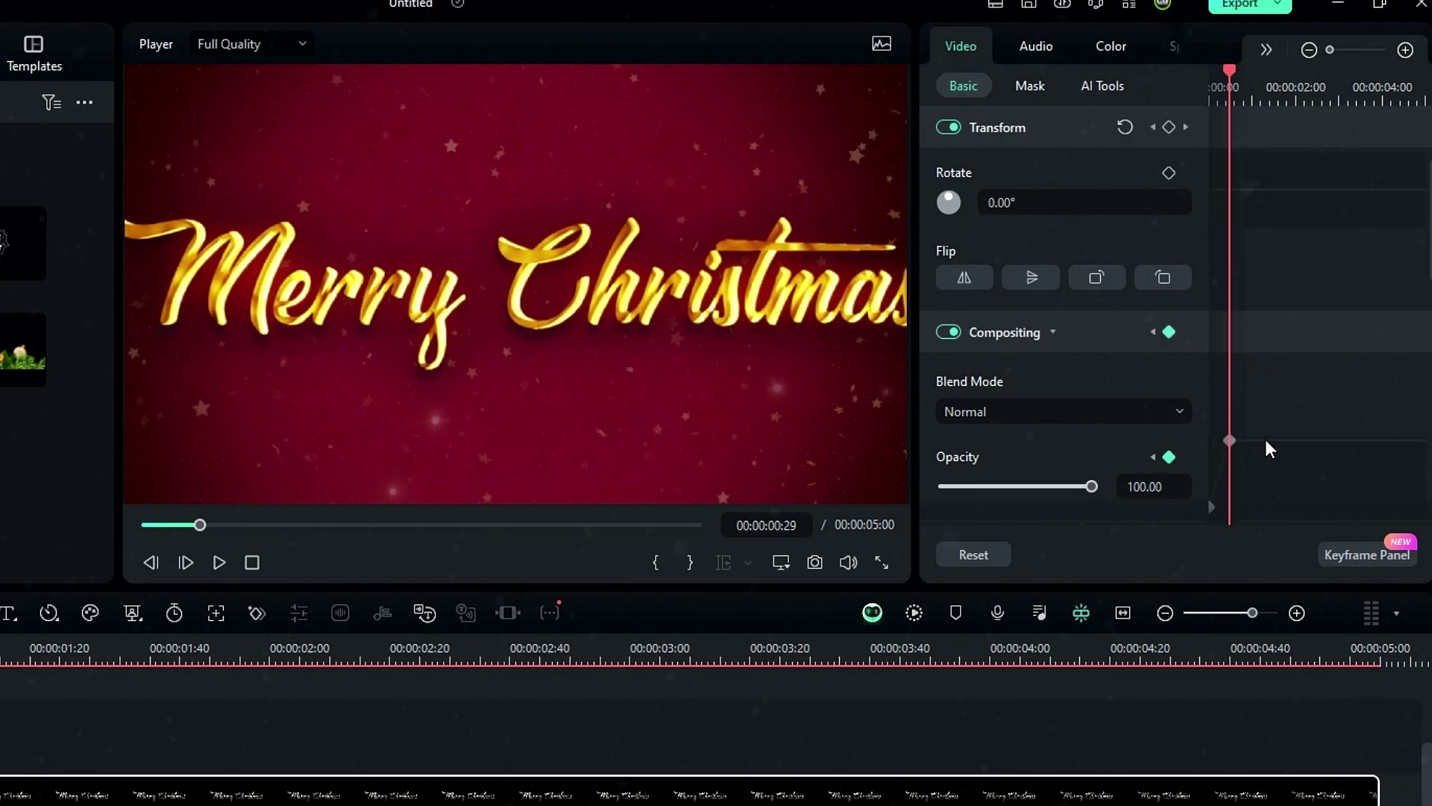
right_click(1229, 440)
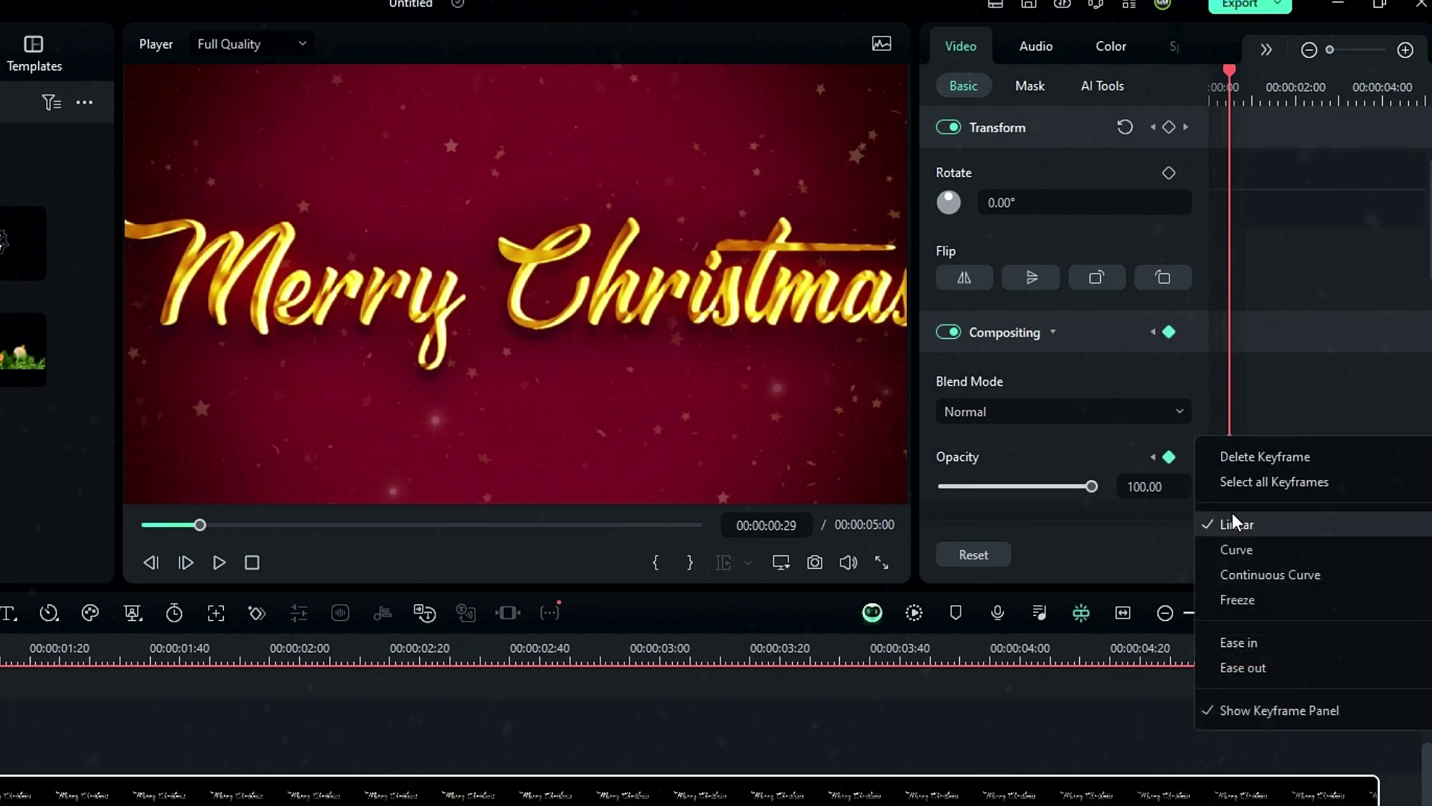
left_click(1230, 551)
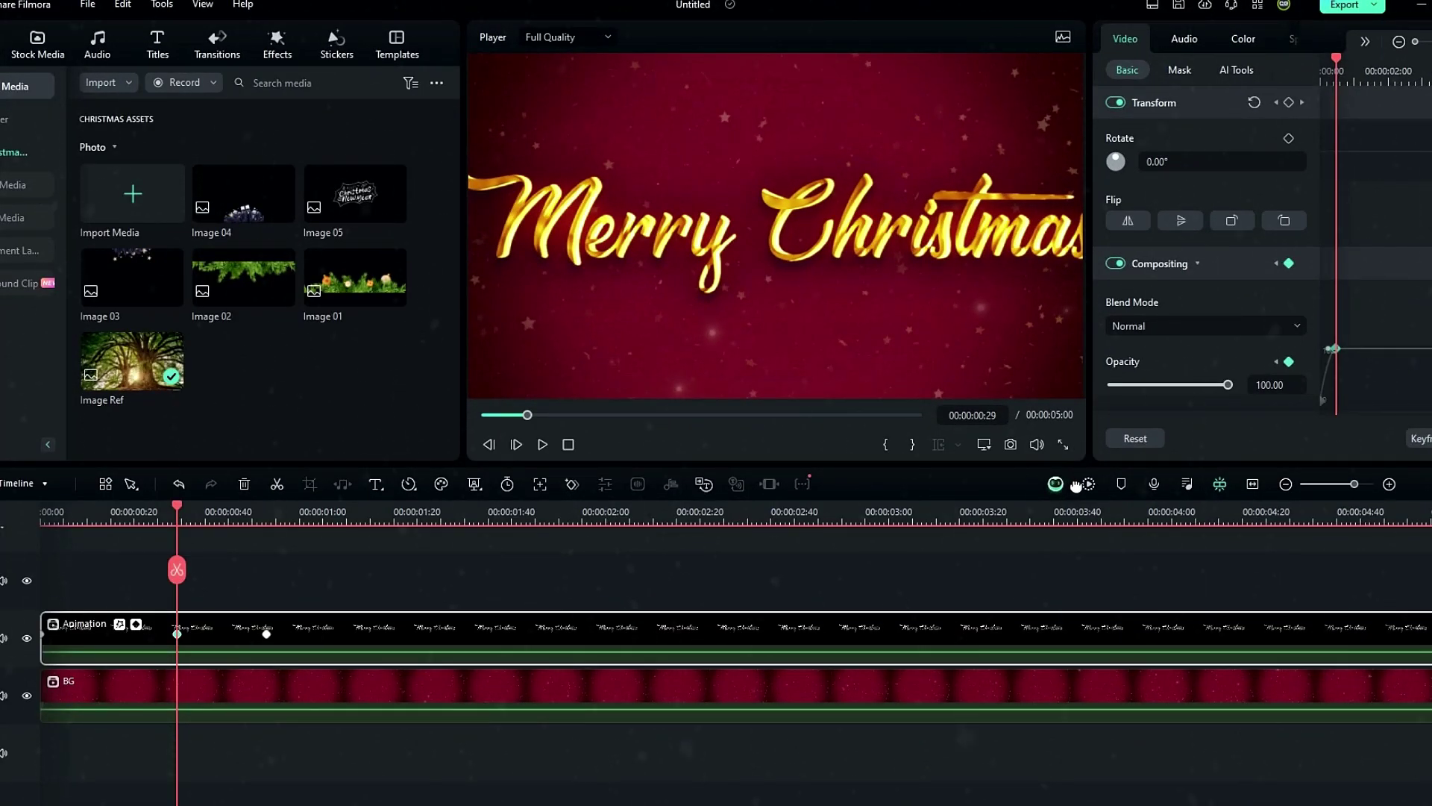
Start a preview render and play back the title's combined fade-in and zoom-out
left_click(1076, 486)
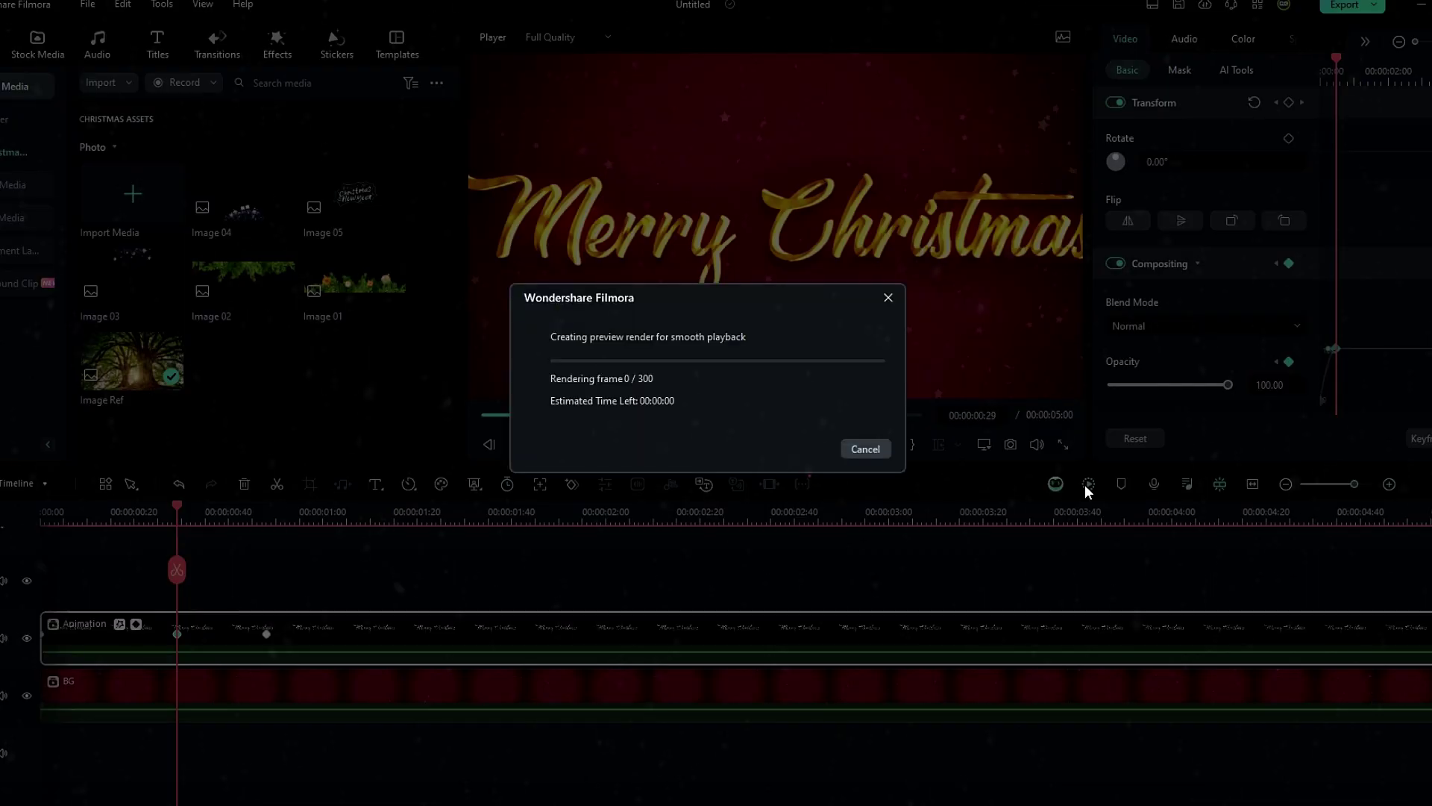
left_click(864, 448)
key("space")
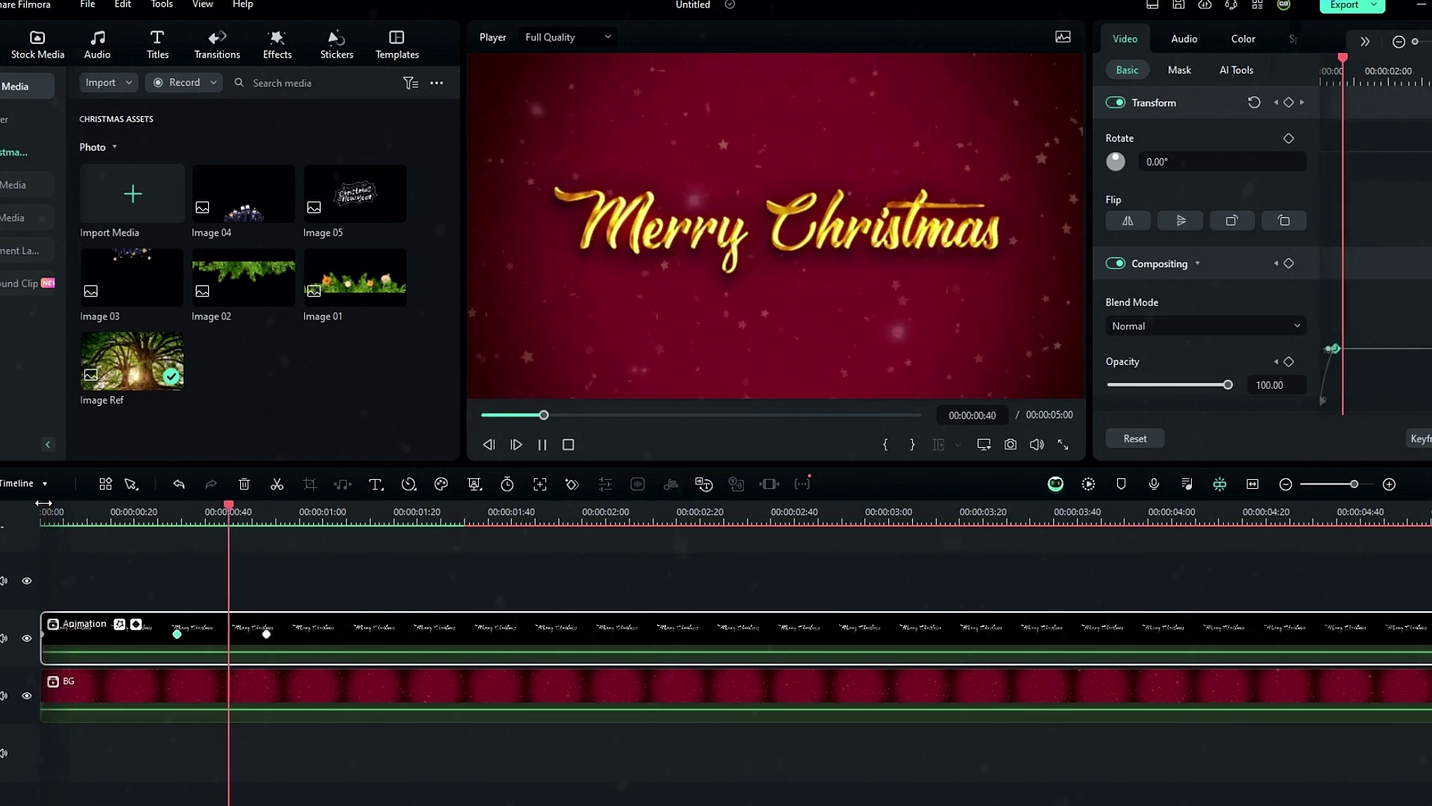
key("space")
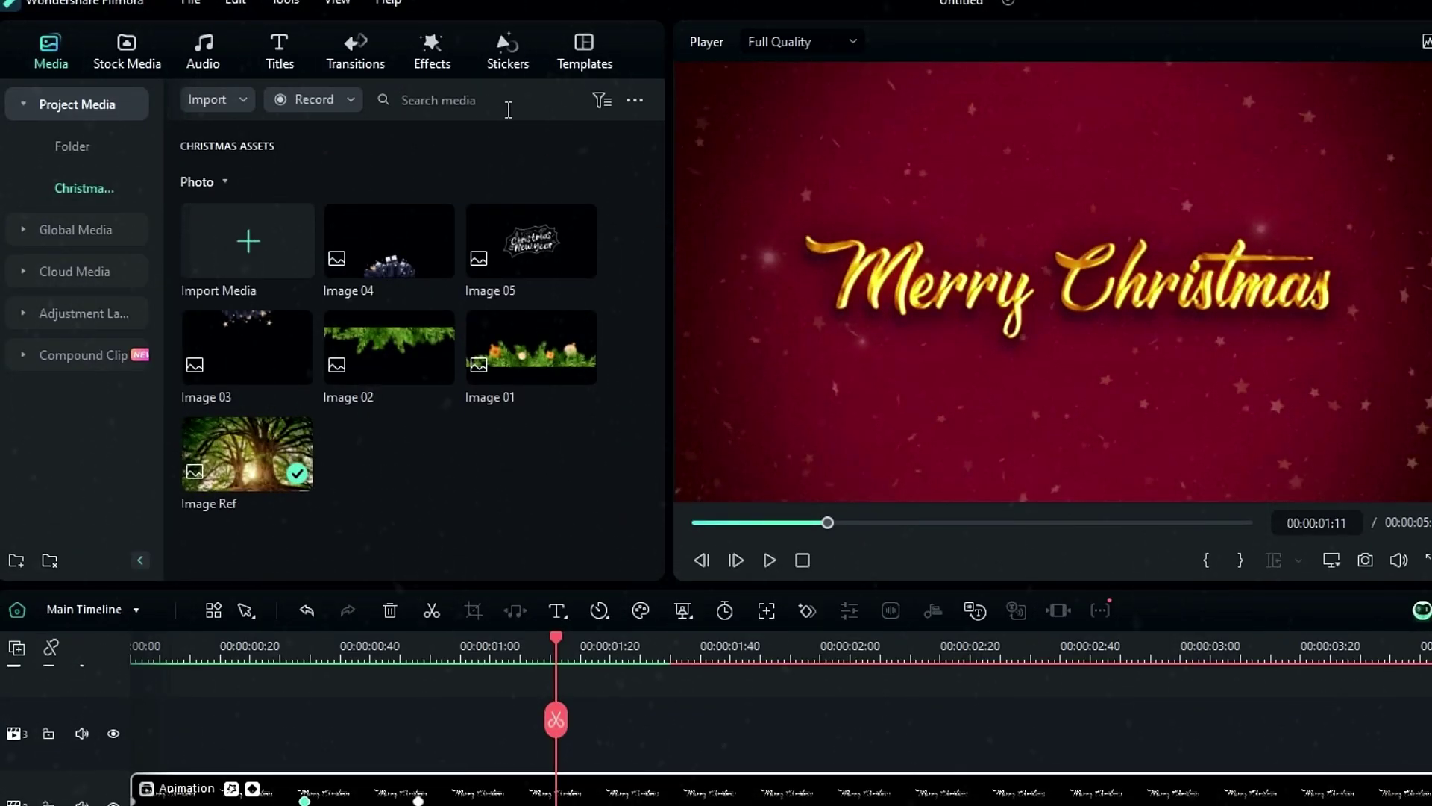
Apply the Zoom Blur effect from the NewBlue FX Stylizer collection to the Animation clip
left_click(448, 56)
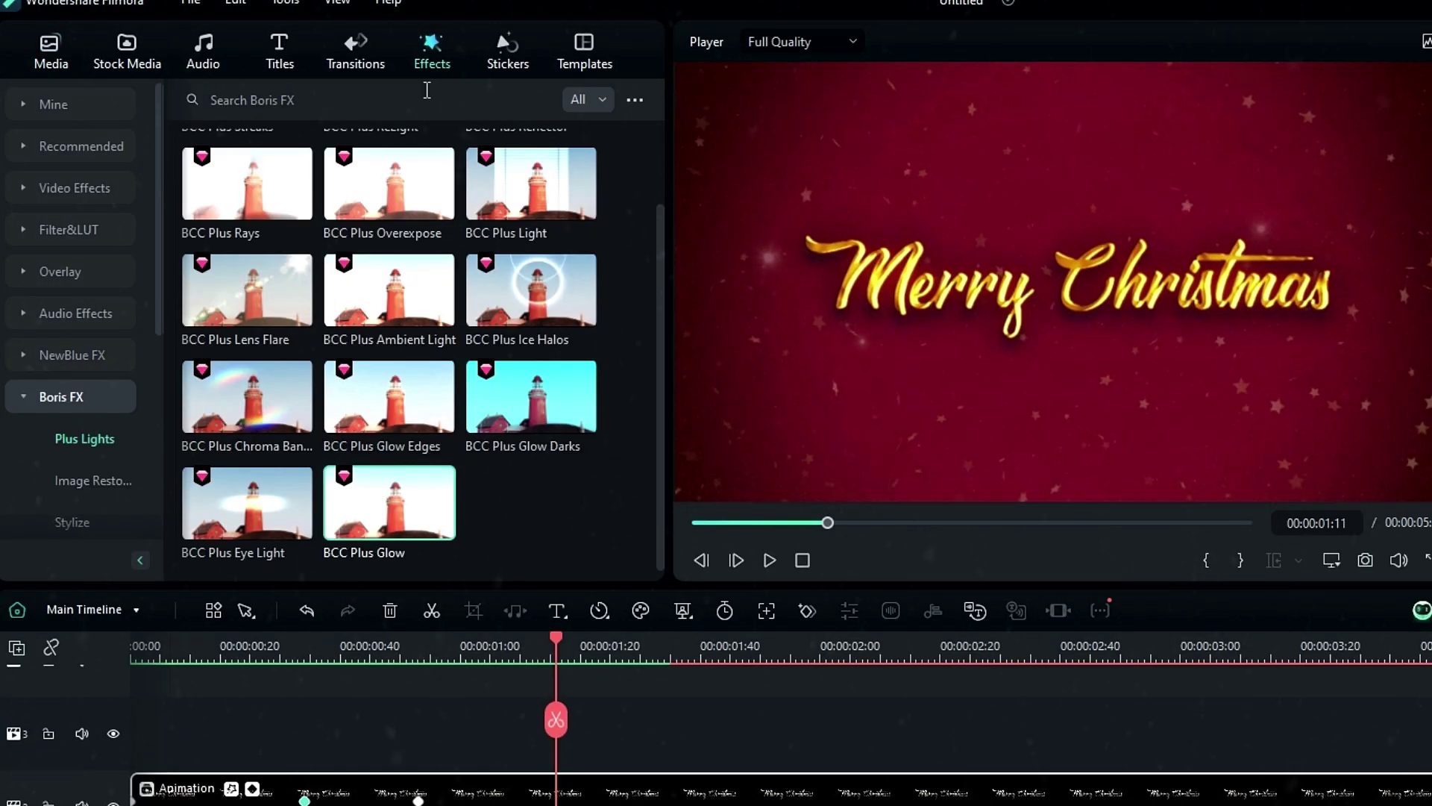
left_click(102, 364)
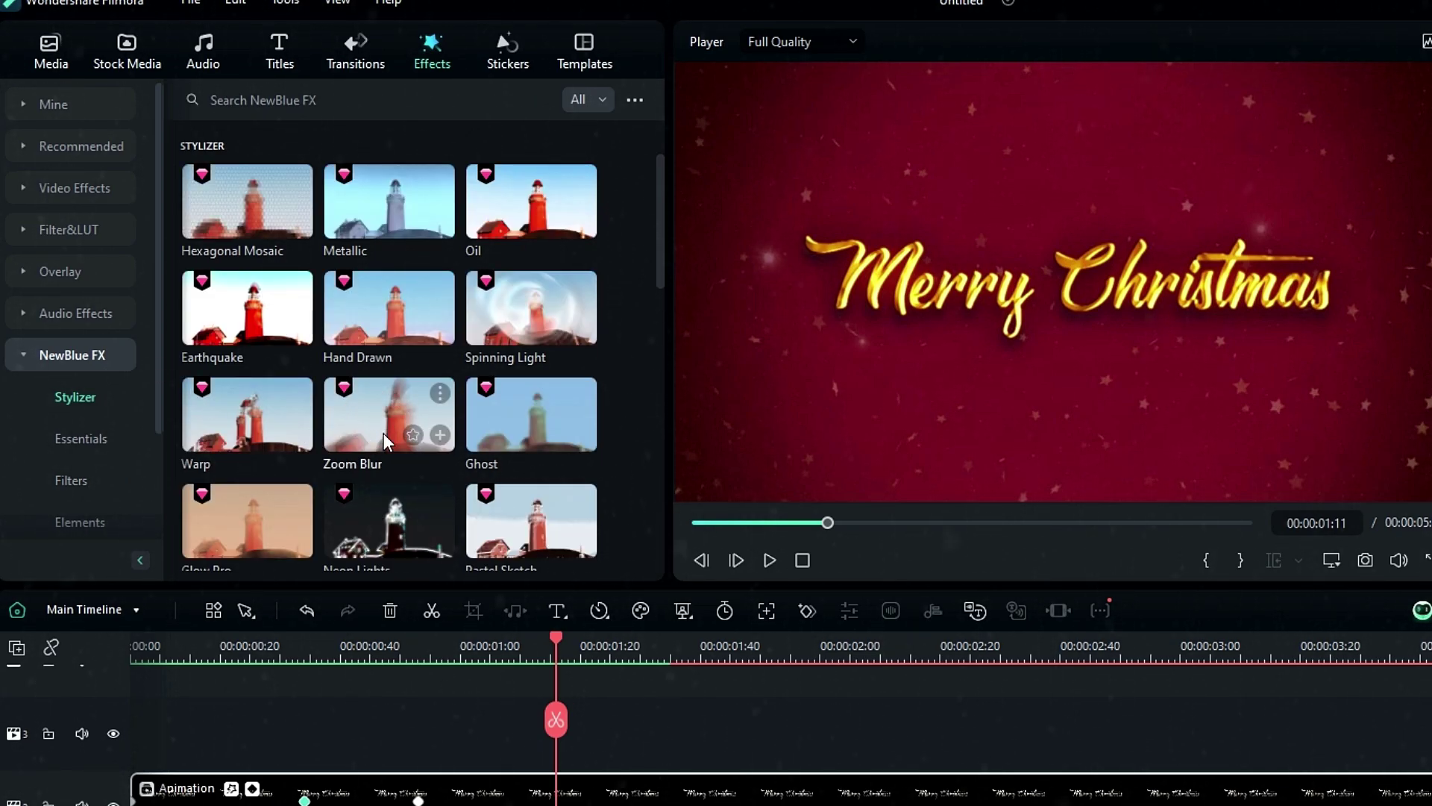
left_click_drag(379, 424, 440, 799)
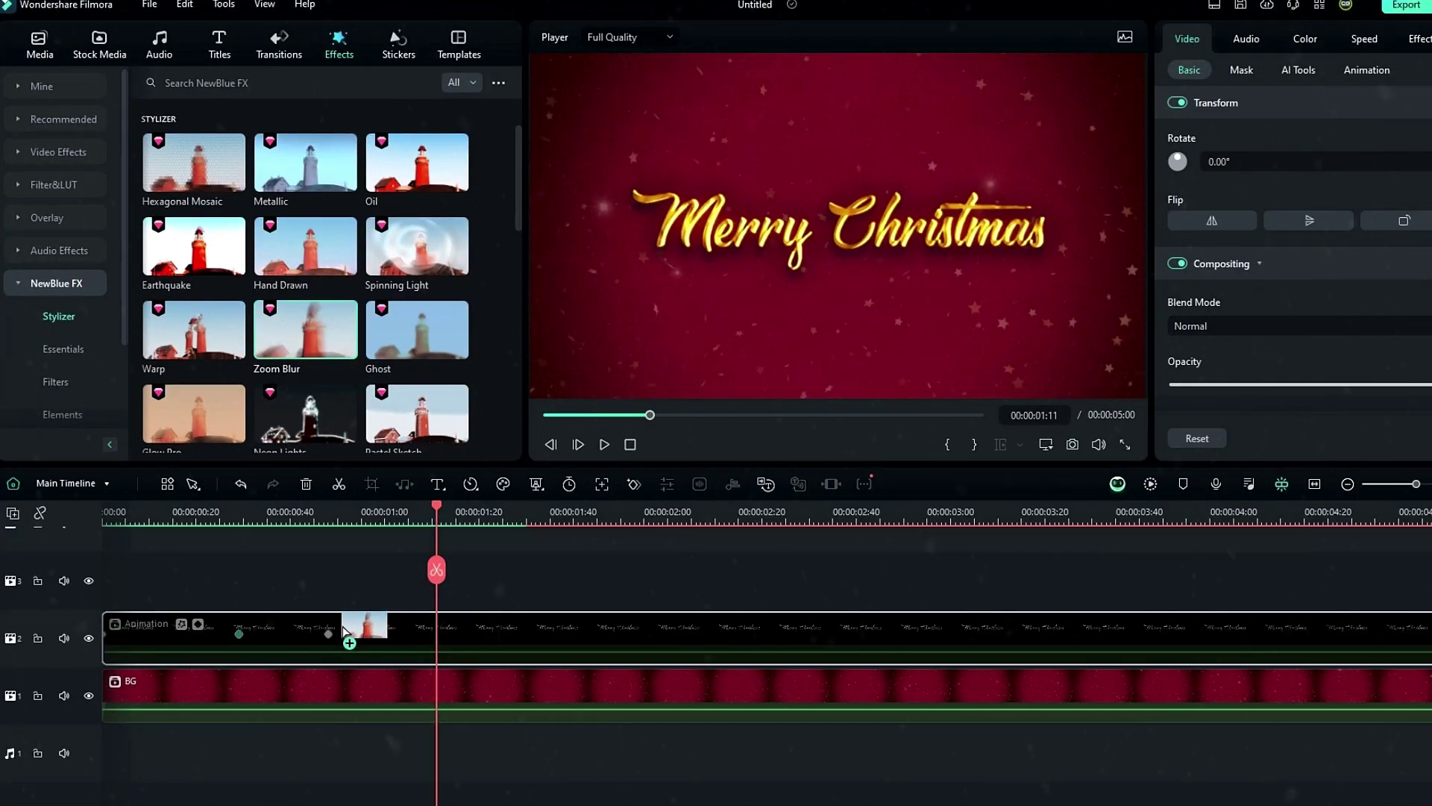
left_click_drag(345, 632, 351, 634)
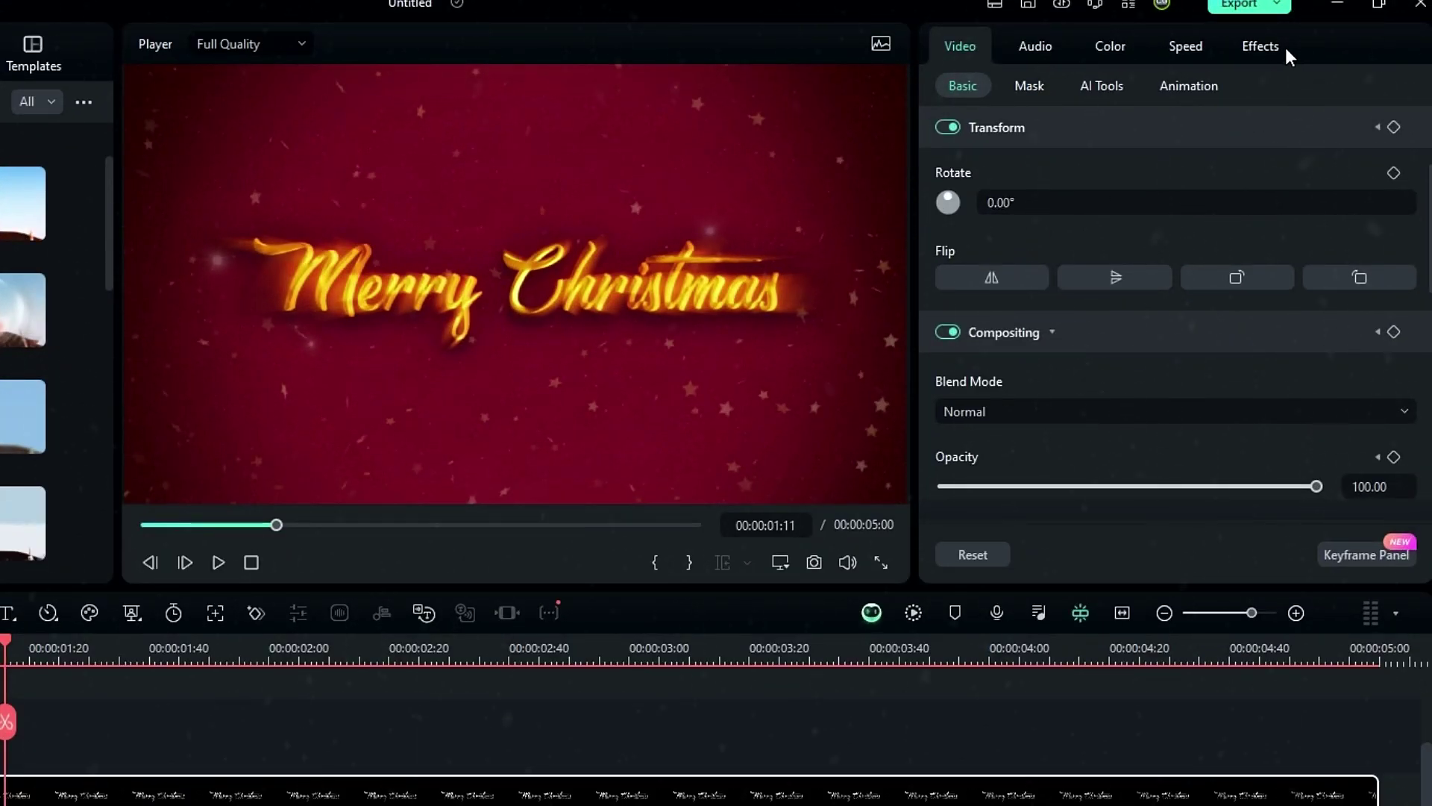
In the Animation clip's Zoom Blur settings, set Zoom to 50 and Blend to 100
left_click(1379, 39)
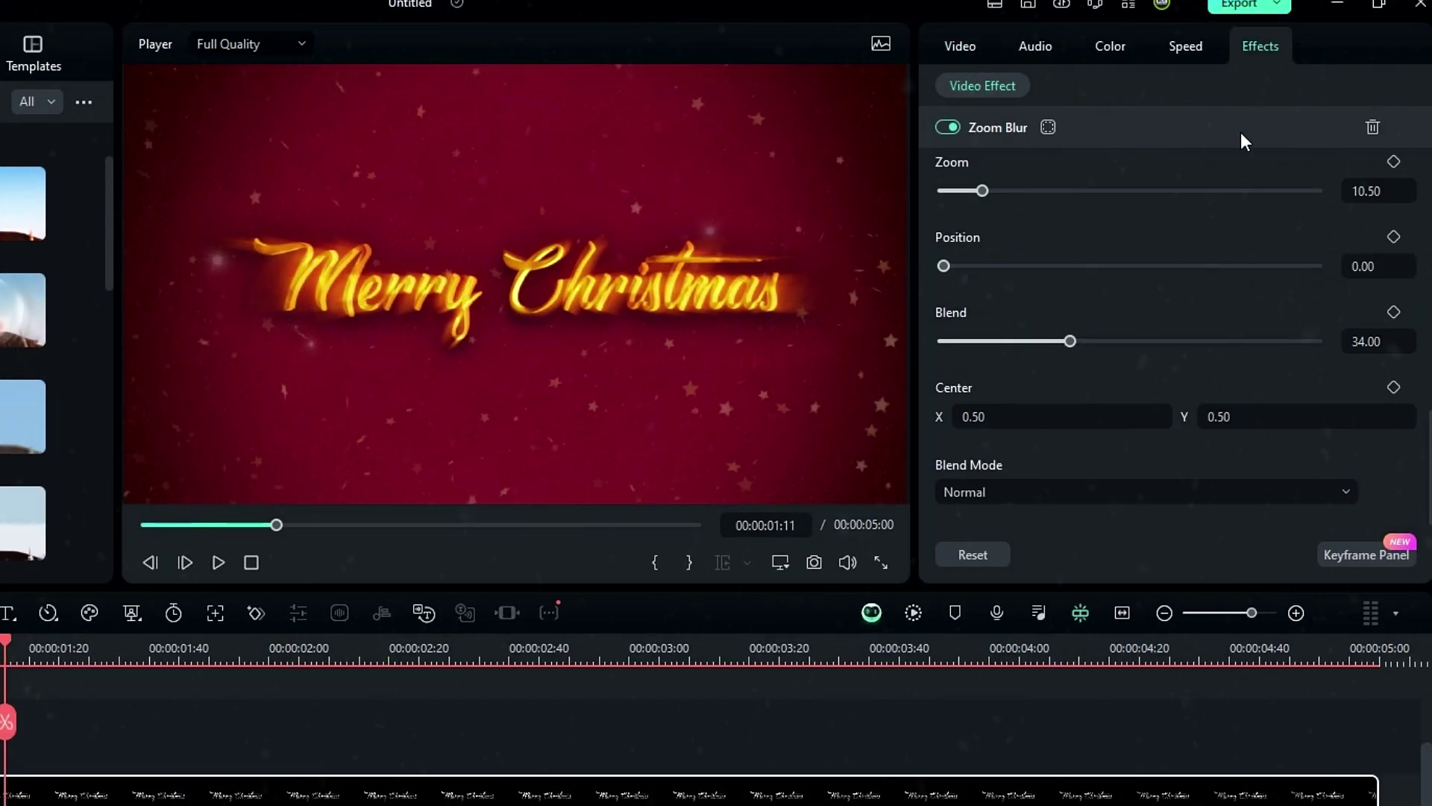
scroll(1241, 132, "up", 1)
left_click_drag(986, 253, 1085, 263)
left_click_drag(1071, 403, 1426, 406)
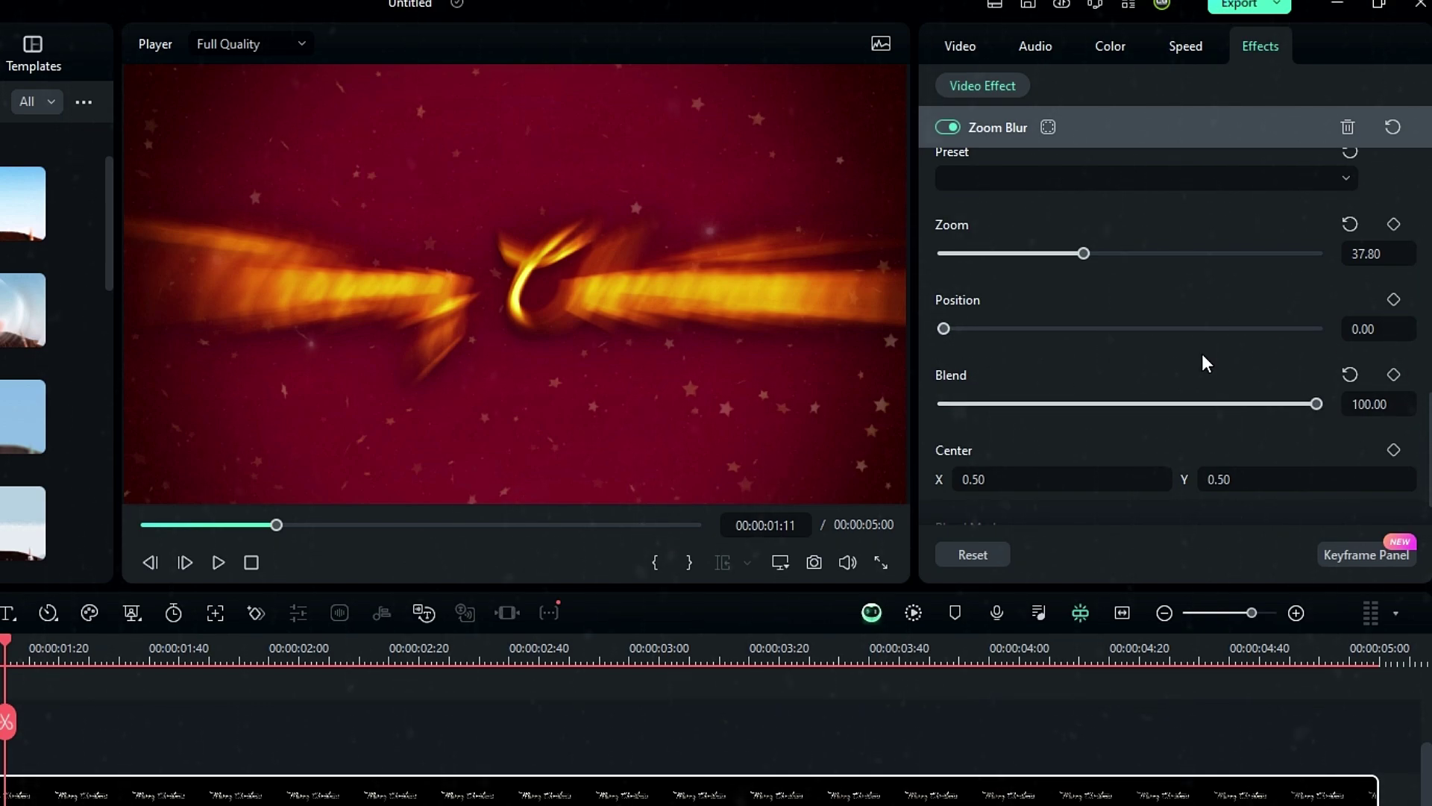
left_click(1380, 254)
type("50")
key("Return")
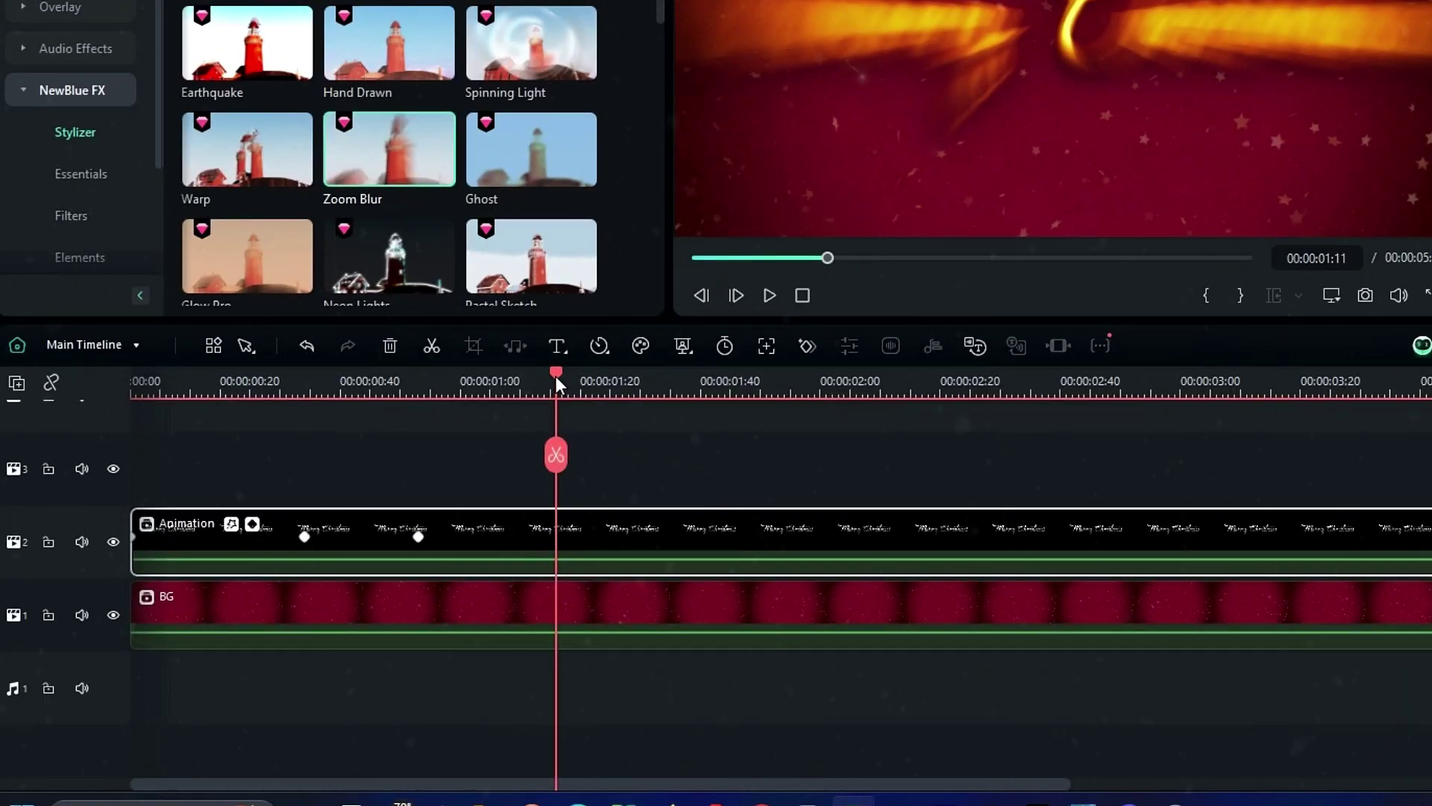
Keyframe the Zoom Blur's Zoom from 50 at the start of the timeline to 0 at 00:00:00:53, and start a preview render
left_click(132, 386)
left_click(1394, 224)
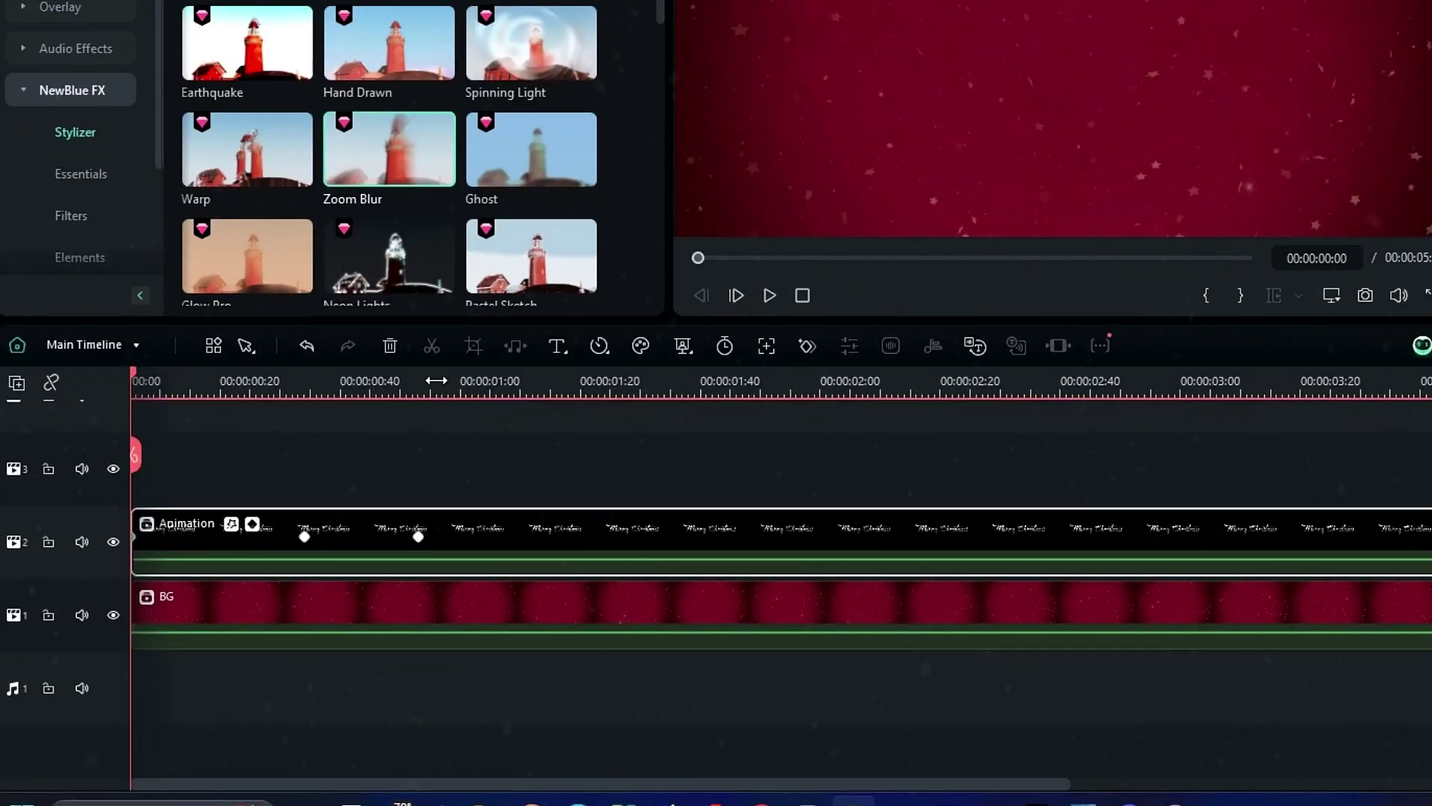
left_click_drag(0, 649, 0, 649)
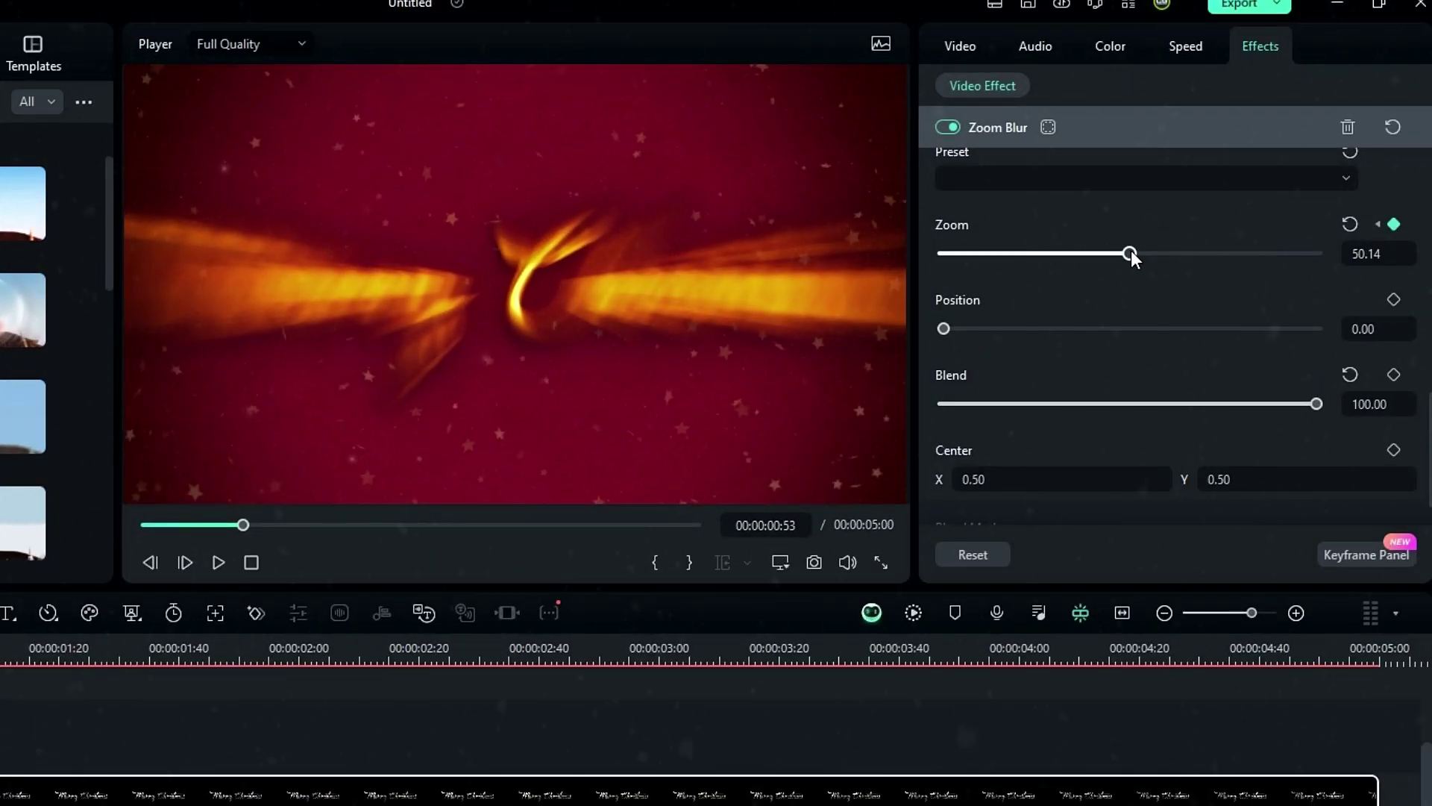
left_click_drag(1131, 253, 883, 254)
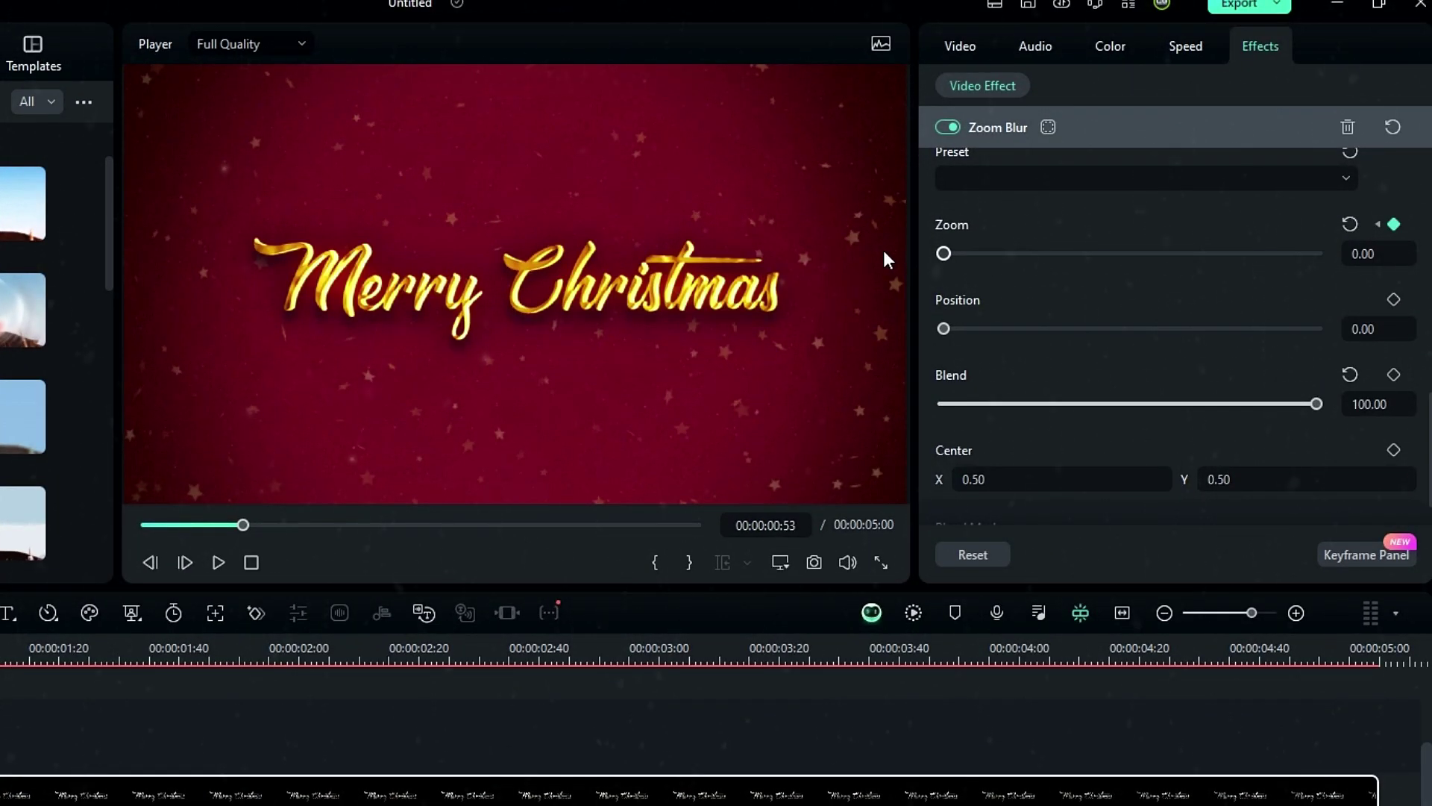
left_click(1090, 484)
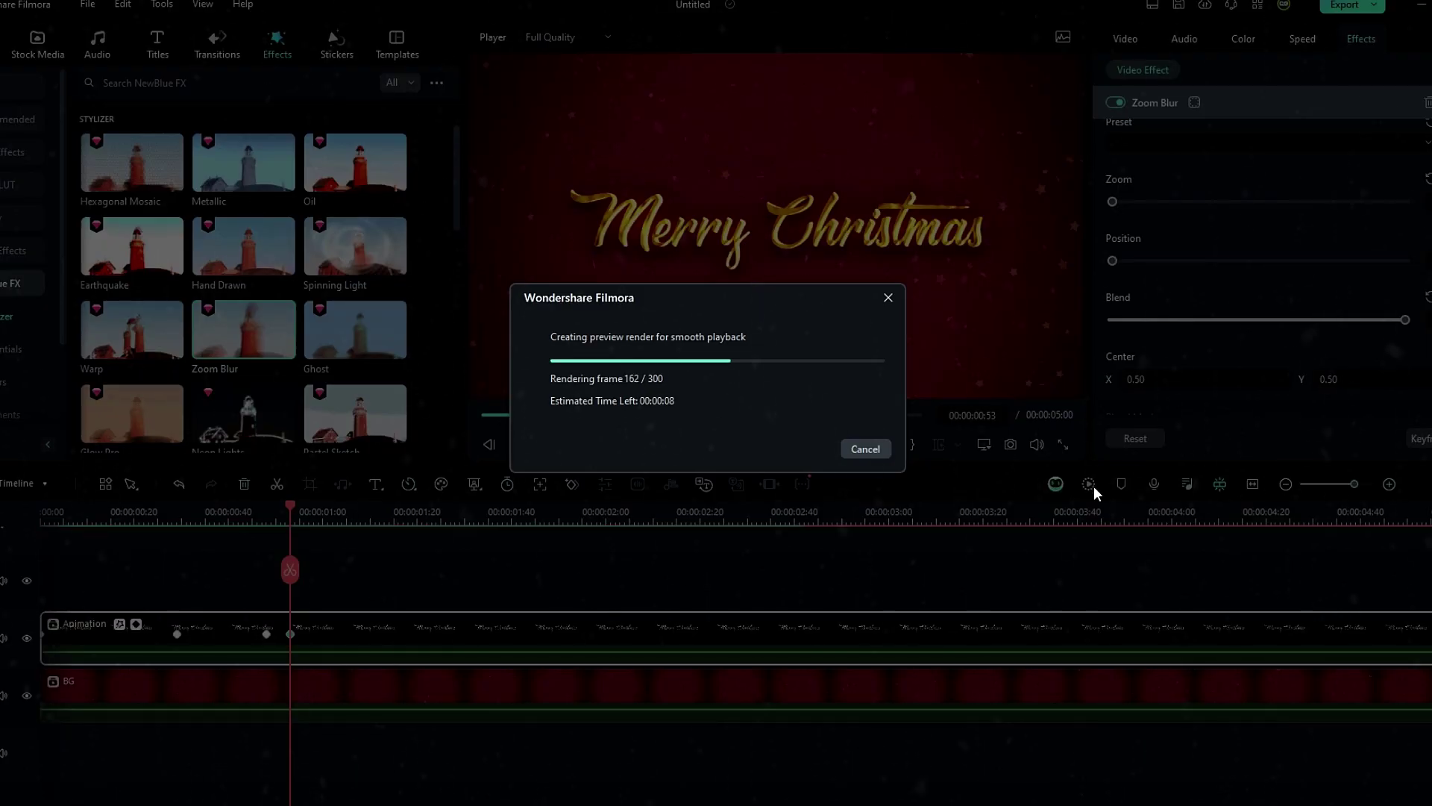
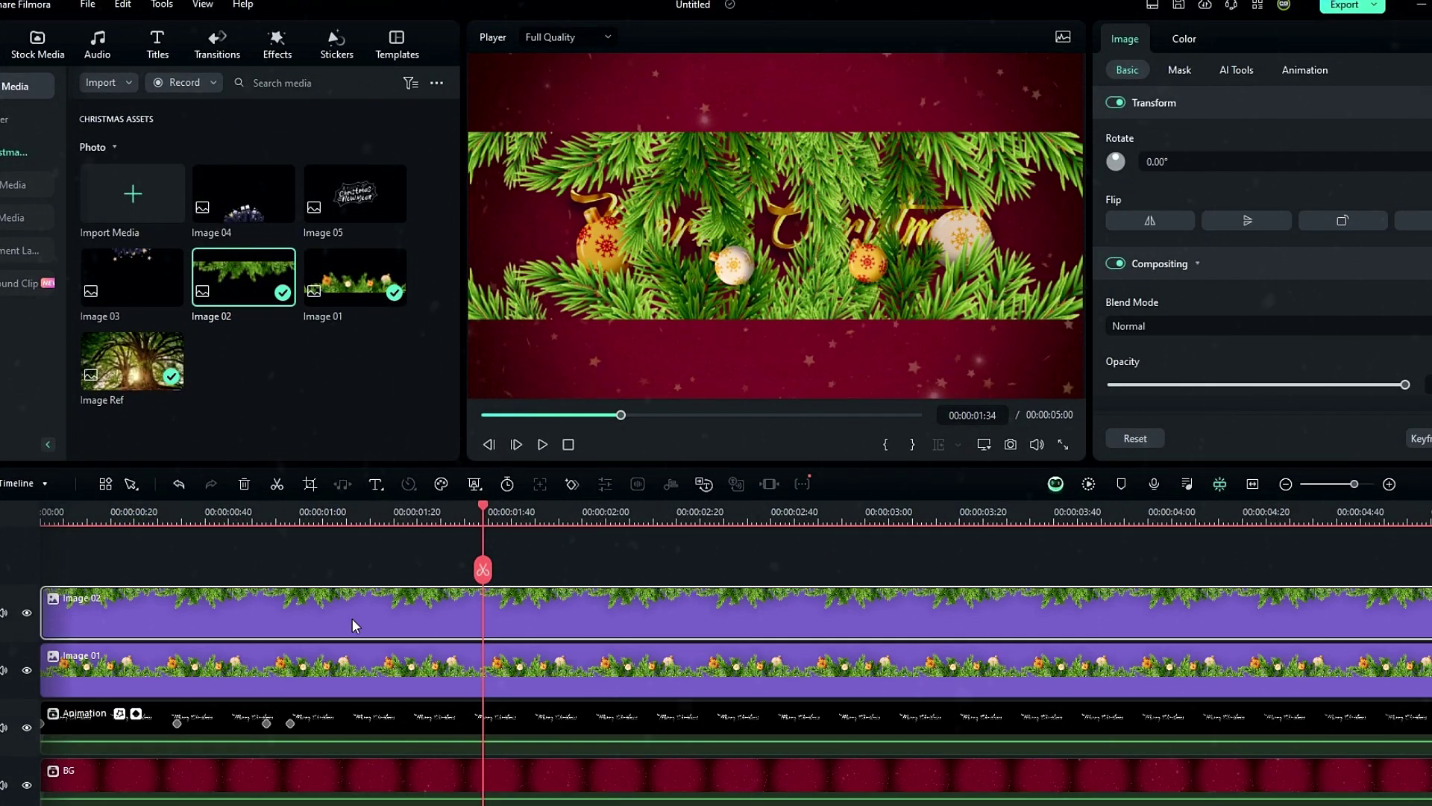
Turn the Image 01 clip on the timeline into a compound clip named Bottom
left_click(450, 667)
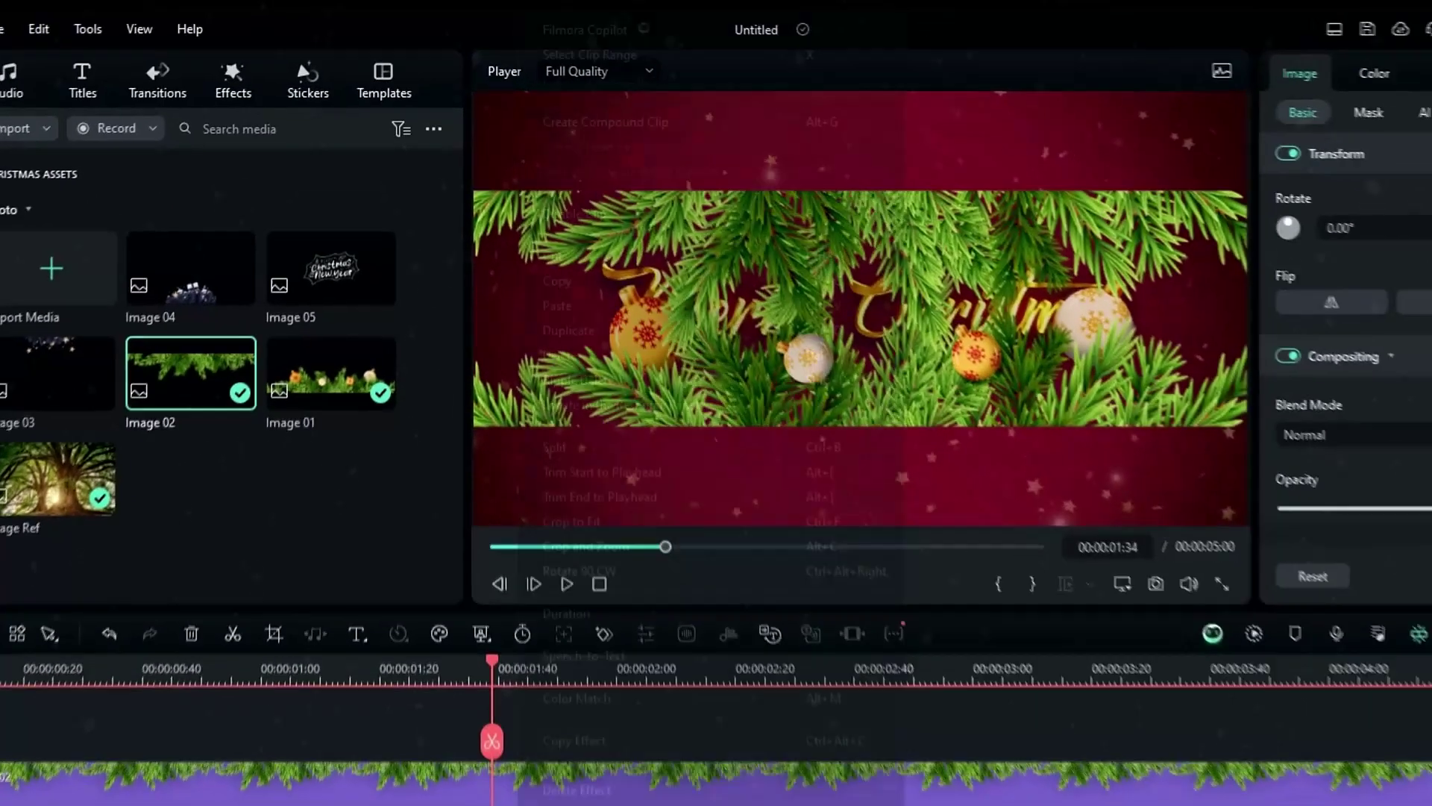
right_click(503, 665)
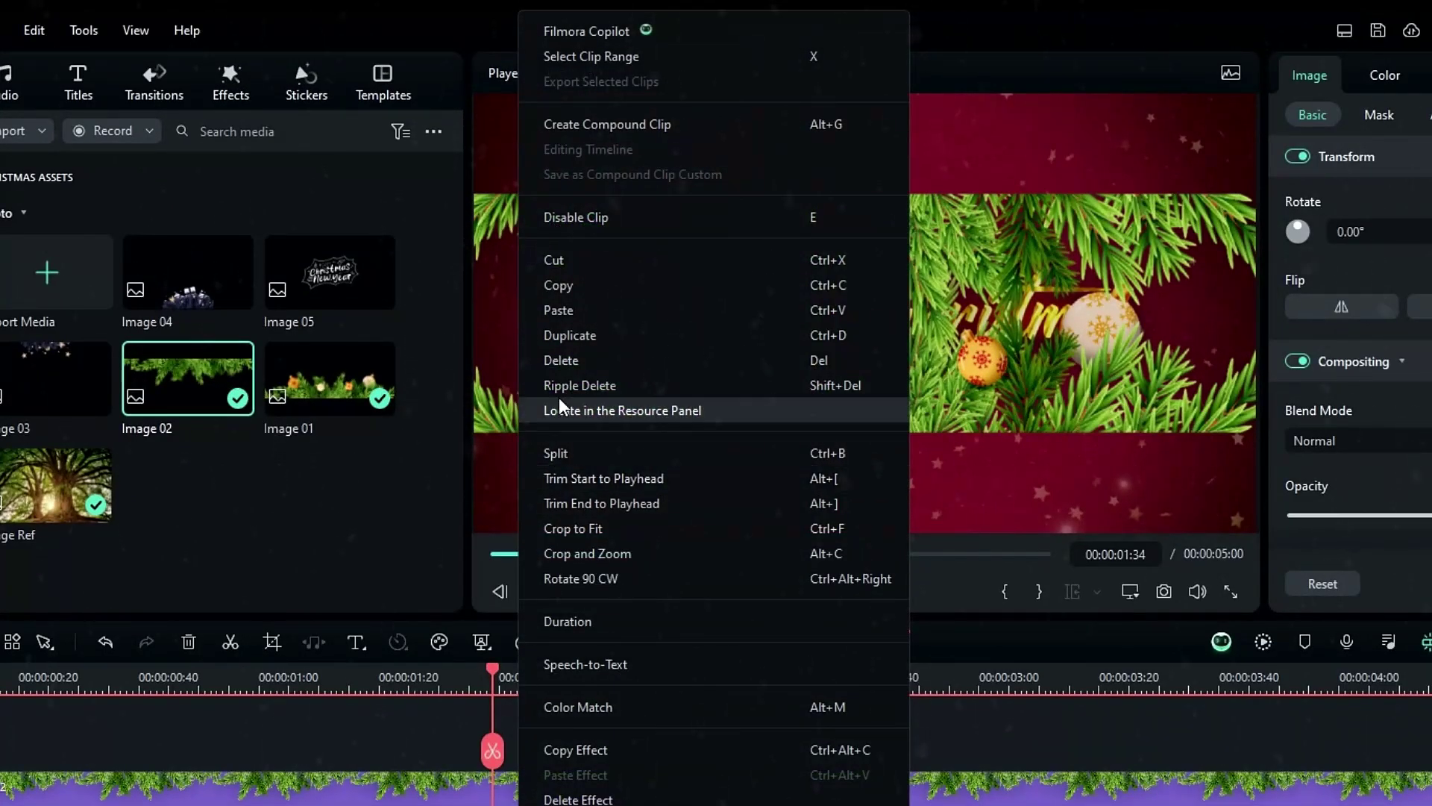
left_click(588, 86)
type("Botto")
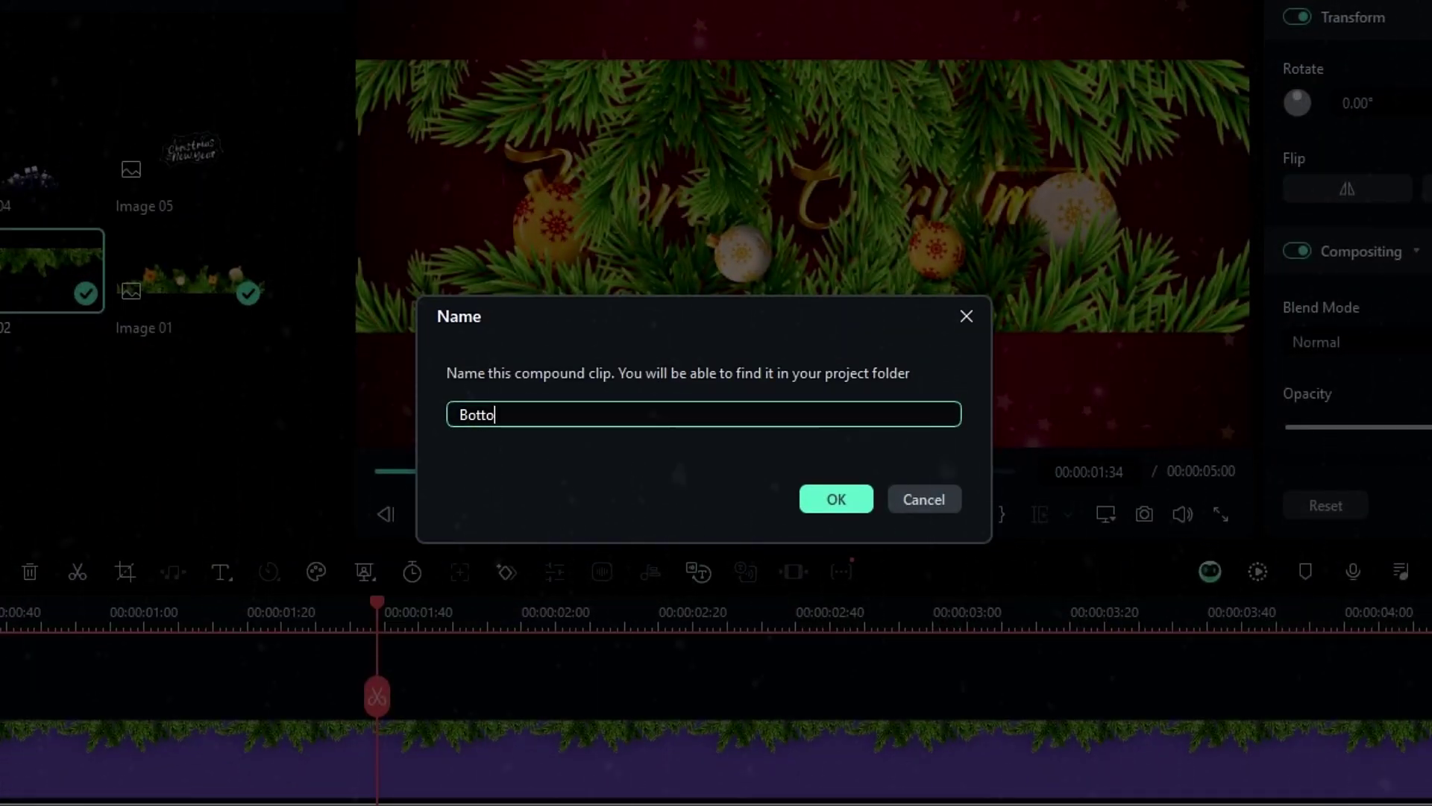
type("m")
key("Return")
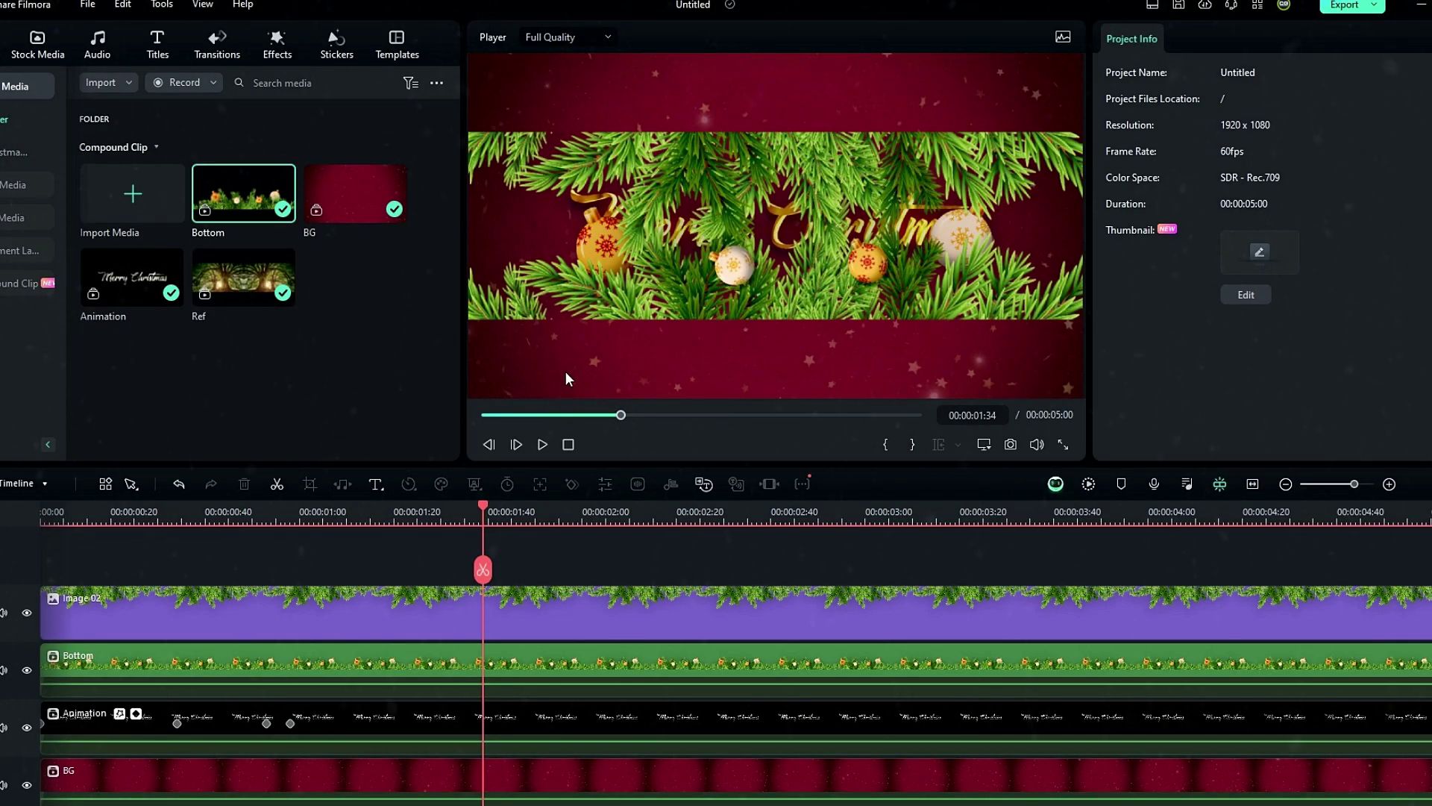
Turn the Image 02 clip on the timeline into a compound clip named Top
left_click(554, 624)
right_click(551, 612)
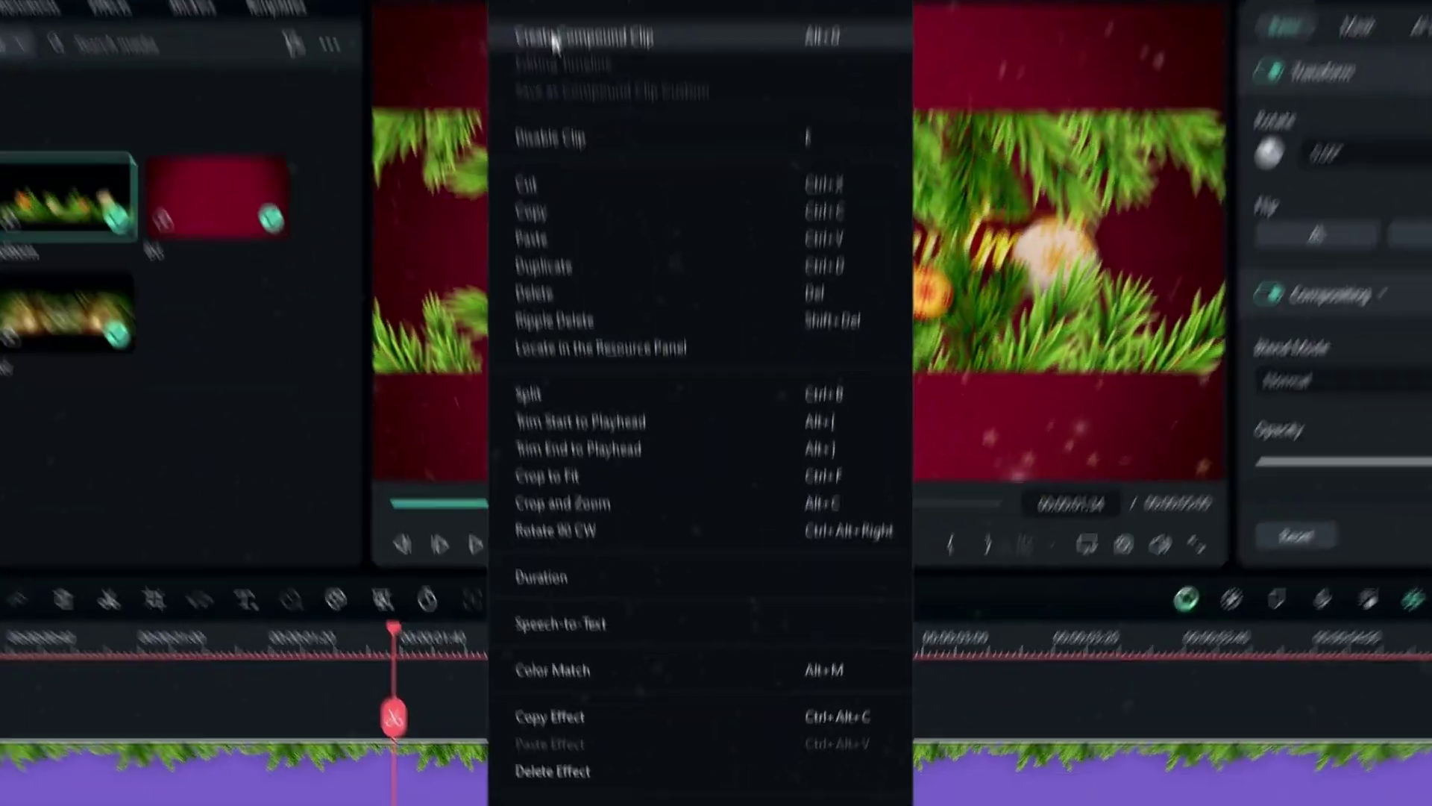
left_click(553, 37)
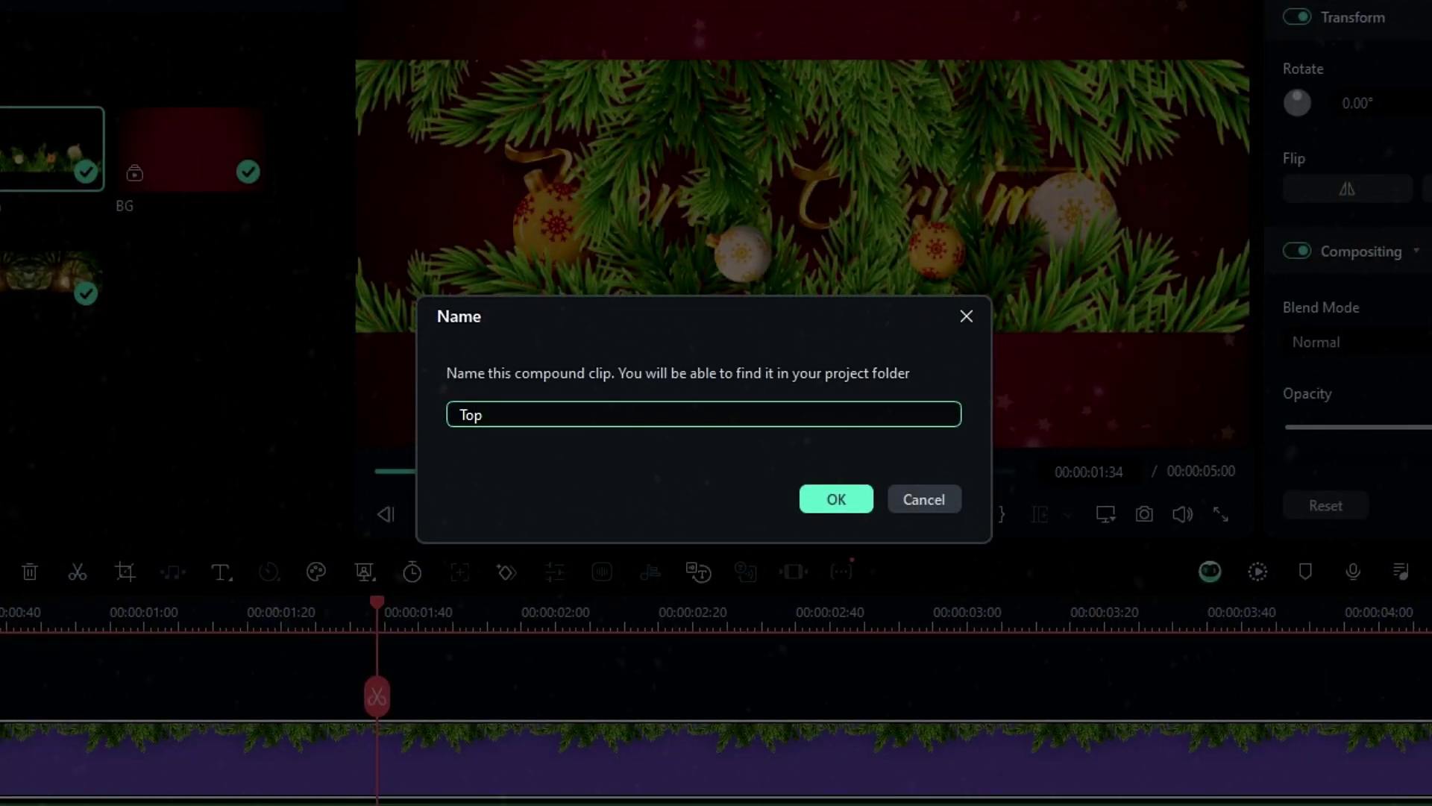
key("Return")
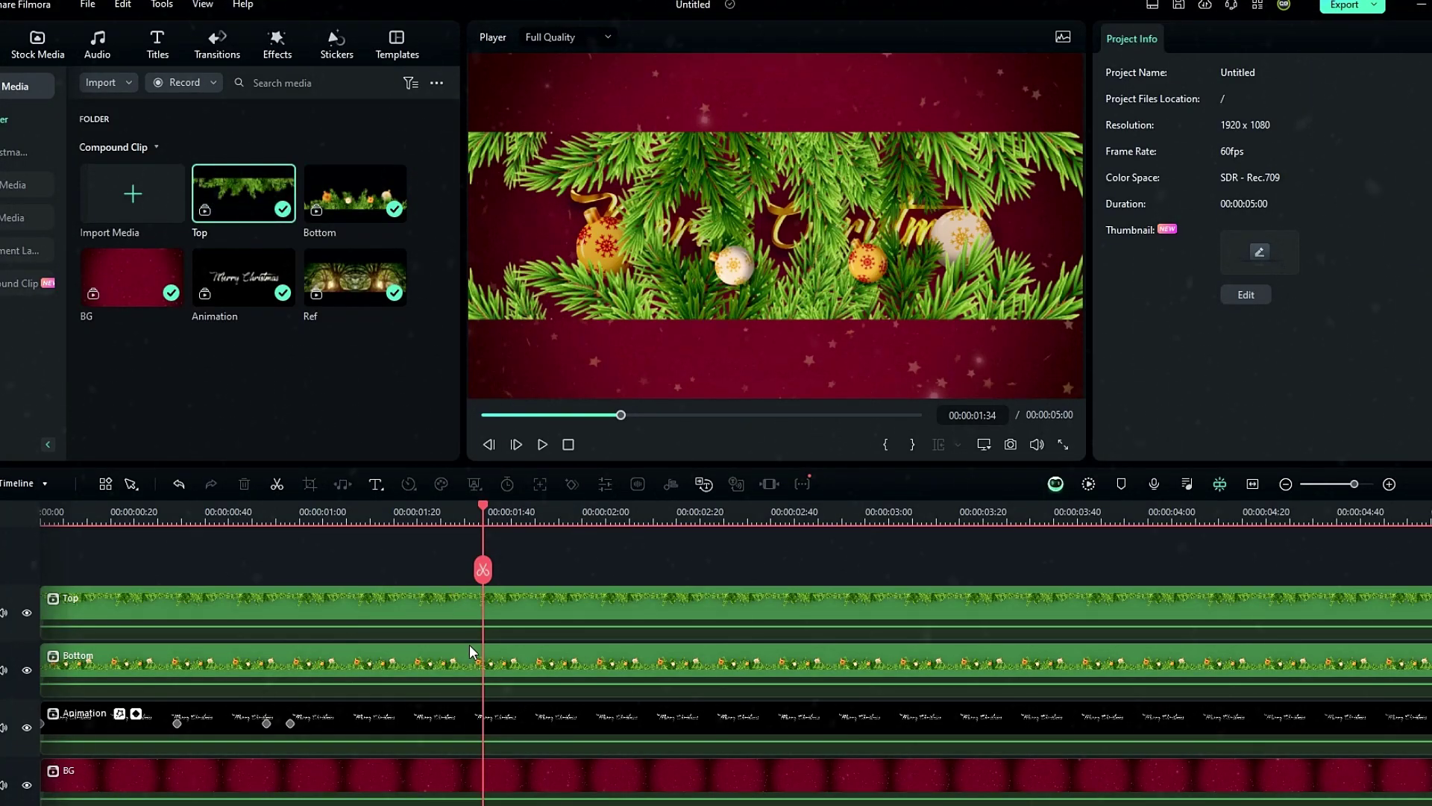
Open the Bottom compound clip, scale Image 01 to 50% and move it into the frame's lower-left corner, at about X -483, Y -394
double_click(471, 659)
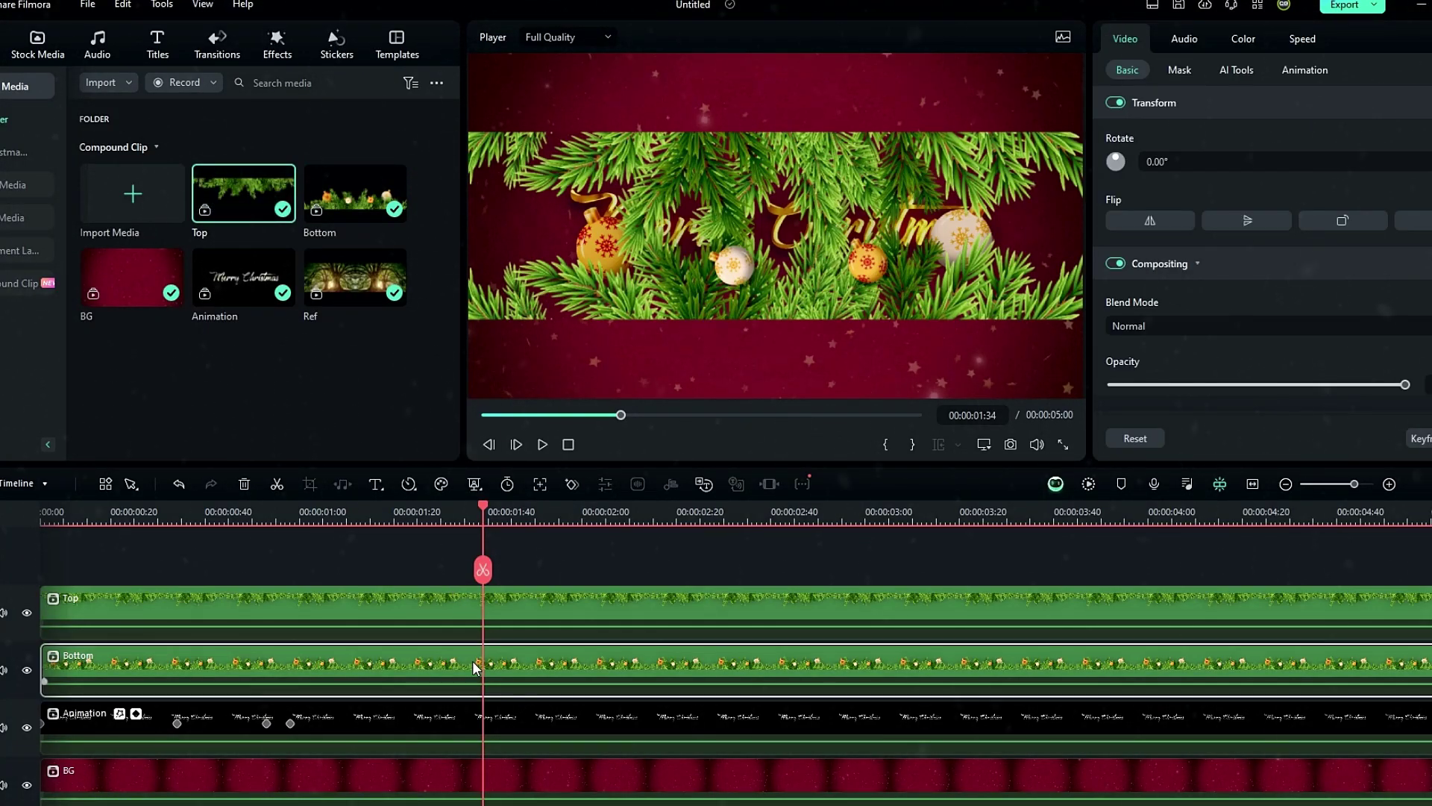
key("shift+z")
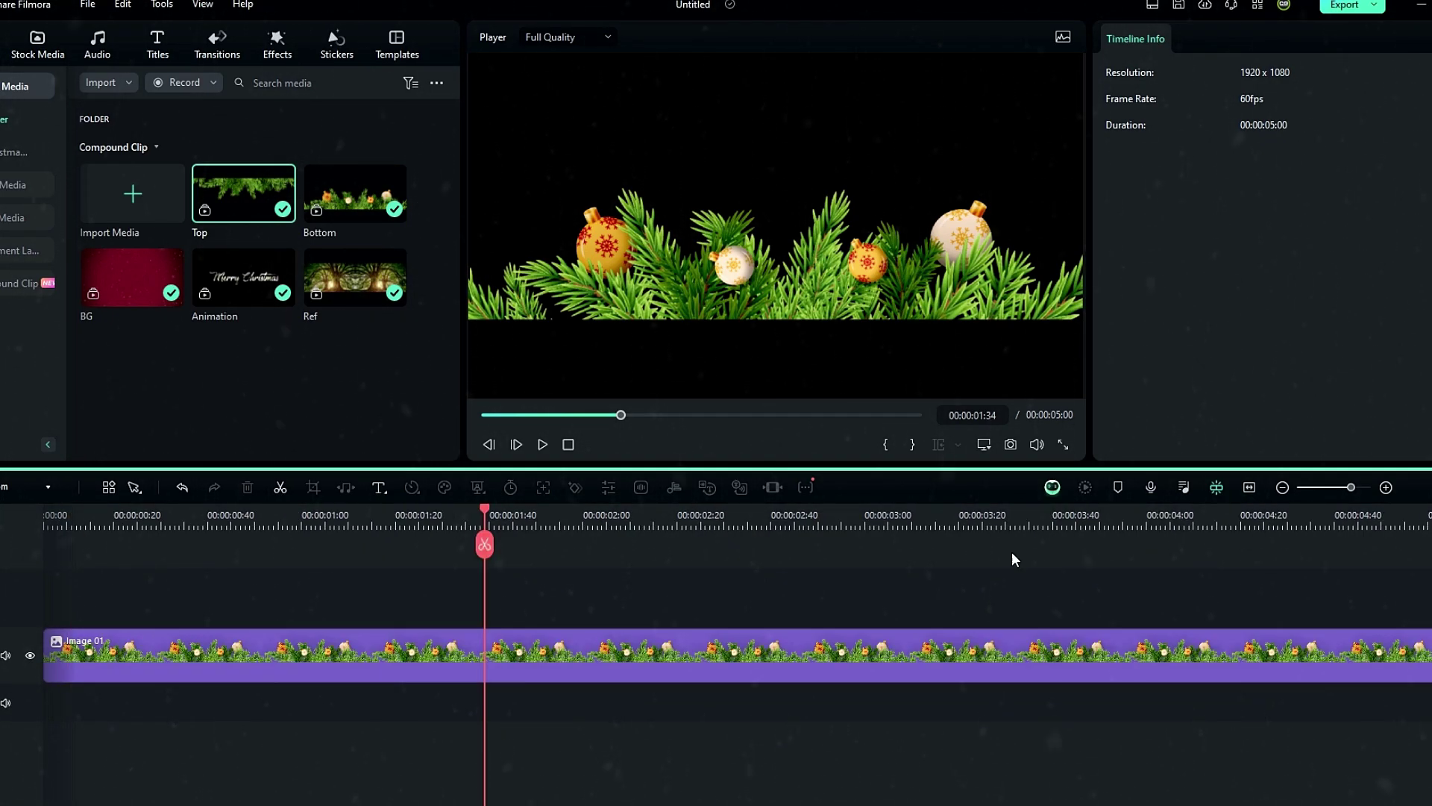
left_click(1015, 657)
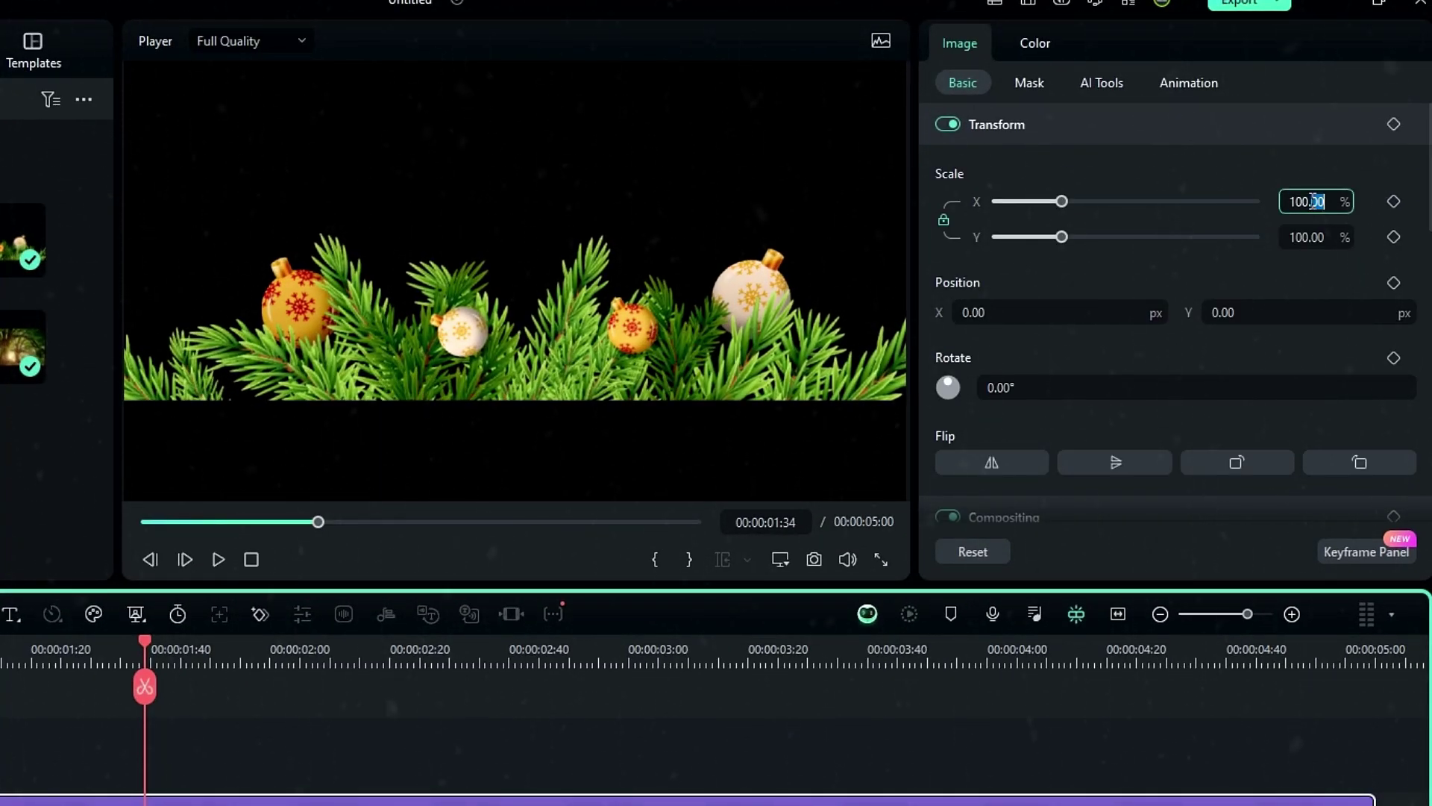
left_click(1313, 201)
type("50")
key("Return")
left_click_drag(618, 321, 412, 472)
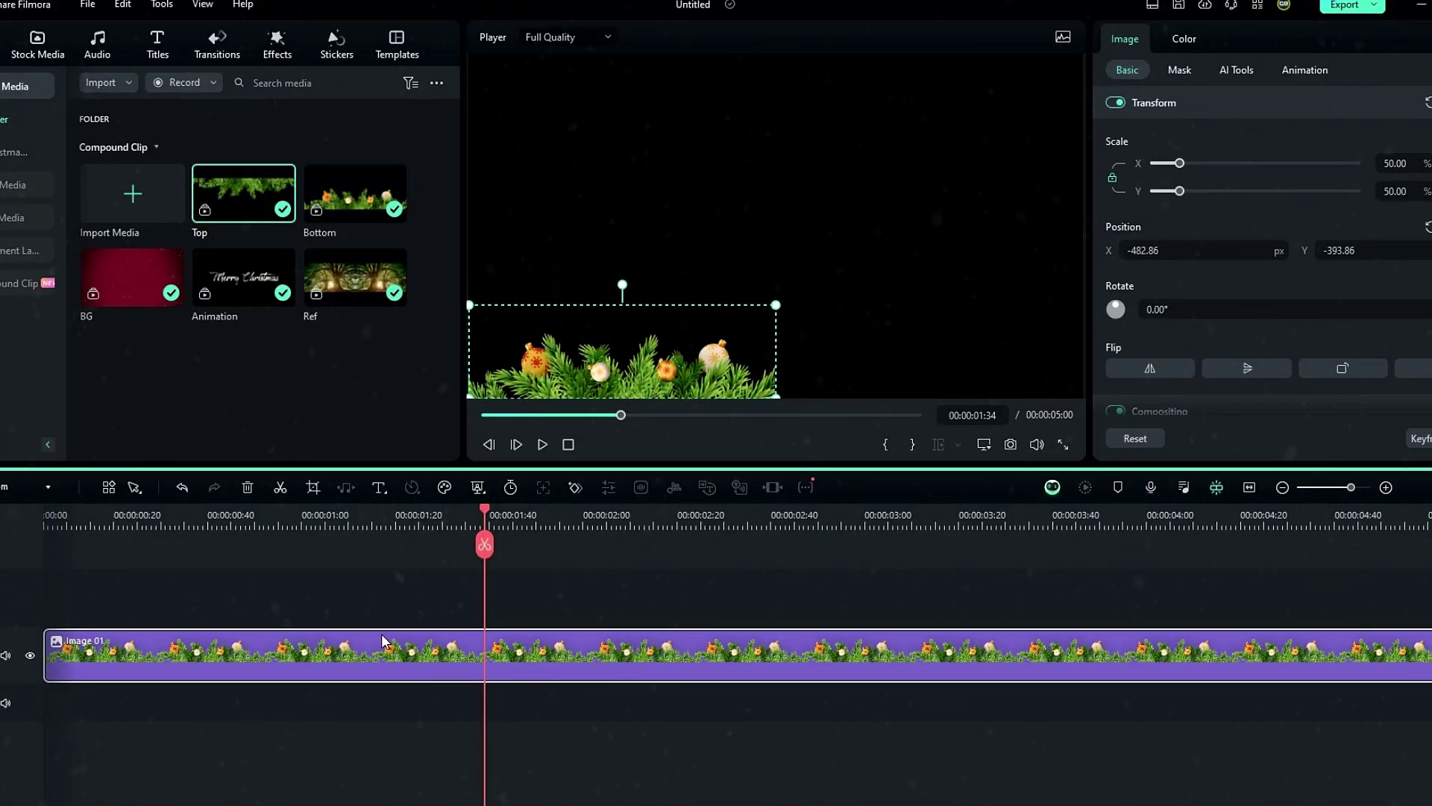
Paste a copy of Image 01 on the track above, flip it horizontally and align it in the frame's lower-right corner at about X 476
left_click_drag(80, 523, 45, 522)
key("ctrl+v")
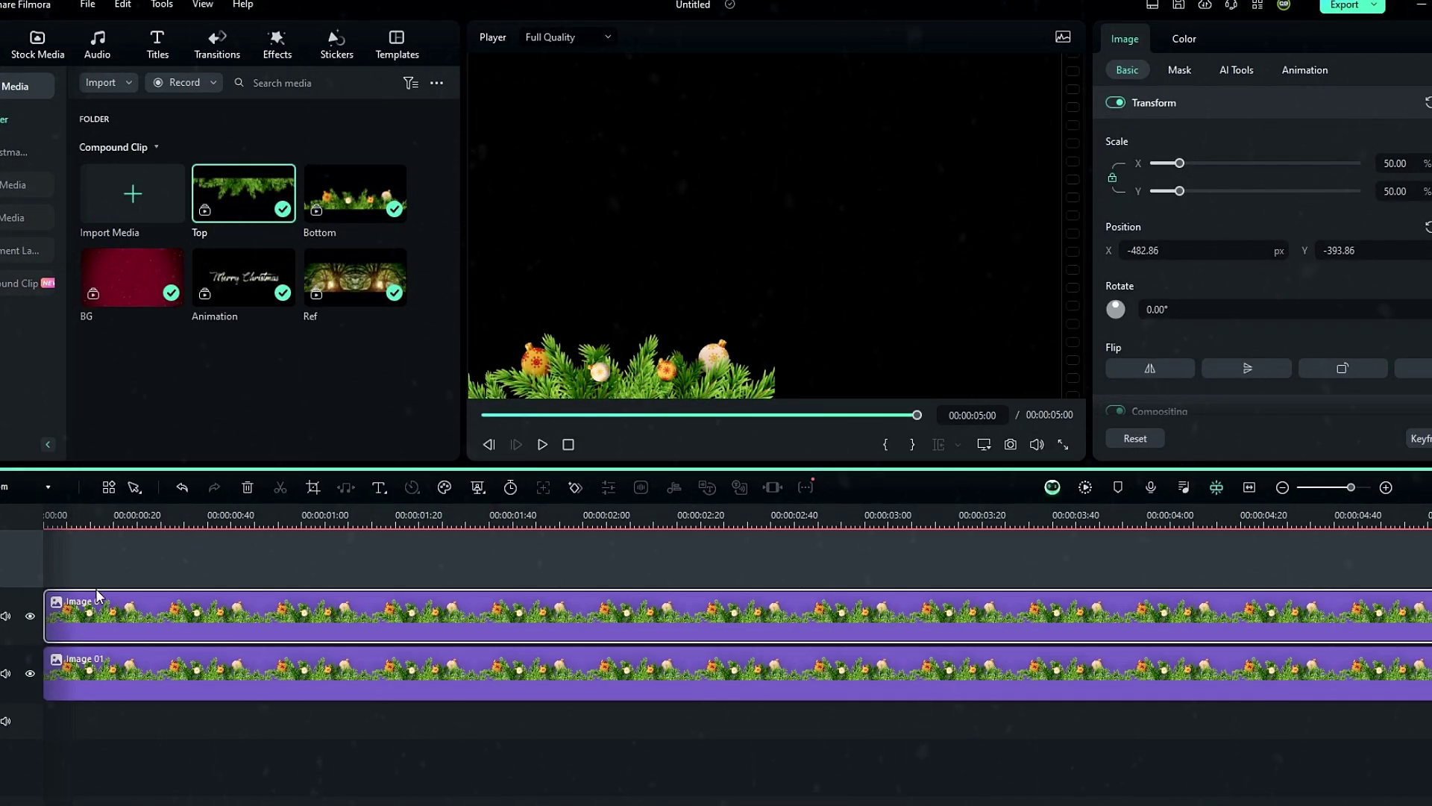
left_click(395, 515)
left_click_drag(634, 369, 943, 369)
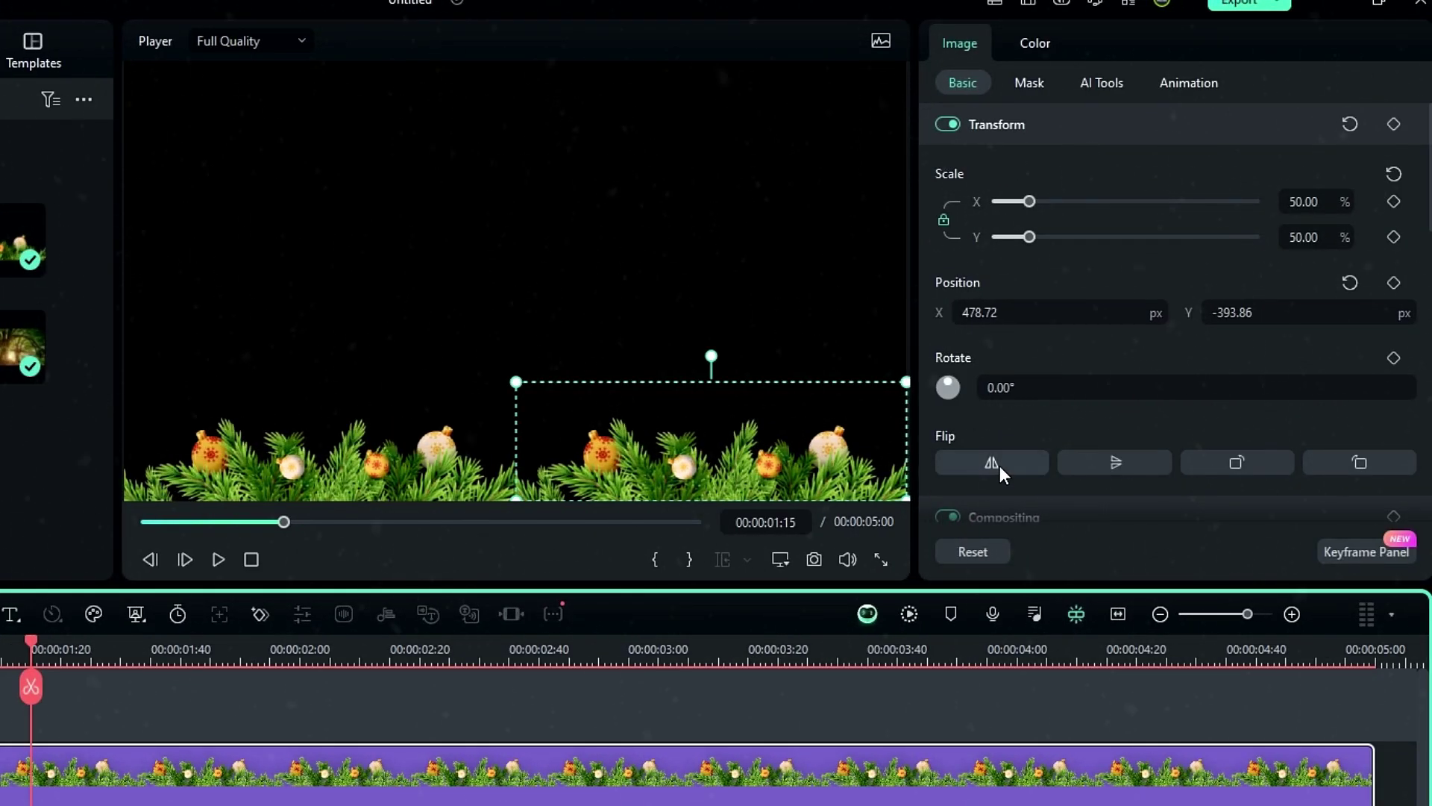
left_click(1000, 466)
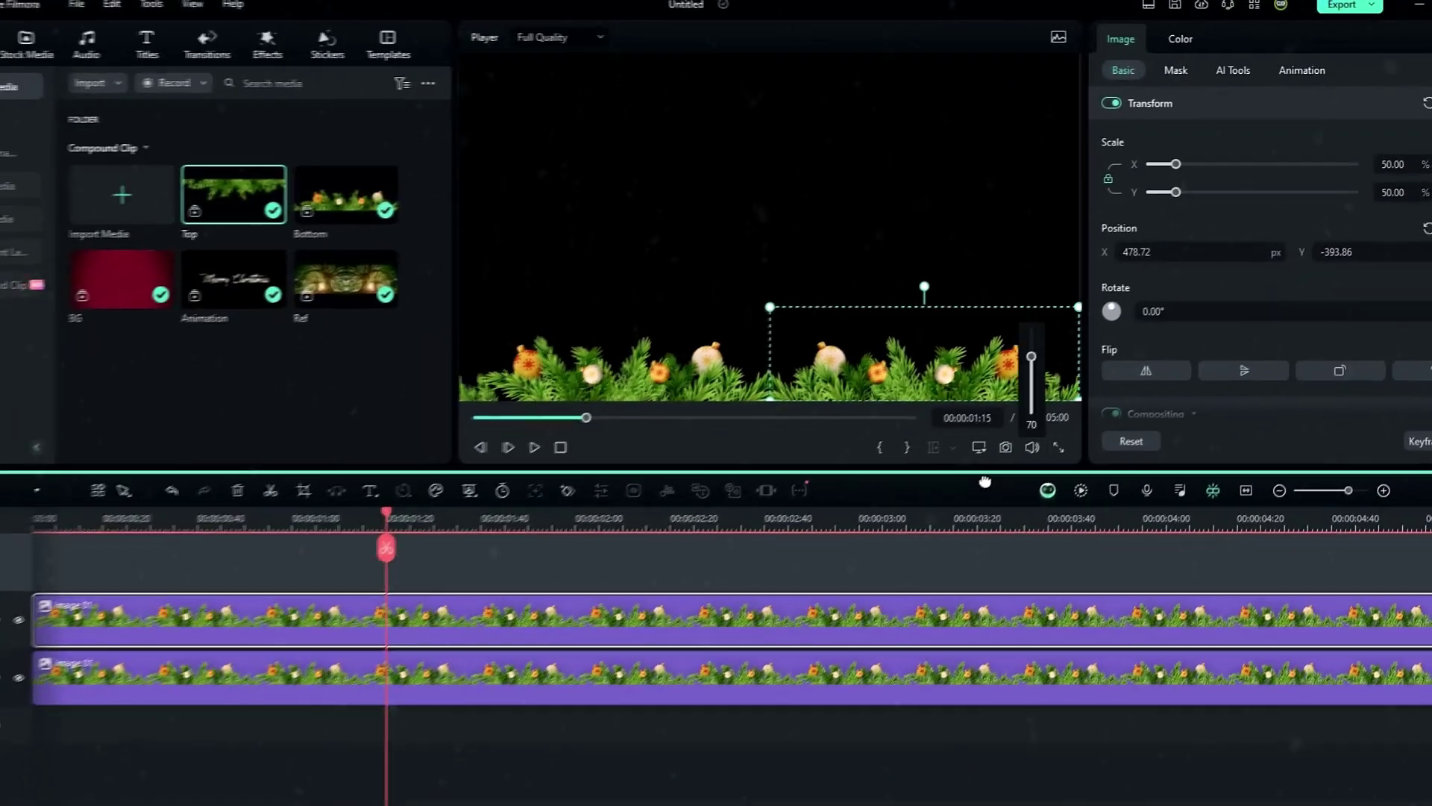
left_click(671, 659)
left_click(888, 387)
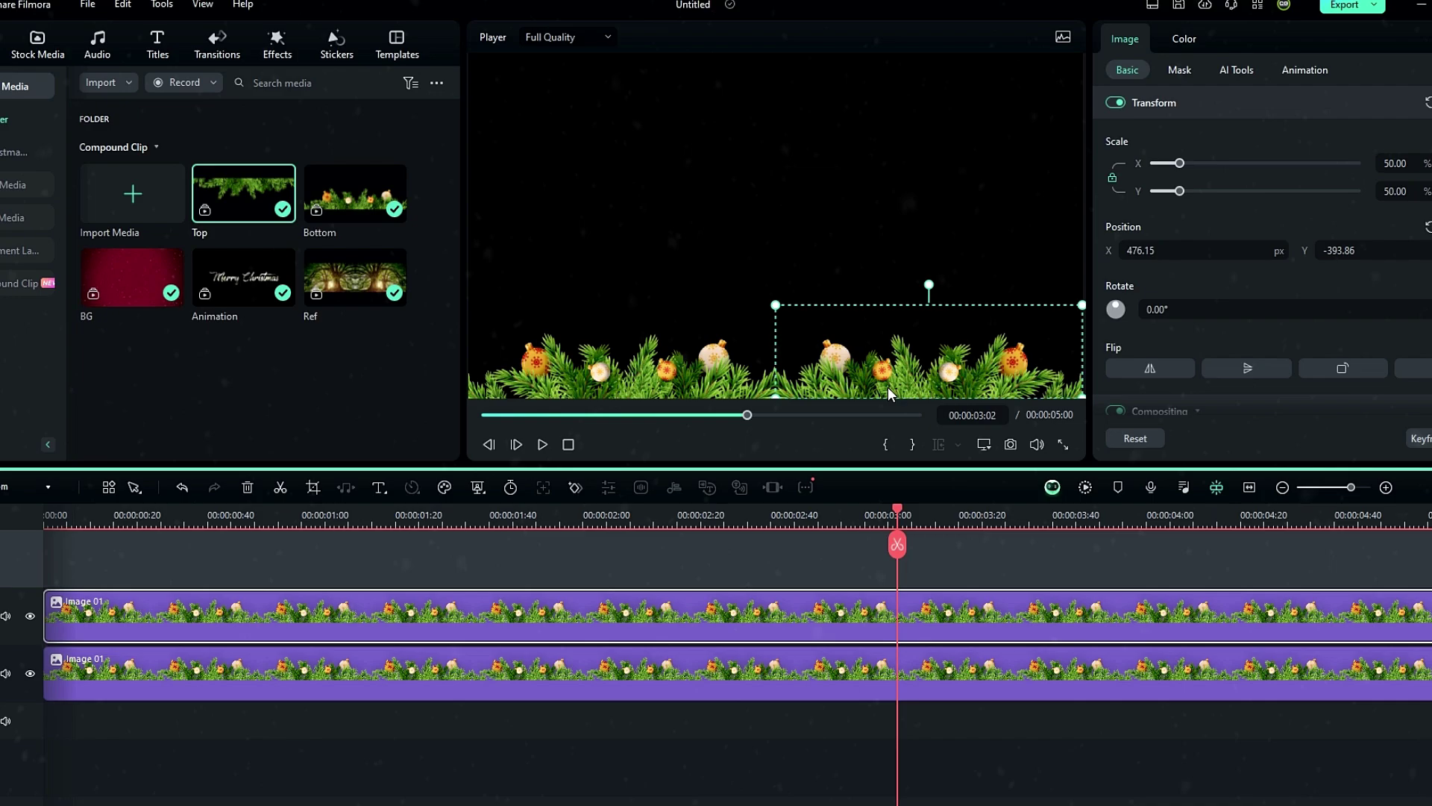
left_click(809, 519)
left_click_drag(810, 518, 528, 523)
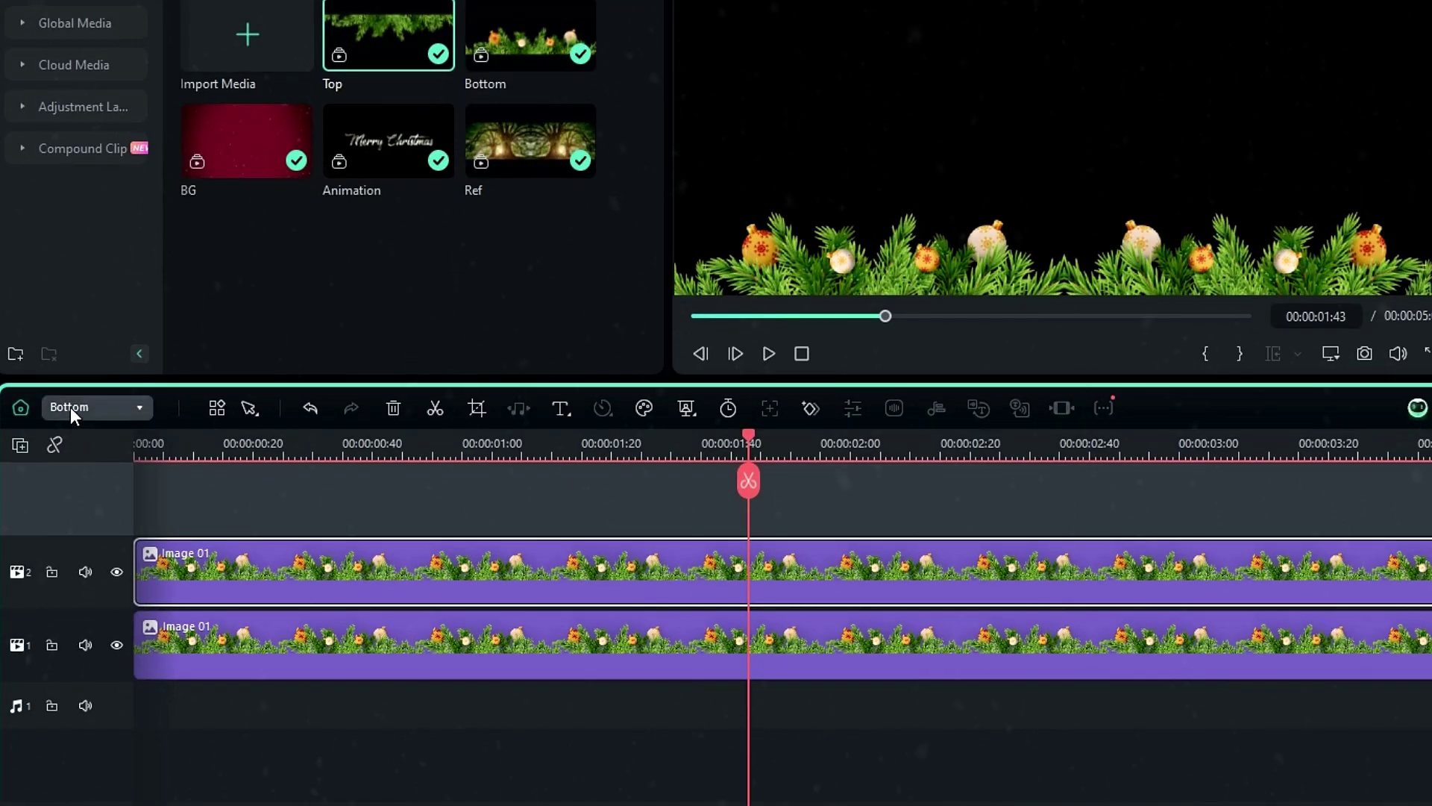
Switch to the Top compound clip, scale Image 02 to 50% and move it into the frame's upper-left corner, at about X -490, Y 393
left_click(70, 409)
left_click(100, 584)
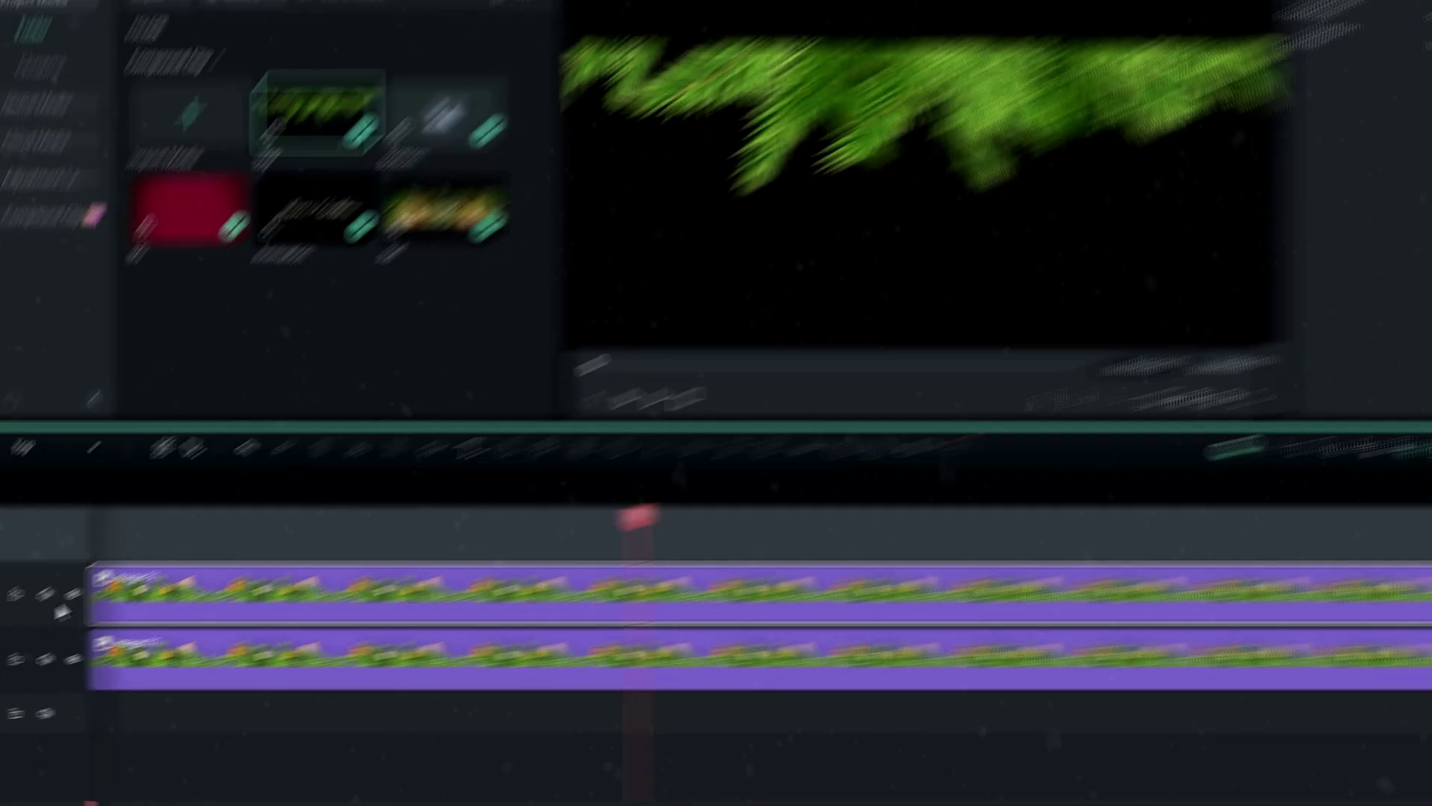
left_click(1250, 488)
left_click(296, 643)
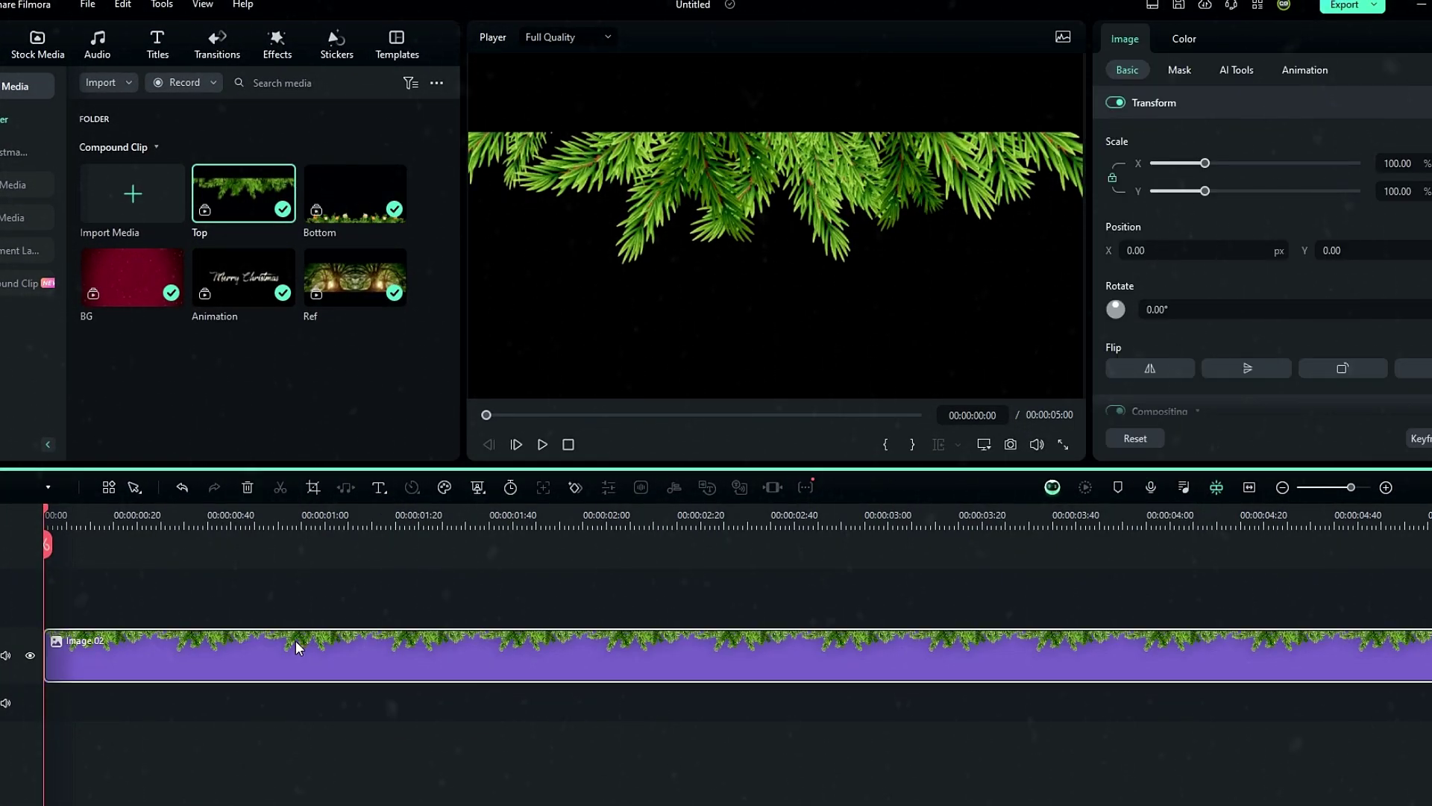
double_click(1396, 165)
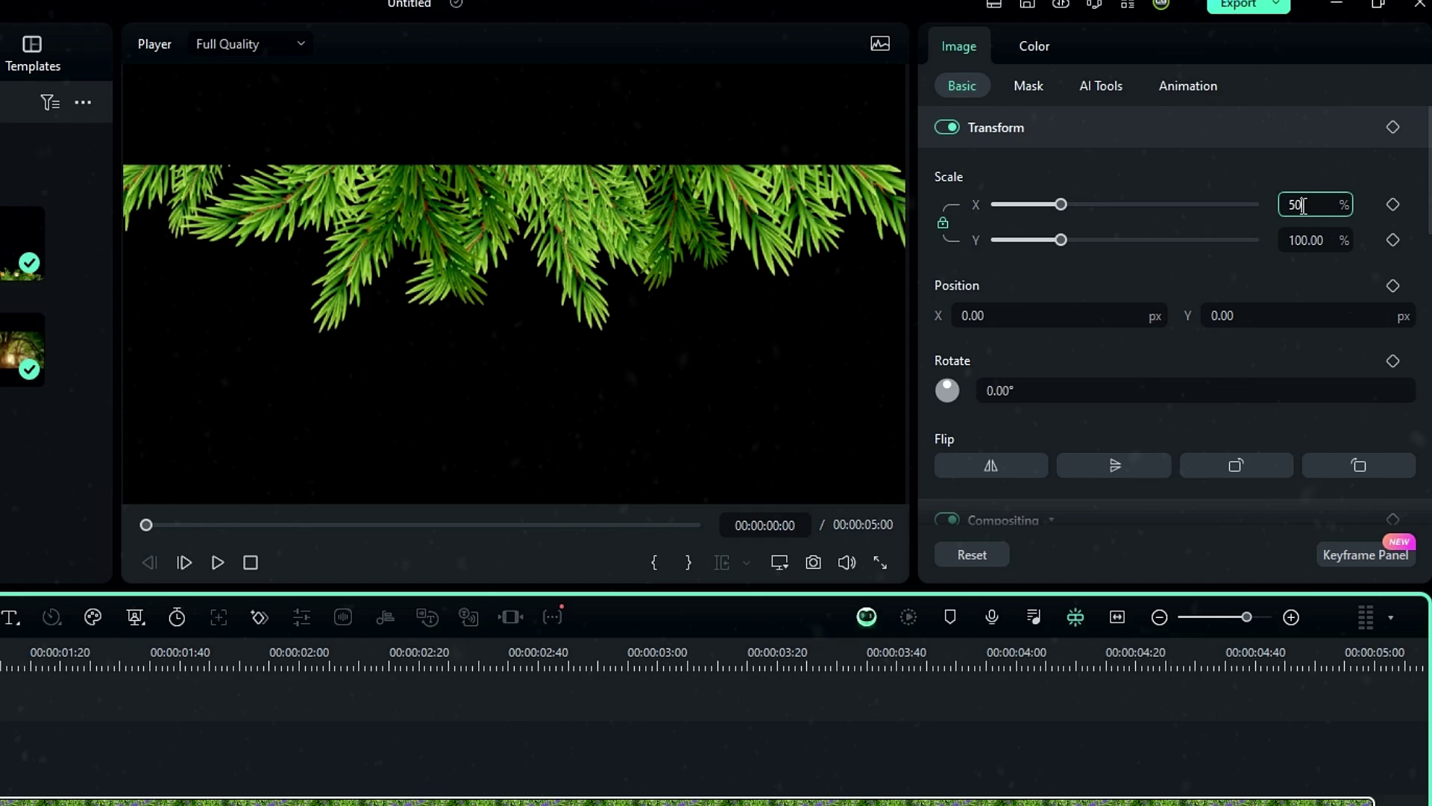
type("50")
key("Return")
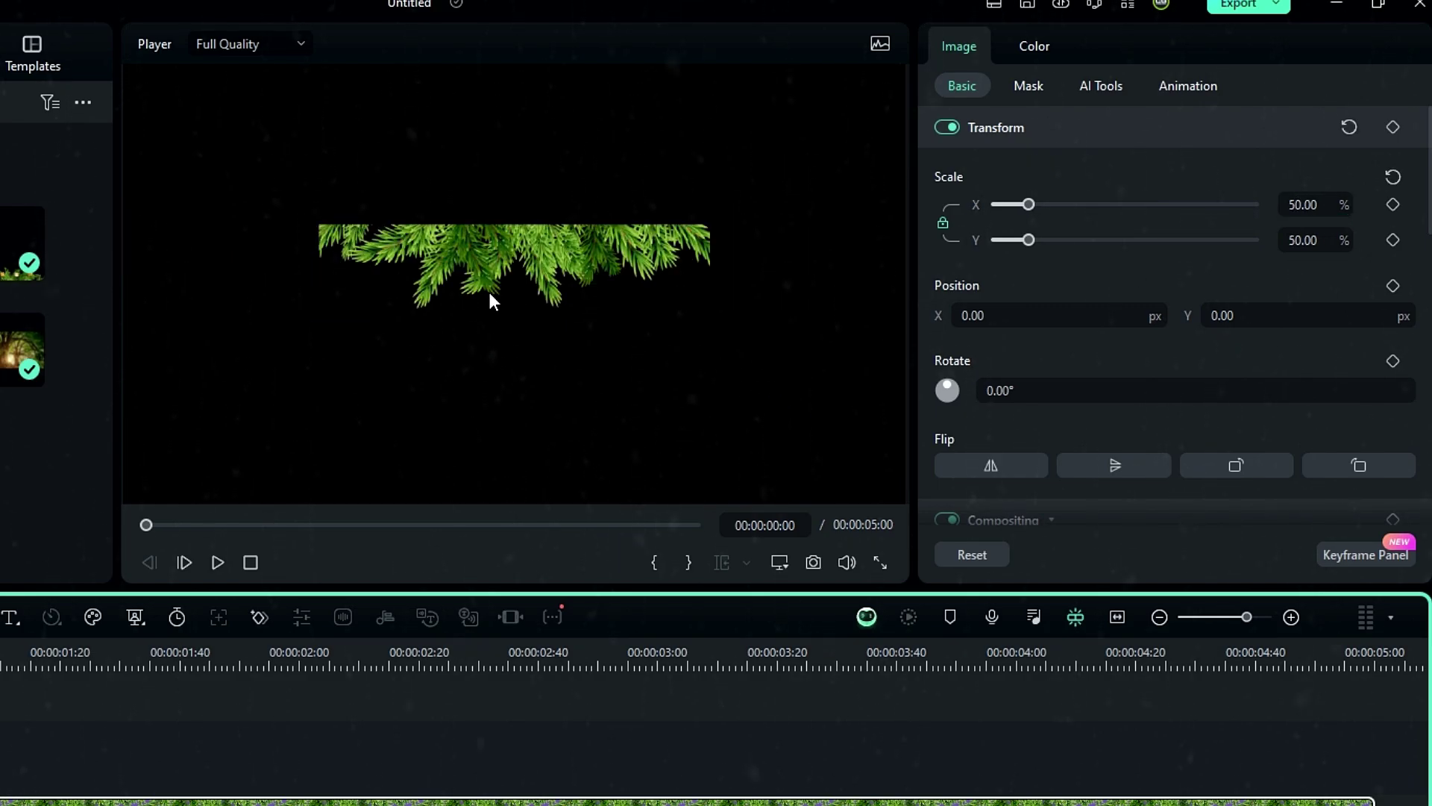
left_click_drag(489, 295, 256, 103)
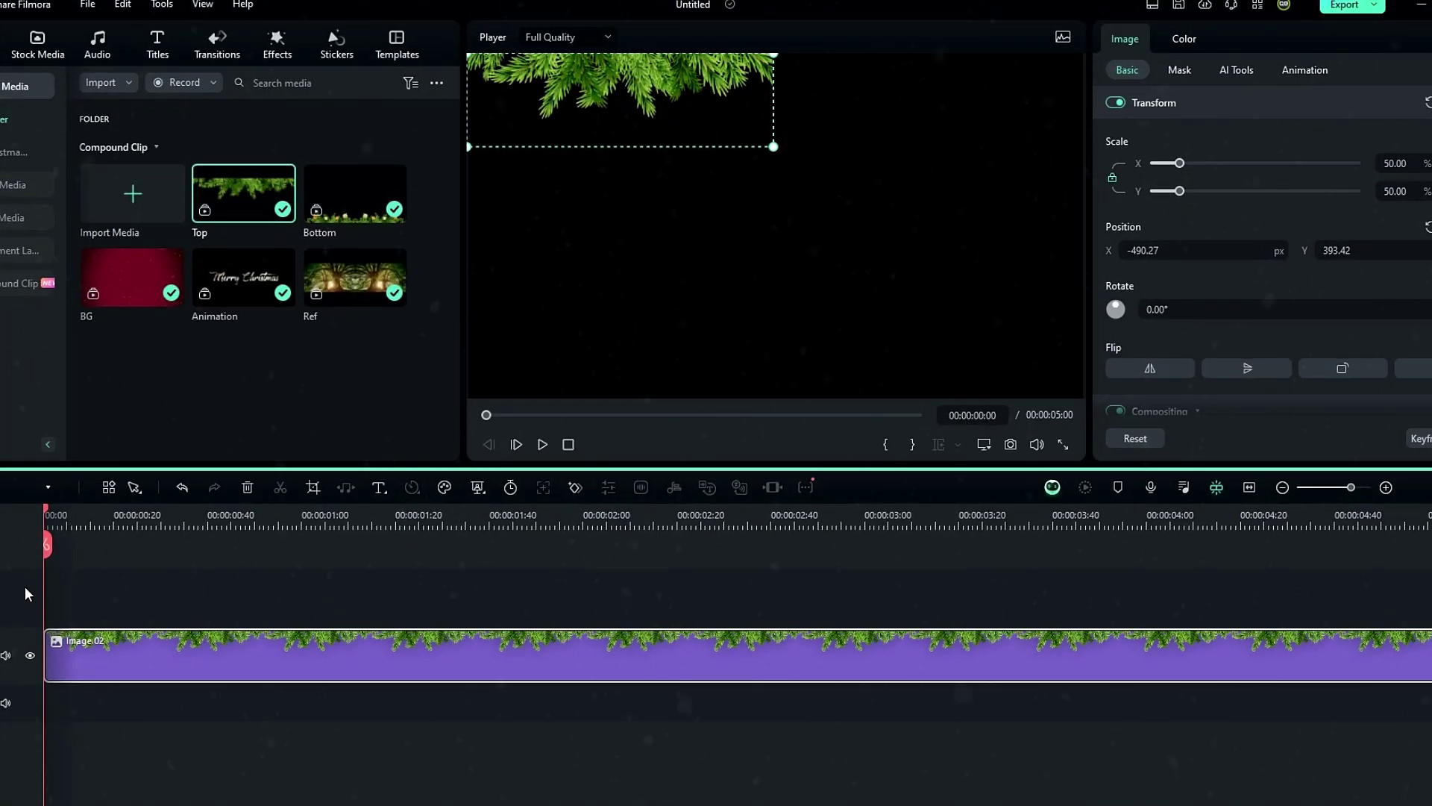
Paste a copy of Image 02 on the track above, scale it to 50% and align it in the frame's upper-right corner, at about X 470, Y 393
key("ctrl+v")
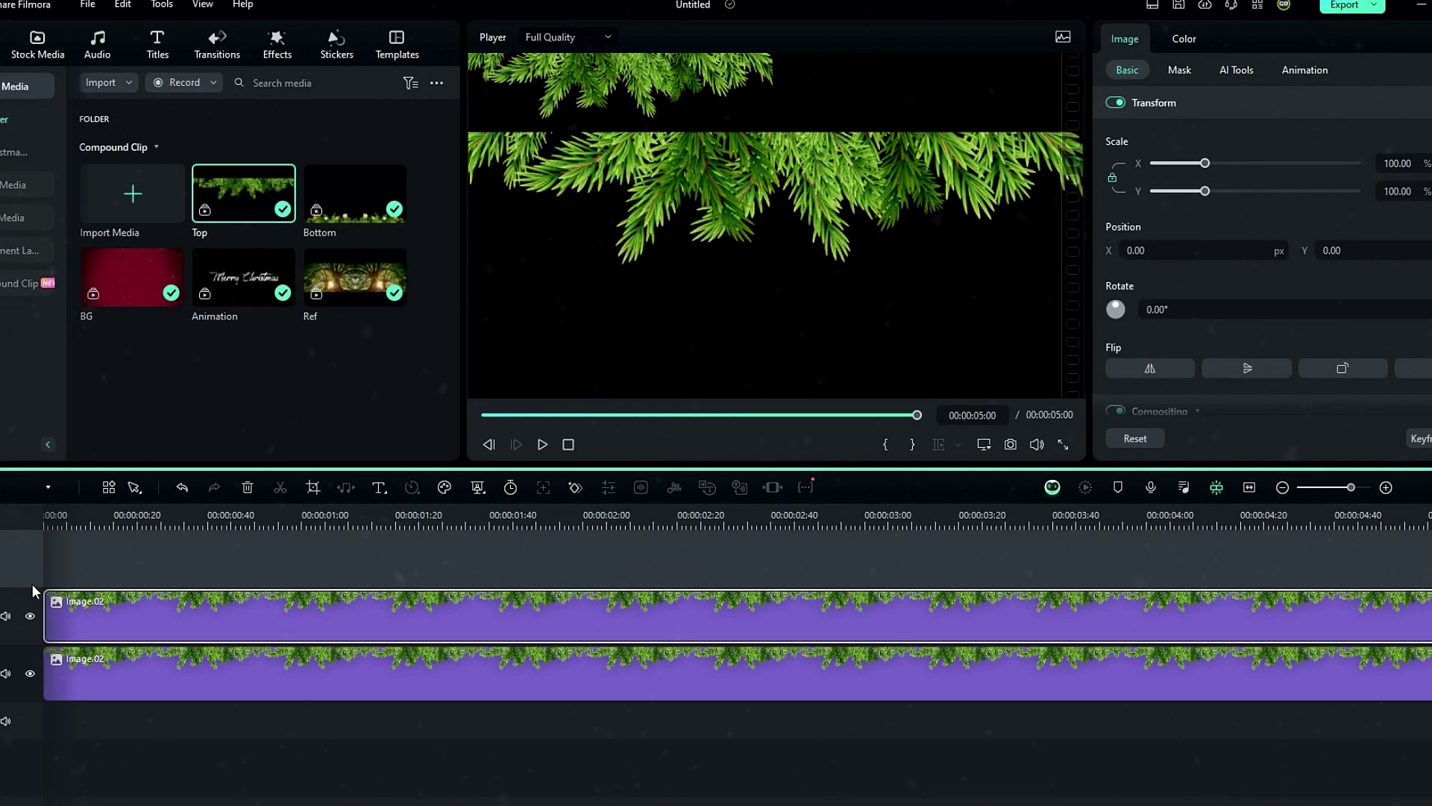
left_click(419, 516)
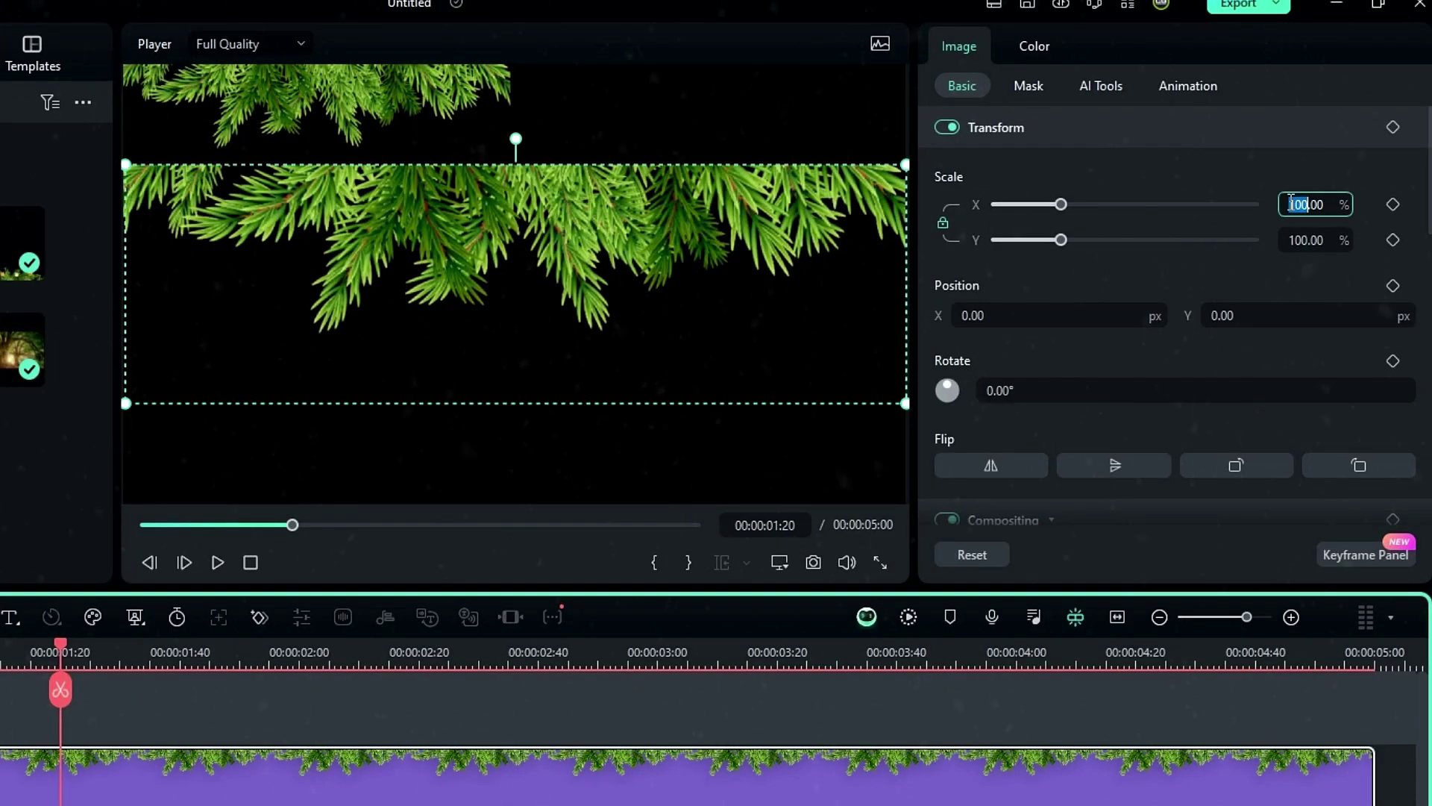
type("50")
key("Return")
left_click_drag(493, 273, 685, 113)
left_click_drag(761, 141, 703, 102)
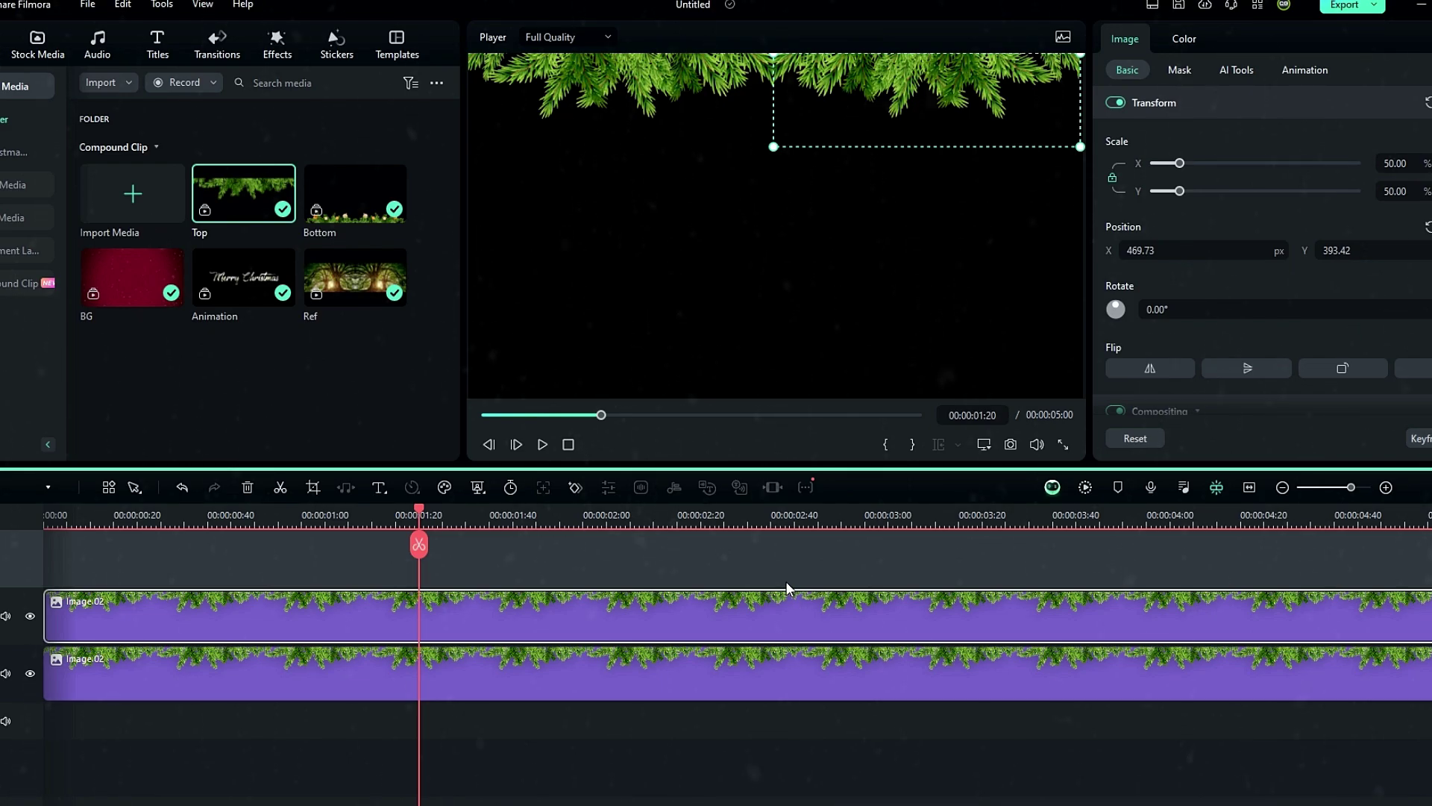
left_click(731, 553)
left_click(377, 515)
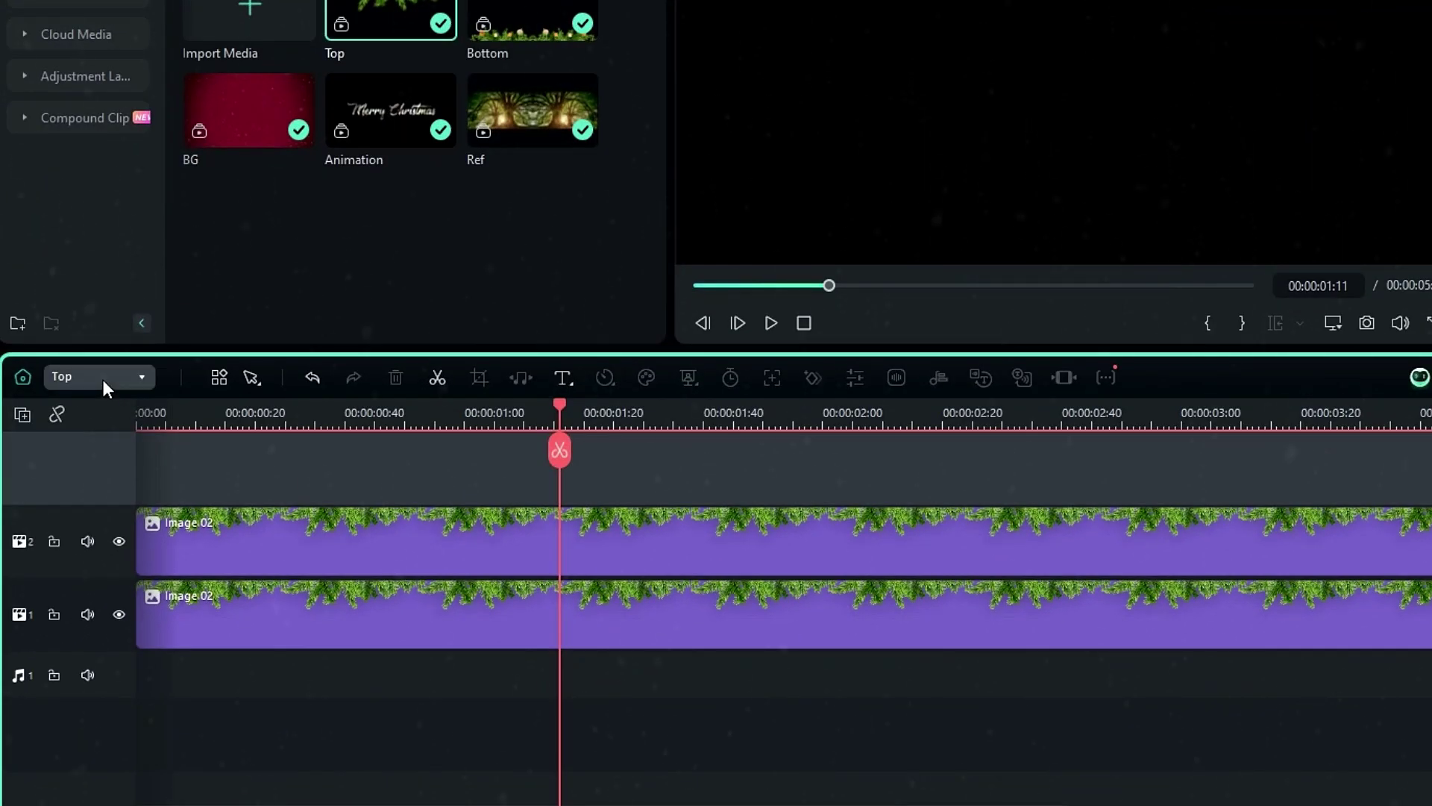
Return to the main timeline, scale the Bottom clip to 150% and raise it to Y 253
left_click(102, 376)
left_click(103, 405)
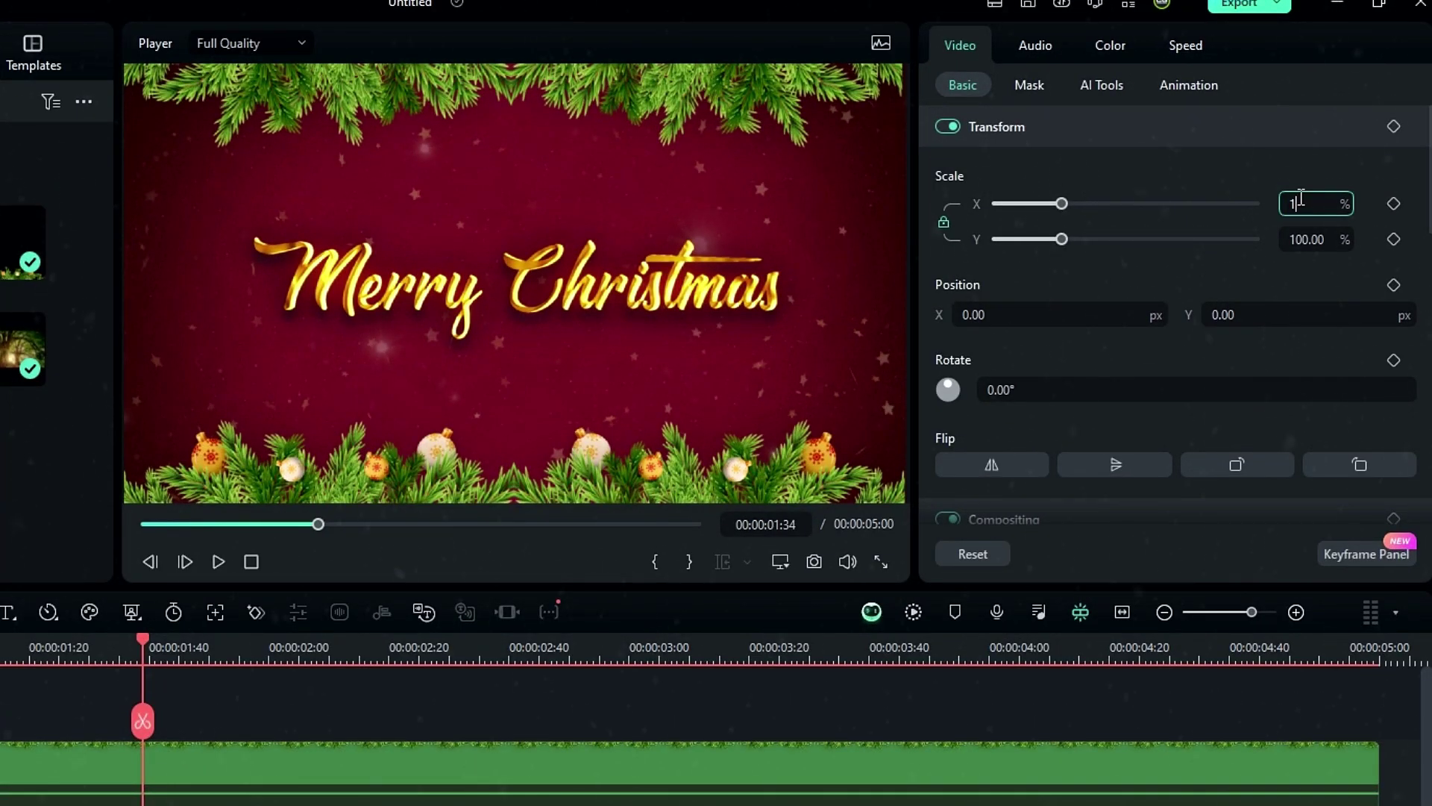
type("50")
key("Return")
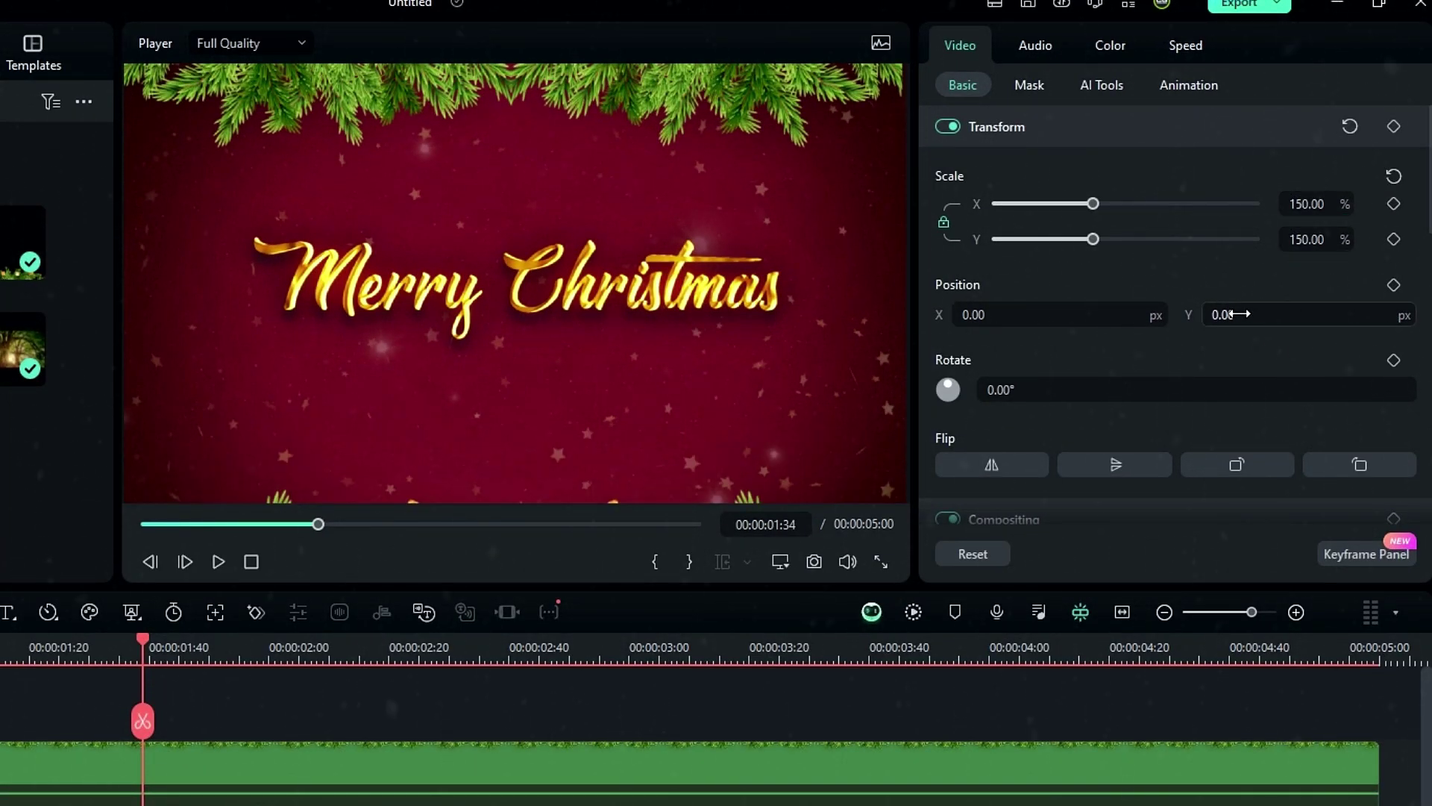
left_click_drag(1231, 314, 1325, 314)
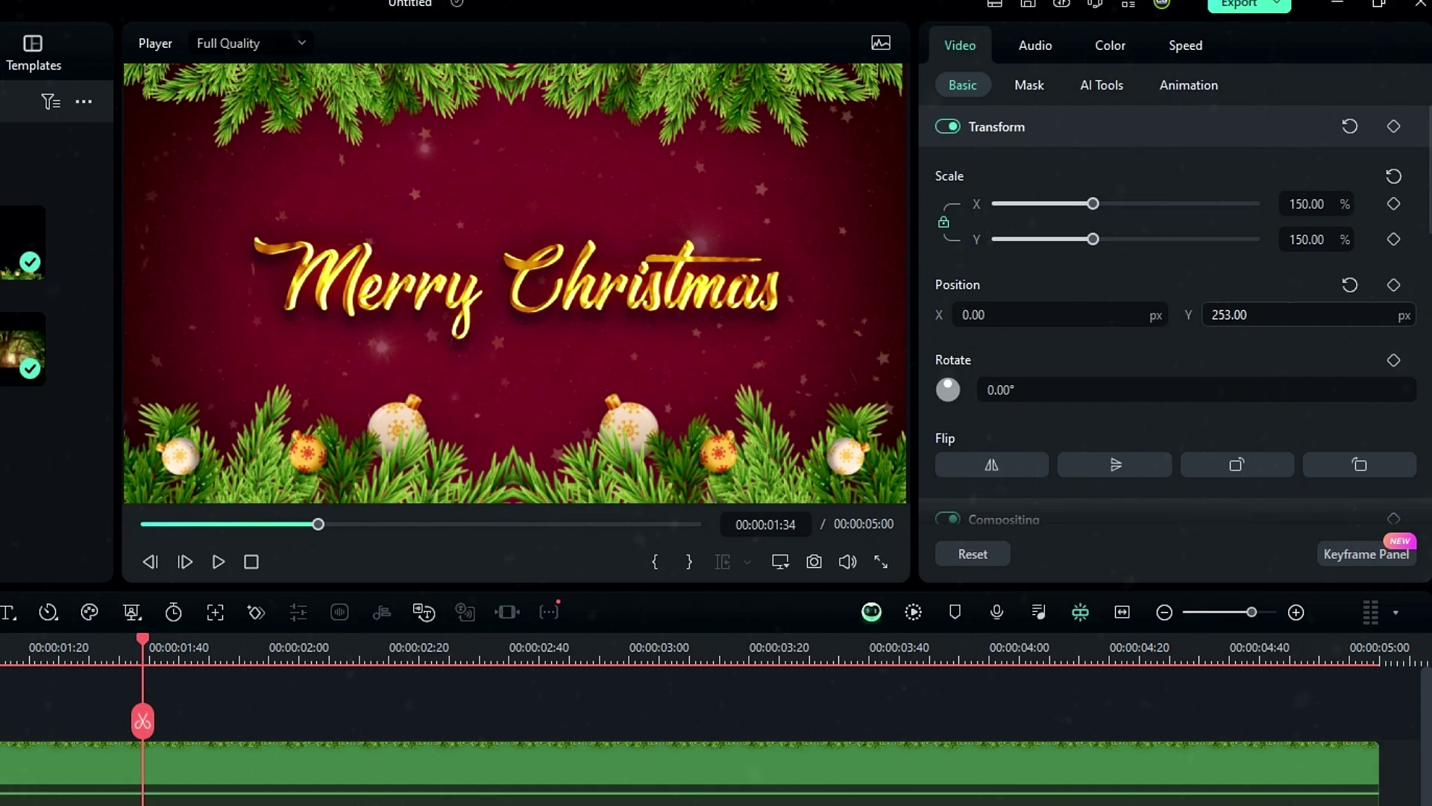
Scale the Top clip to 150% and lower it to Y -255
left_click(1349, 126)
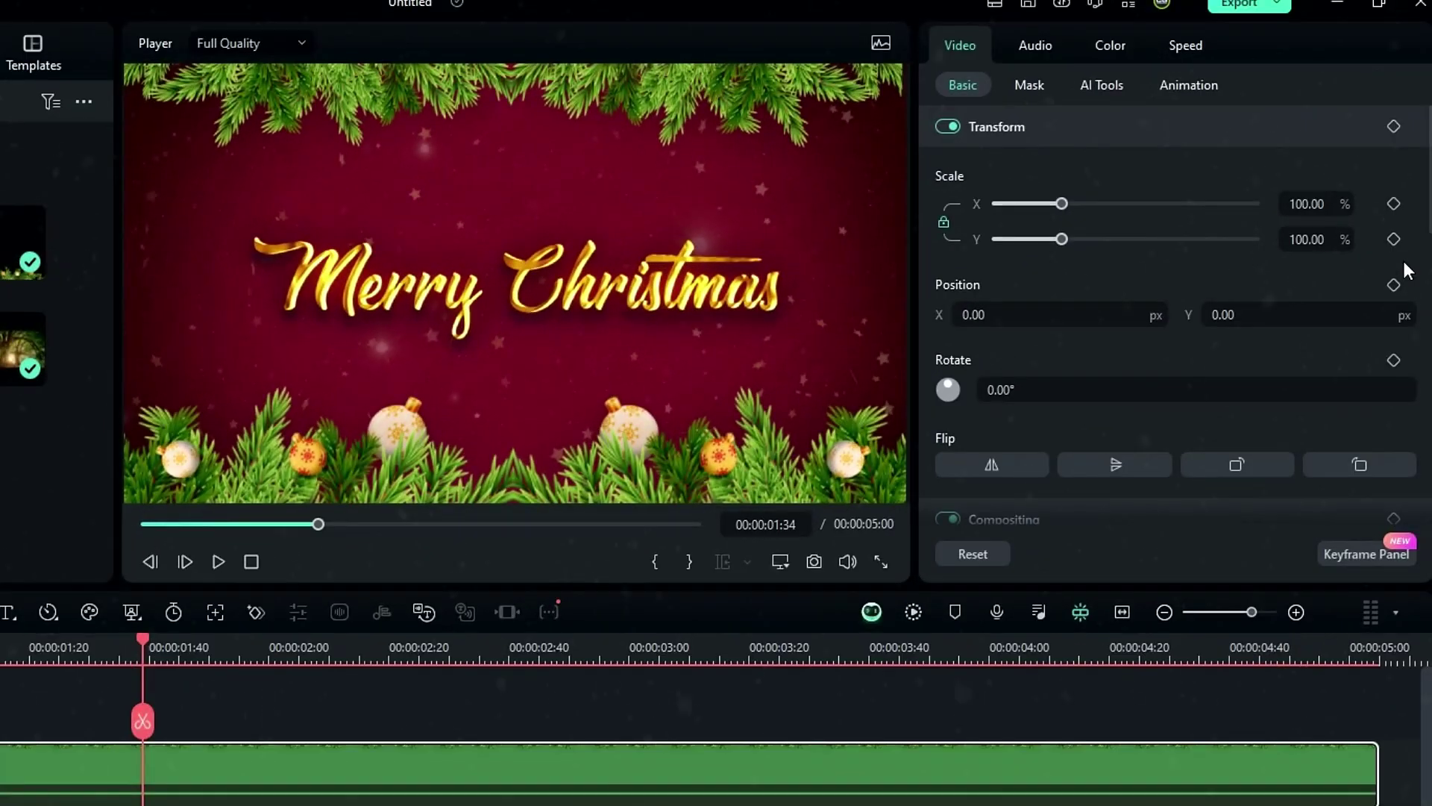
left_click(1321, 192)
type("150")
key("Return")
mouse_move(1331, 314)
left_mouse_down()
mouse_move(1257, 315)
mouse_move(1335, 304)
left_mouse_up()
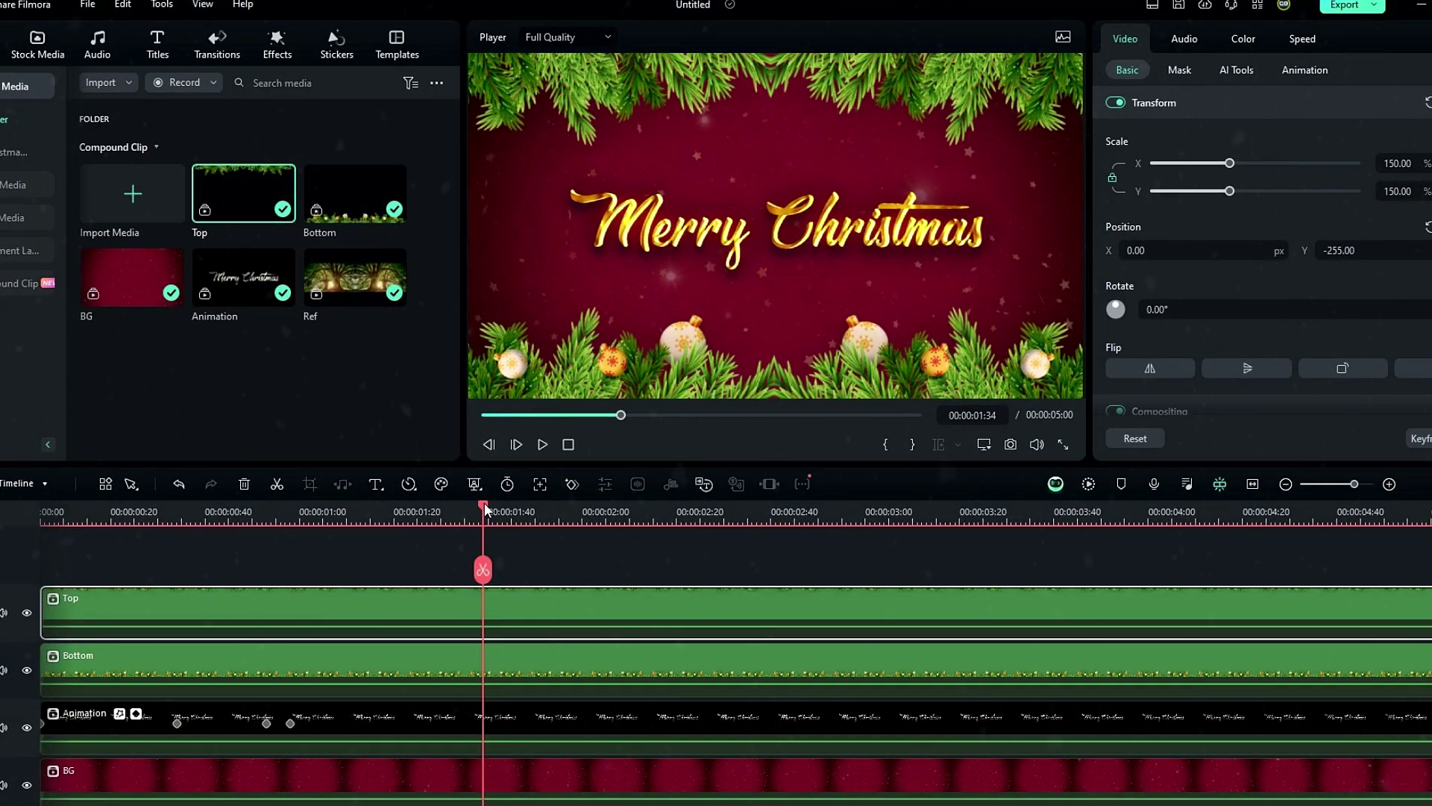
Keyframe the Top clip's position to slide horizontally from X 476 at the timeline start to X 180 at its end
left_click_drag(485, 503, 43, 510)
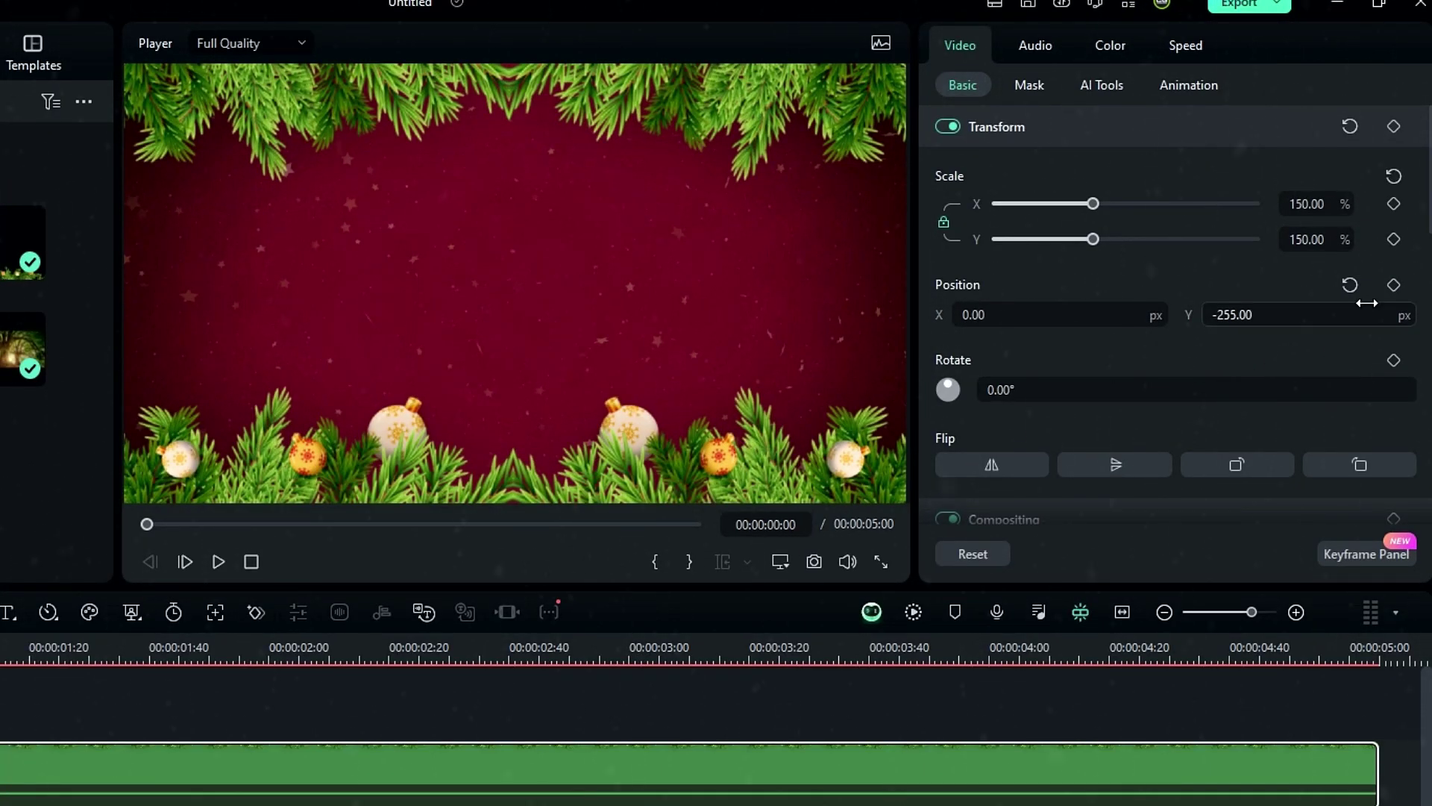
left_click(1394, 285)
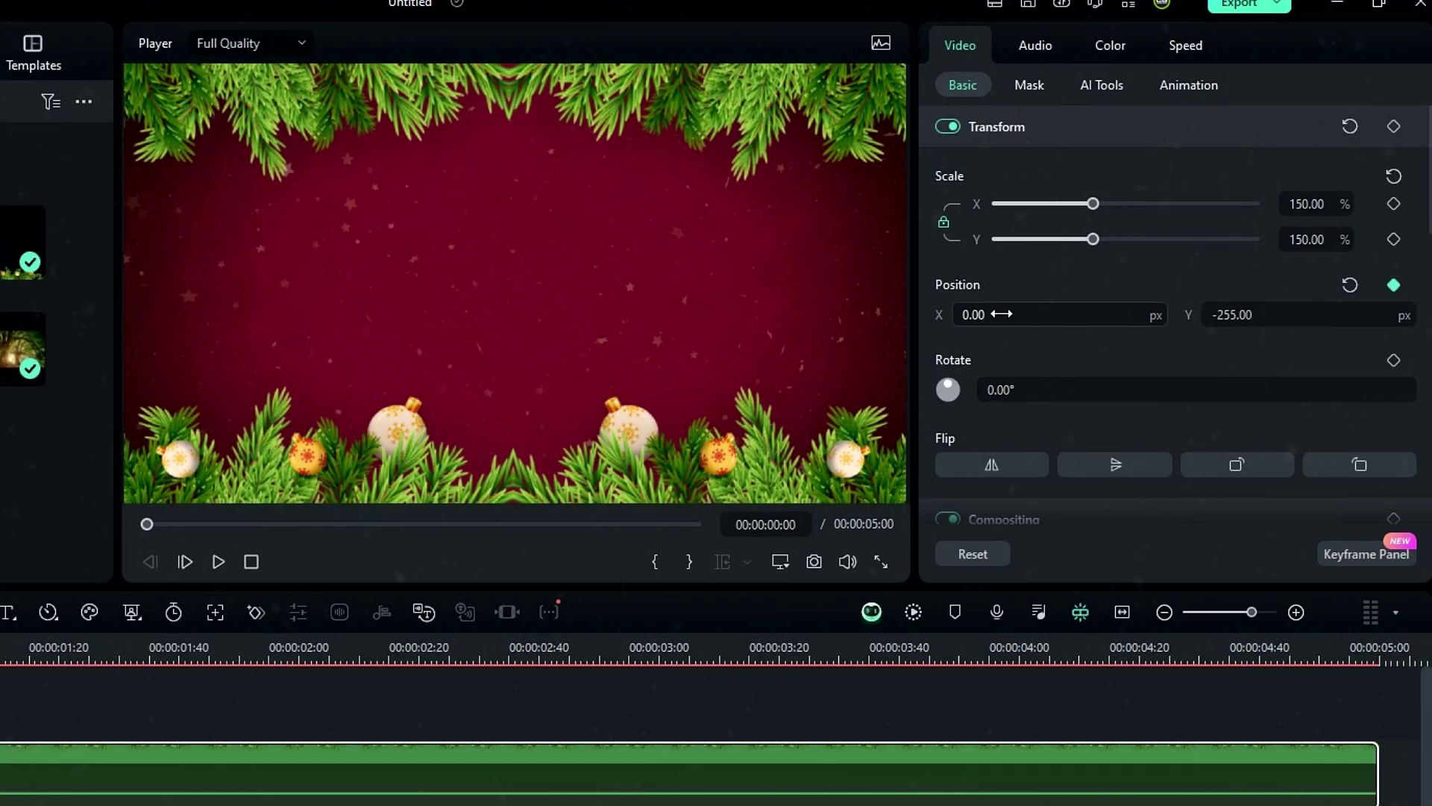
left_click_drag(1001, 314, 1093, 314)
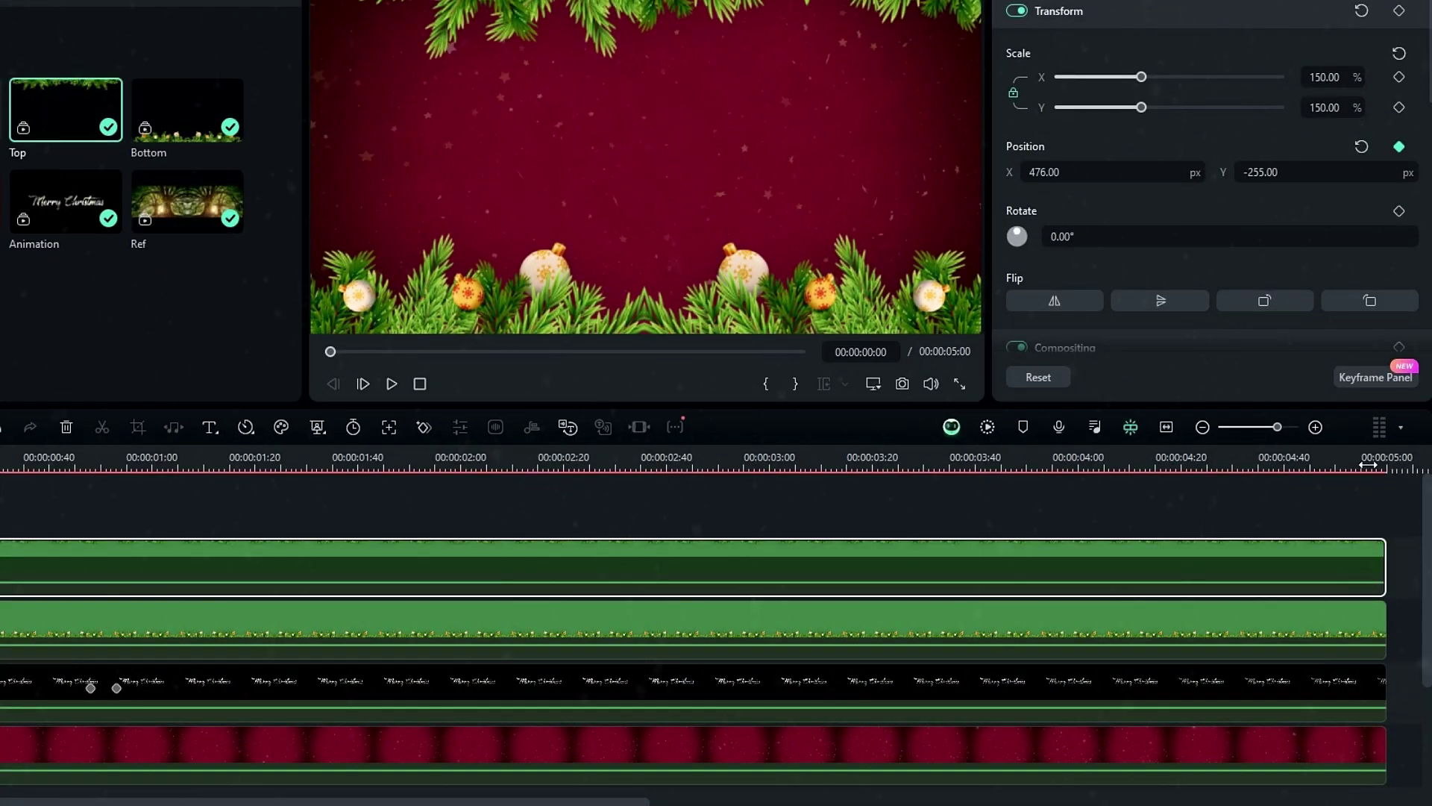
left_click(1367, 464)
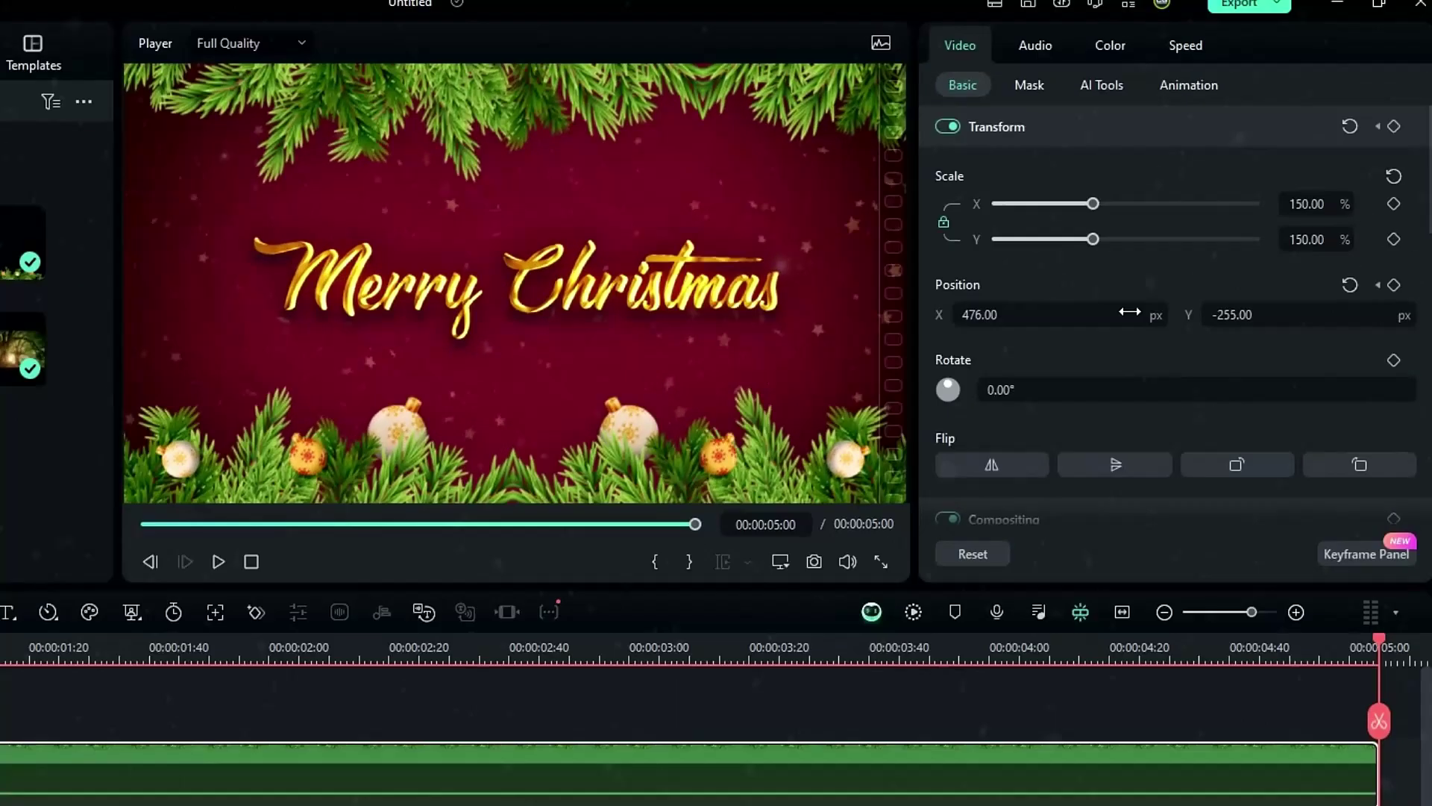
left_click(1004, 314)
type("180")
key("Return")
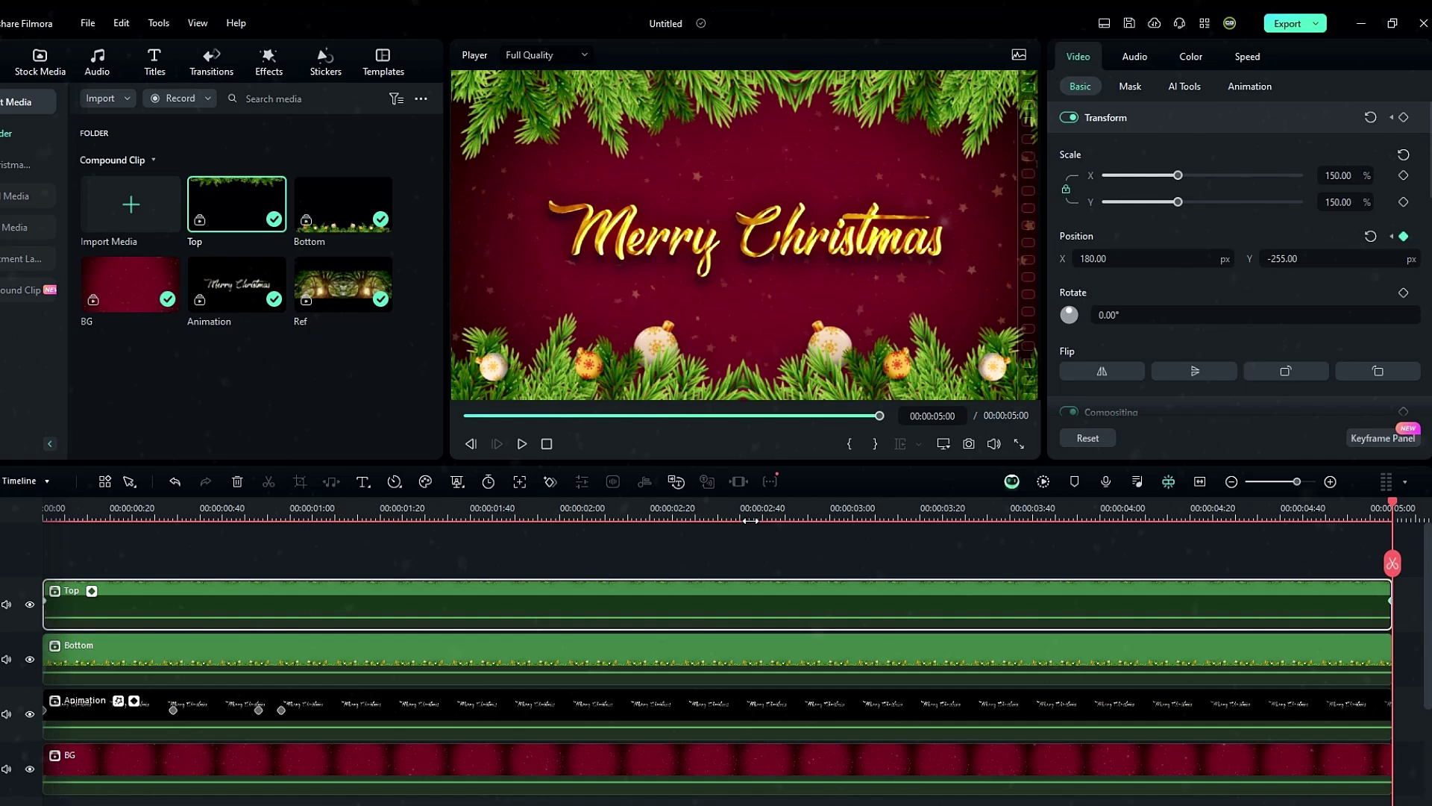
Keyframe the Bottom clip's position to slide horizontally from X -473 at the timeline start to X -180 at its end
left_click_drag(1377, 656, 0, 678)
left_click(119, 642)
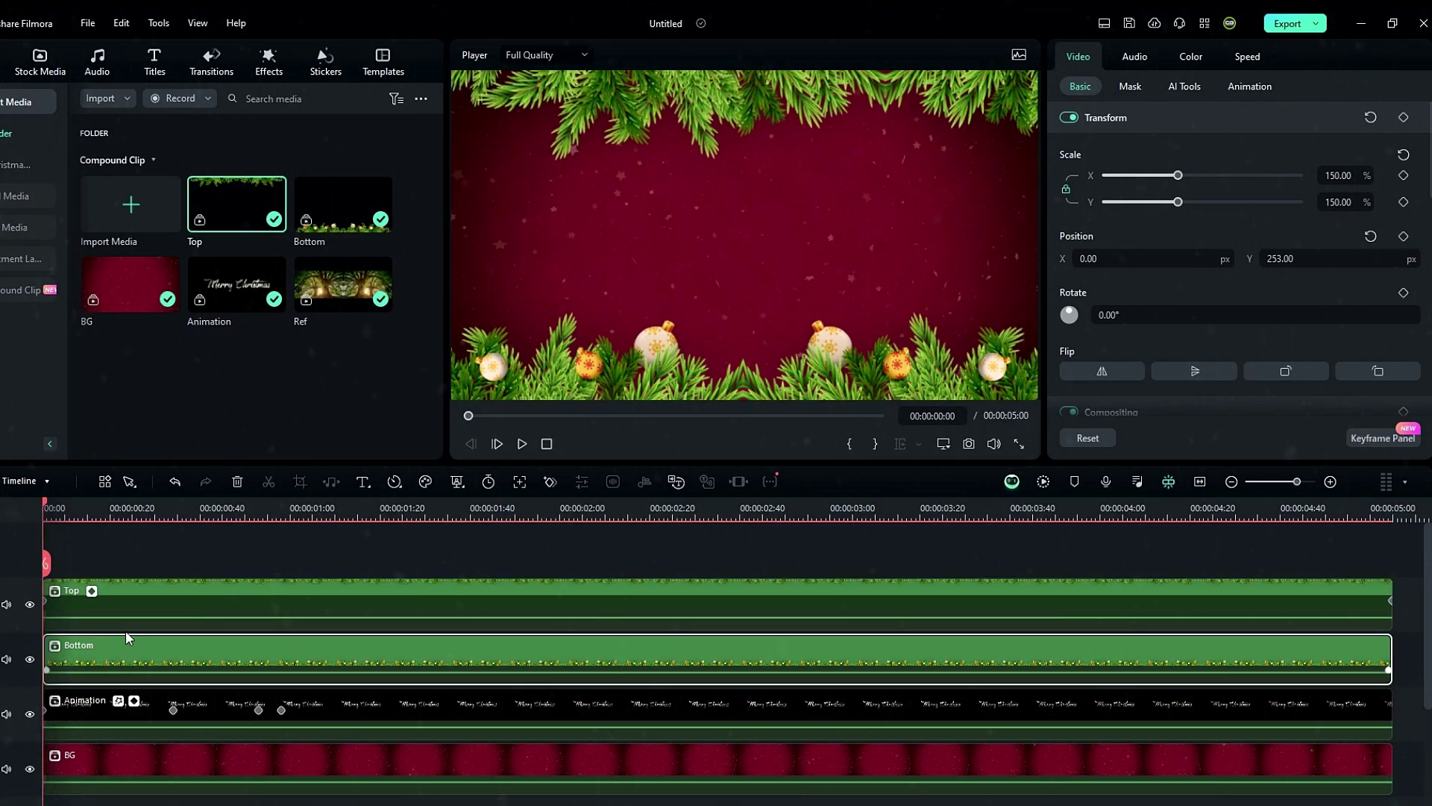
left_click(1404, 236)
left_click_drag(1119, 258, 943, 258)
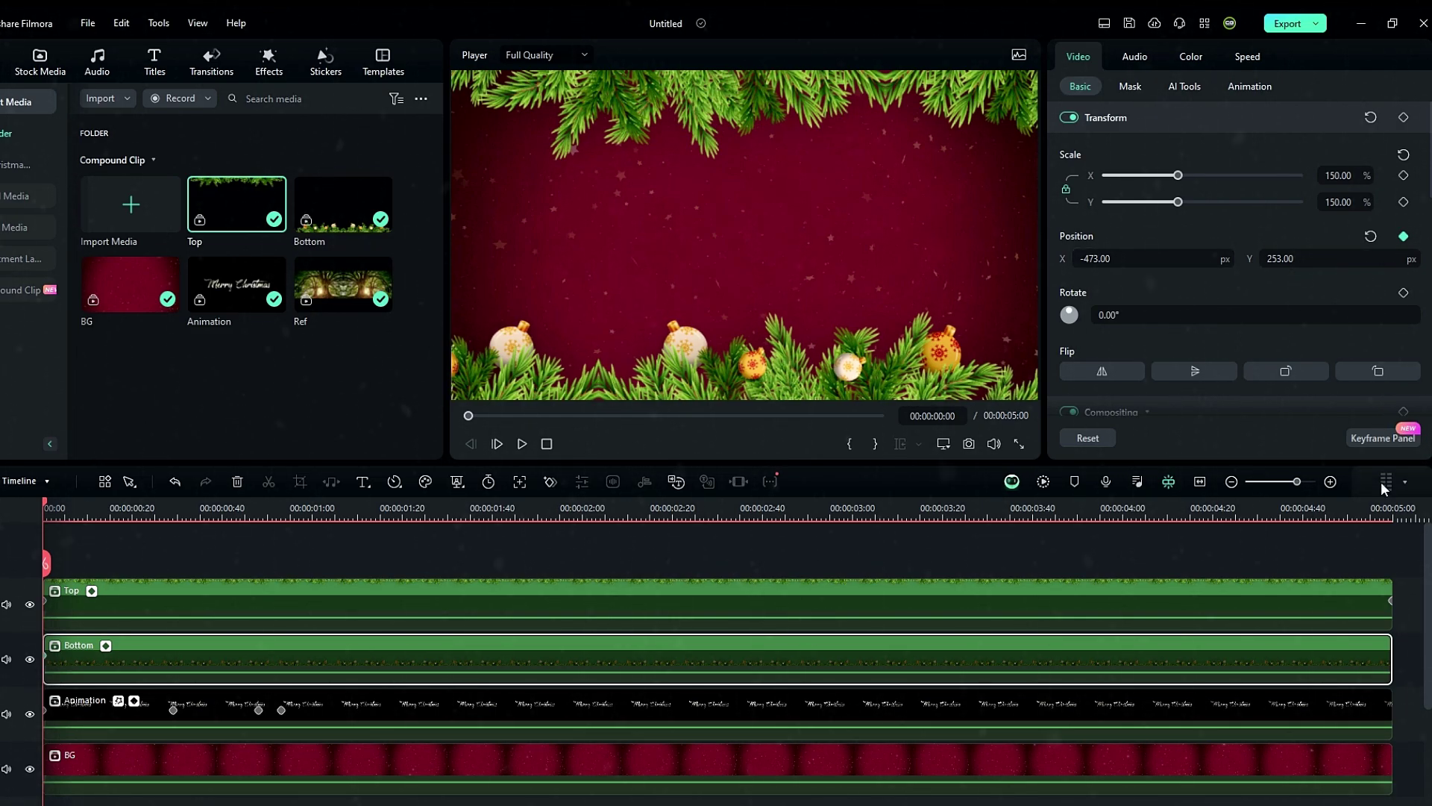
left_click(1375, 506)
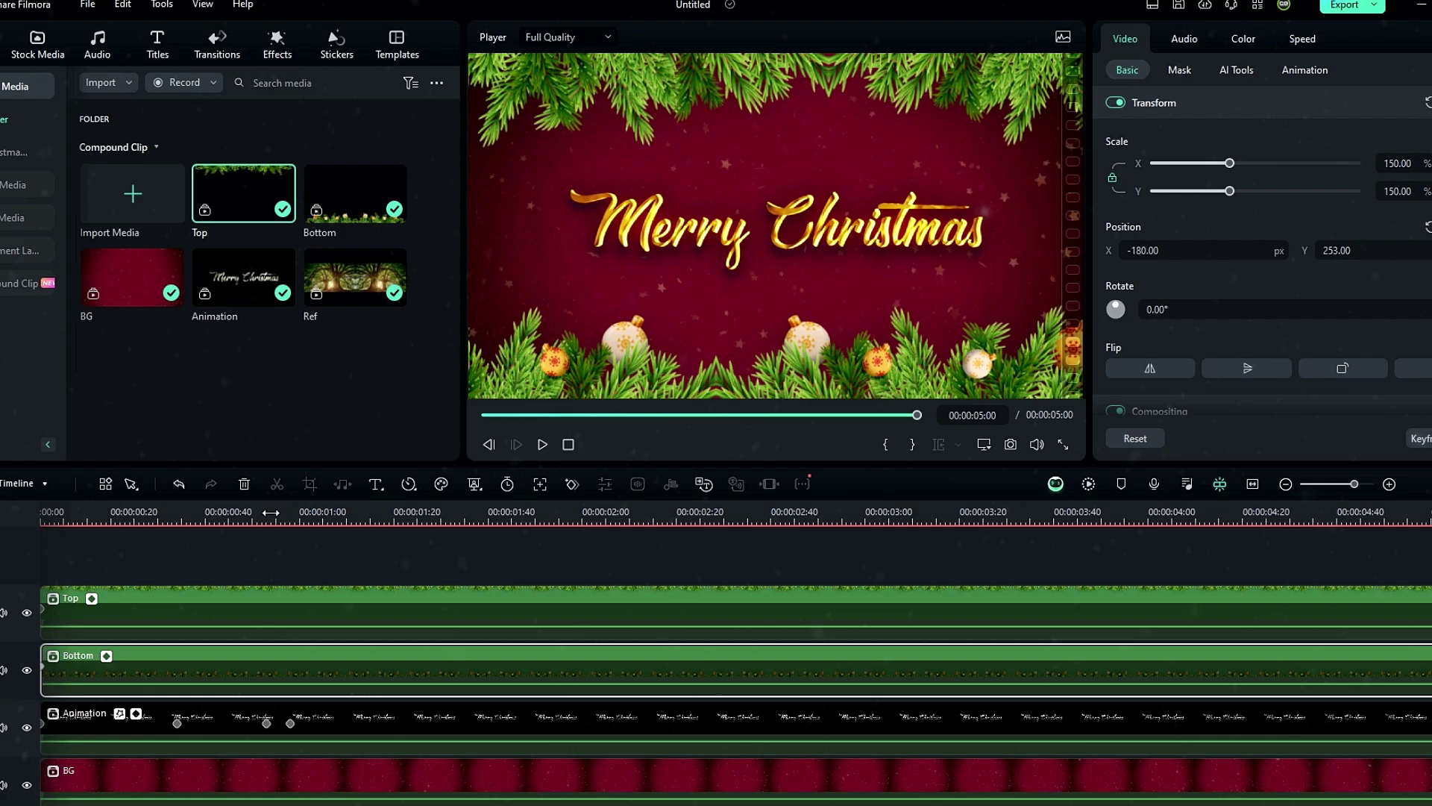
Preview the animation from the start and add position keyframes to the Bottom and Top clips at 00:00:01:09
left_click_drag(270, 511, 14, 567)
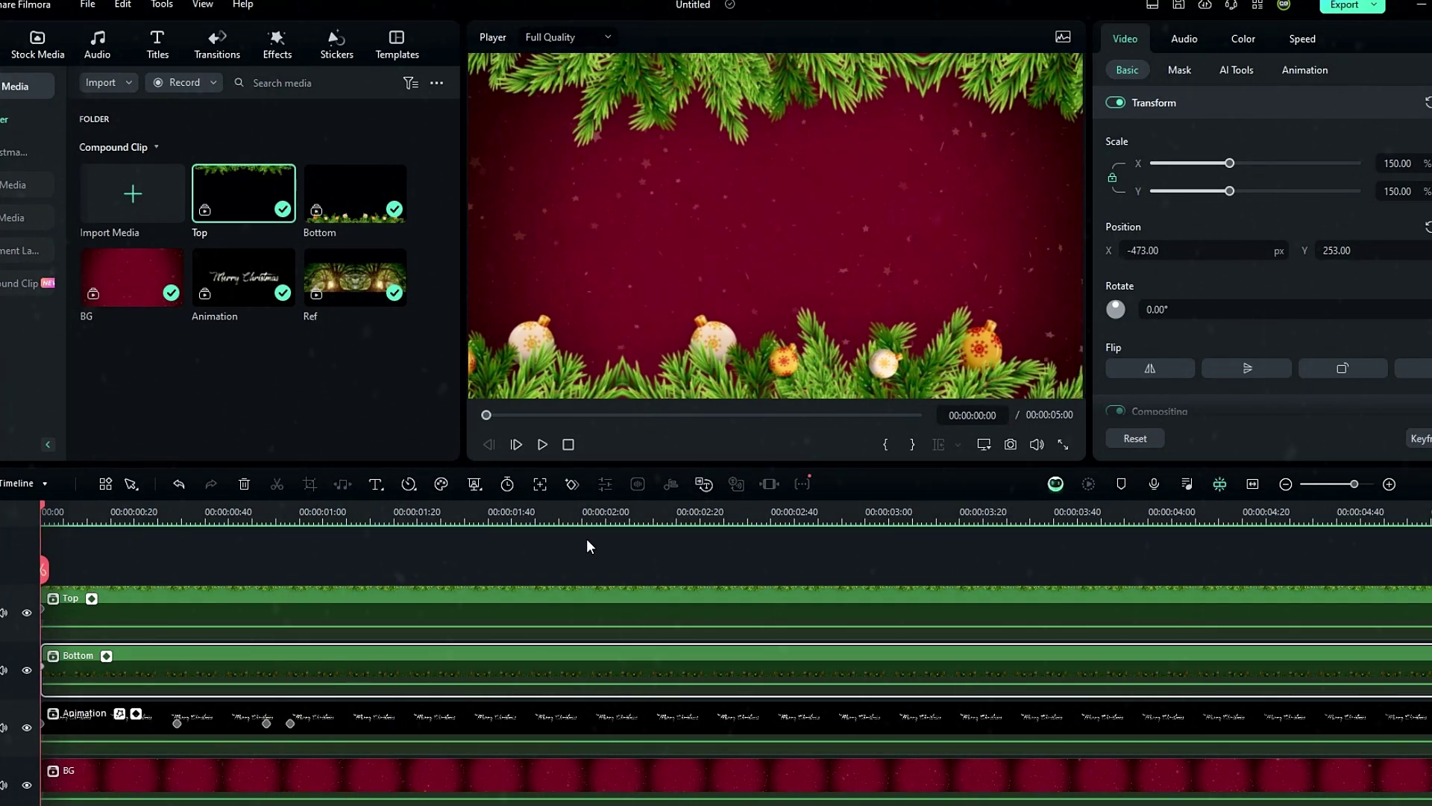
key("space")
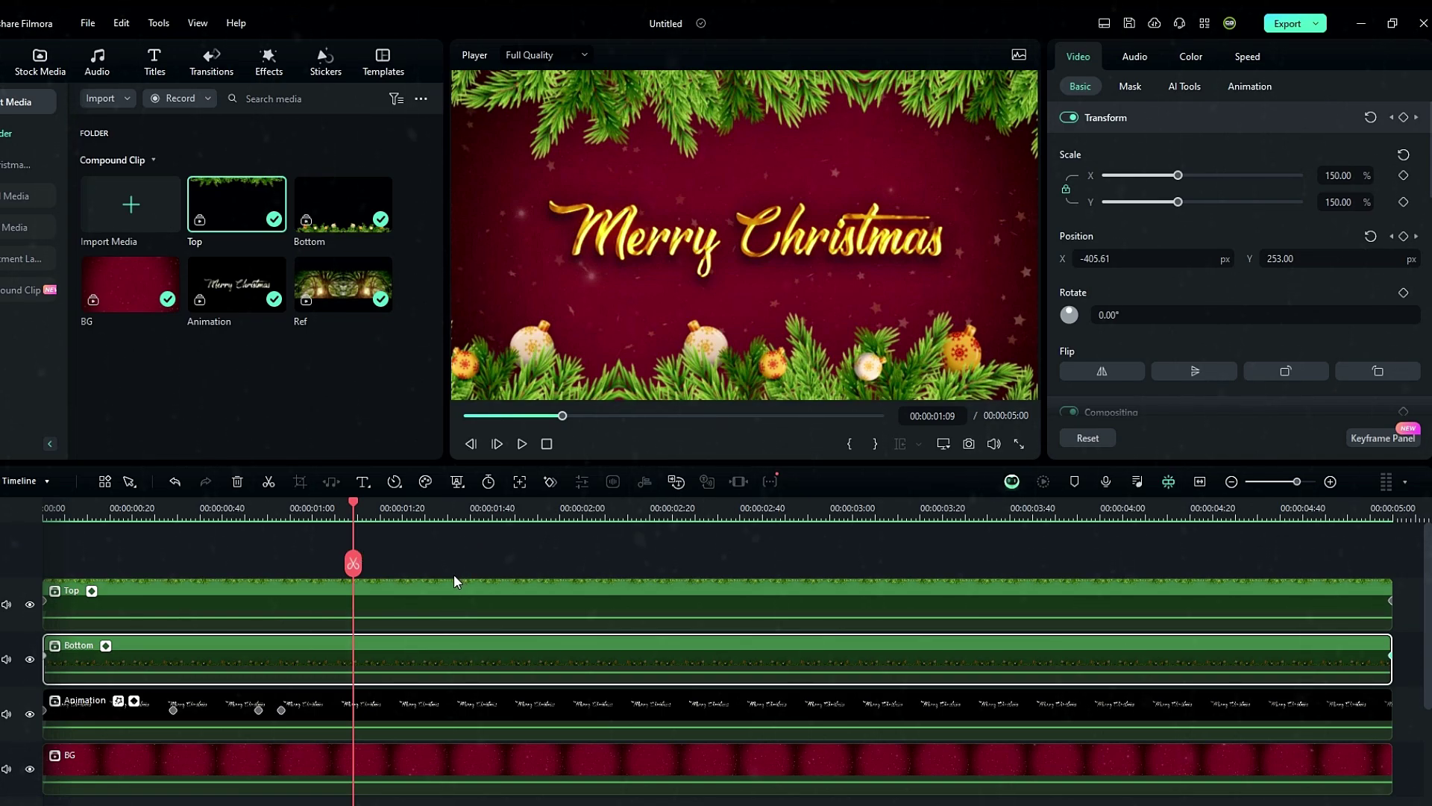
left_click(1405, 236)
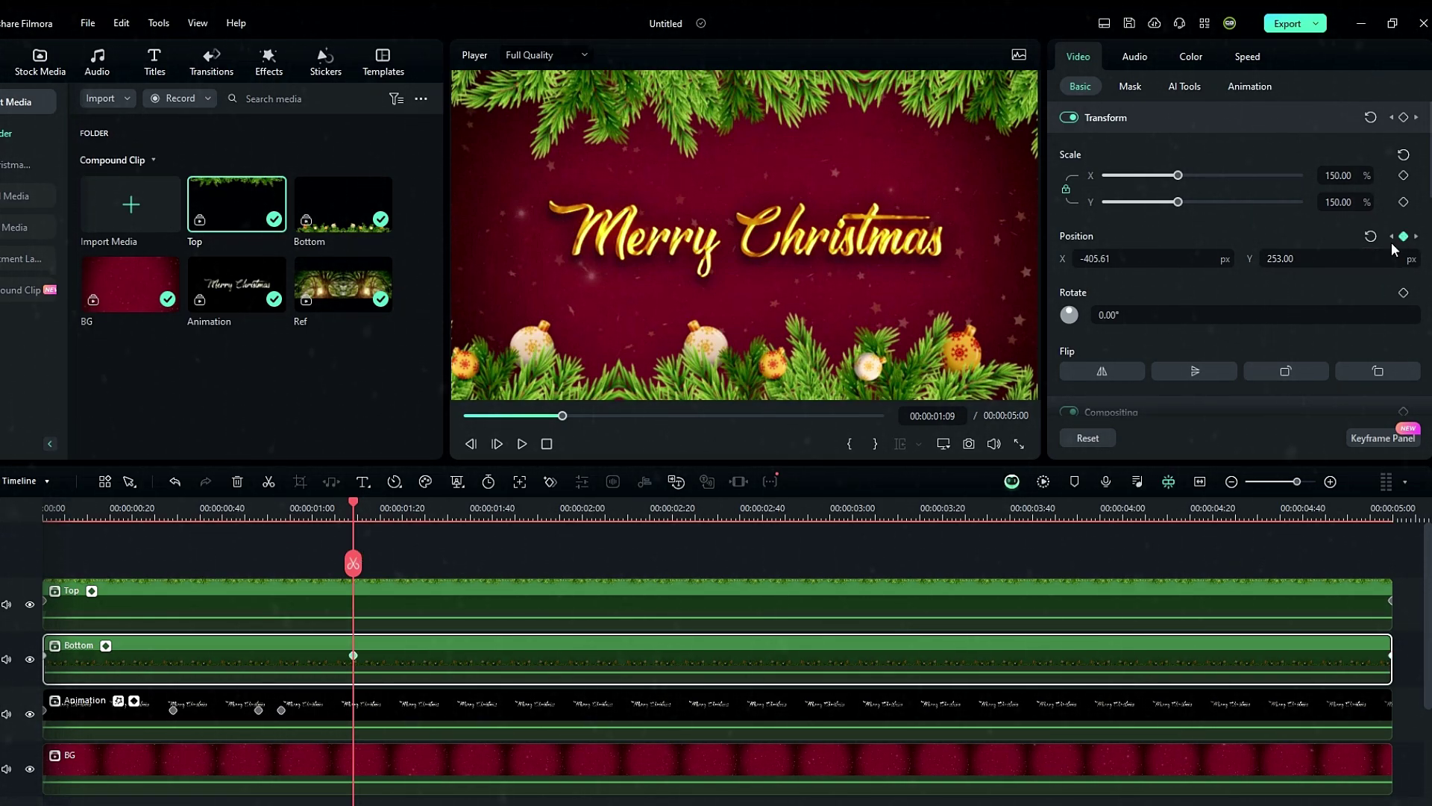
left_click(547, 616)
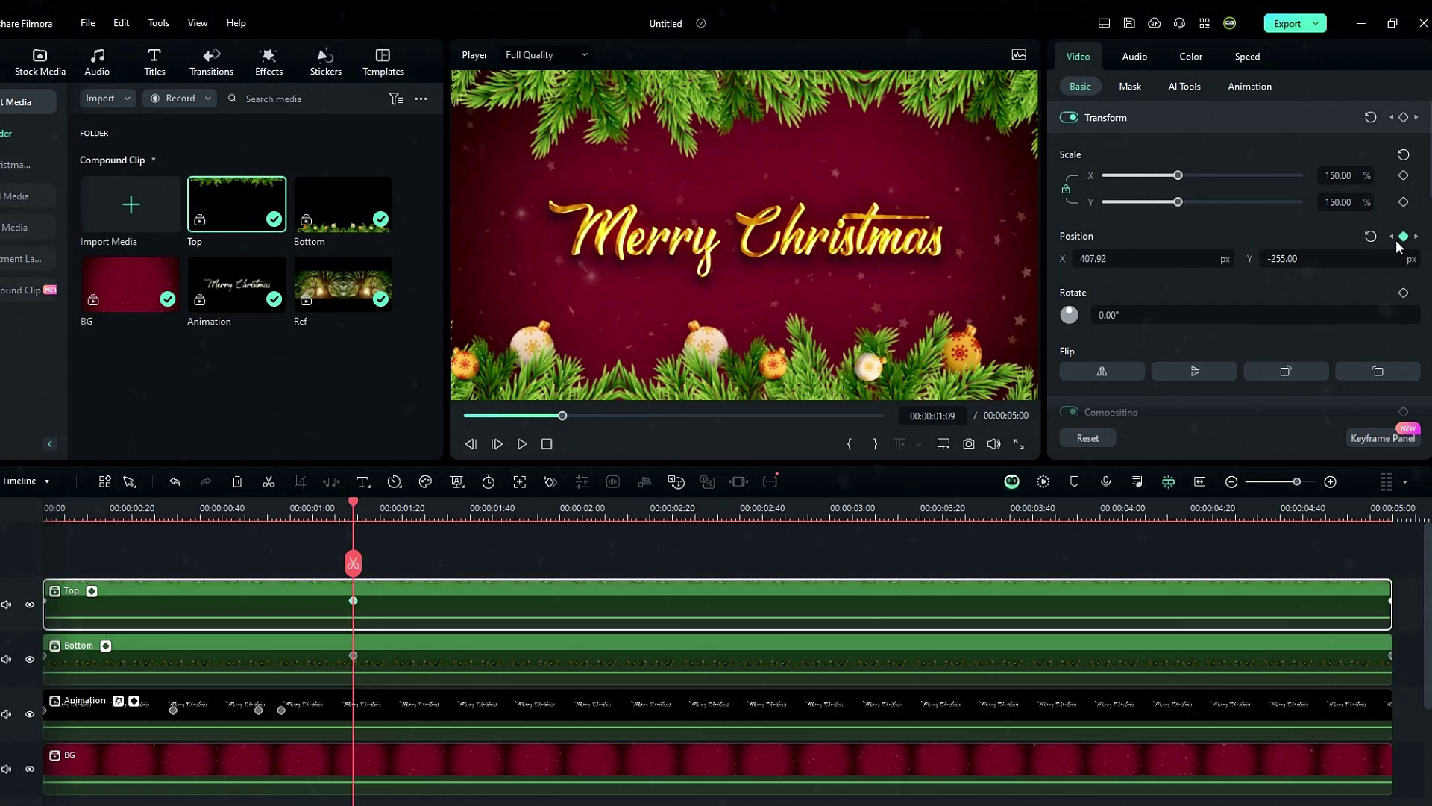
At 00:00:00:38, move both decorations vertically out of the frame, setting the Top clip to Y 200 and the Bottom clip to Y -200
left_click_drag(276, 508, 213, 508)
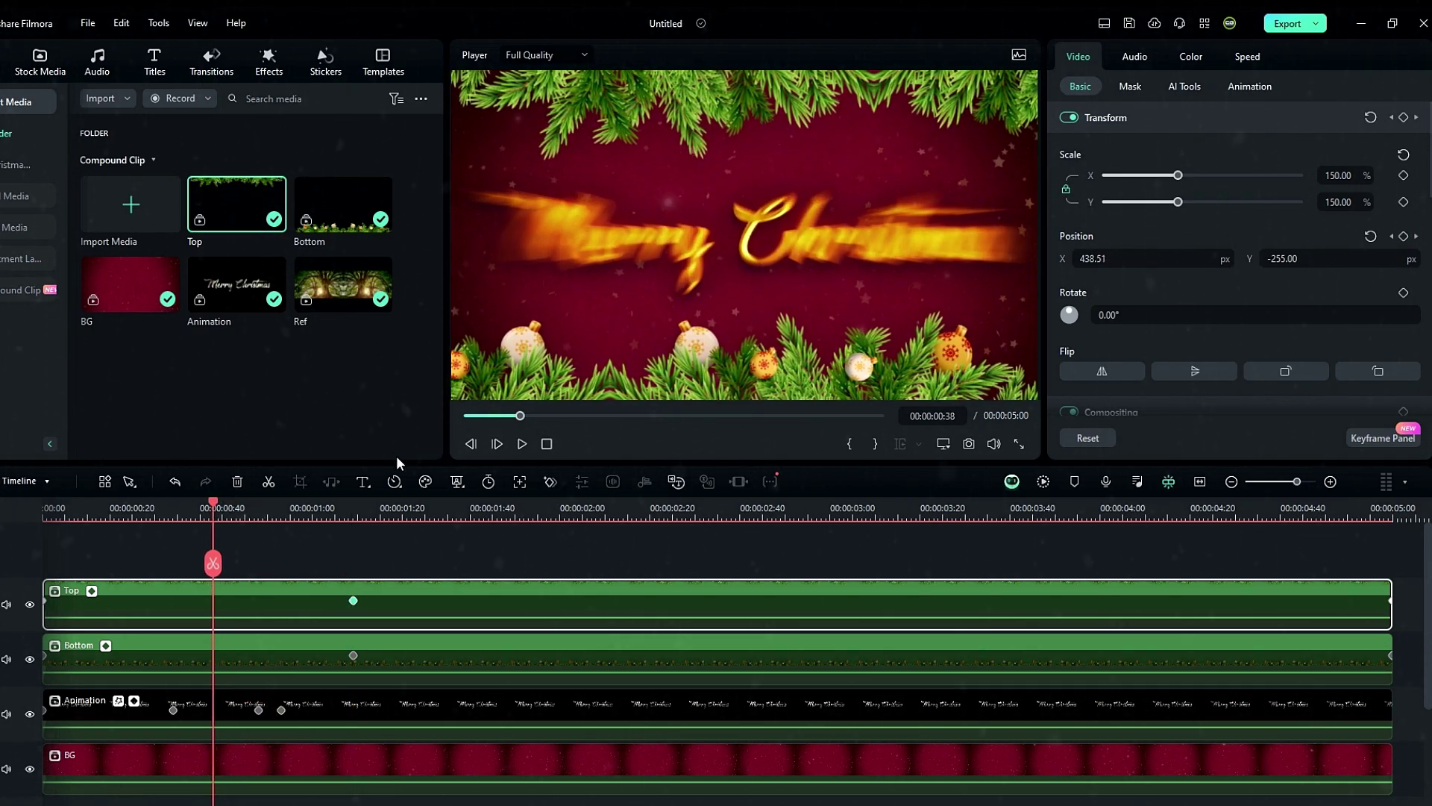
key("BackSpace")
key("Return")
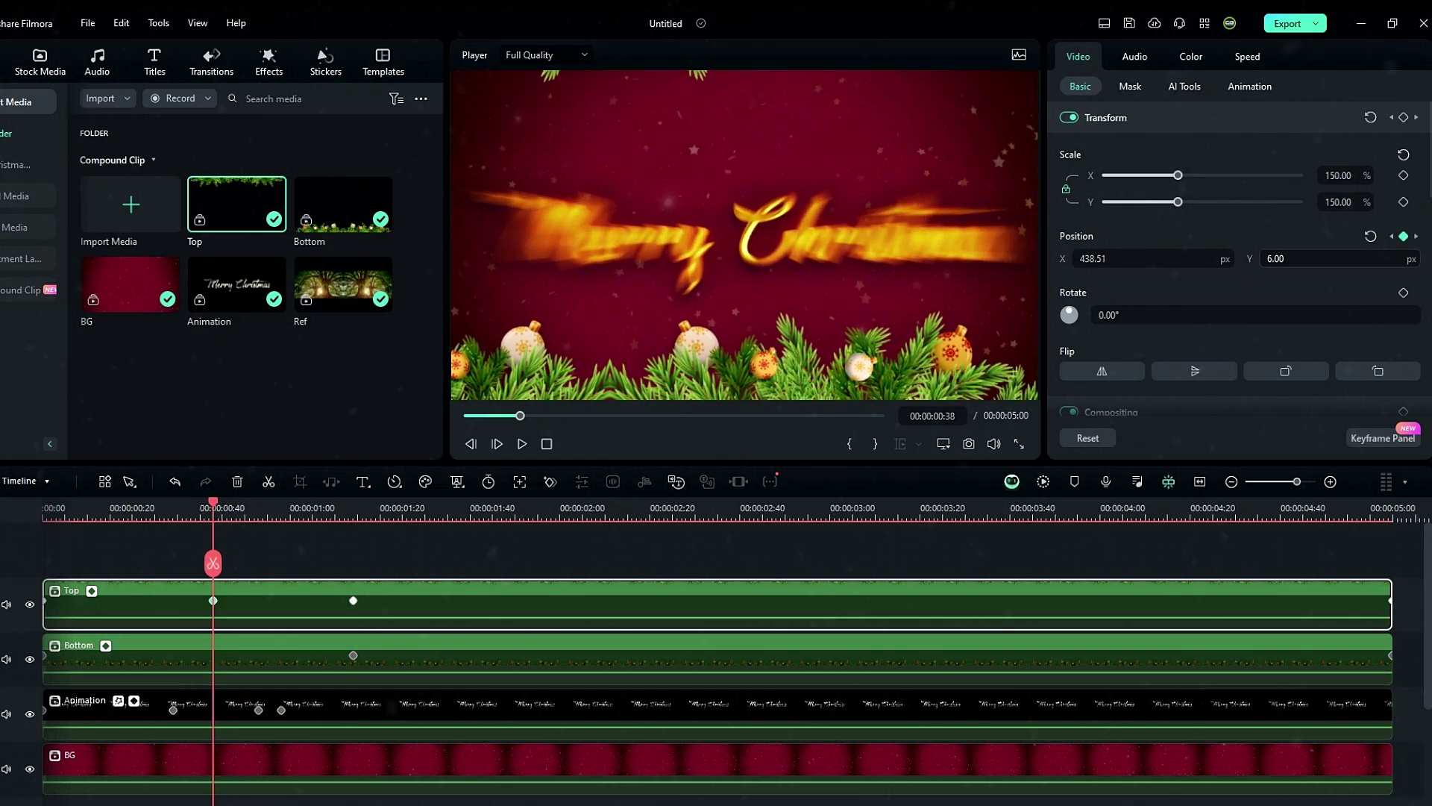
left_click(278, 668)
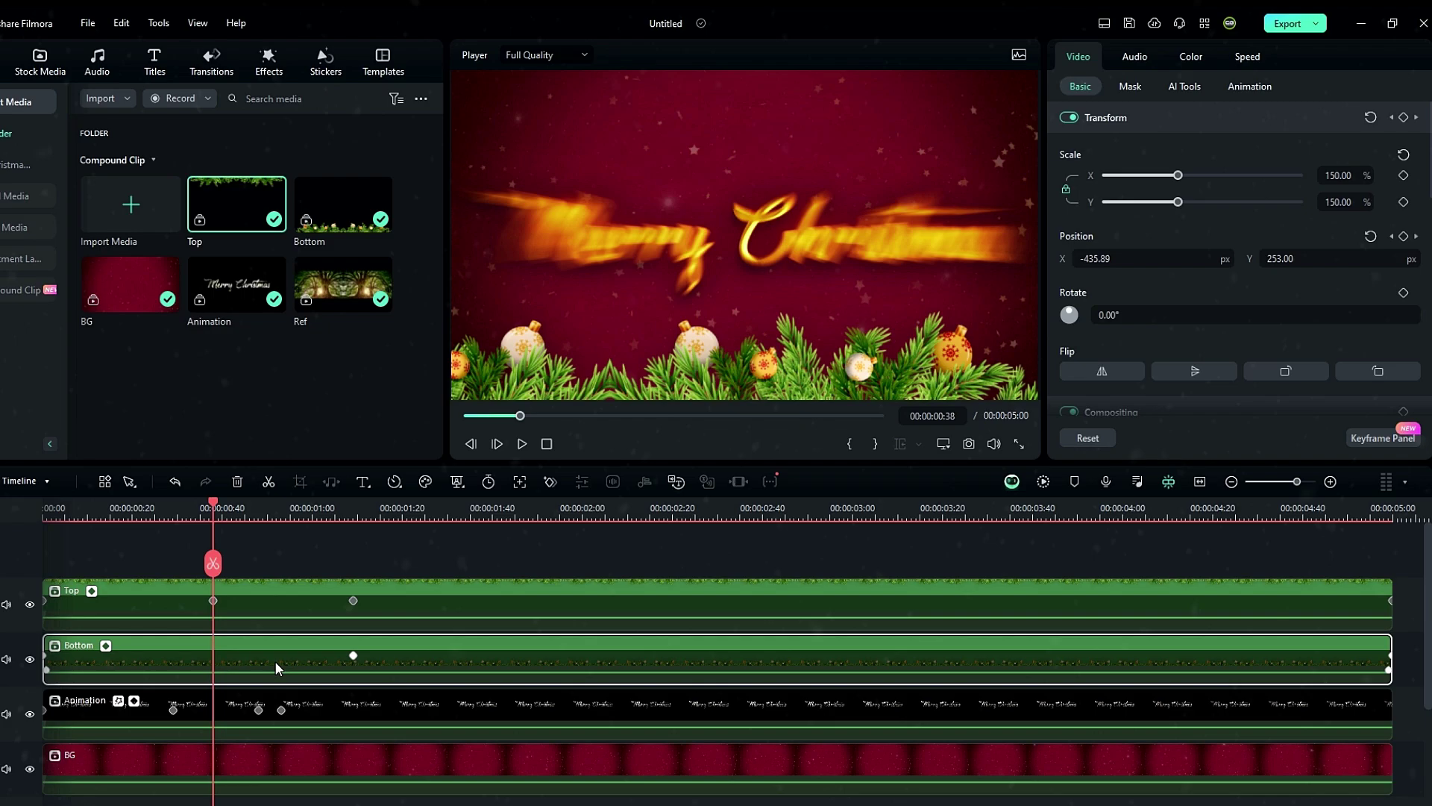
triple_click(1313, 258)
type("-36")
key("Return")
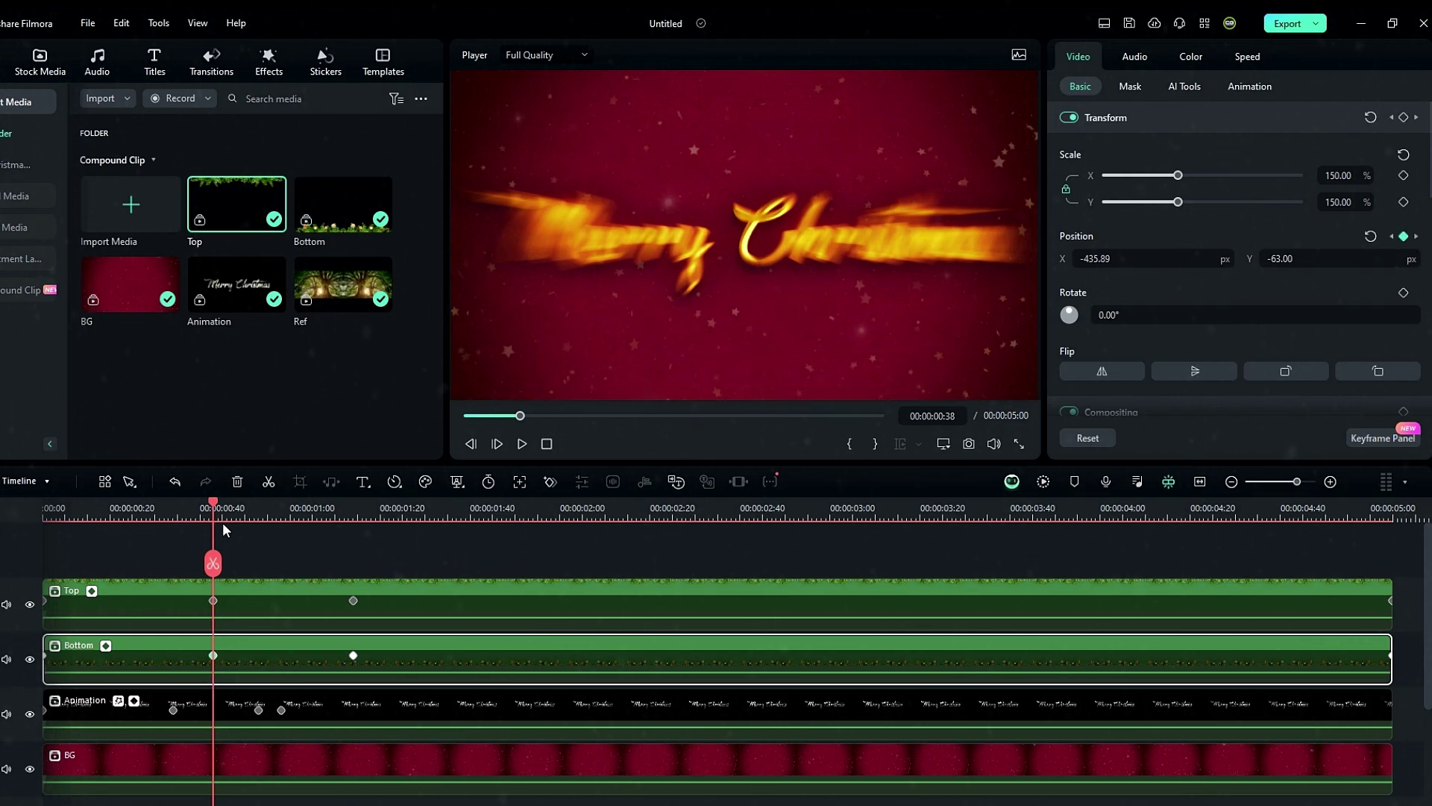
At the timeline start, place both decorations outside the frame, setting the Bottom clip to Y -200 and the Top clip to Y 200
left_click_drag(216, 508, 39, 523)
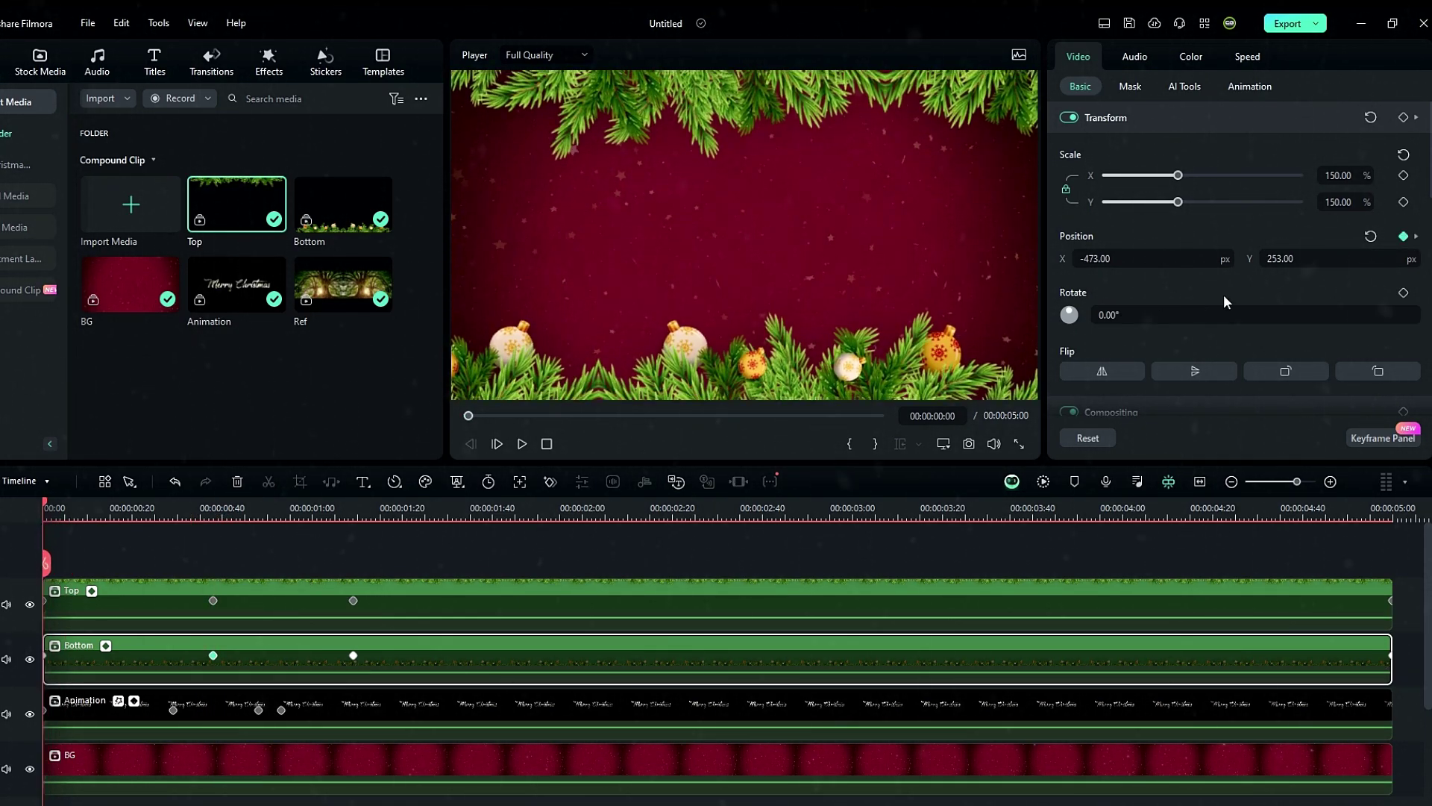
triple_click(1283, 258)
type("-9")
key("Return")
left_click(549, 618)
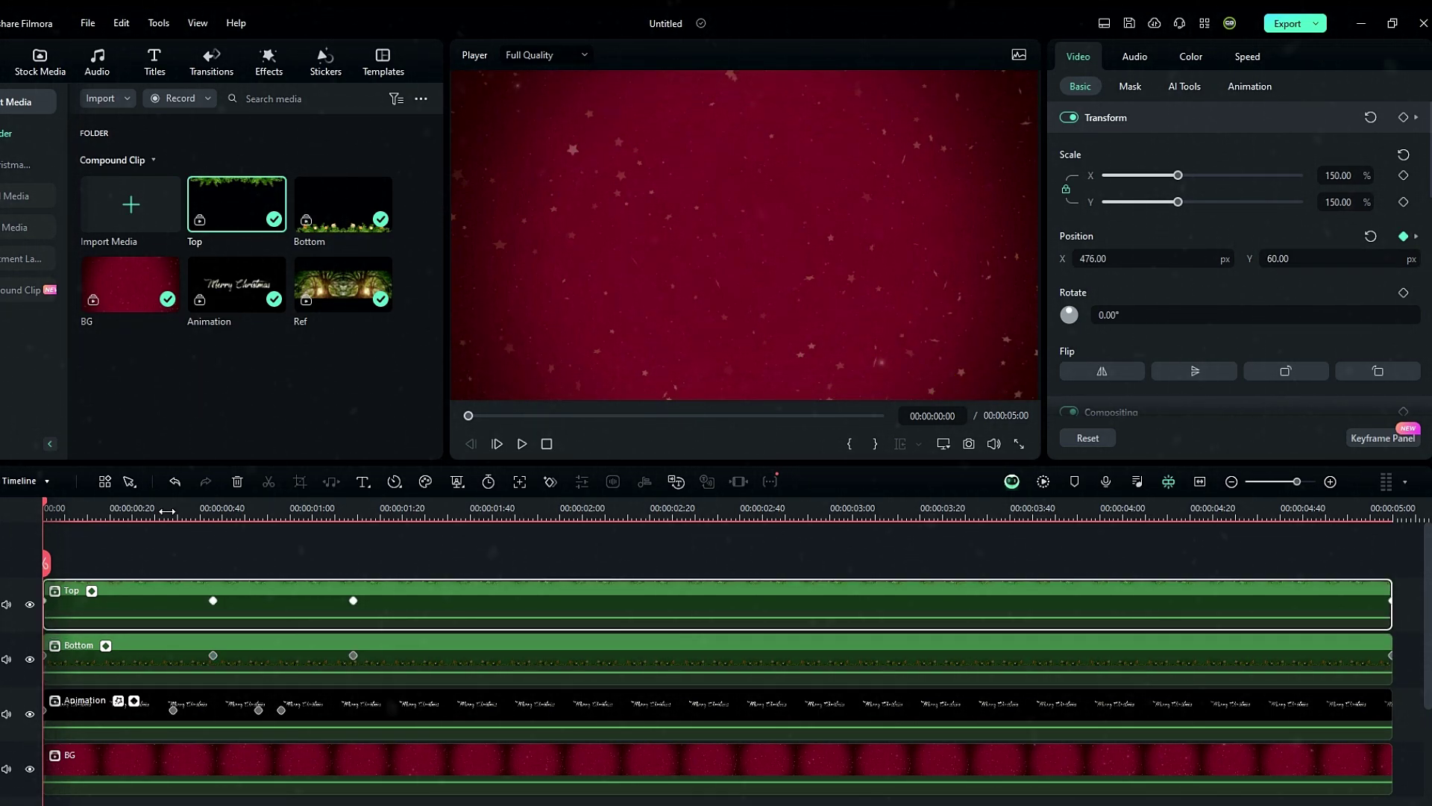
Apply easing to the Top clip's vertical position keyframe at 00:00:01:09 in the keyframe graph
left_click_drag(167, 511, 308, 561)
left_click(1380, 439)
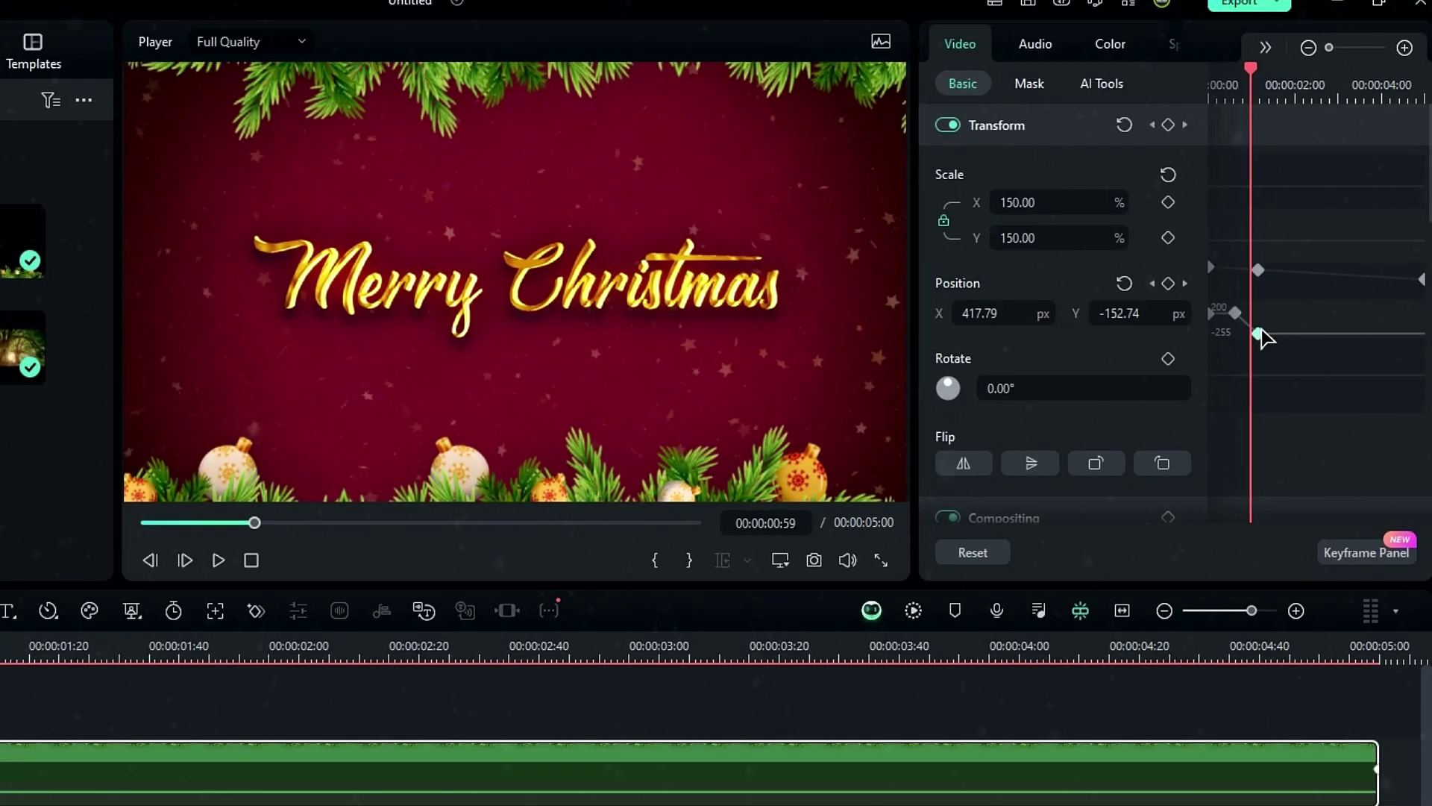
right_click(1260, 335)
left_click(1259, 445)
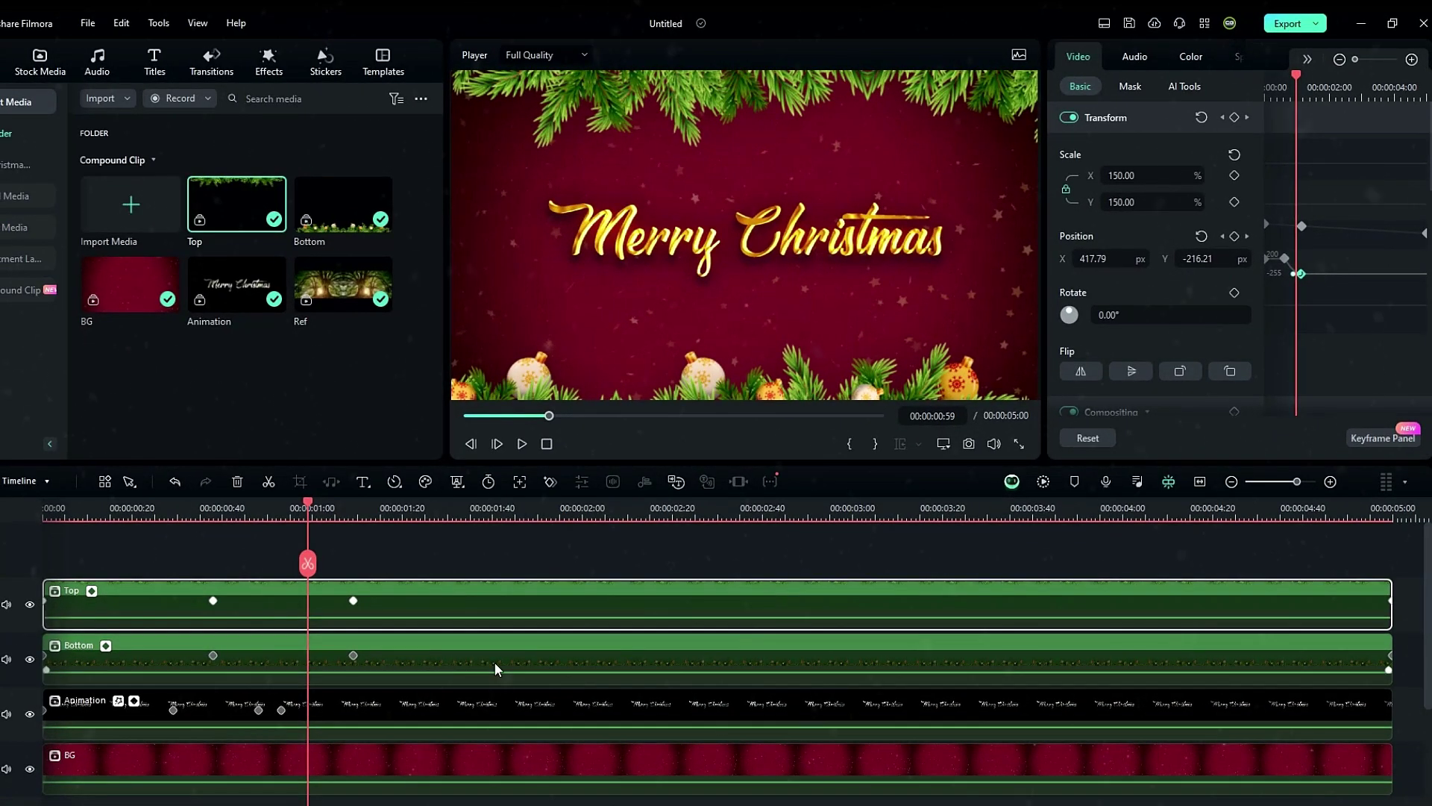
Apply the same easing to the Bottom clip's vertical position keyframe at 00:00:01:09 and close the keyframe graph
left_click(156, 805)
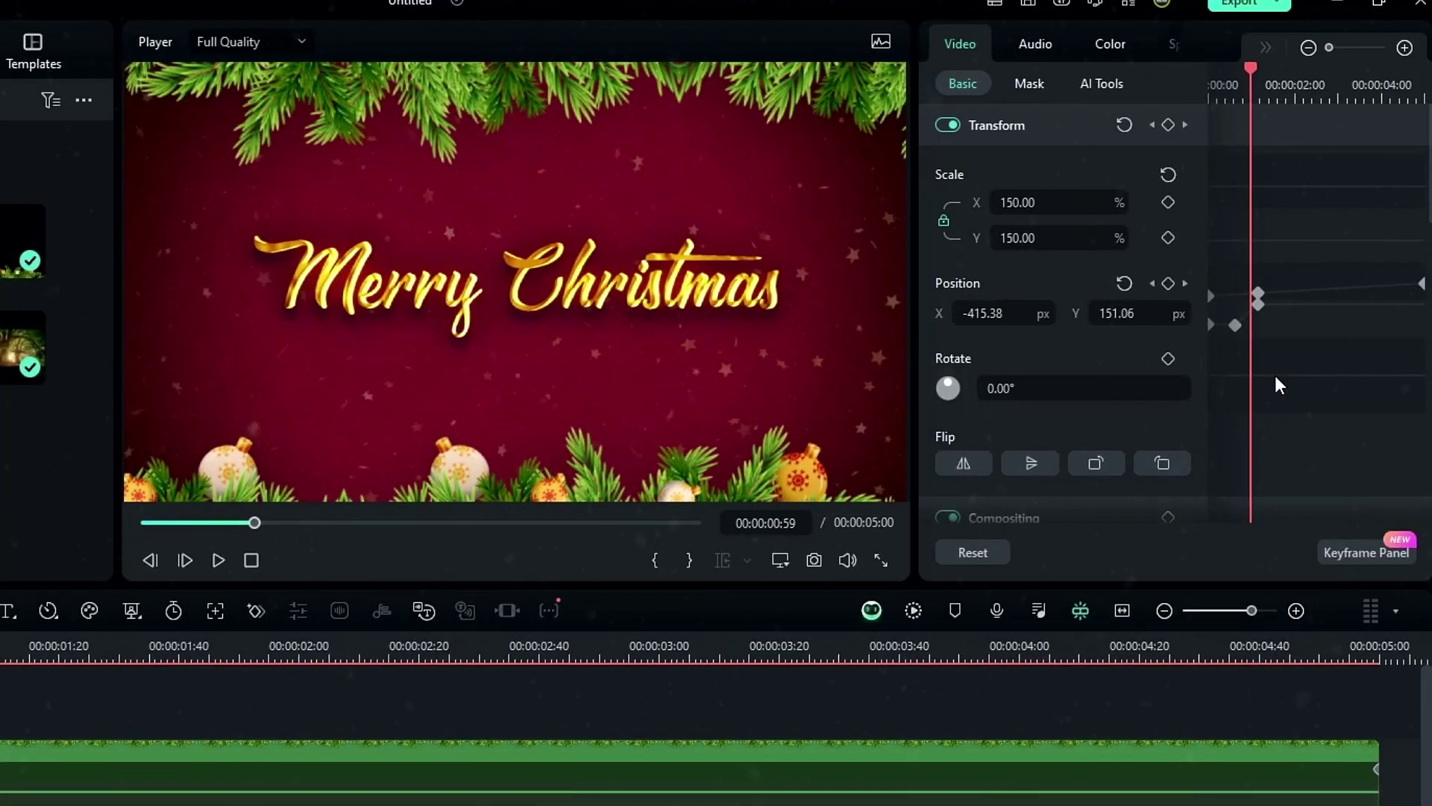
right_click(1258, 295)
left_click(1263, 419)
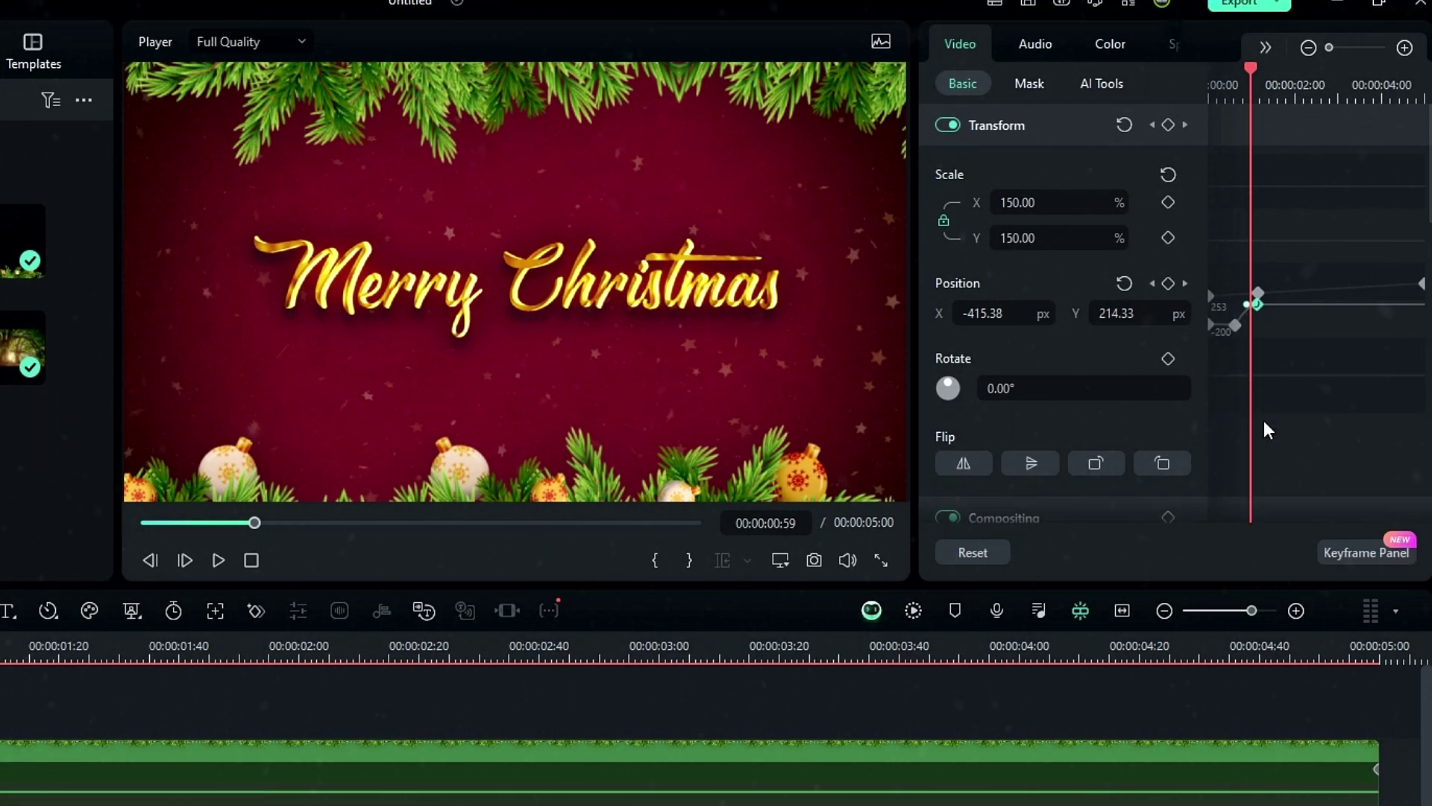
left_click(1349, 552)
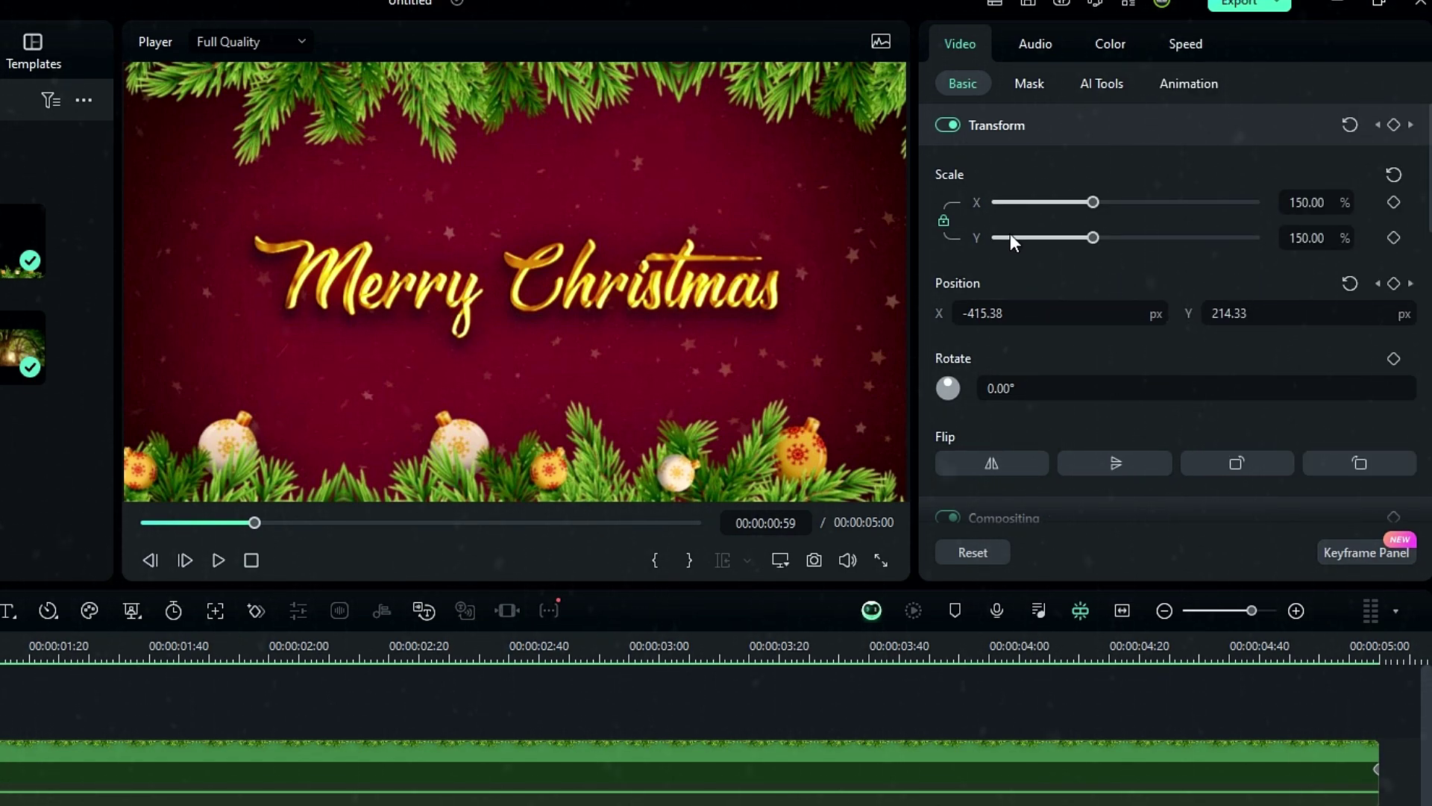
Enable a dark drop shadow on the Bottom clip with 5% distance and 10% blur
scroll(1041, 224, "down", 10)
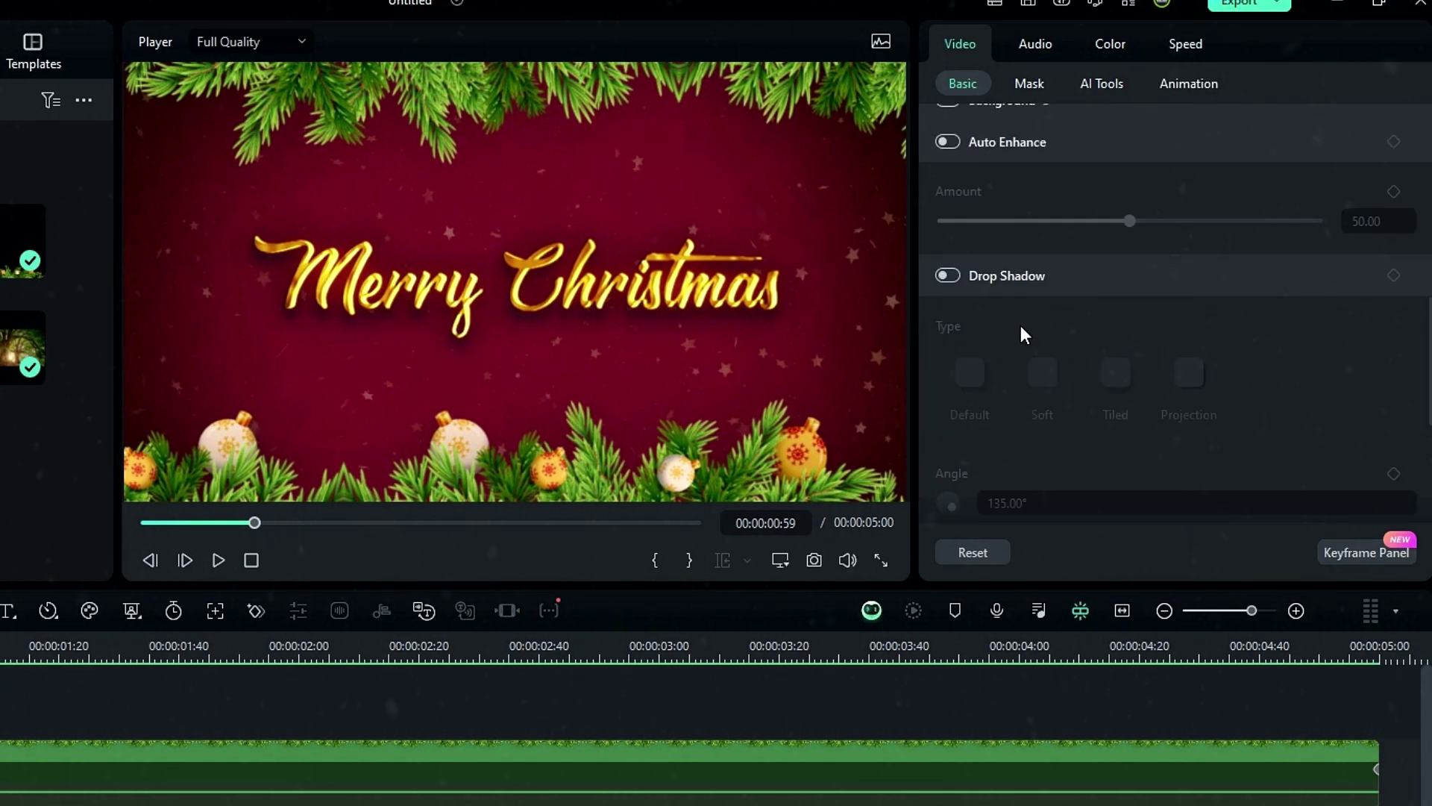
left_click(948, 275)
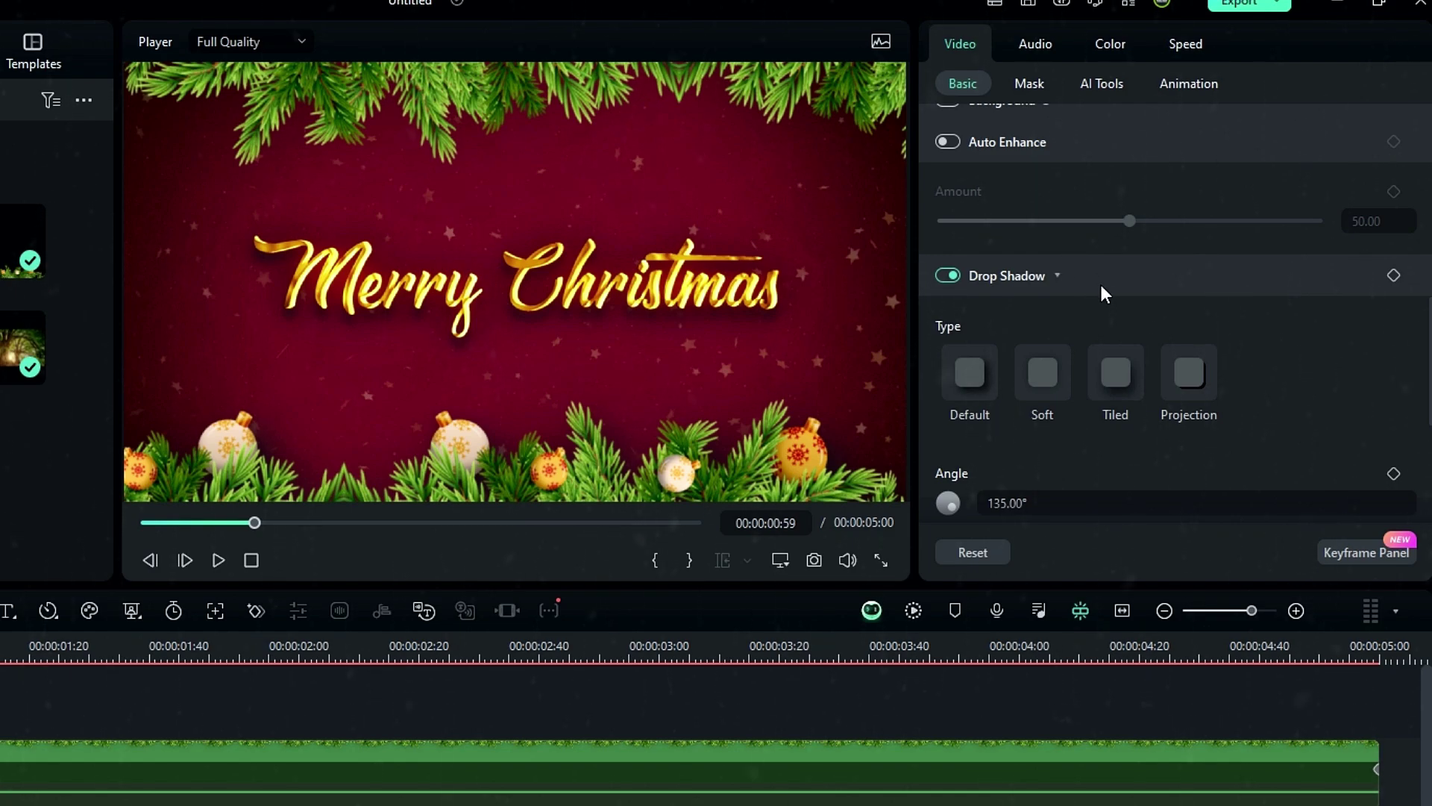
scroll(1081, 313, "down", 2)
scroll(1183, 338, "down", 3)
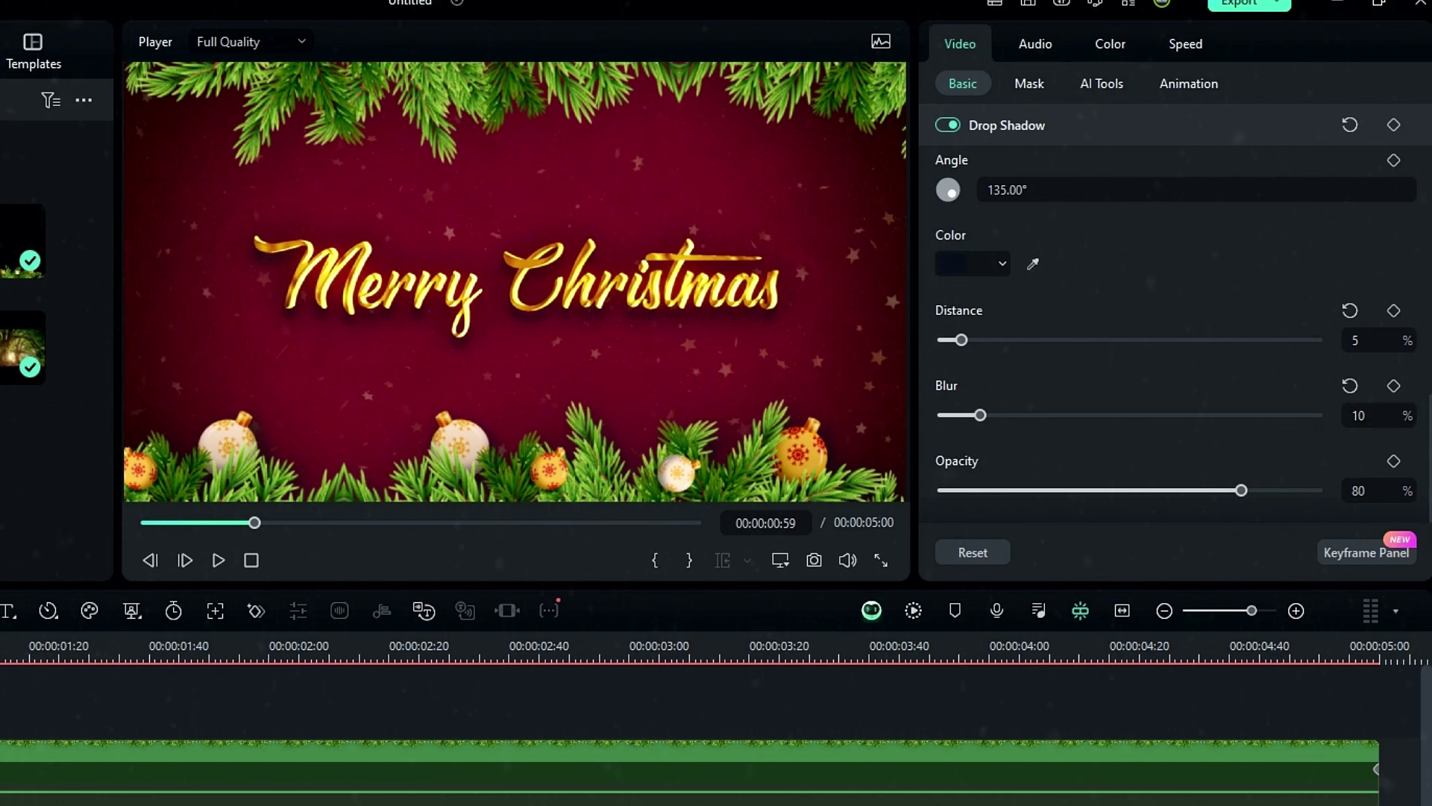
Enable a dark drop shadow on the Top clip with 5% distance and 10% blur
left_click(380, 783)
left_click(949, 125)
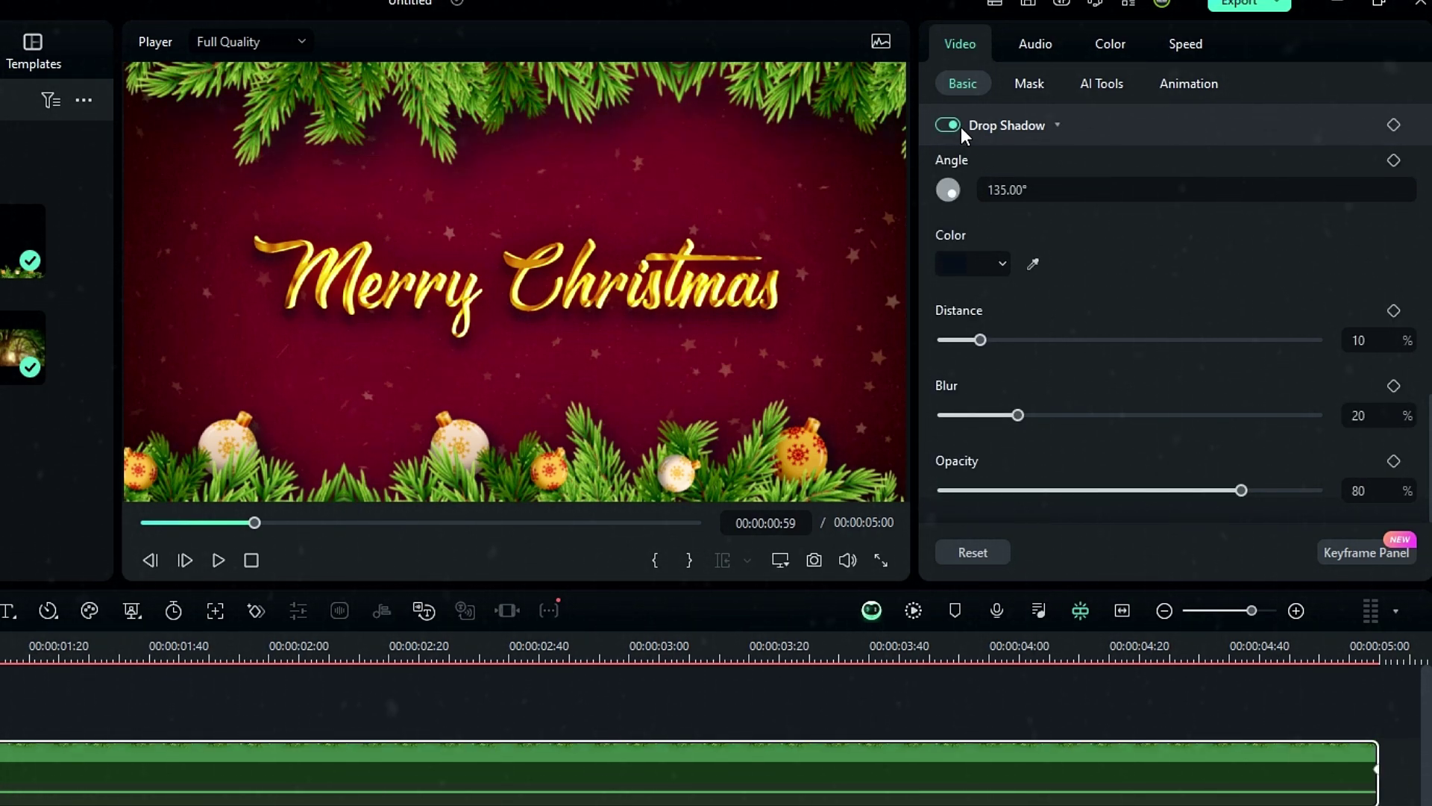
type("10")
key("Return")
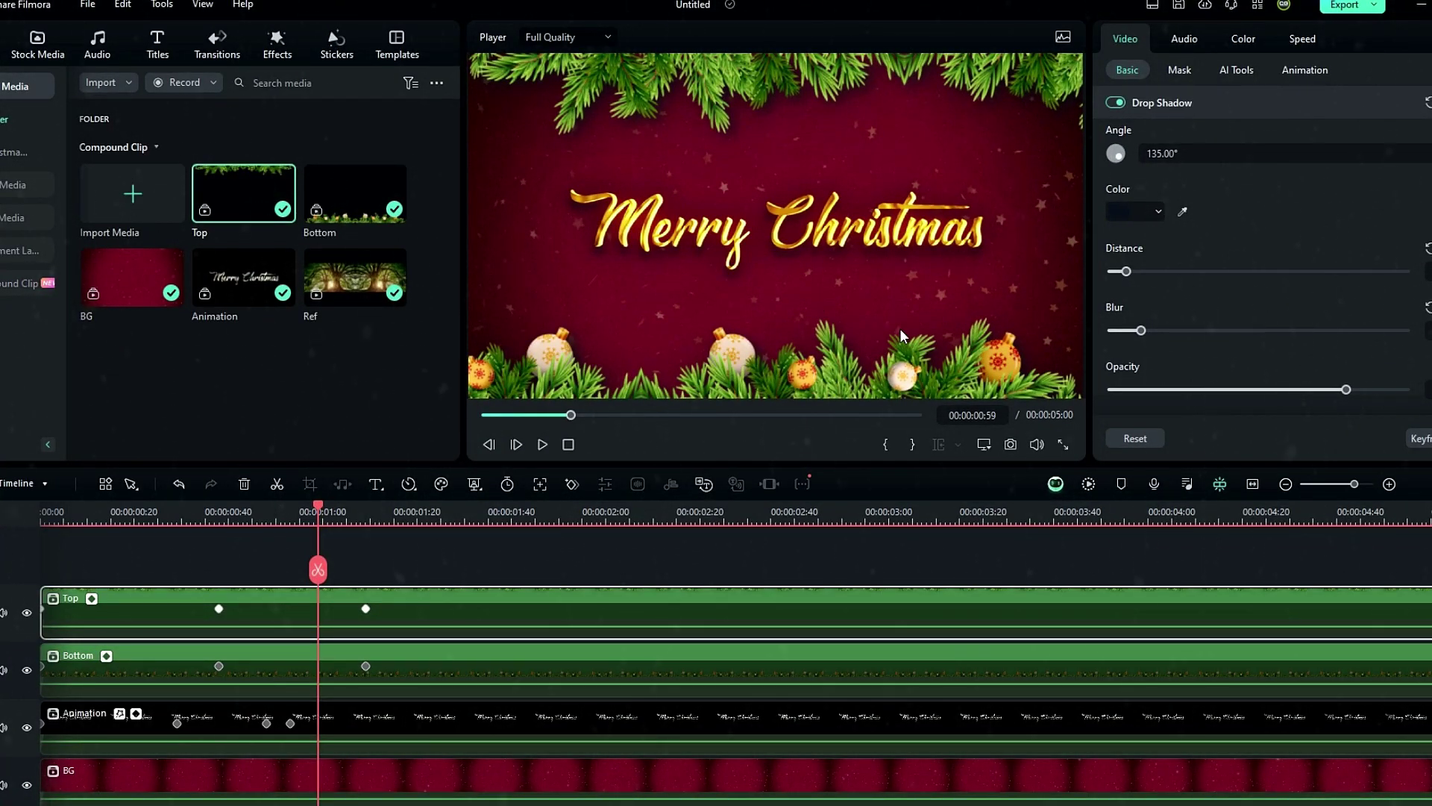
Render the main timeline preview and play the finished title animation from the start
left_click(1088, 484)
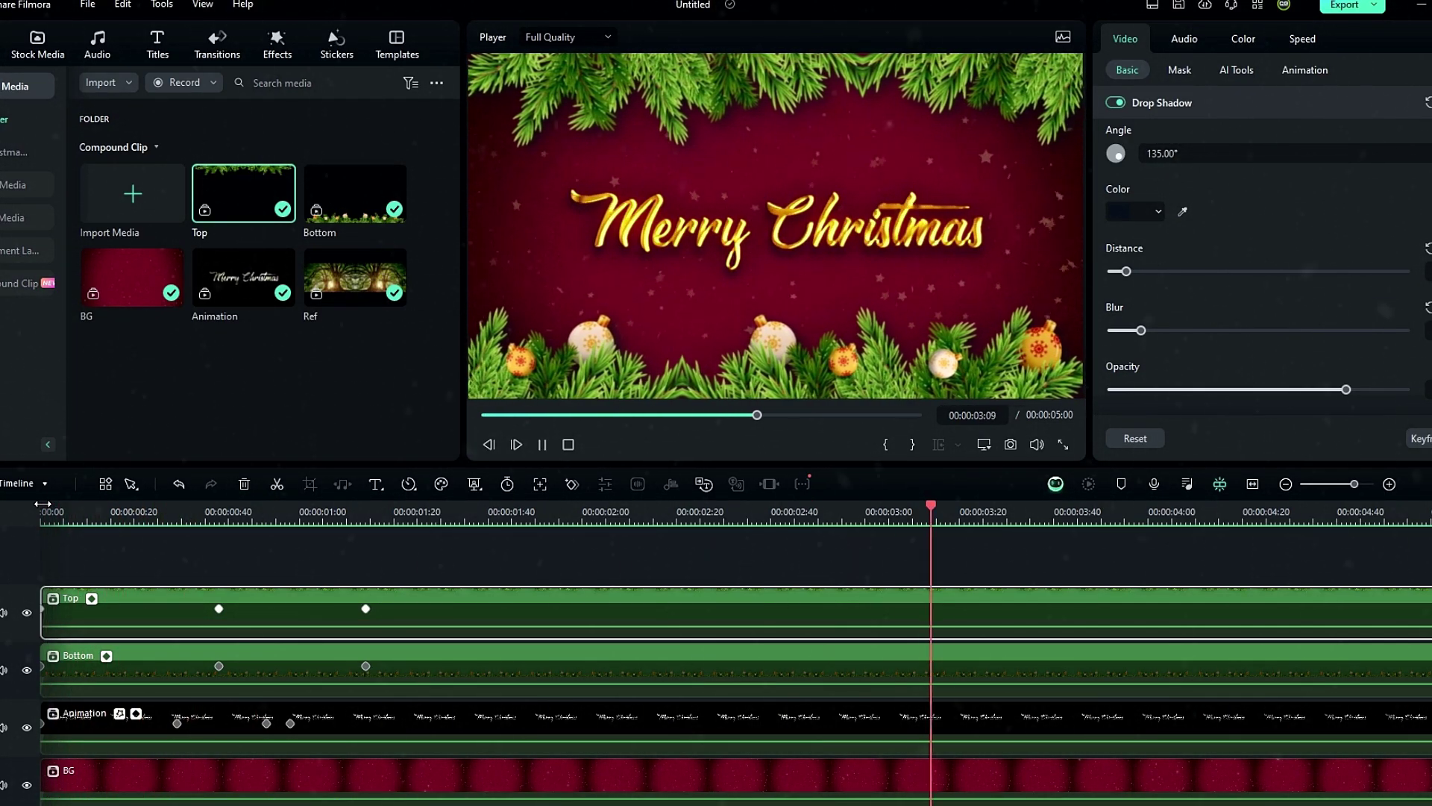
left_click(42, 503)
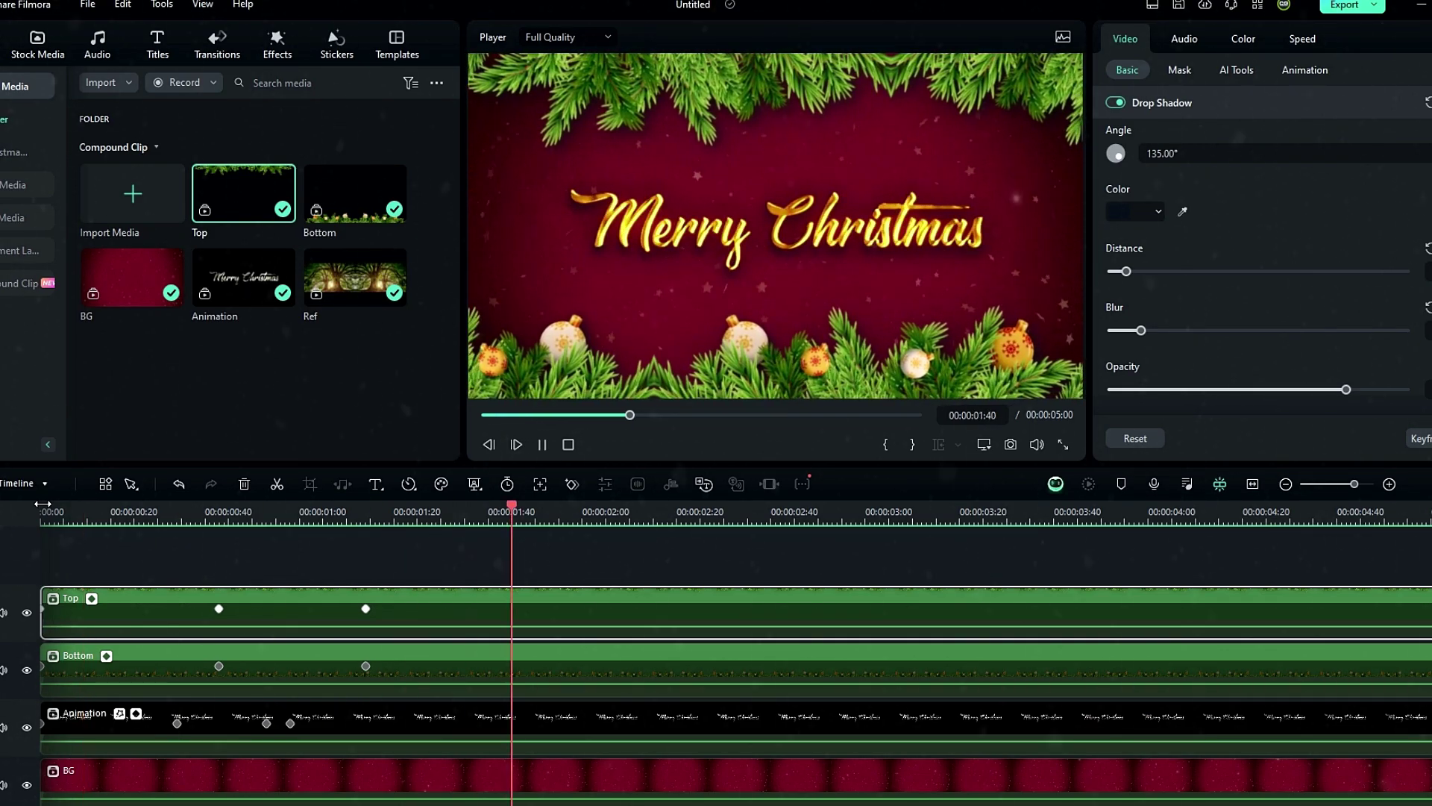
left_click(42, 503)
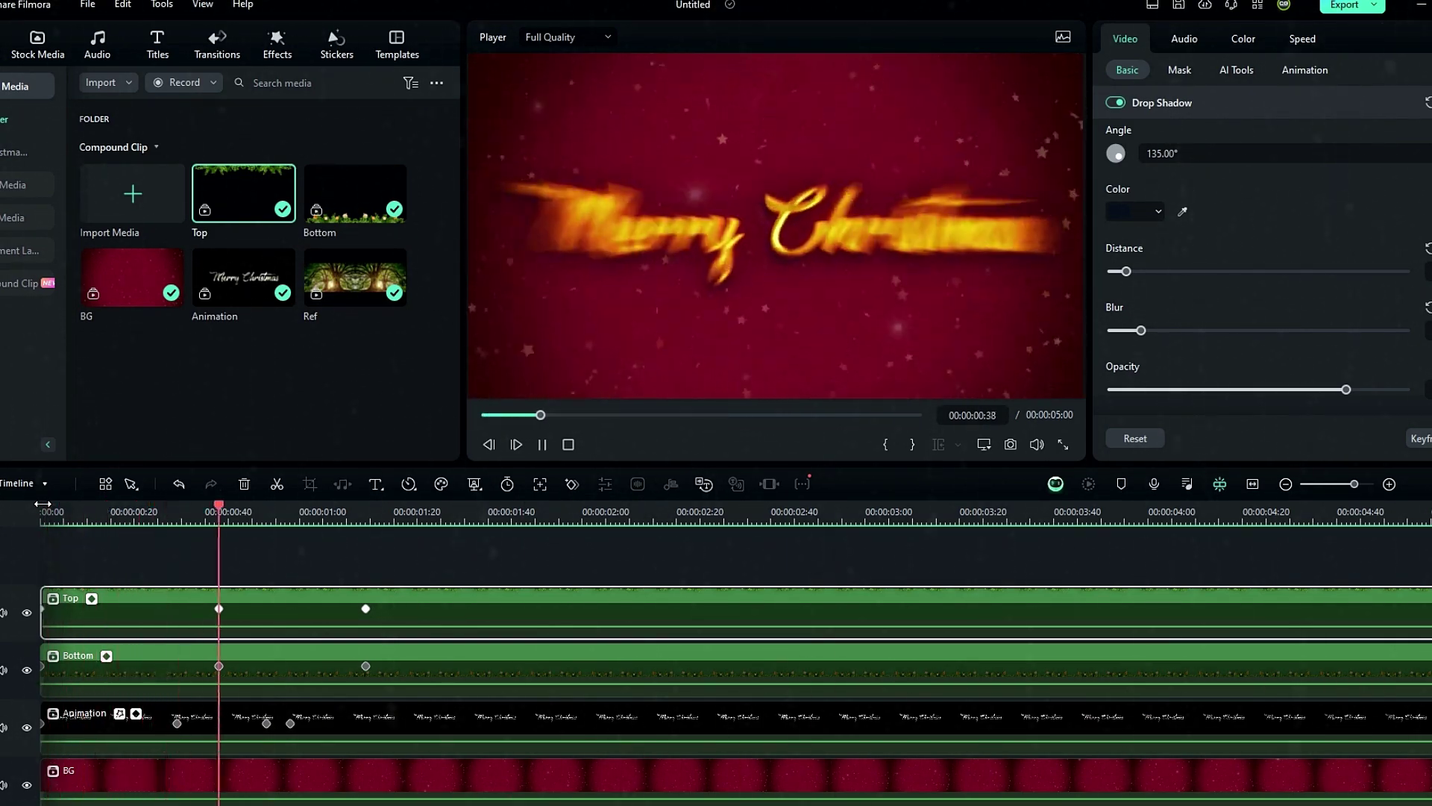
key("space")
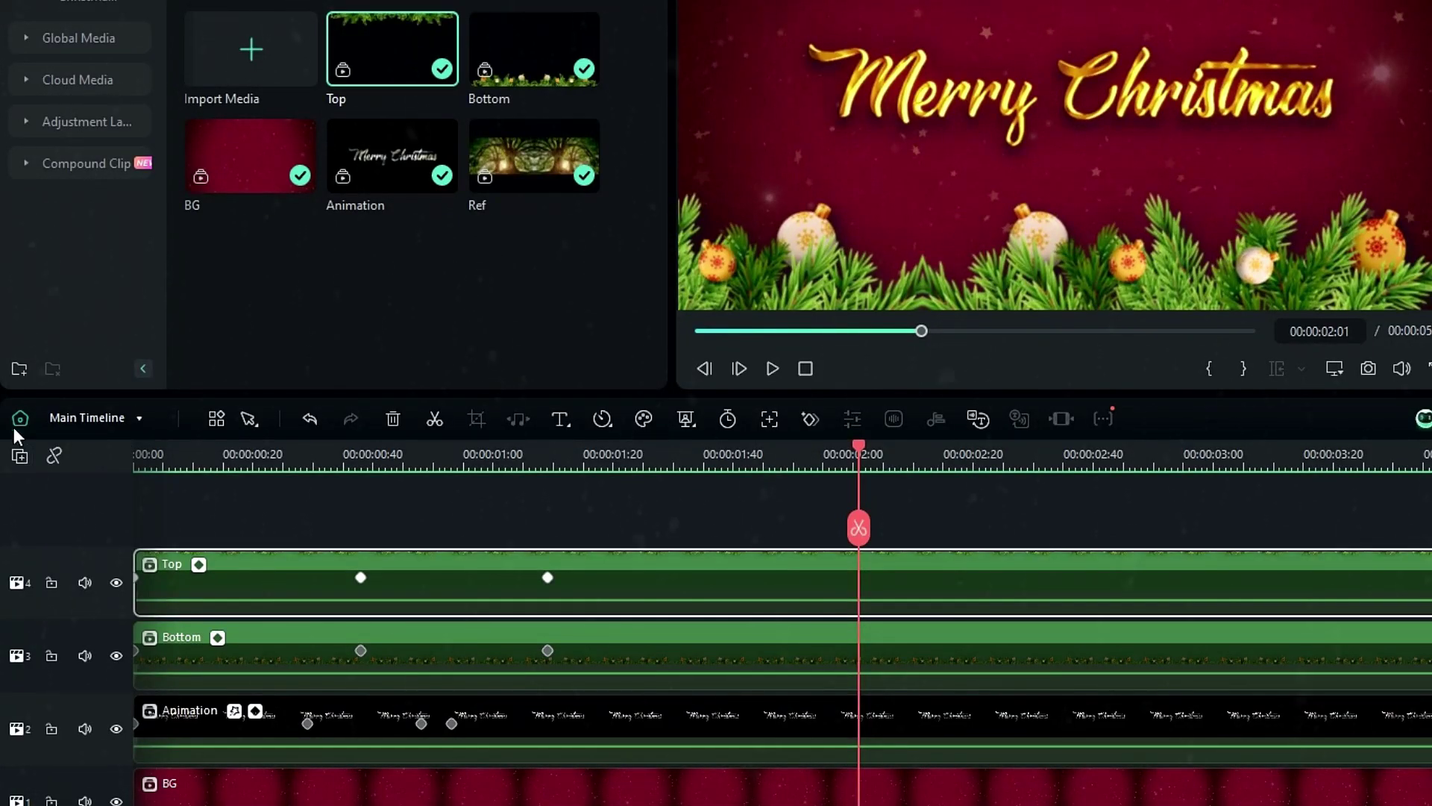
In the Animation timeline, hide the Merry Christmas title and place Image 05 at the start of the track beneath the Ref clip
left_click(73, 415)
left_click(92, 512)
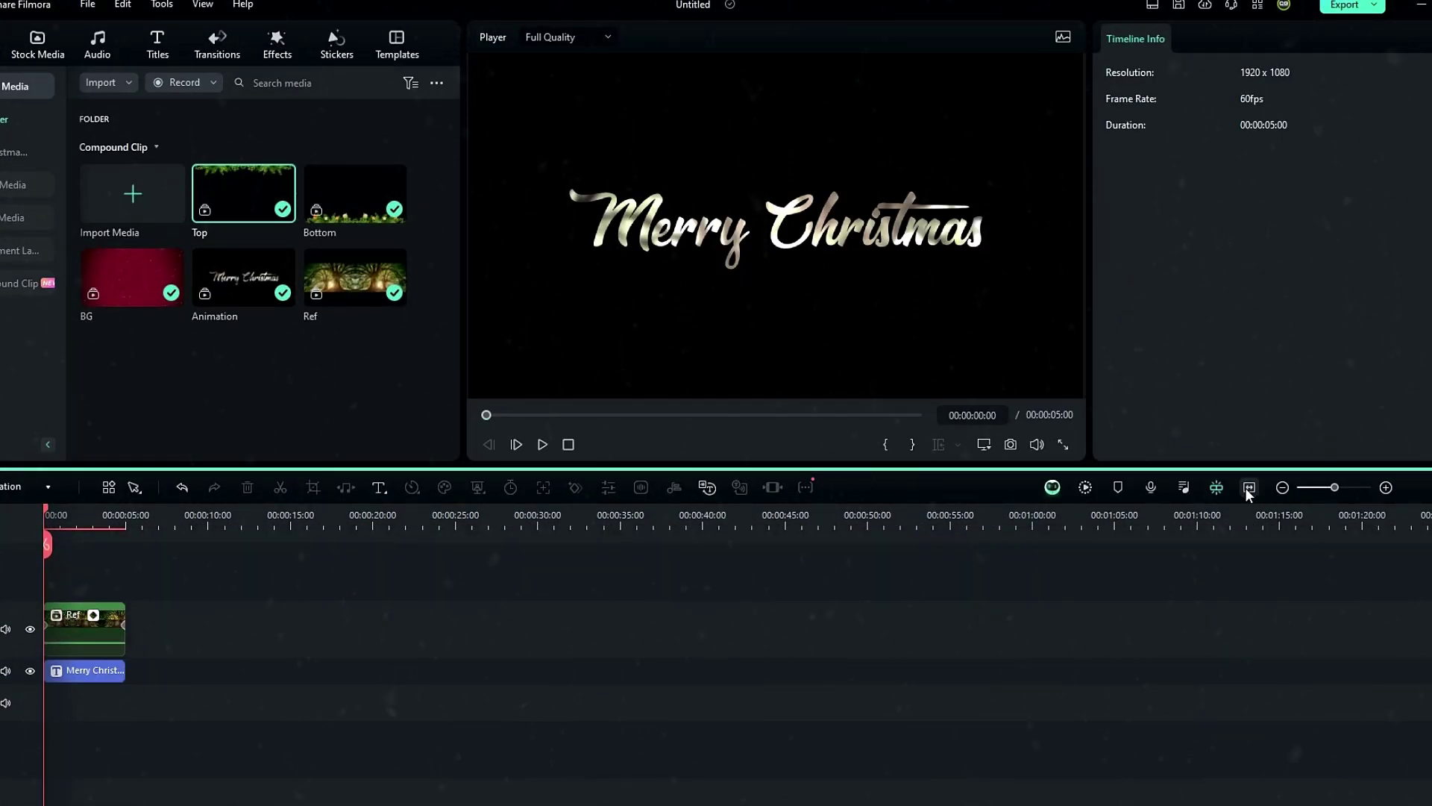
left_click(1247, 488)
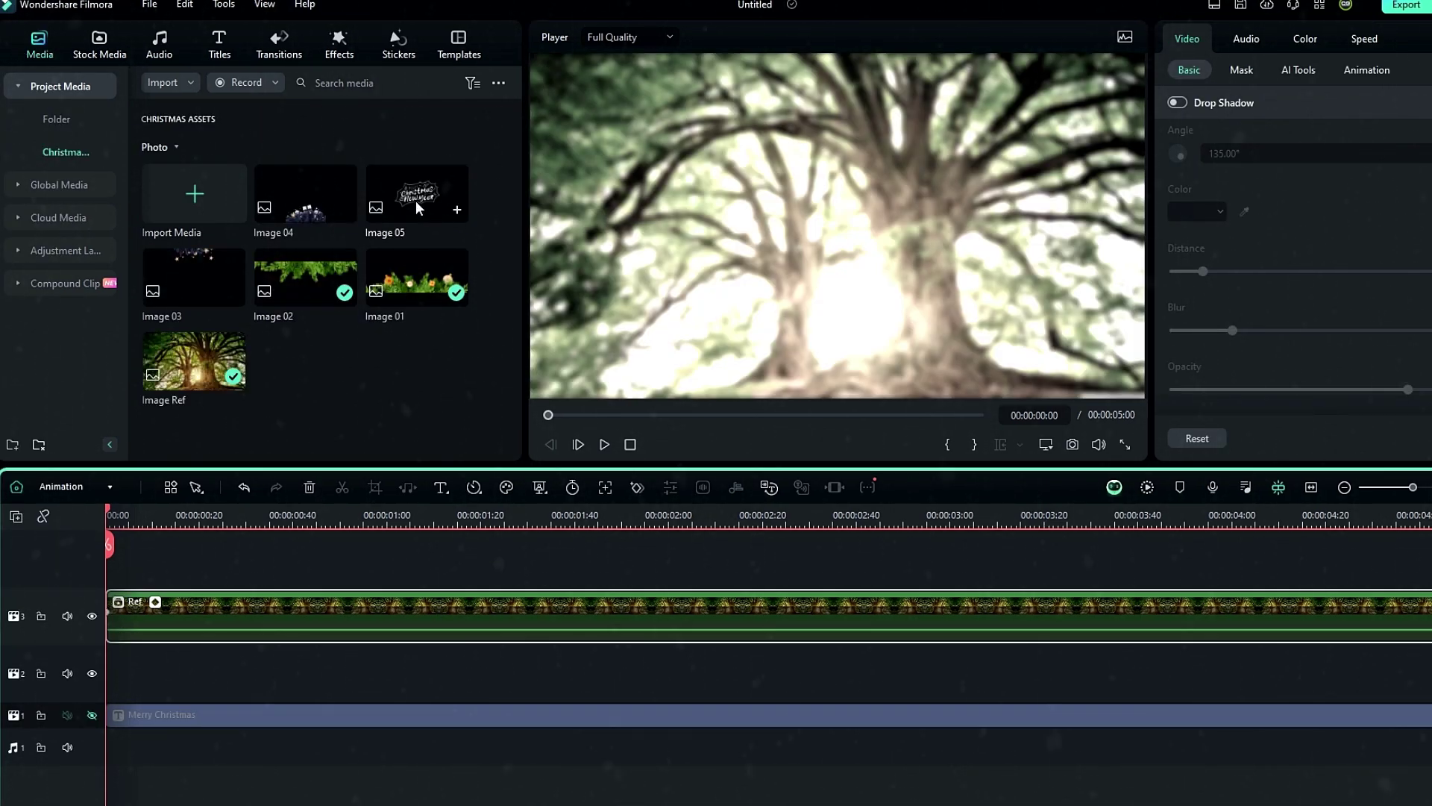
left_click_drag(415, 203, 103, 682)
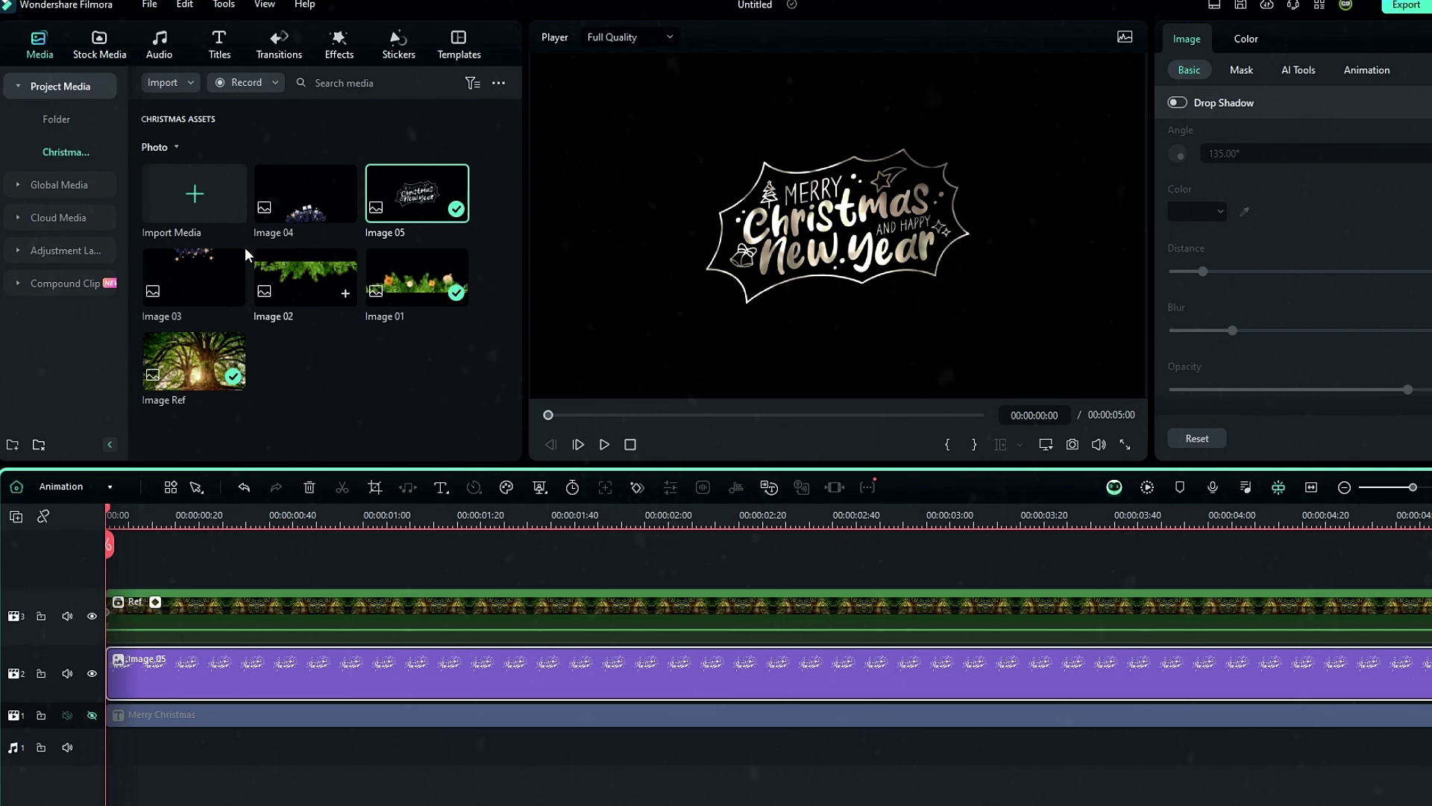
Return to the Main Timeline and play the composition with the replaced title artwork from the start
left_click(105, 486)
left_click(86, 512)
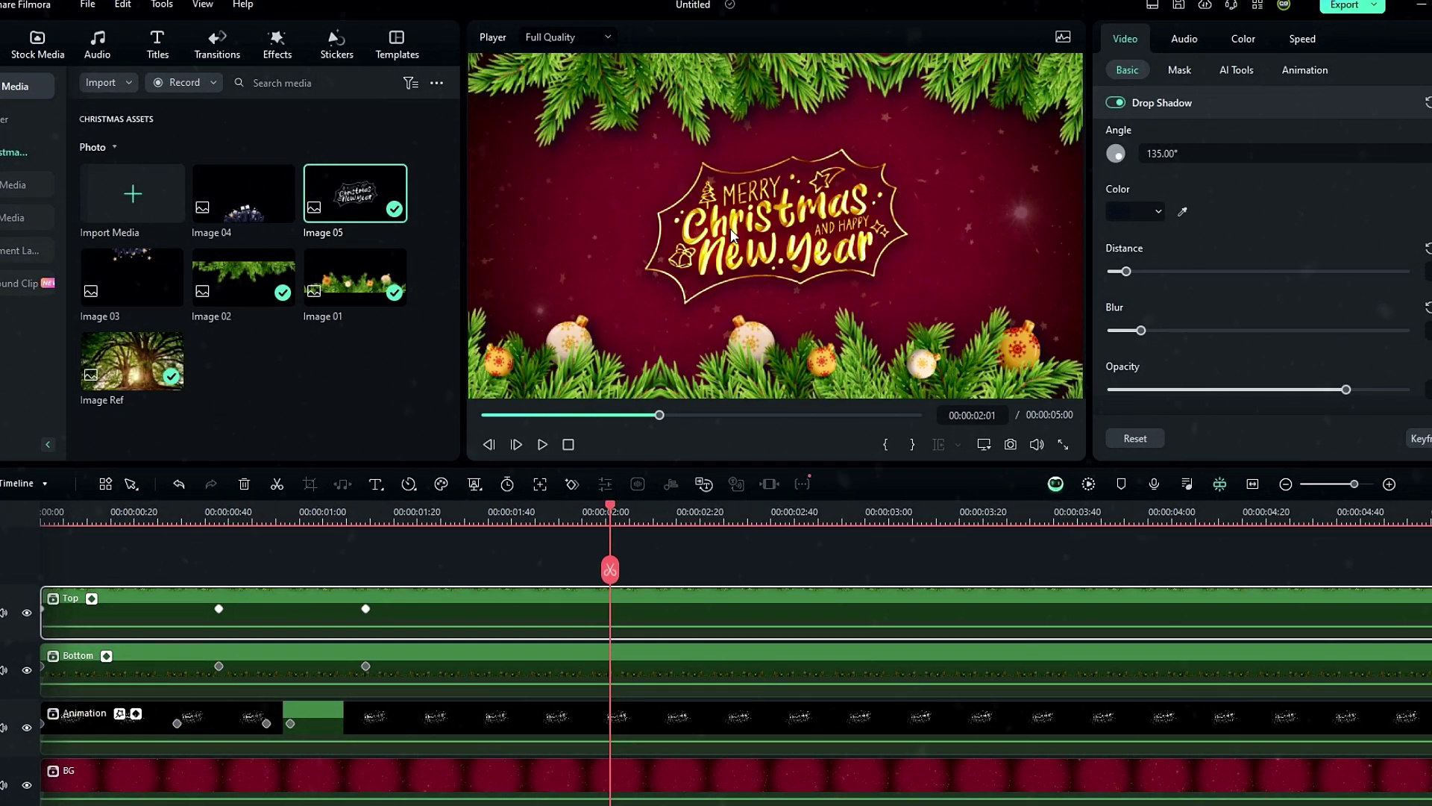
left_click_drag(342, 513, 25, 543)
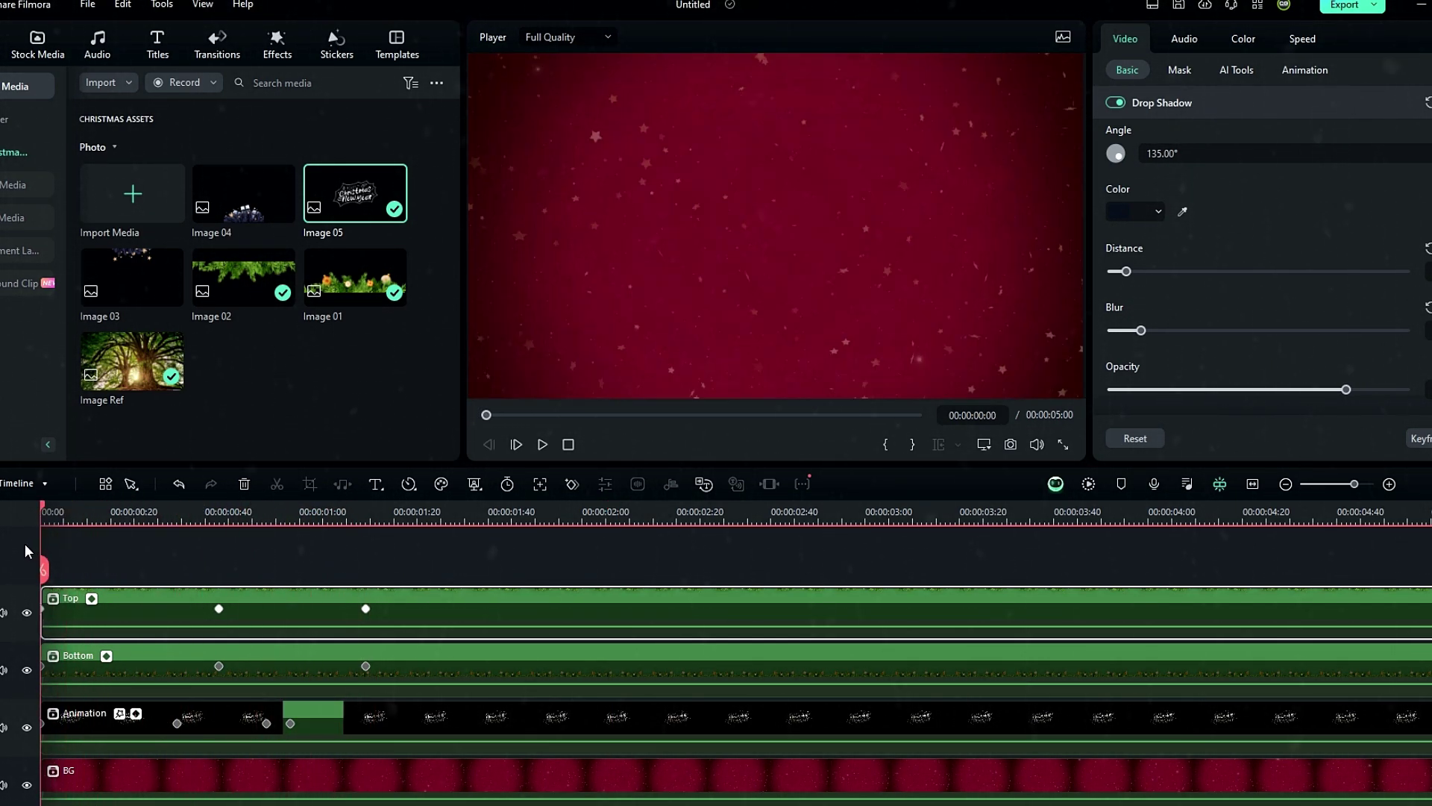
key("space")
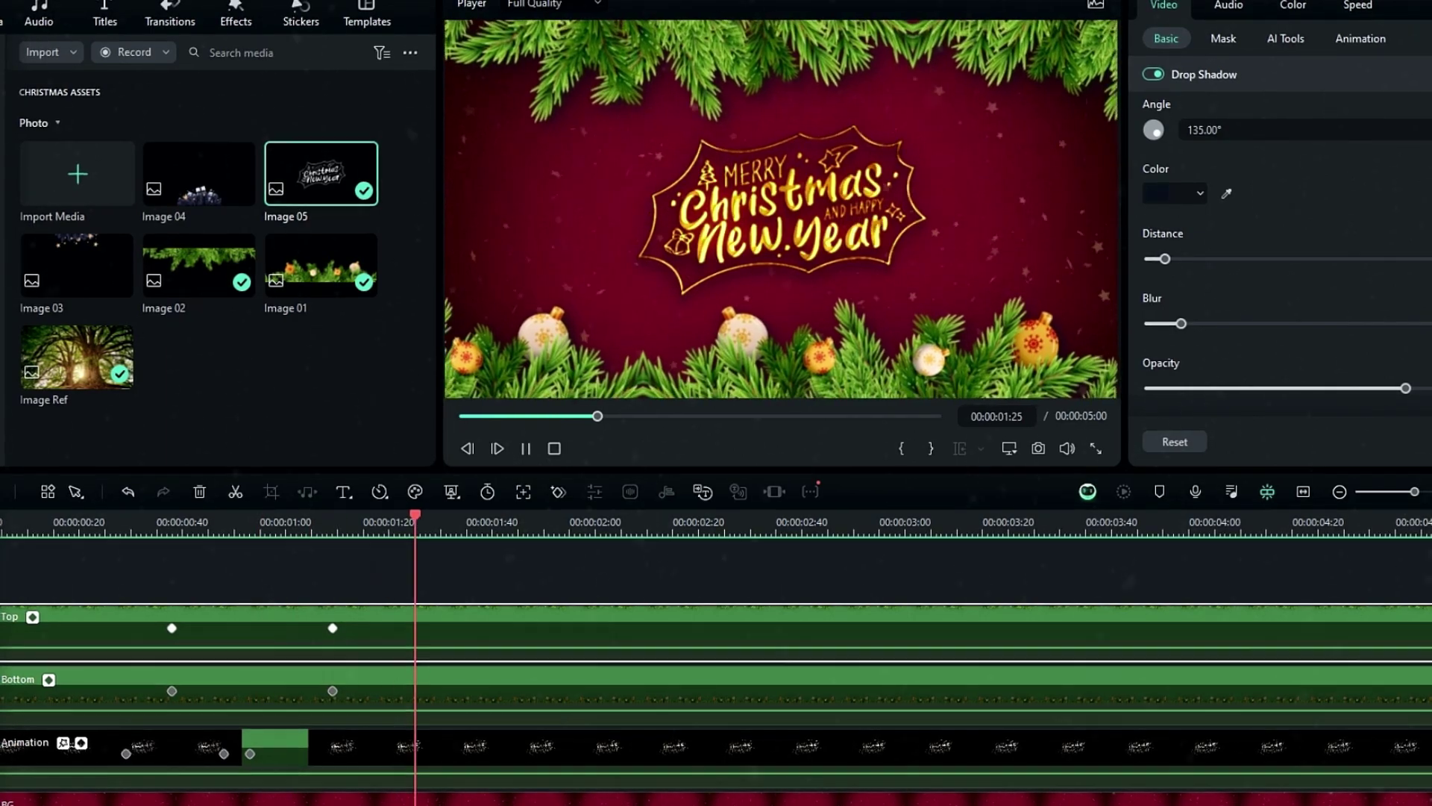